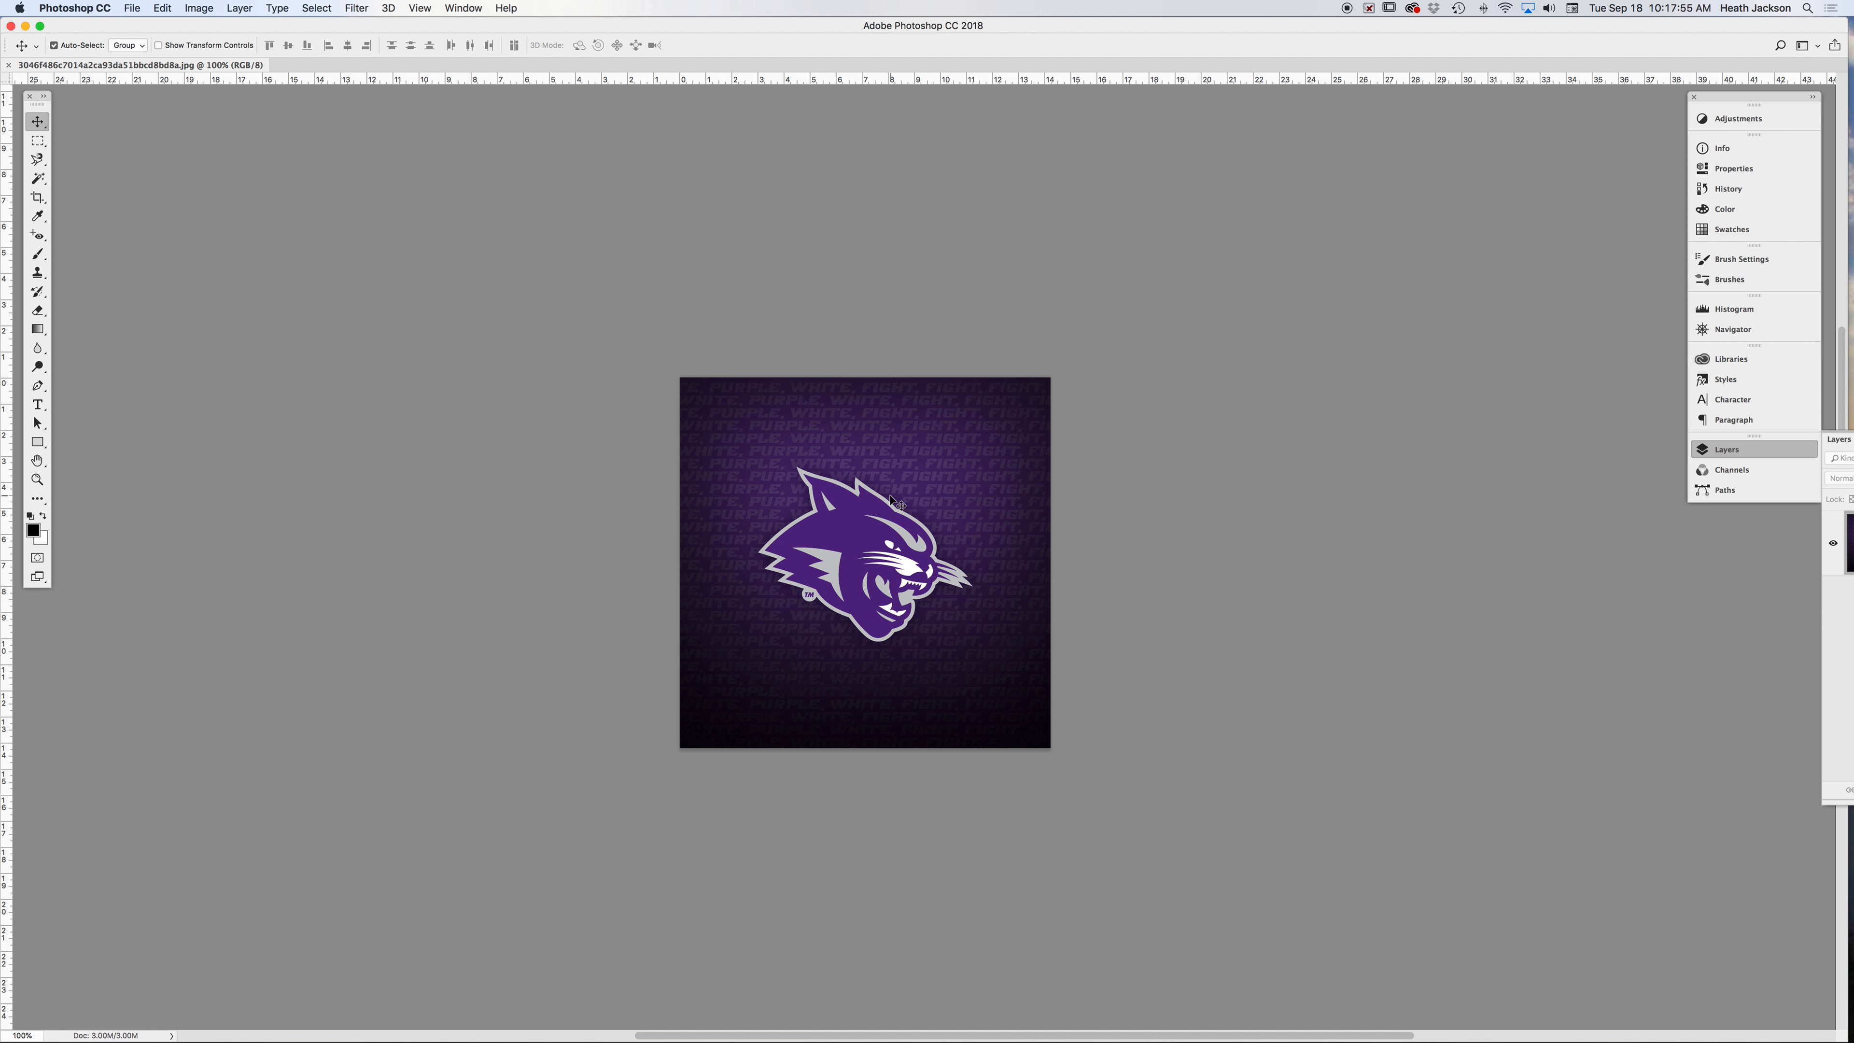
- Draw a rectangular marquee selection around the entire wildcat head logo, leaving some background margin on all sides
scroll(858, 487, up, 7)
alt+super+click(1011, 388)
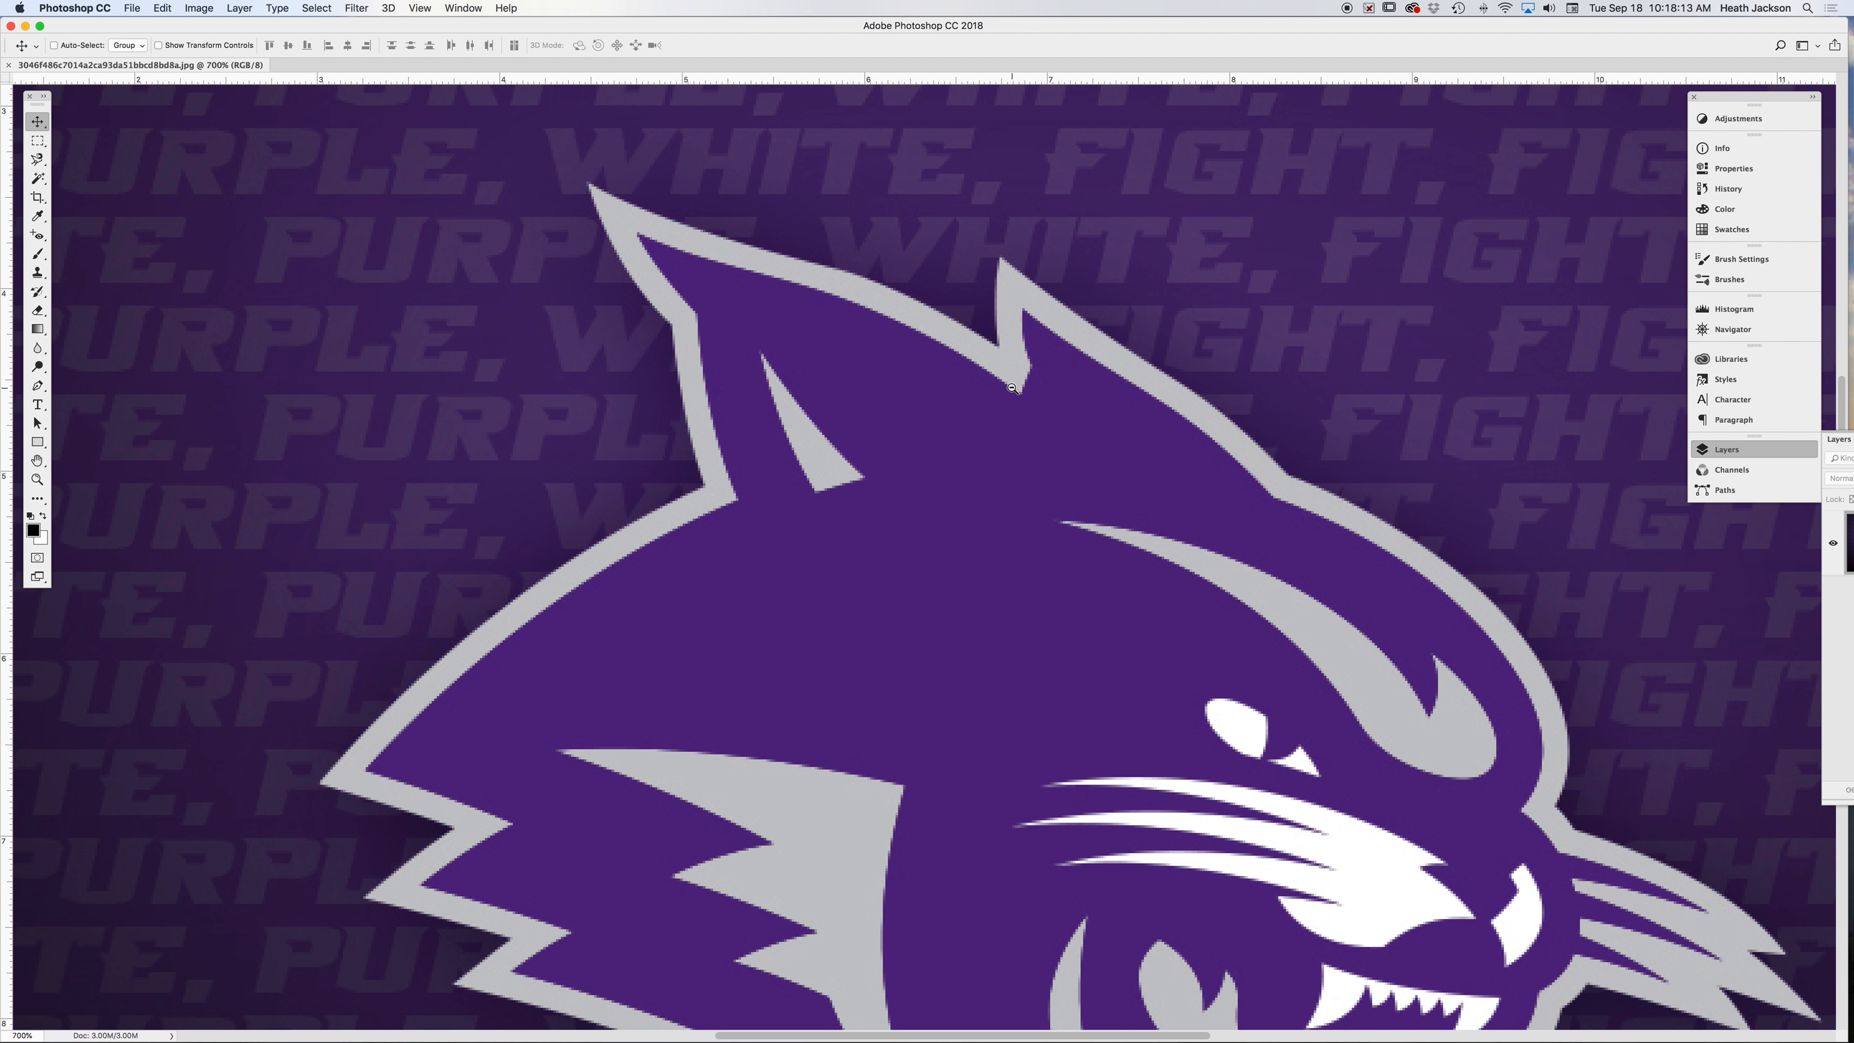
alt+super+click(1011, 387)
scroll(1058, 405, right, 5)
scroll(1058, 405, down, 3)
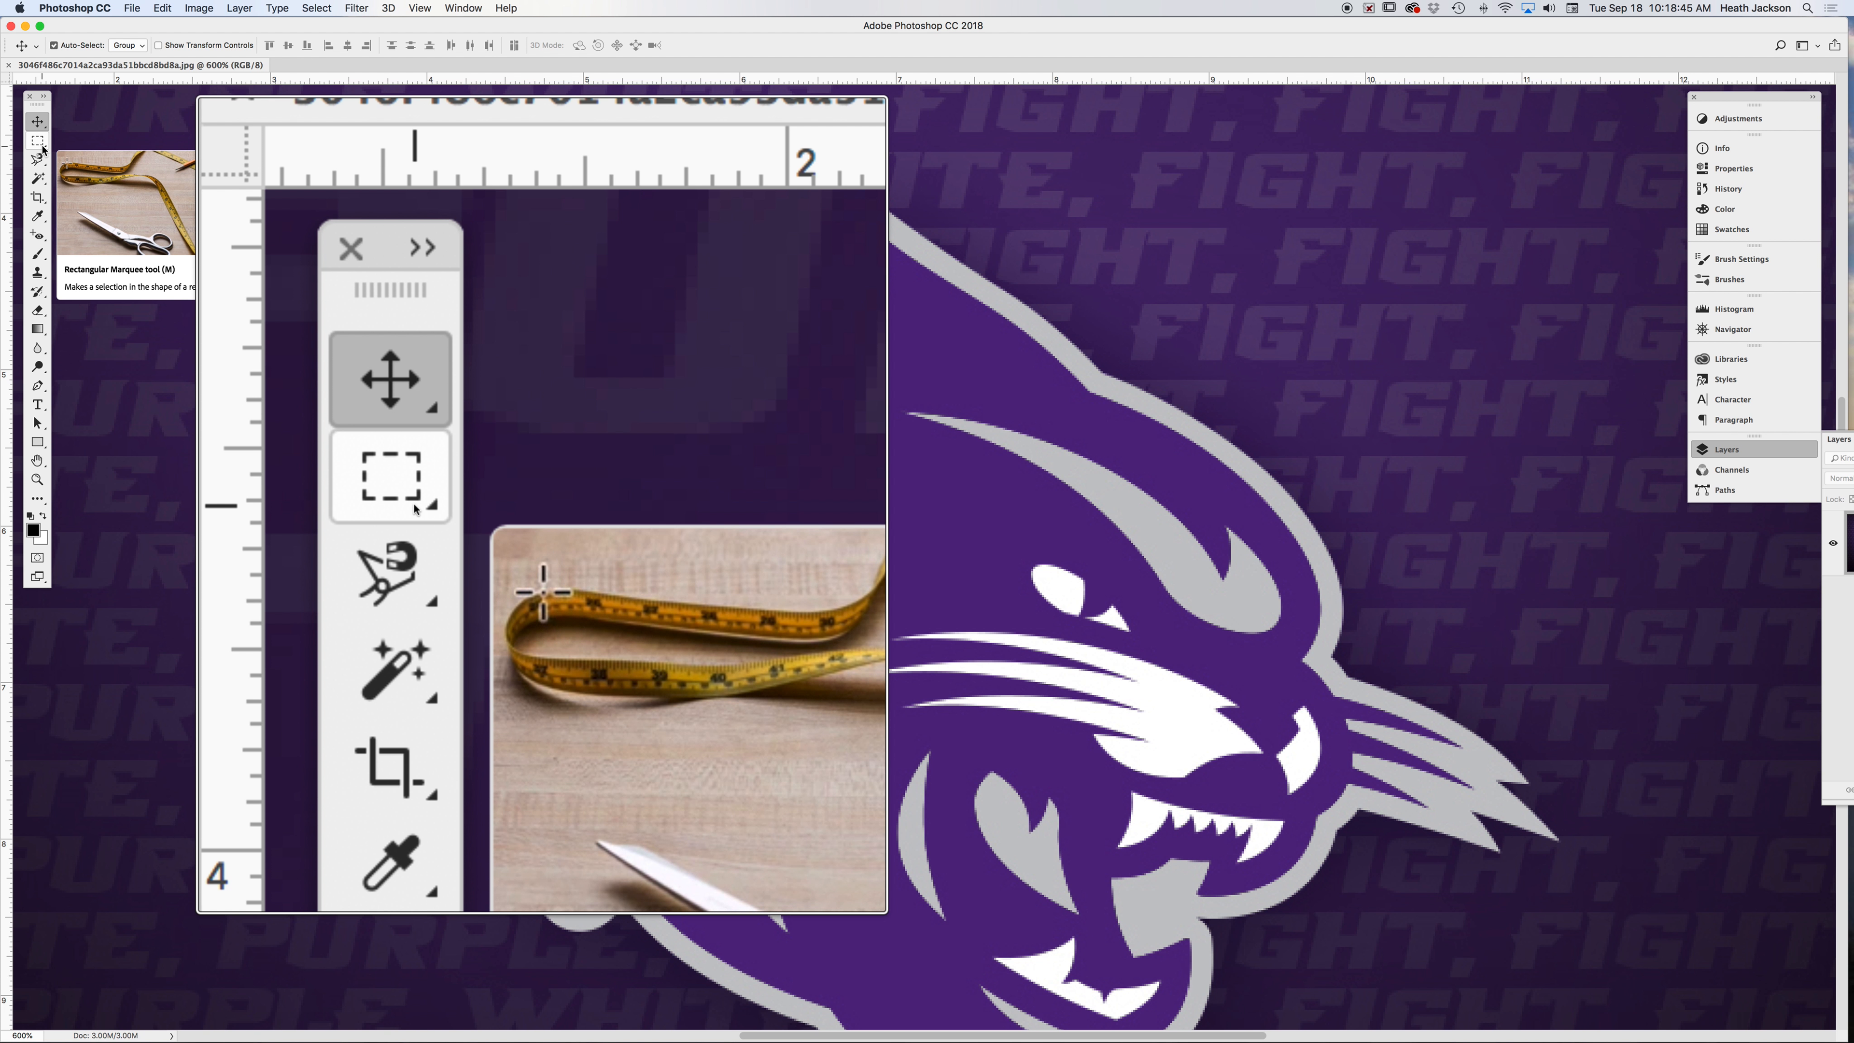
drag(64, 163, 90, 176)
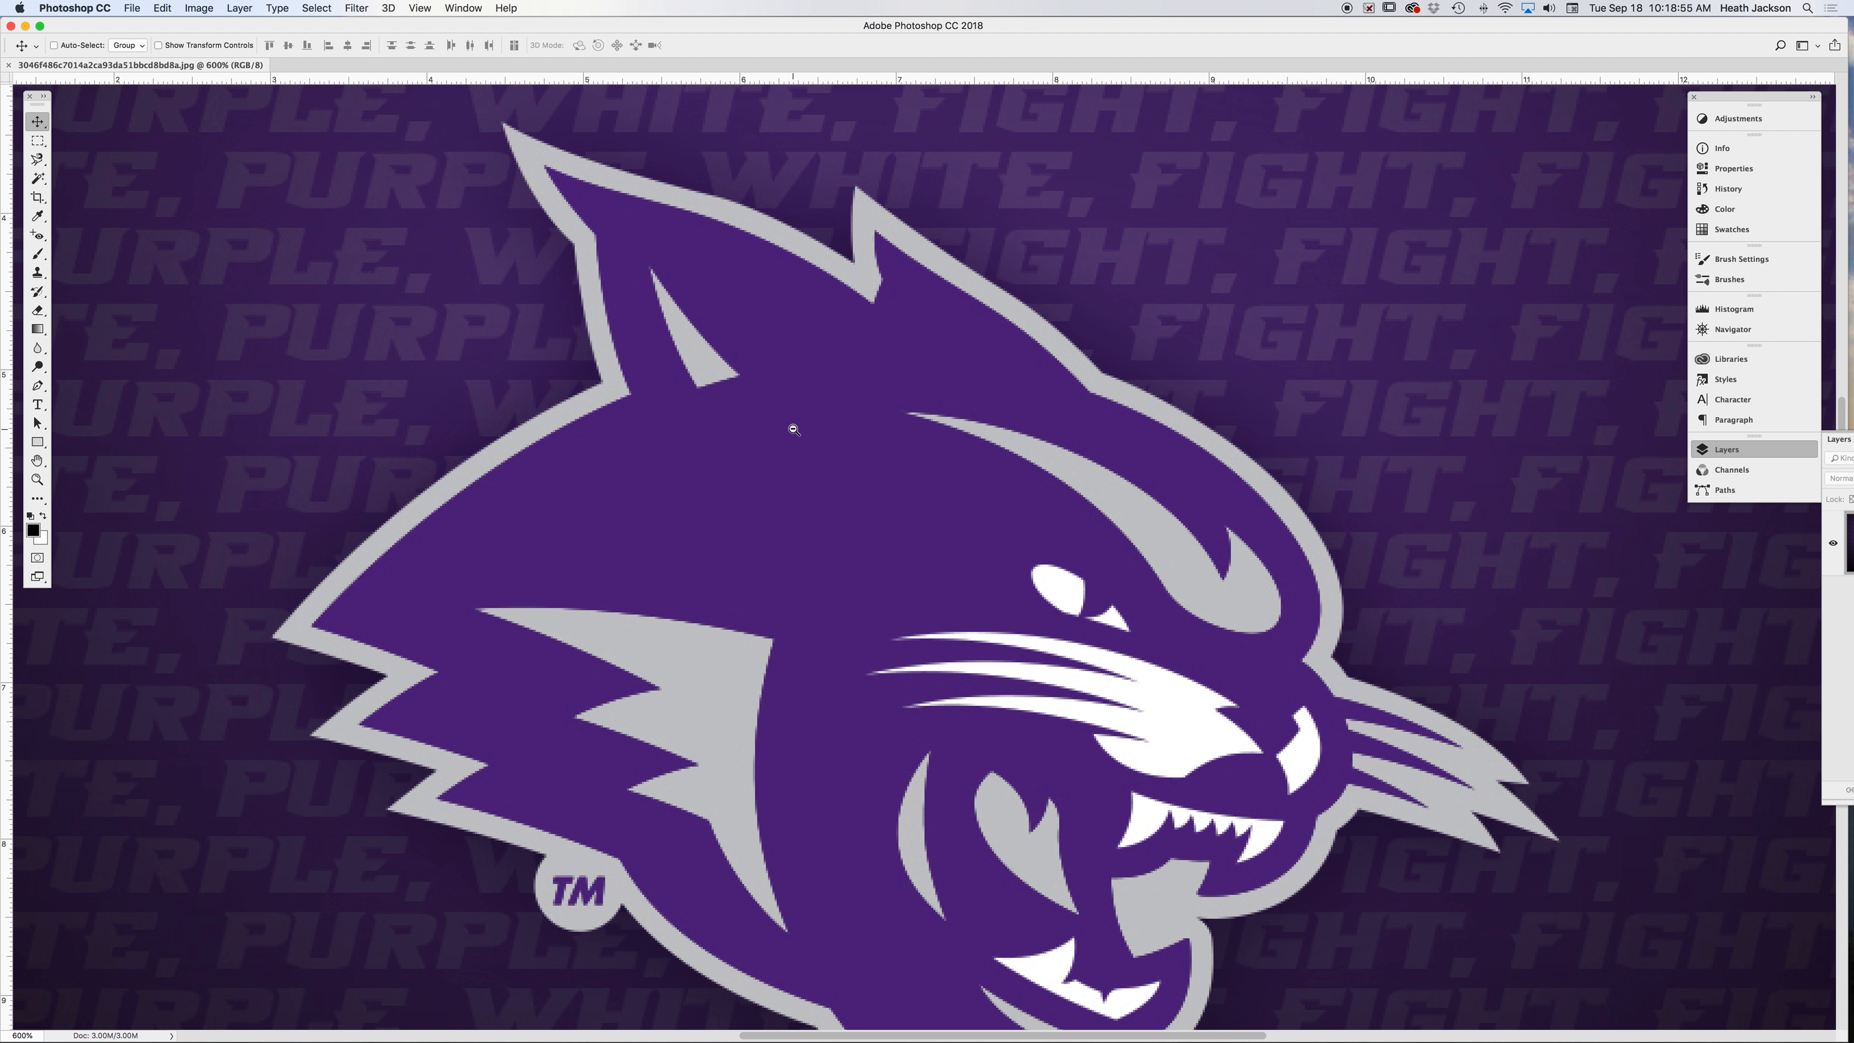
alt+super+click(793, 429)
alt+super+click(794, 429)
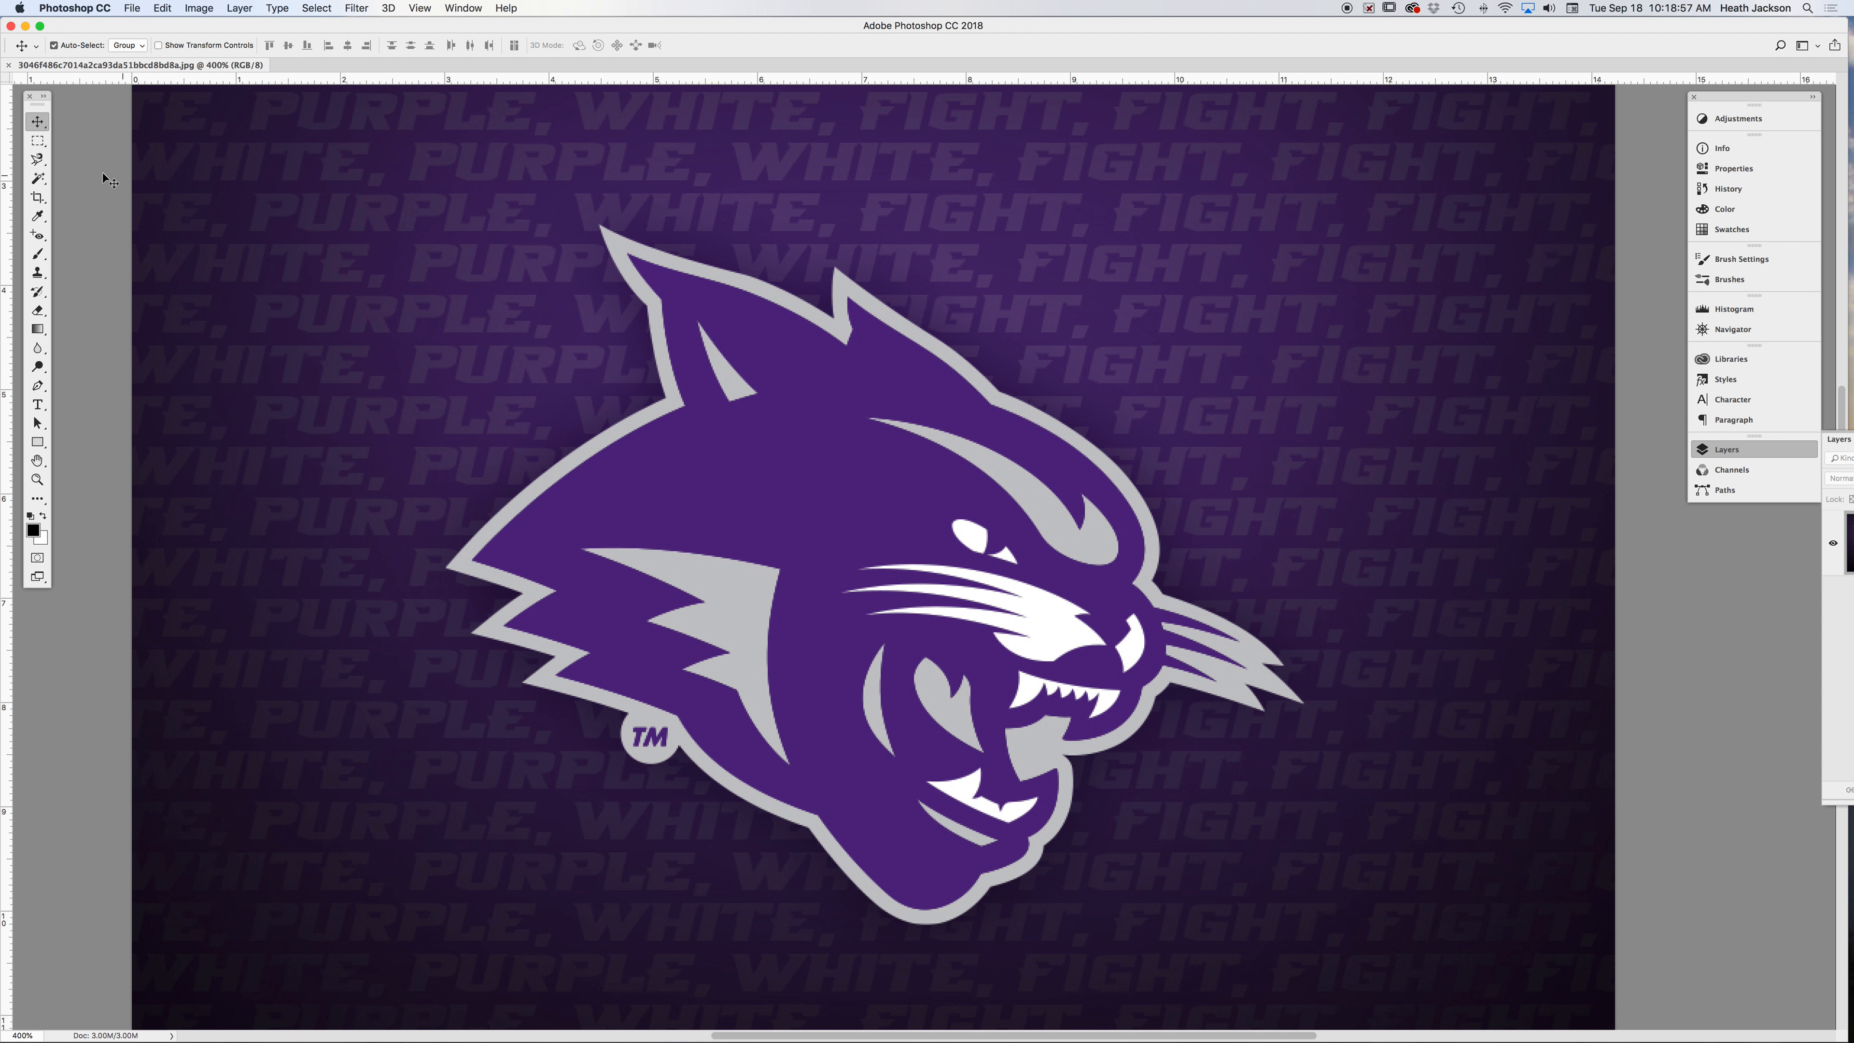
click(37, 140)
drag(334, 152, 1388, 970)
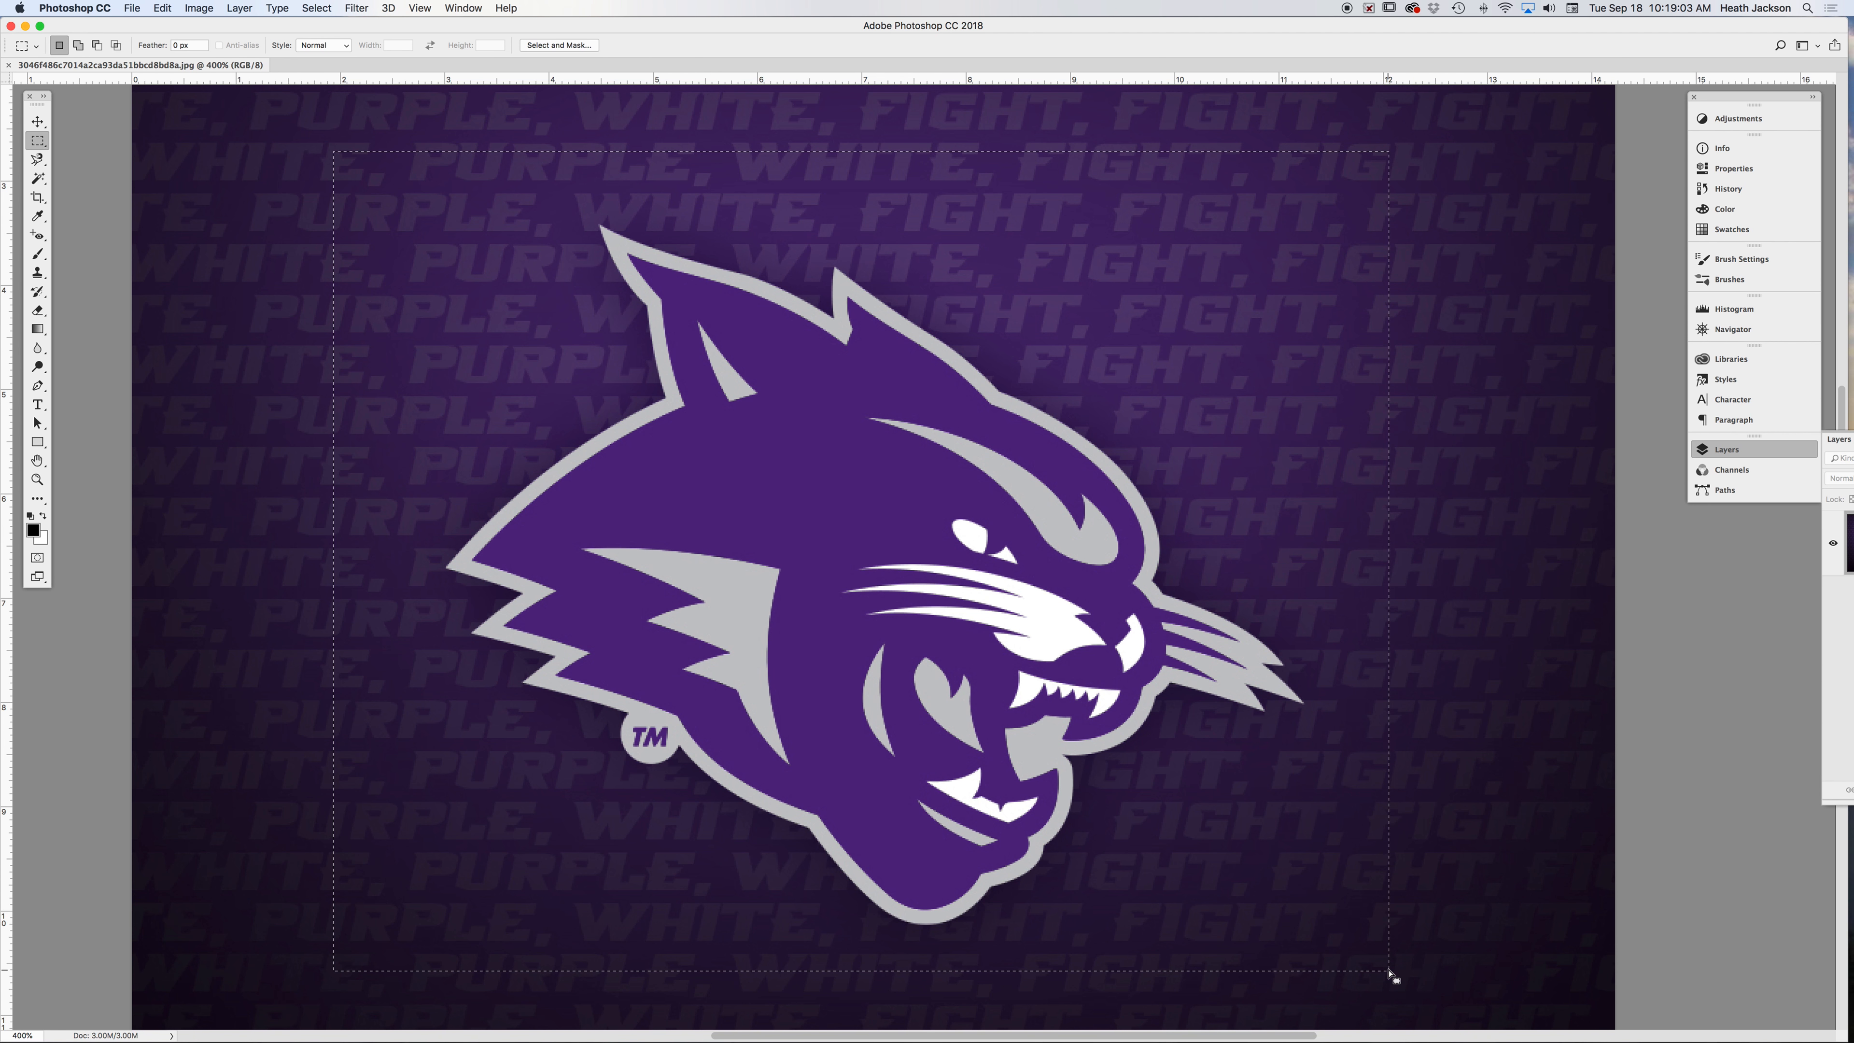
- Examine the lower corner and side edge of the rectangular selection up close at pixel level
click(1401, 947)
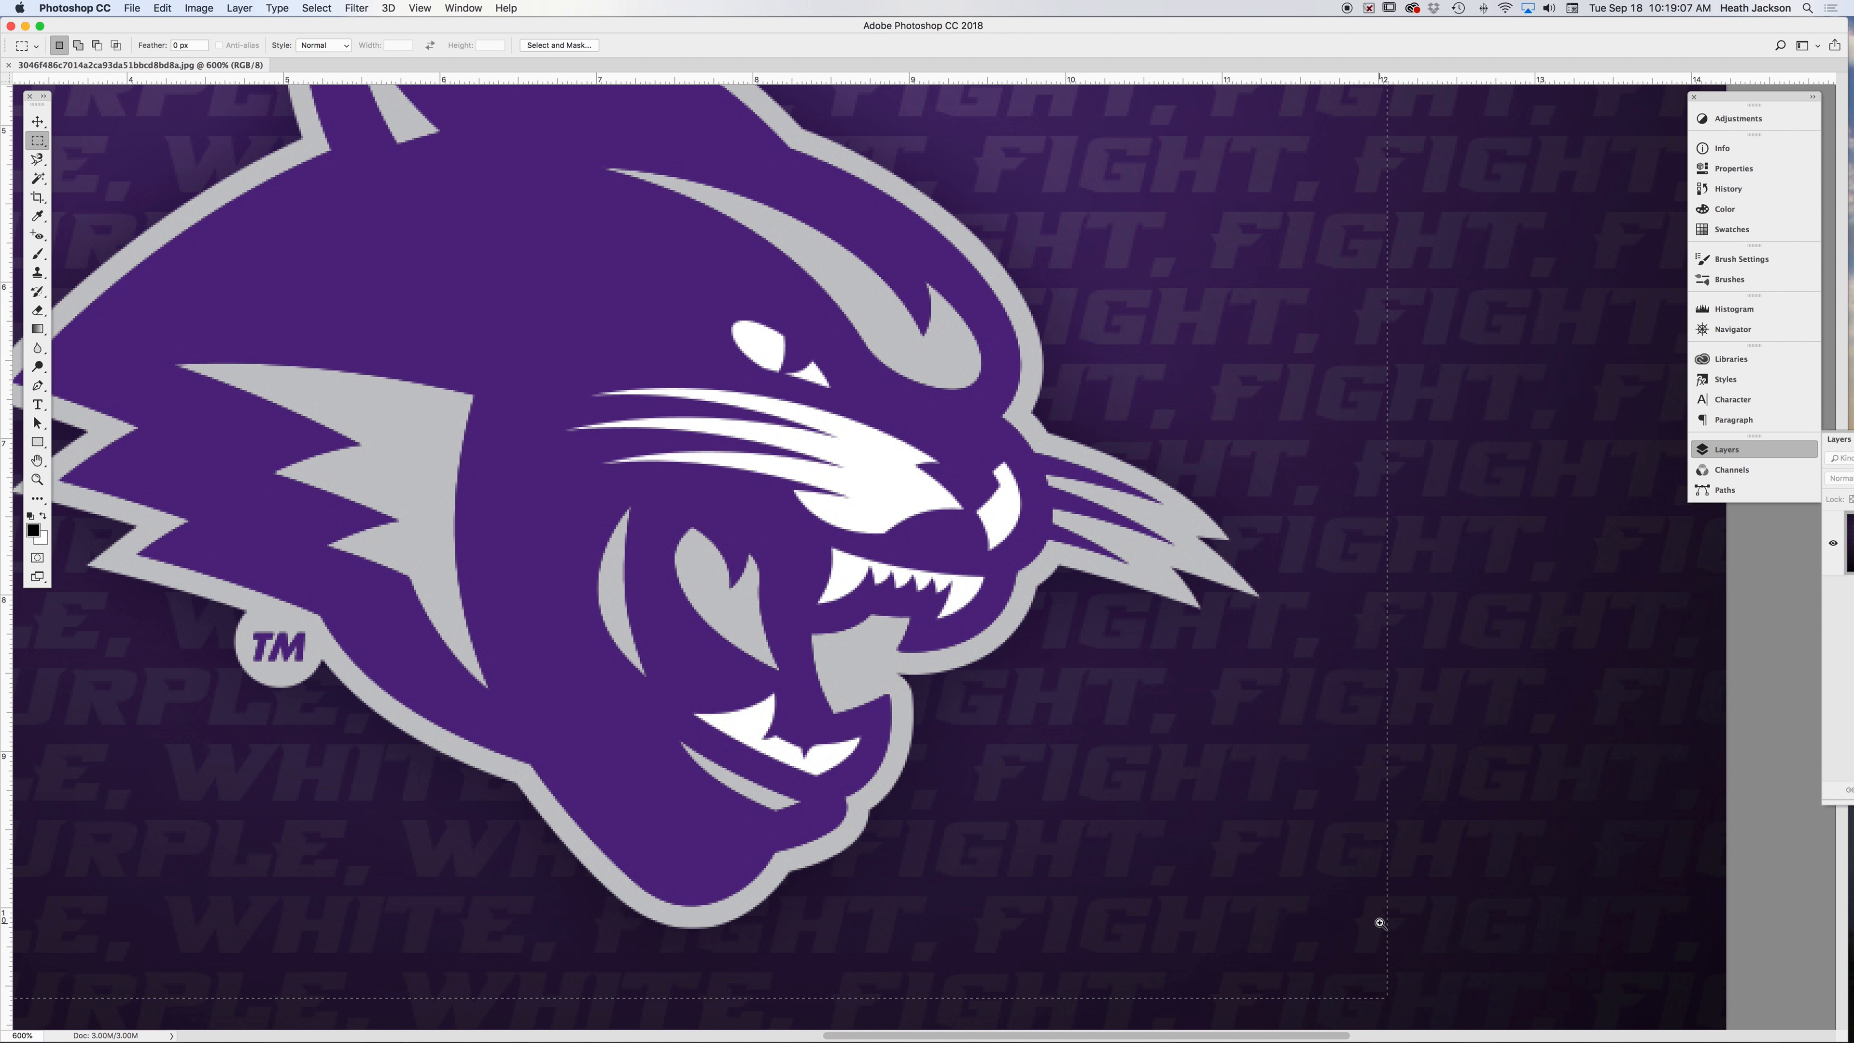
click(1379, 920)
click(1387, 919)
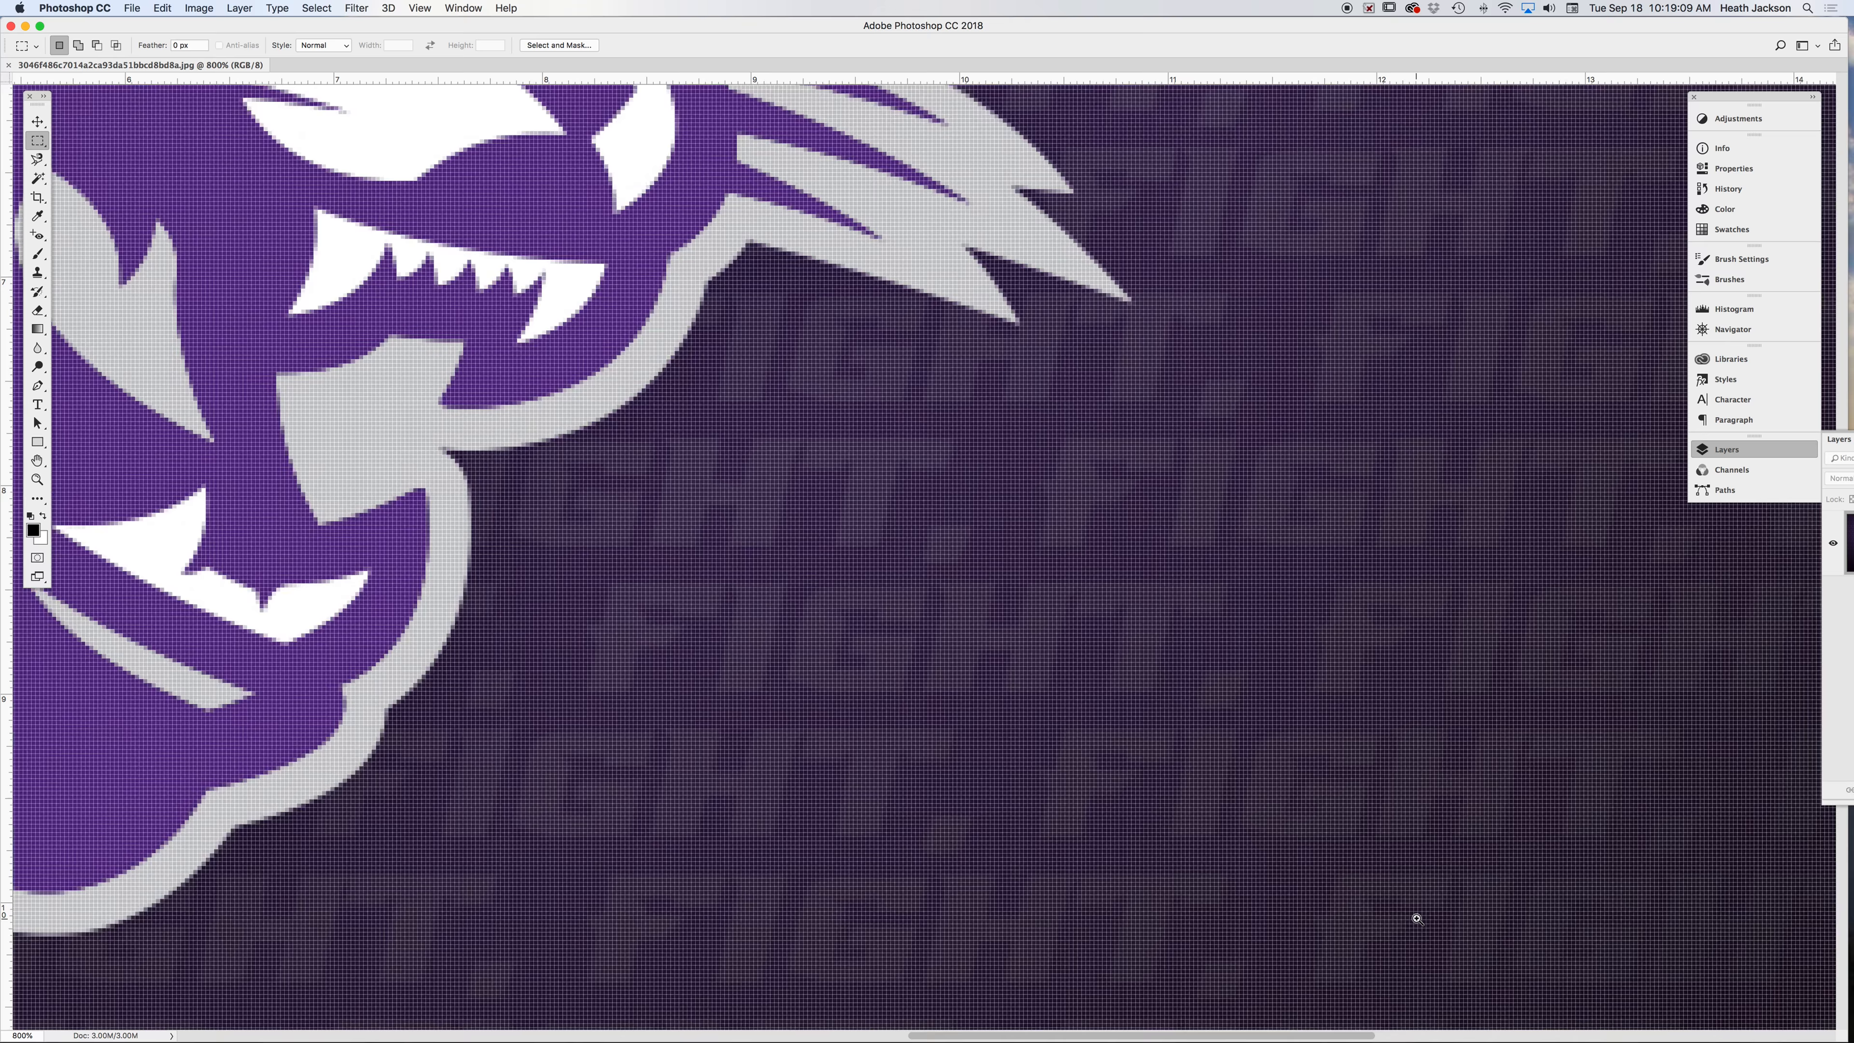
click(1416, 918)
click(1387, 888)
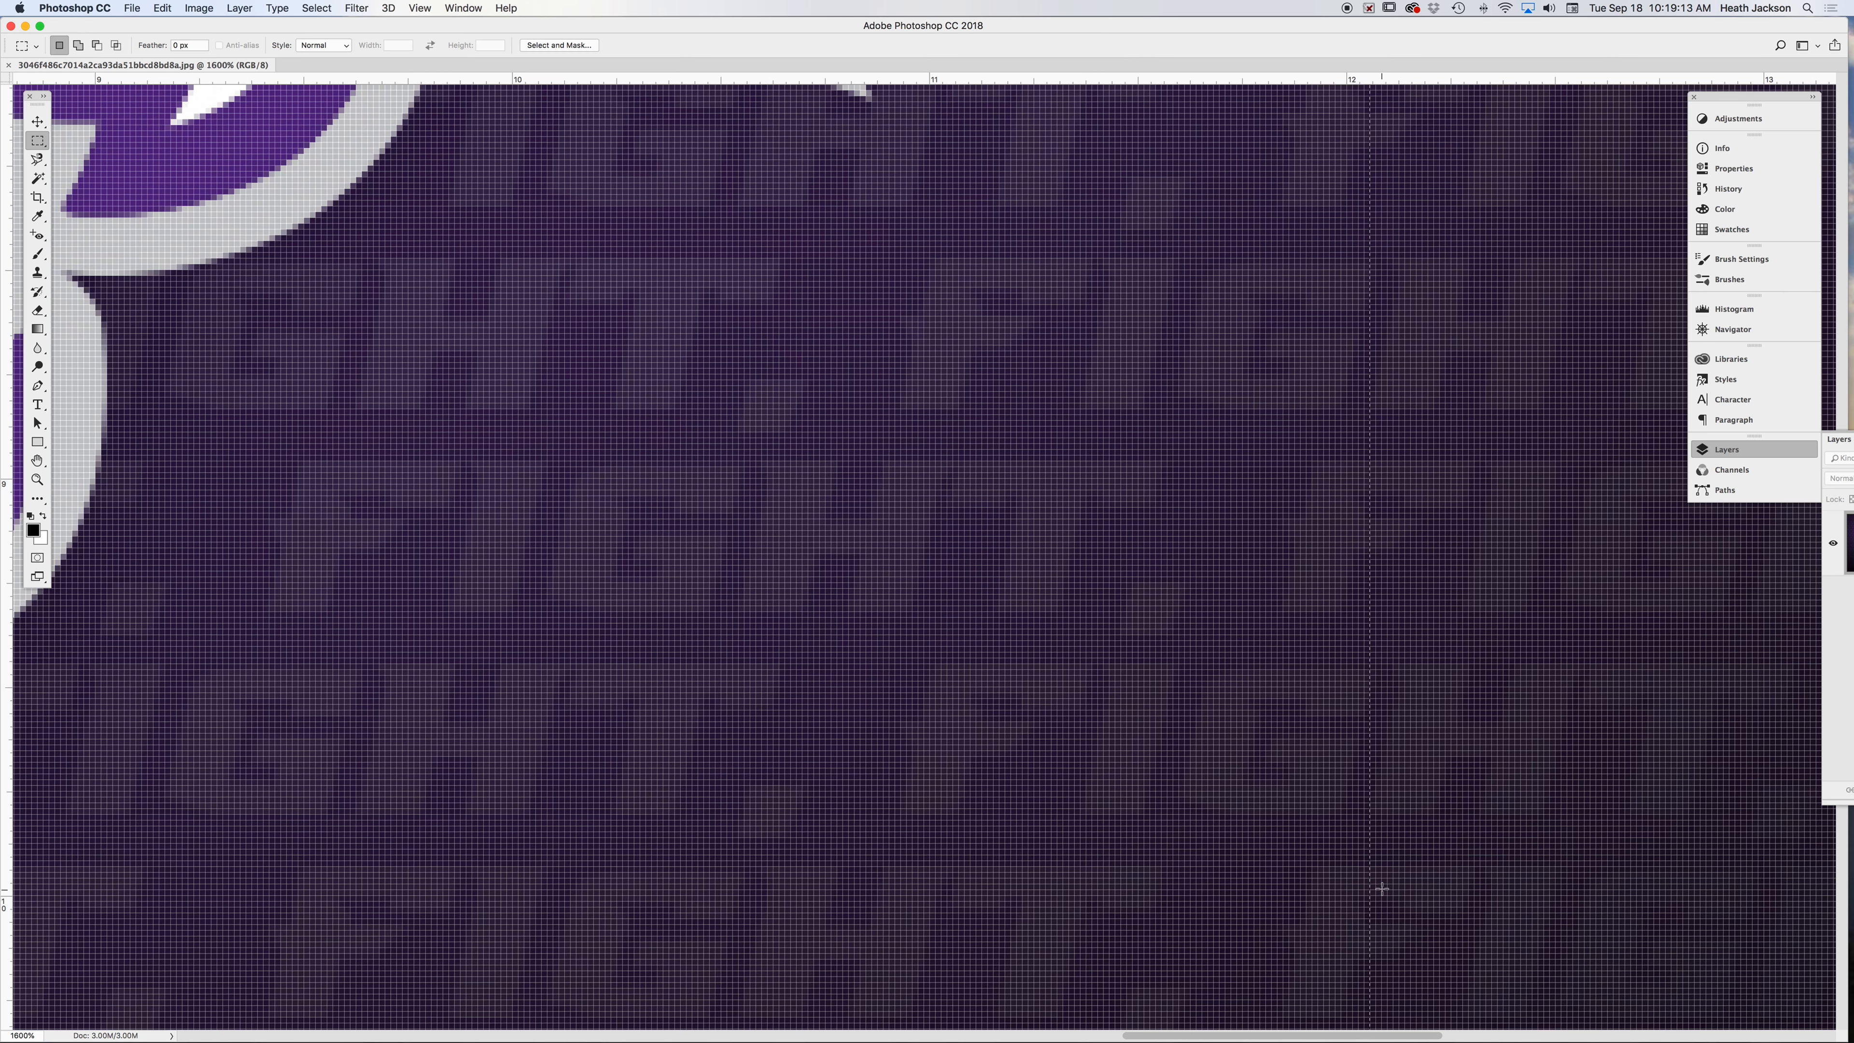
alt+click(1379, 887)
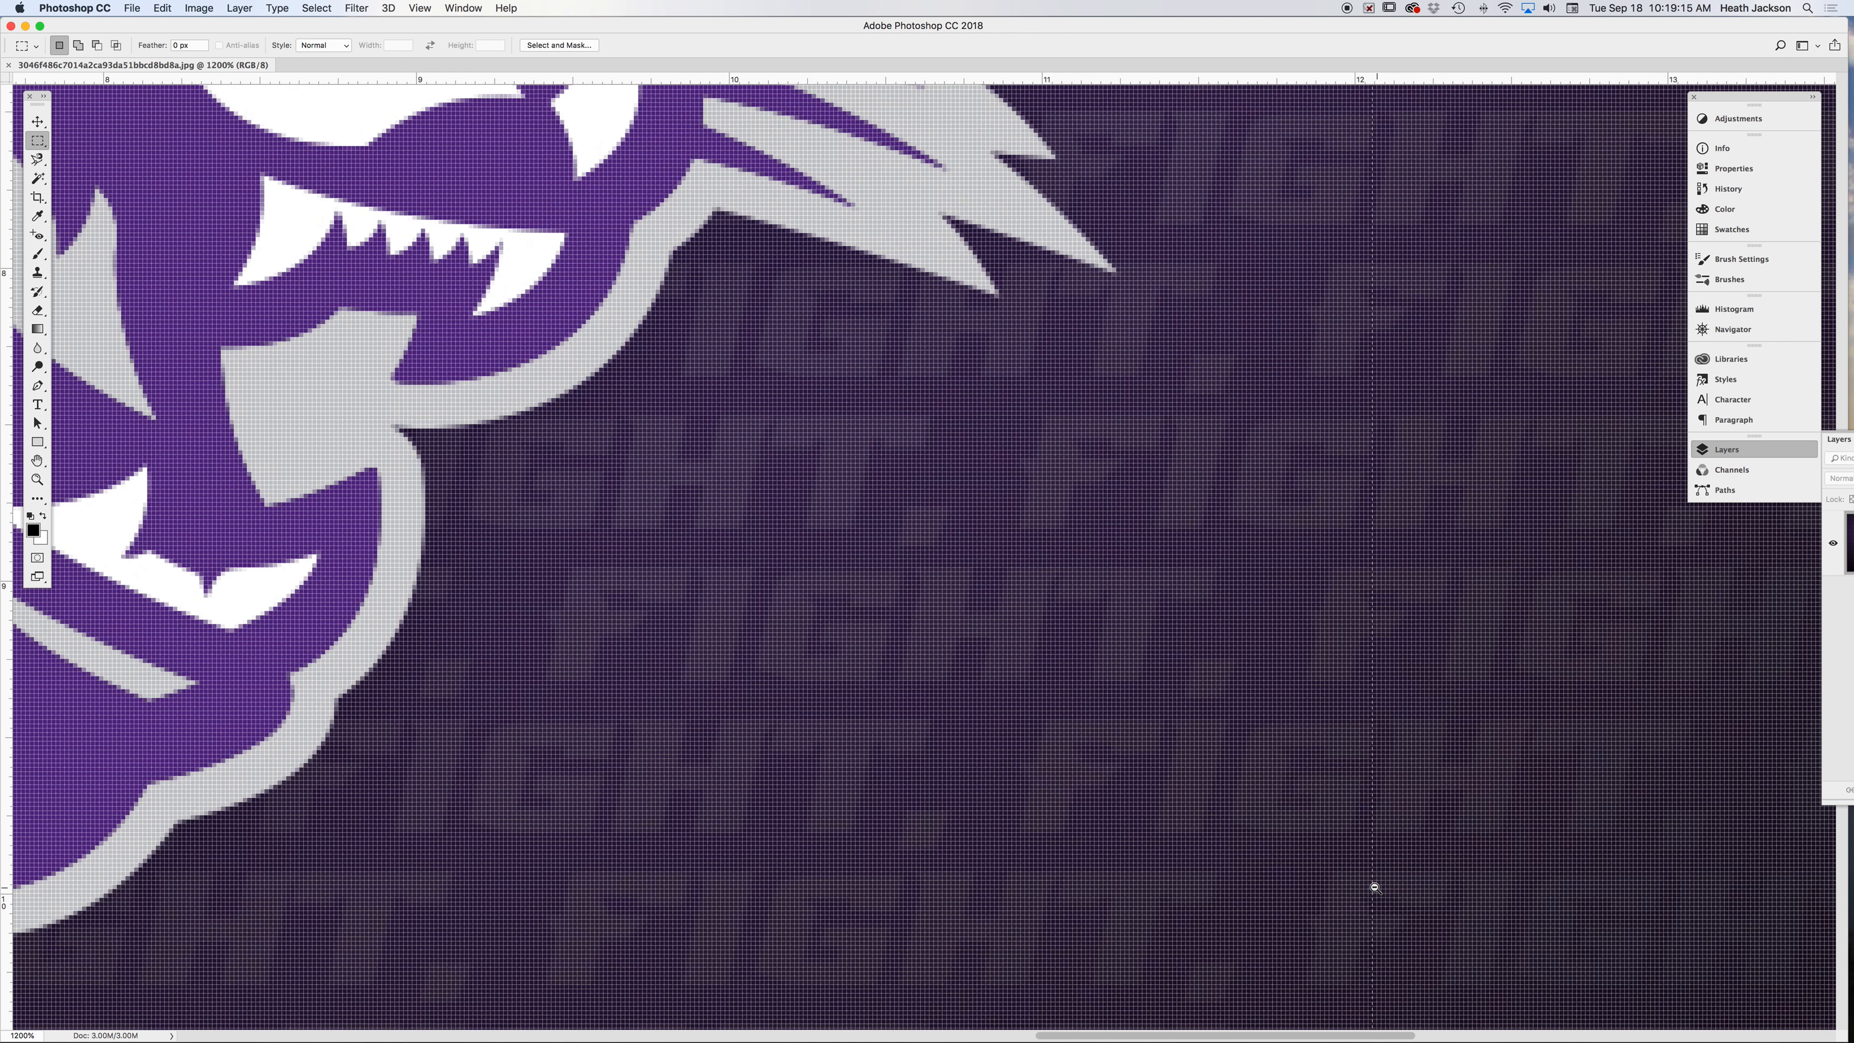
alt+click(1373, 887)
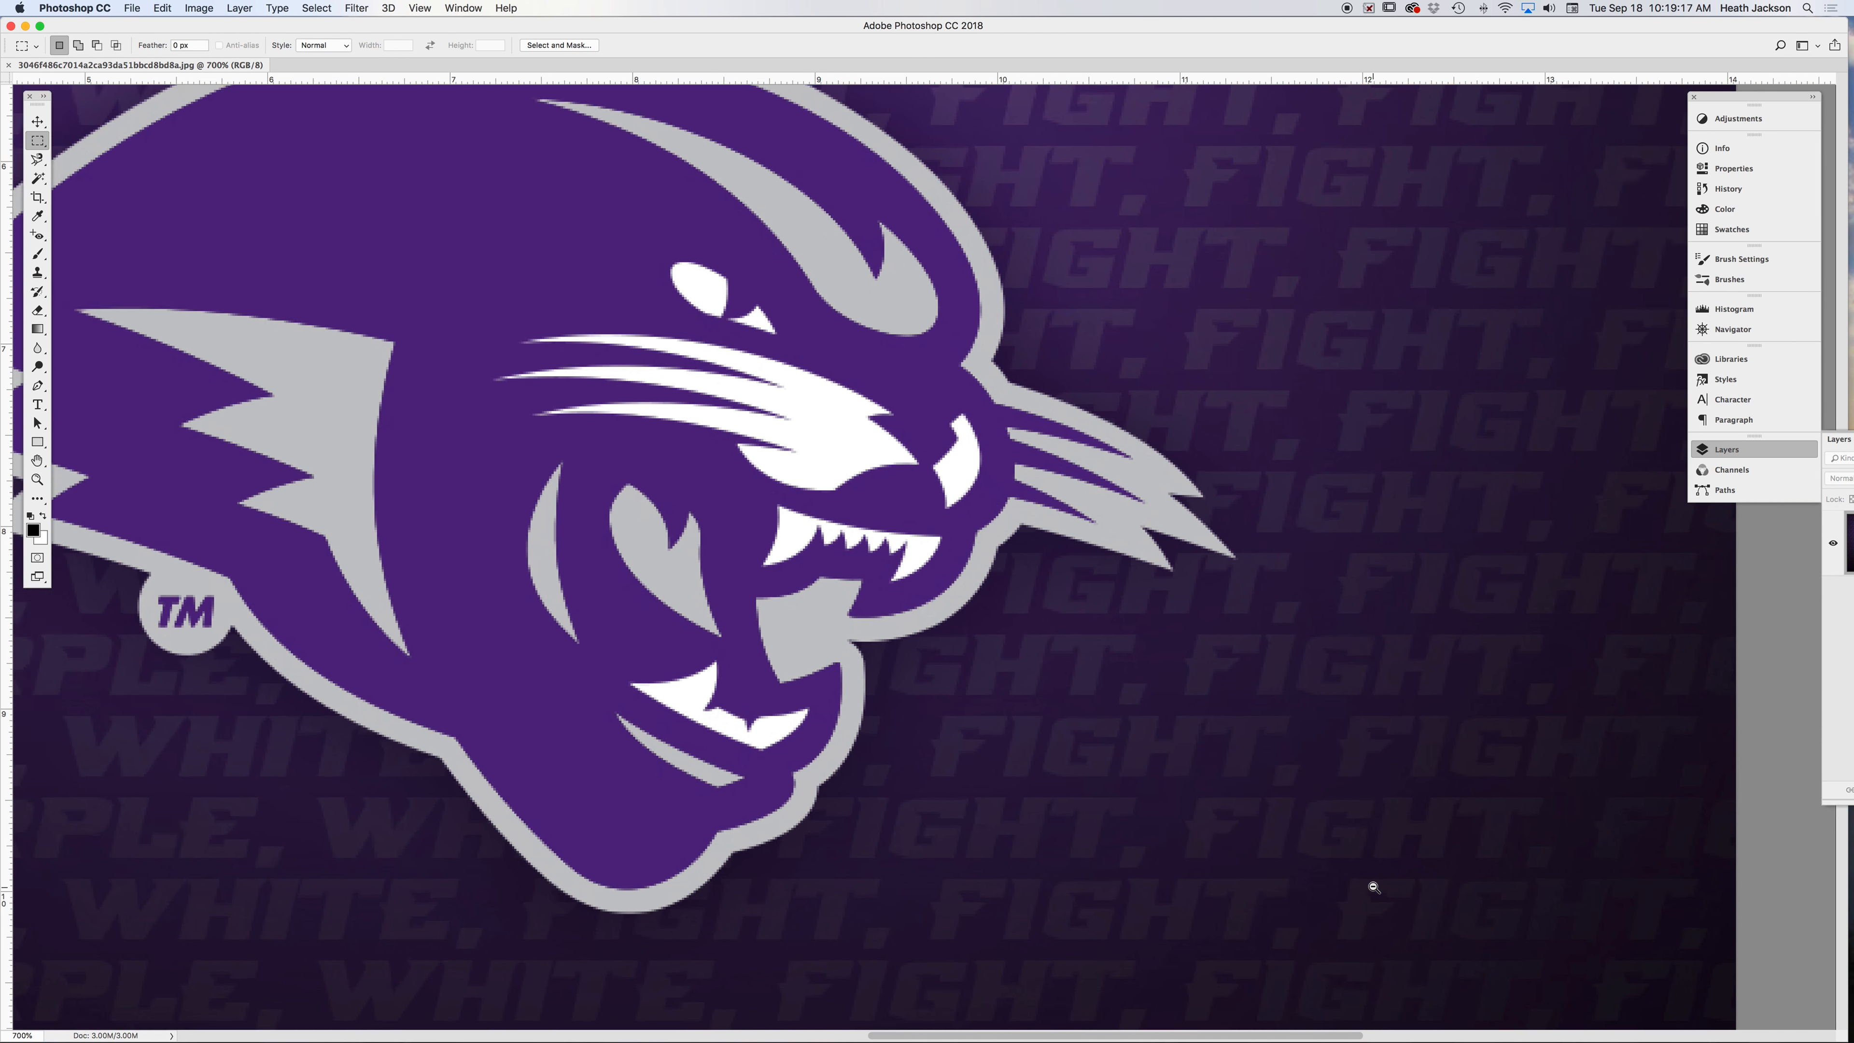
alt+click(1371, 887)
alt+click(1365, 885)
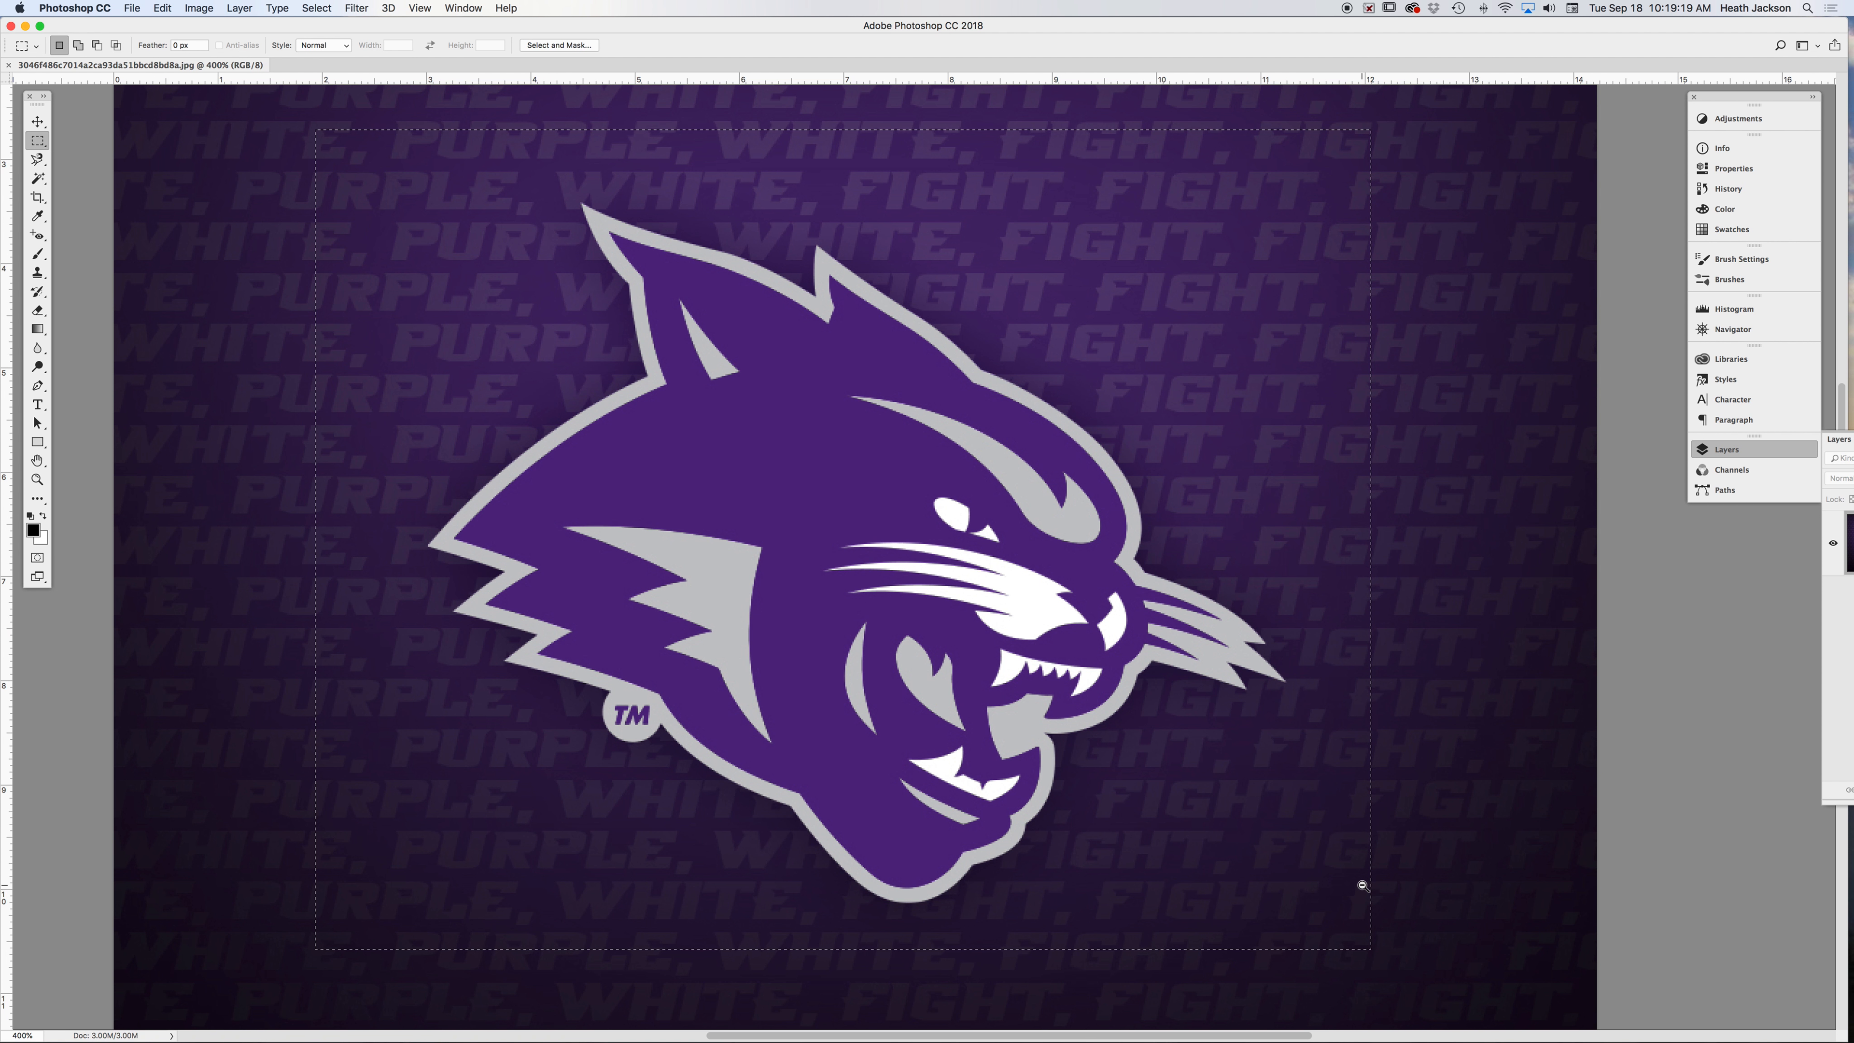
click(1319, 877)
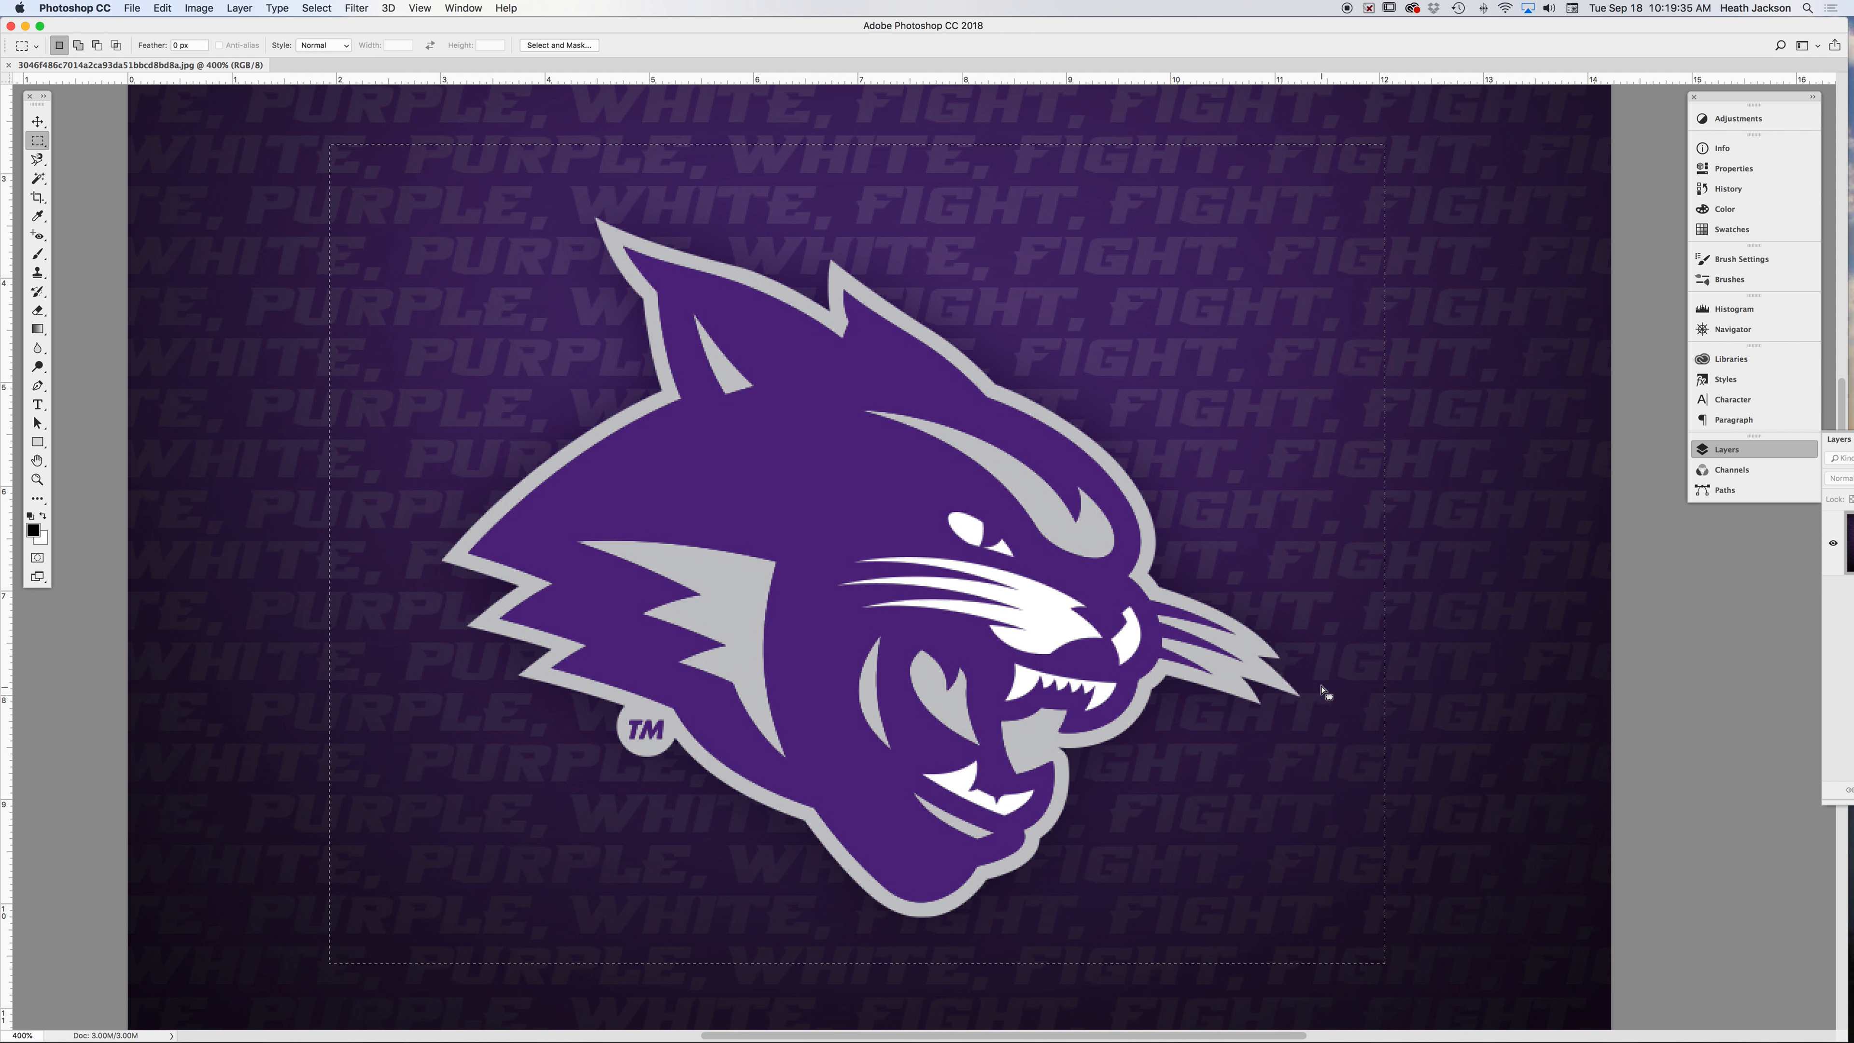
- Drop the rectangular selection and switch to the Magnetic Lasso Tool
click(1290, 583)
right_click(42, 147)
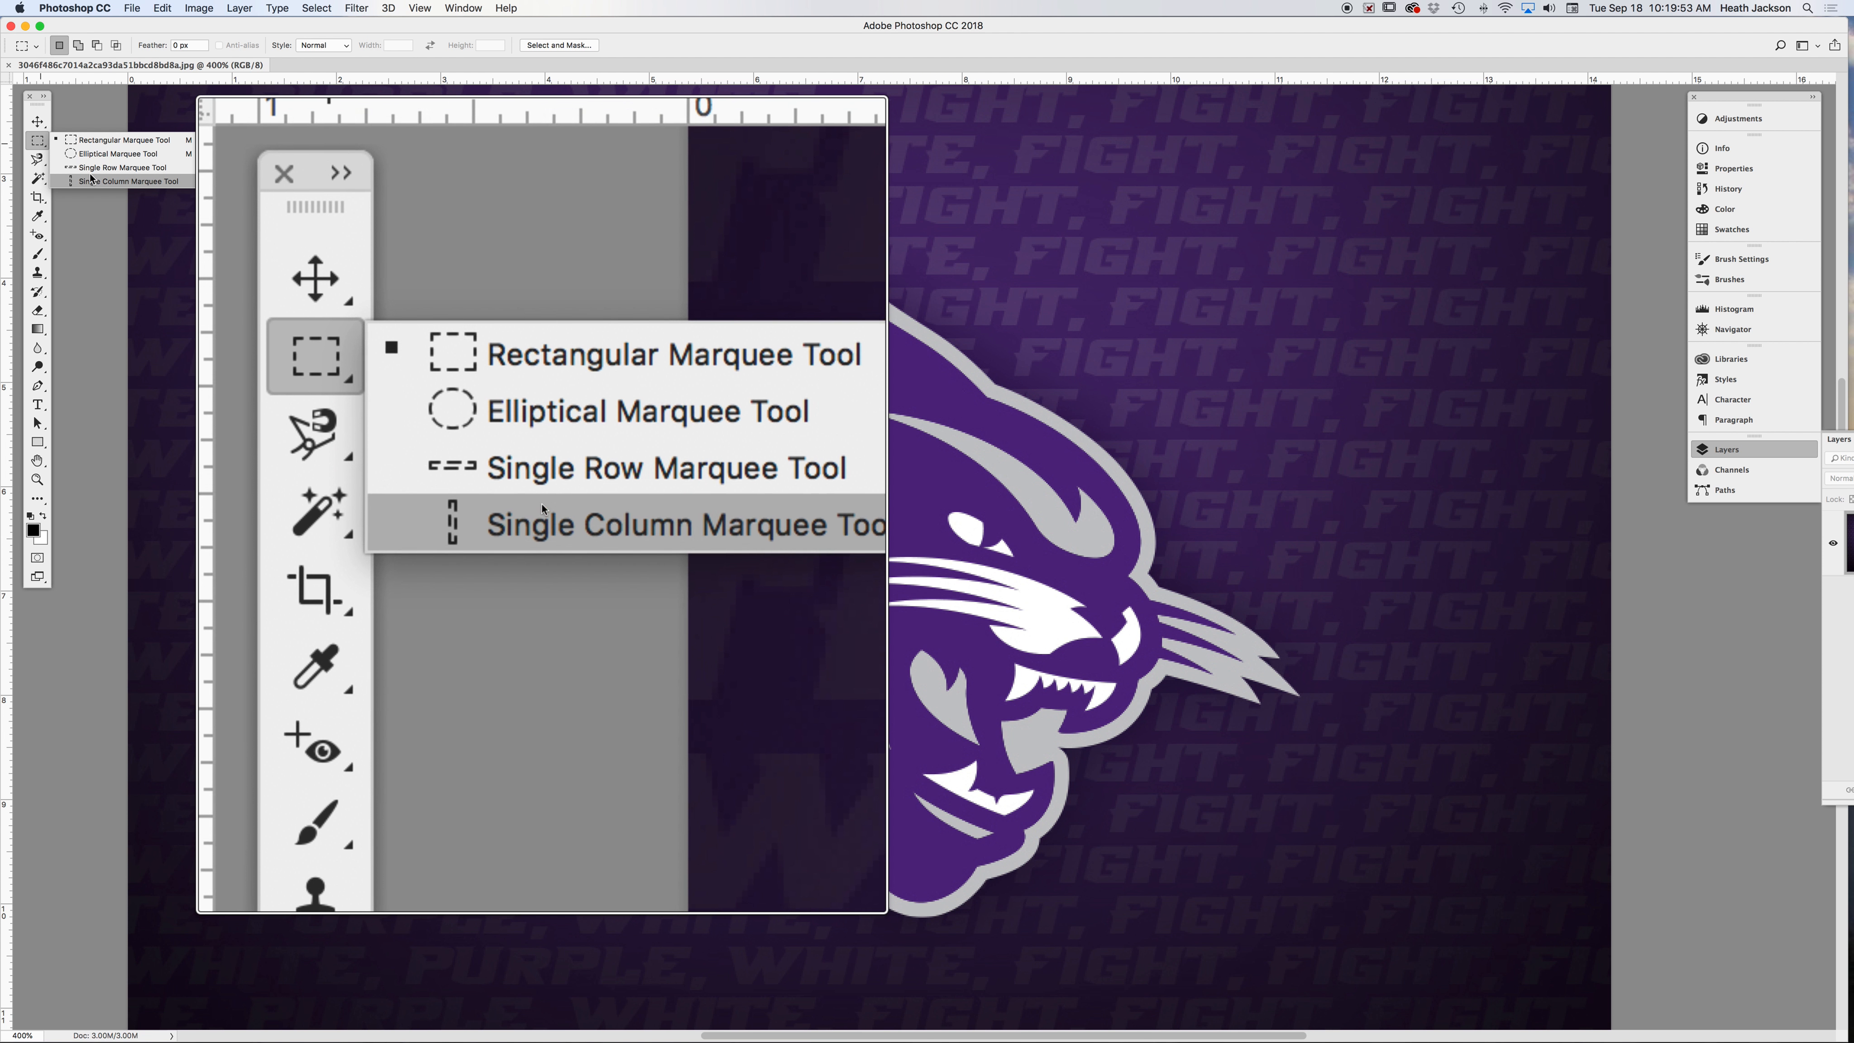
click(44, 161)
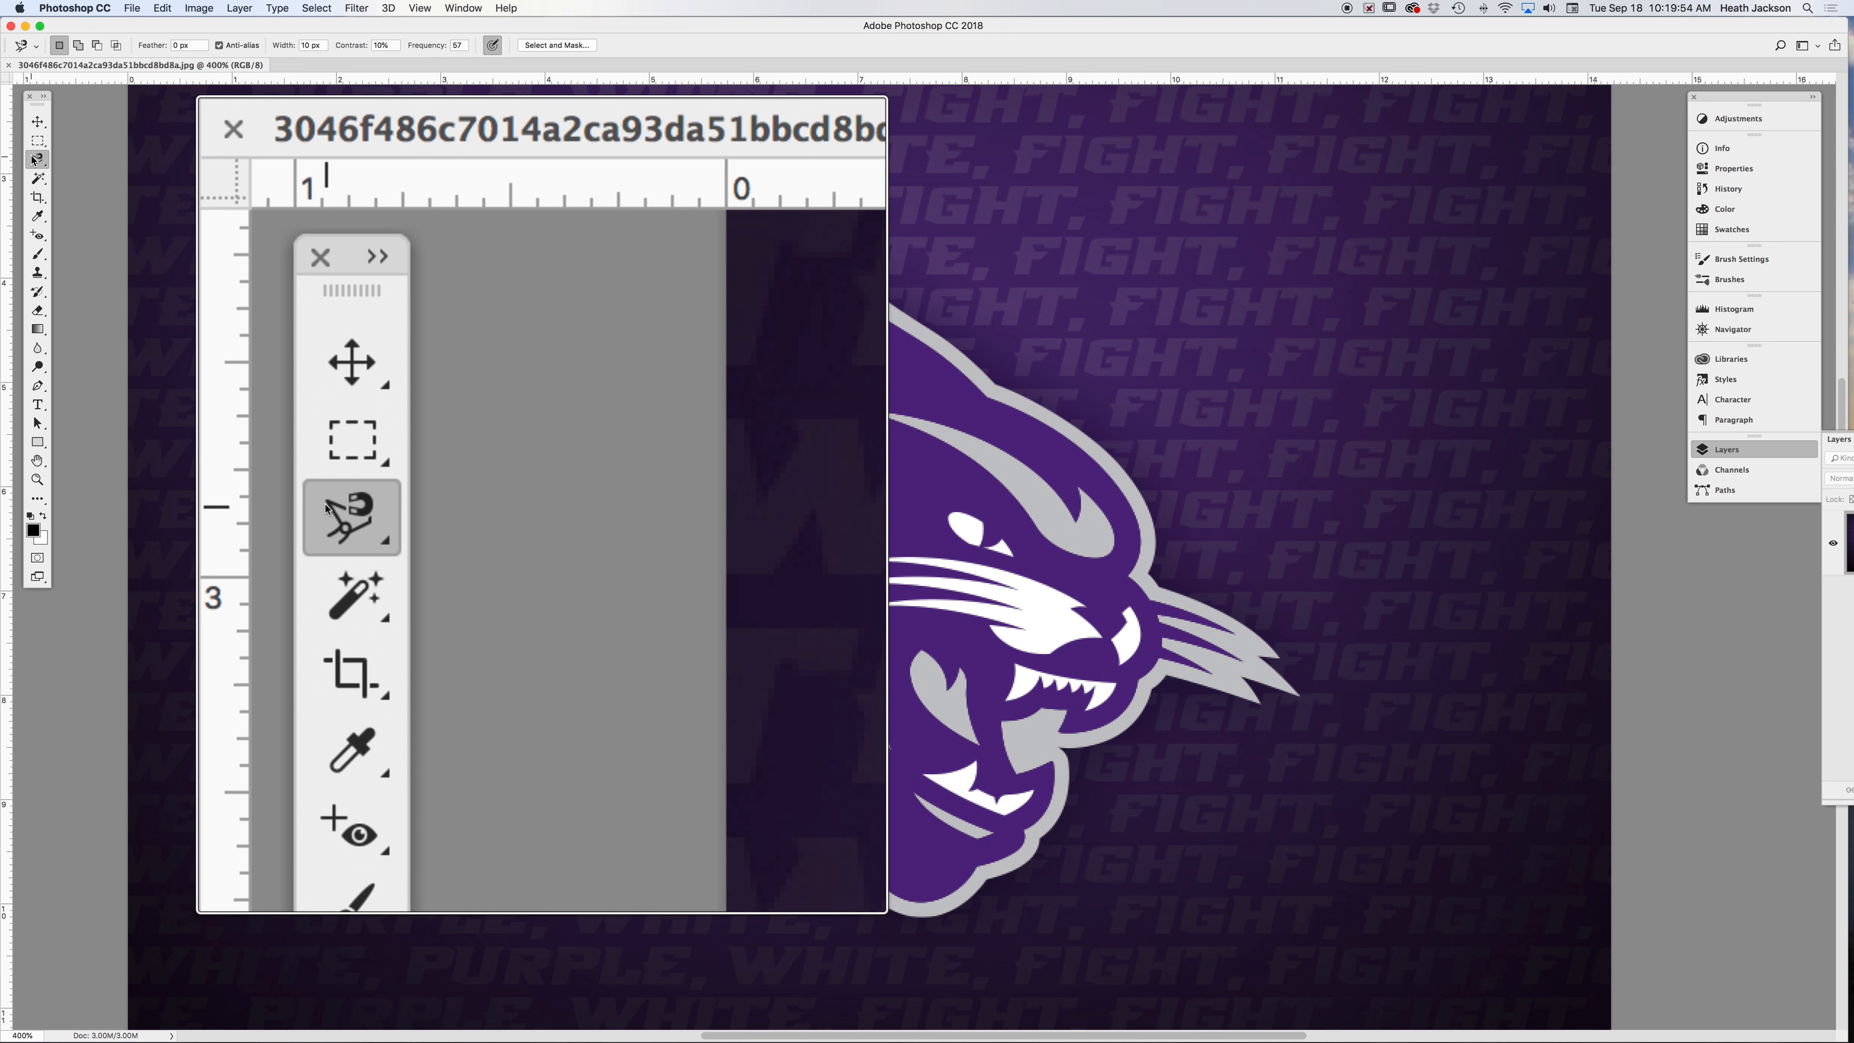
click(47, 169)
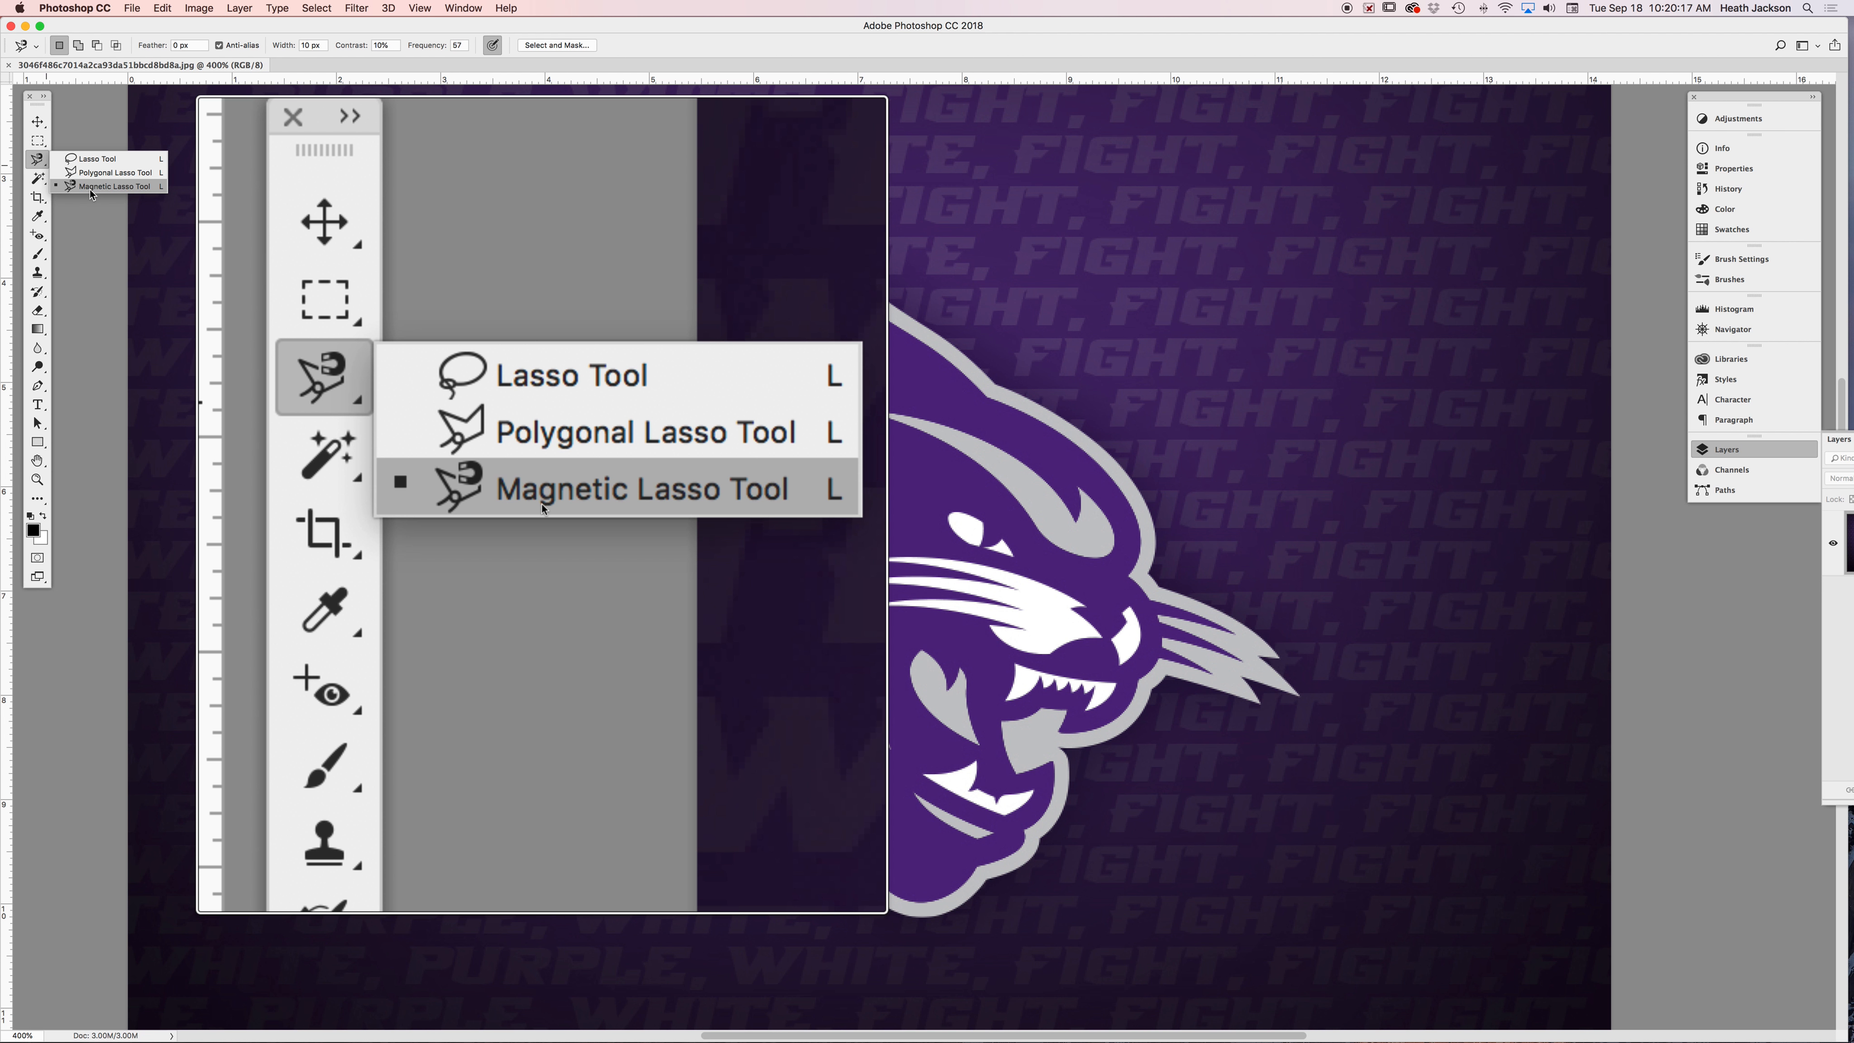
click(92, 187)
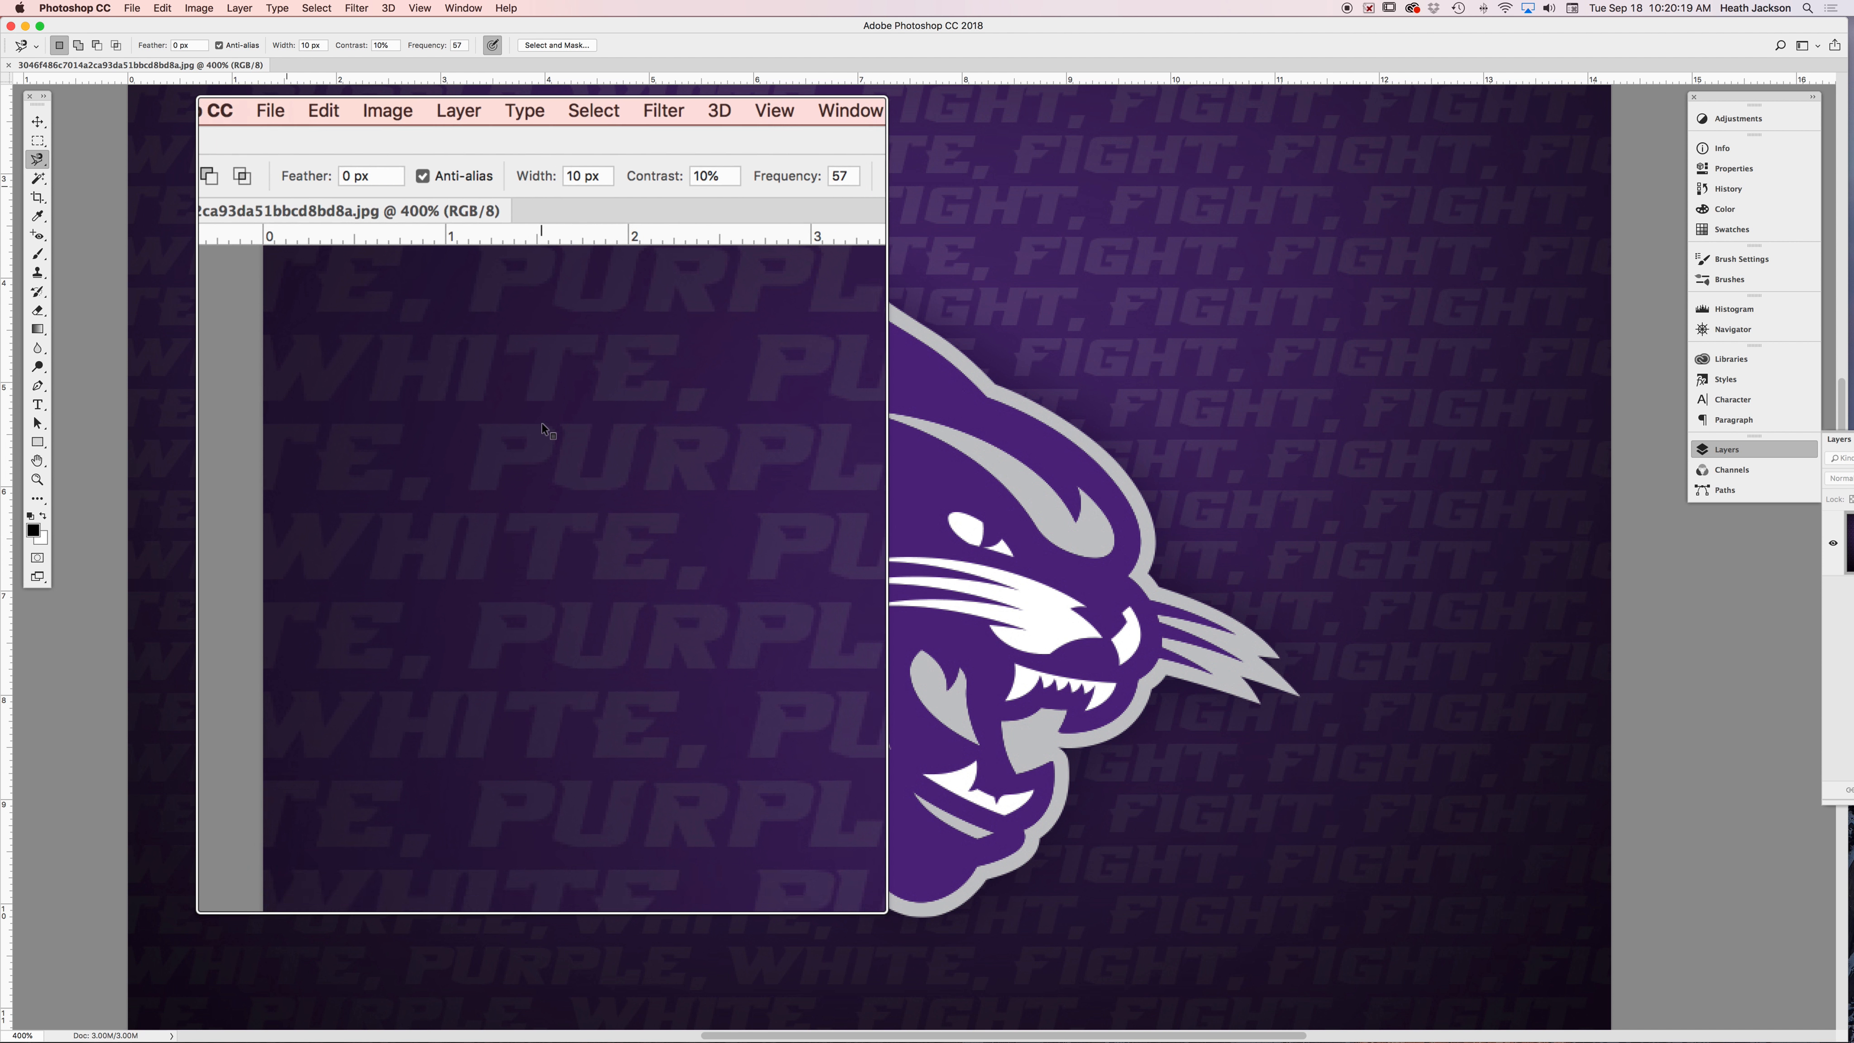
- Start a Magnetic Lasso path on the outer edge of the grey outline, from the notch above the whiskers up the brow
super+click(1165, 554)
super+click(1166, 554)
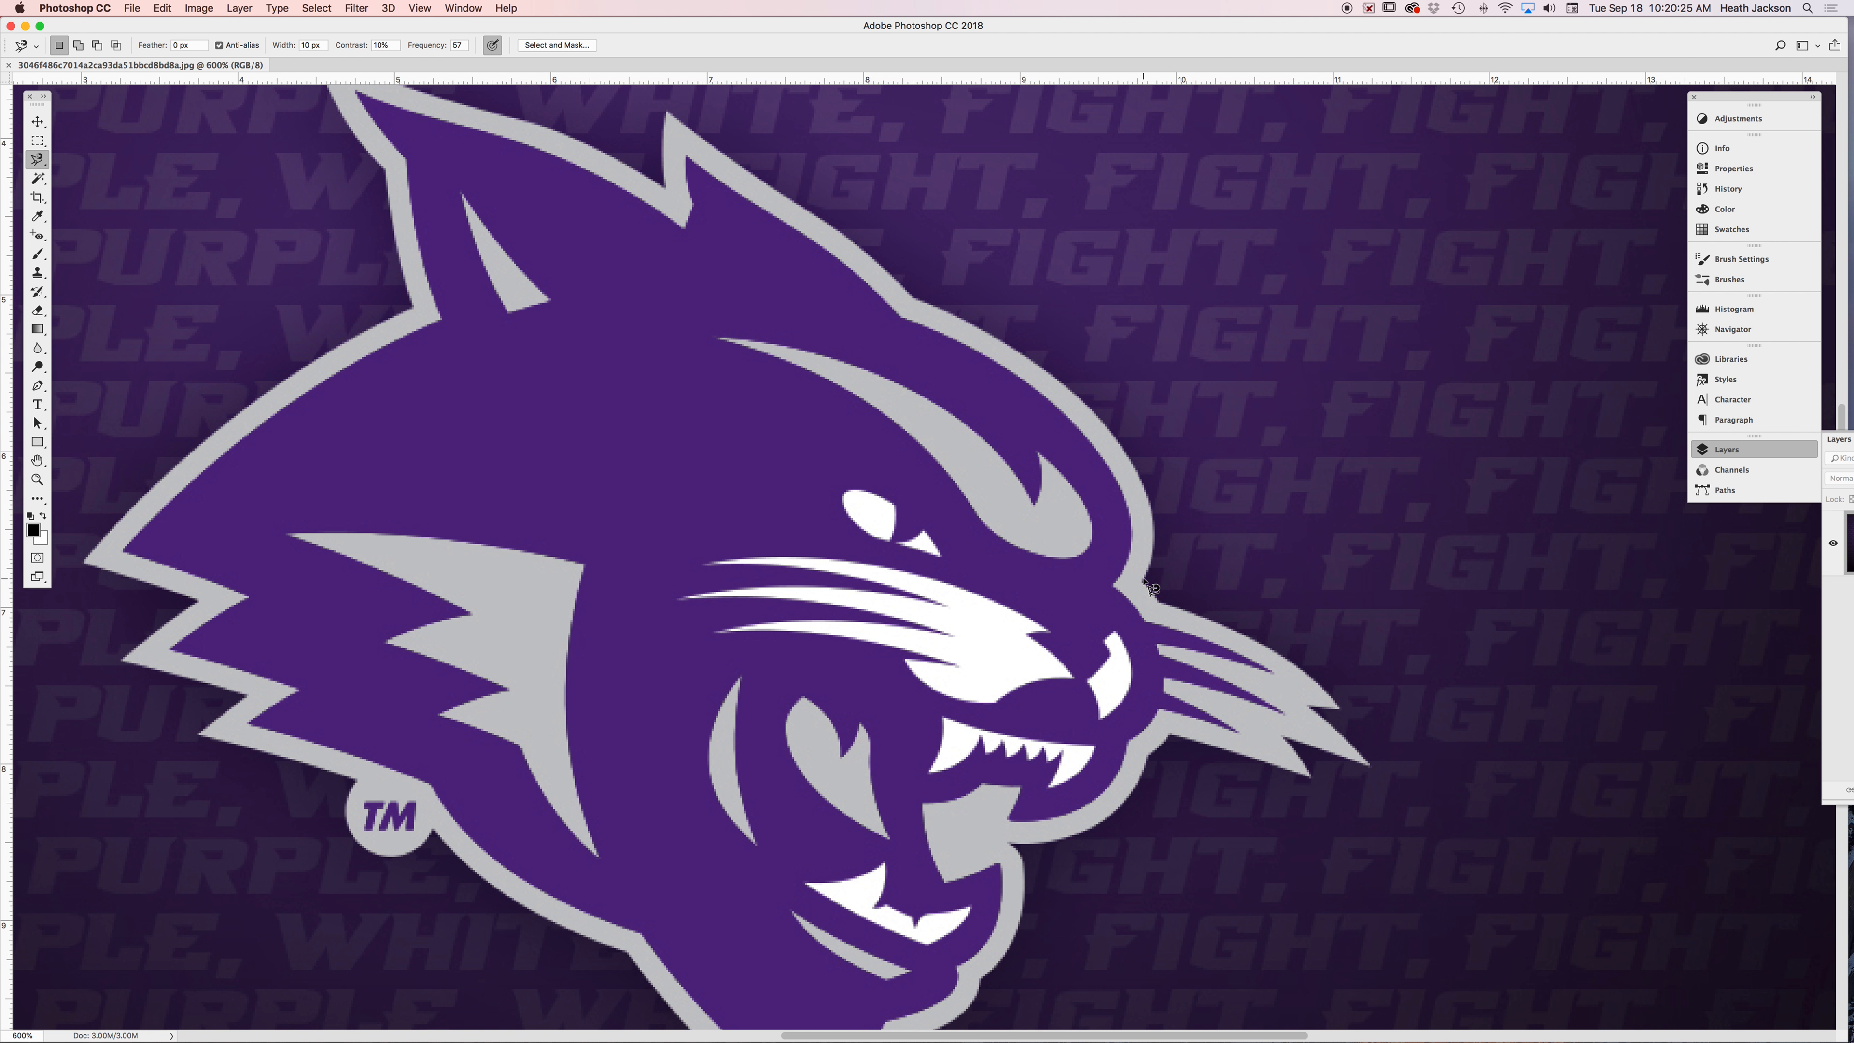
click(1143, 577)
double_click(1149, 503)
click(1149, 504)
click(1149, 504)
click(1148, 504)
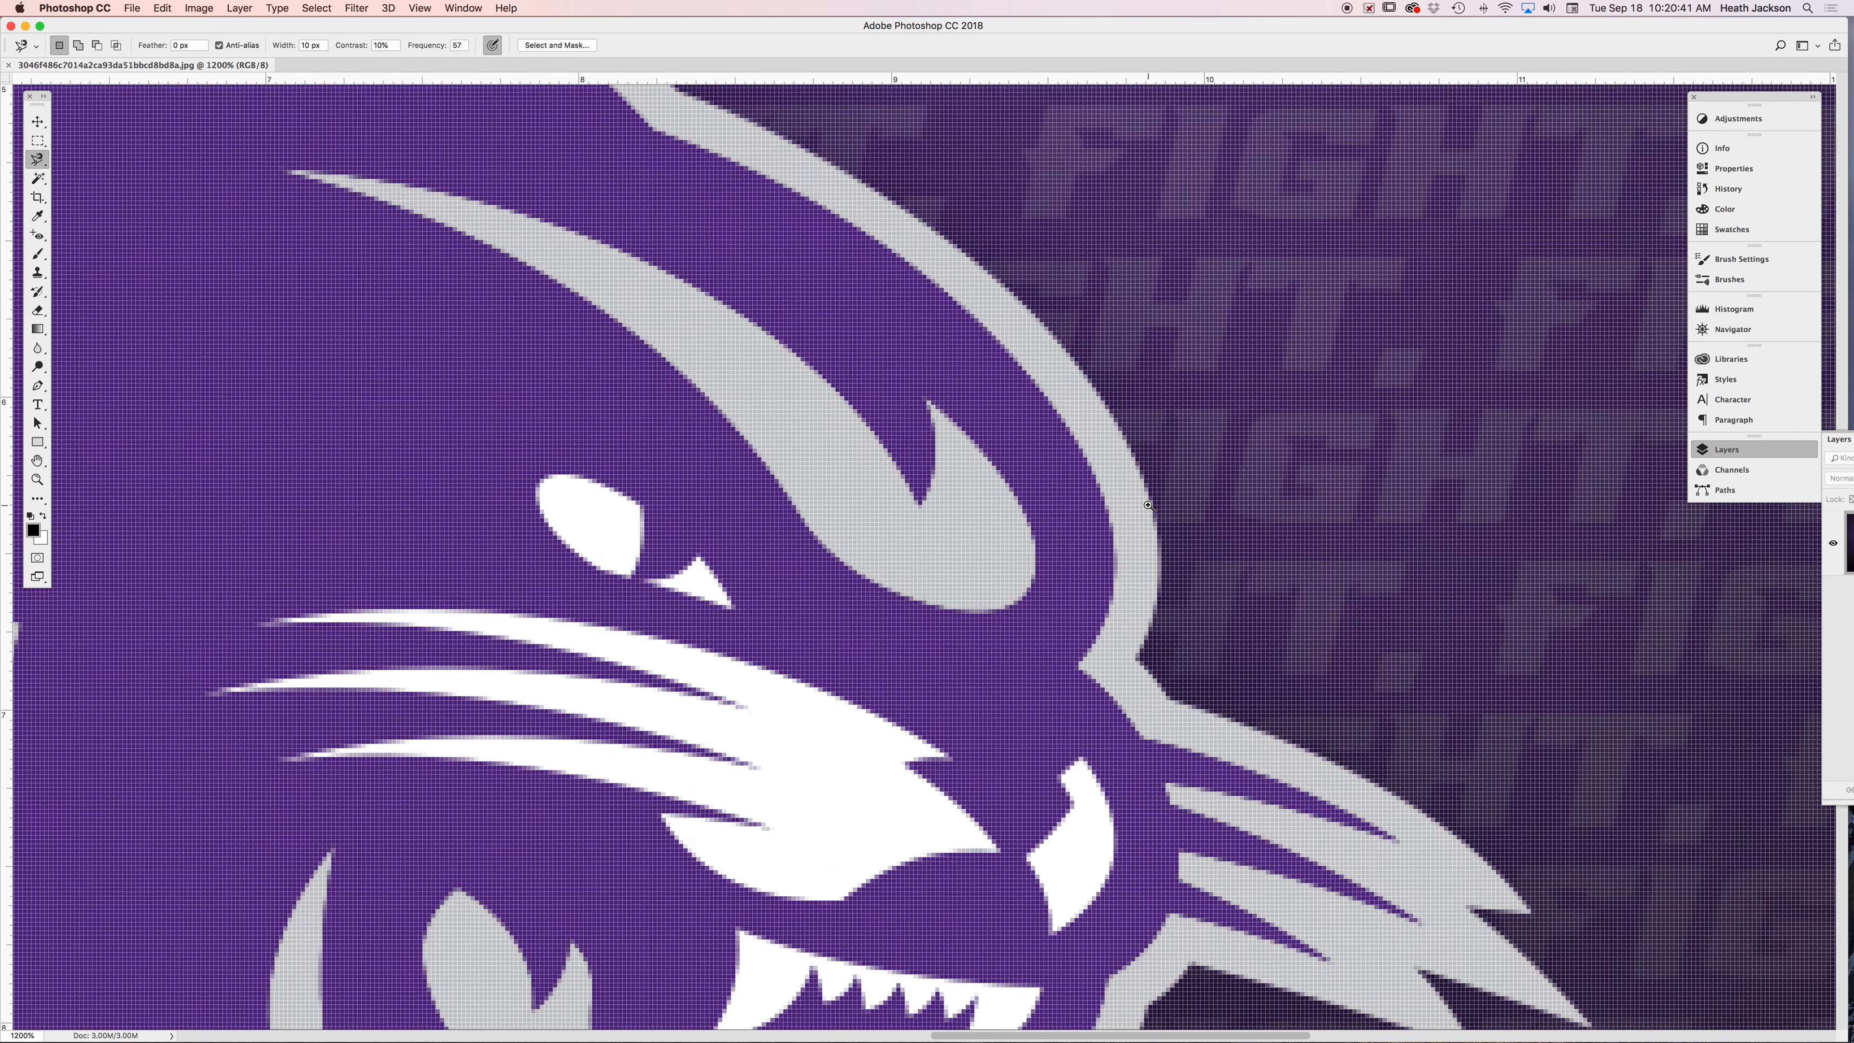
click(1149, 504)
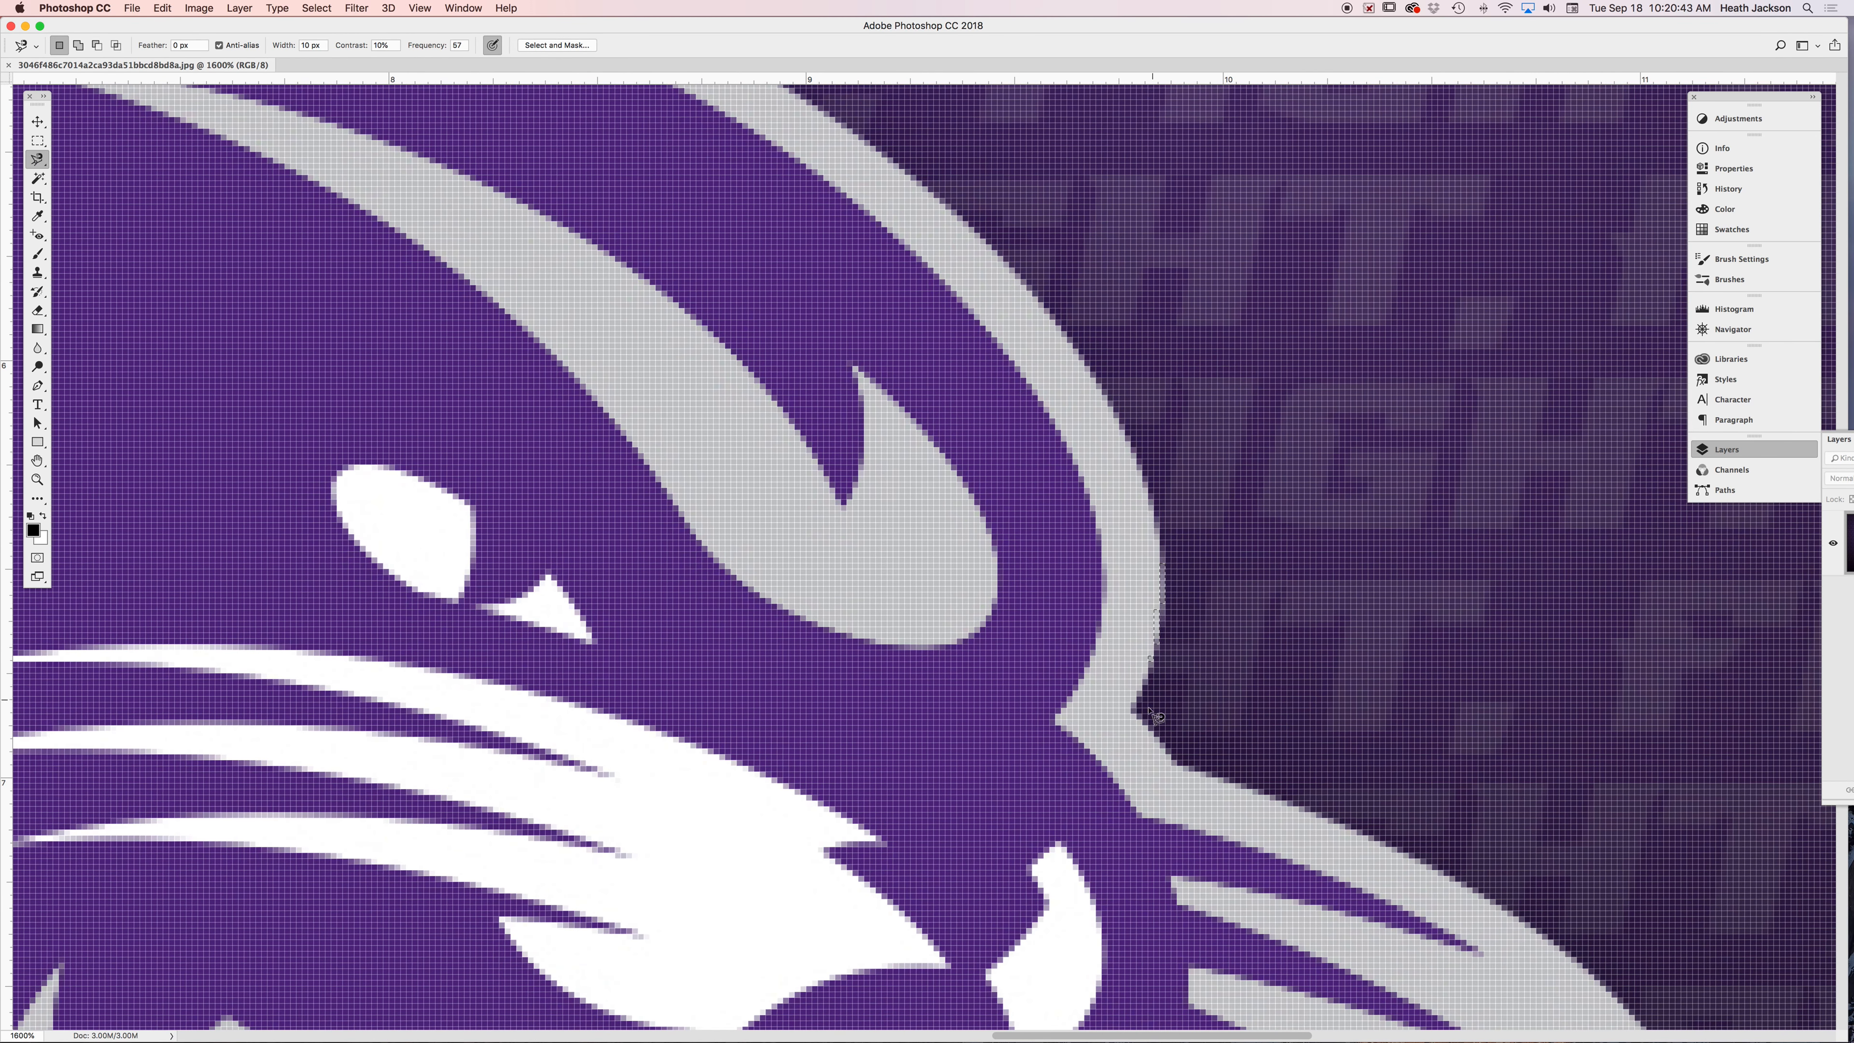
click(1131, 708)
click(1163, 626)
- Continue the Magnetic Lasso path along the outer grey outline over the forehead to the tip of the nearer ear
drag(920, 187, 1105, 598)
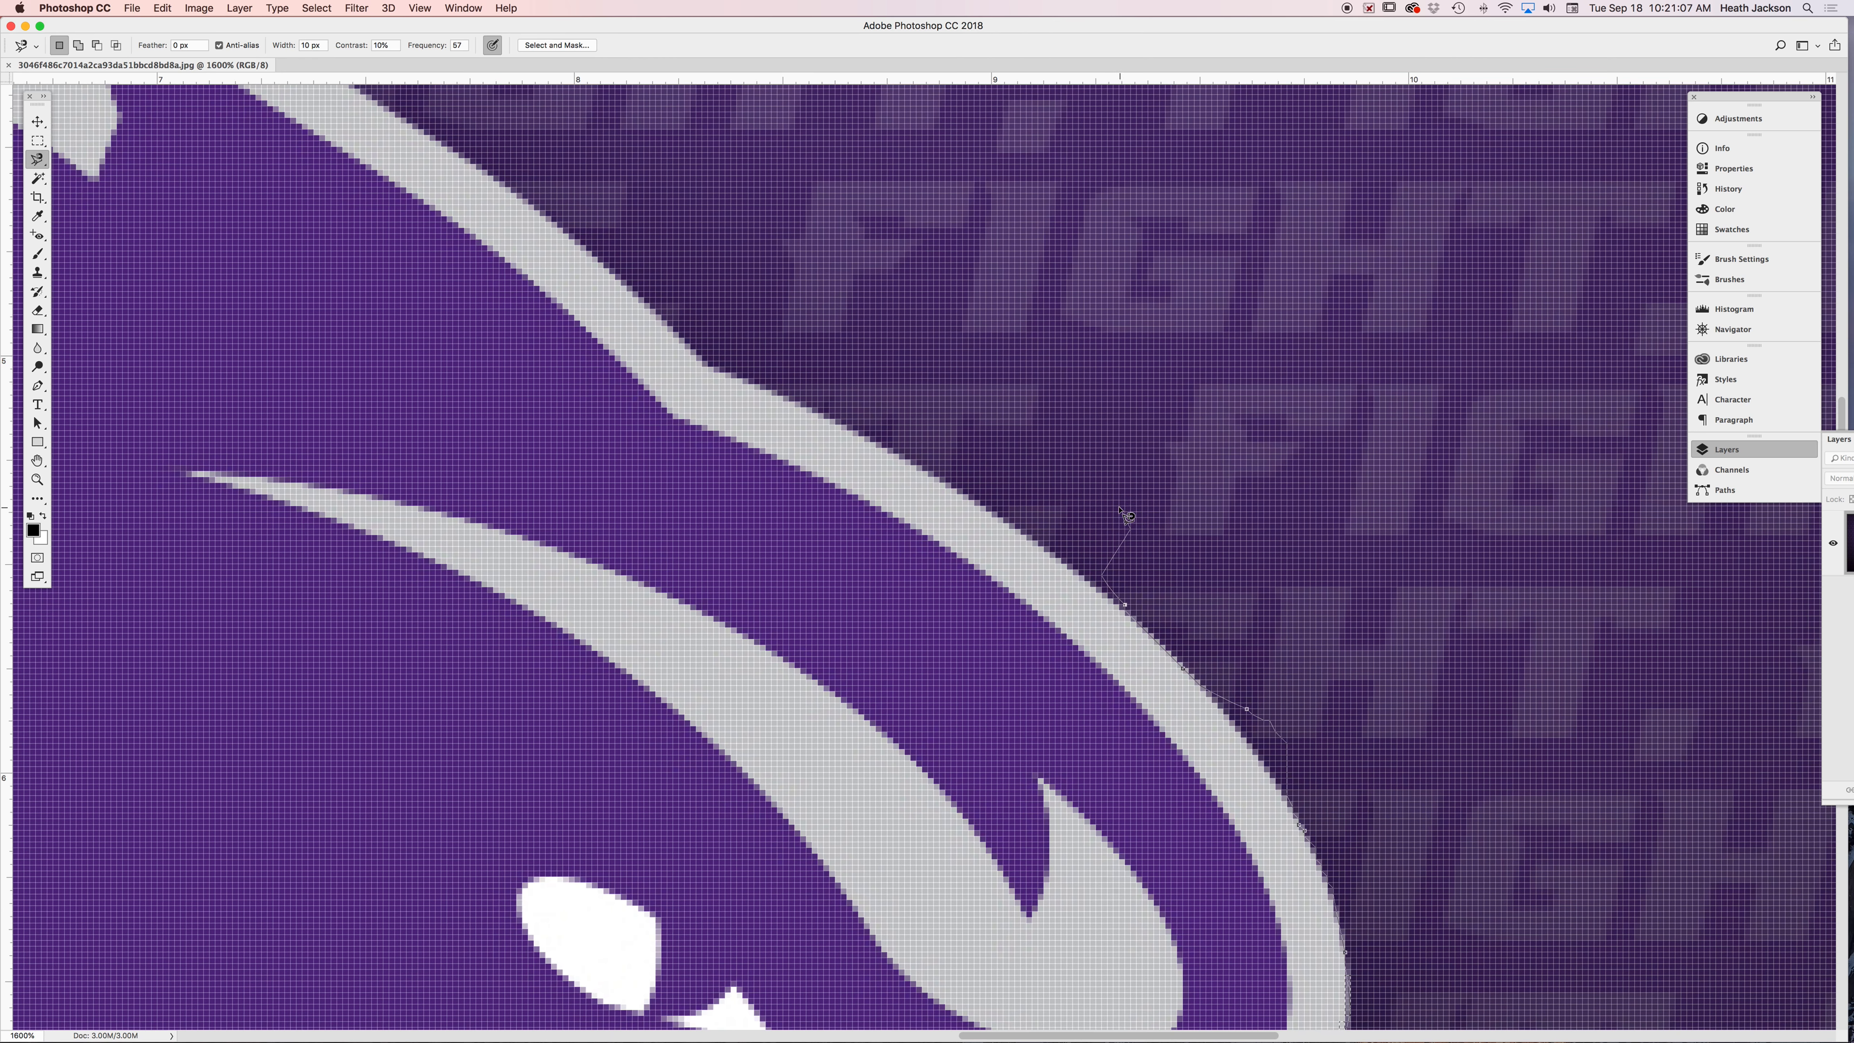
click(1004, 524)
click(889, 517)
drag(776, 413, 1030, 593)
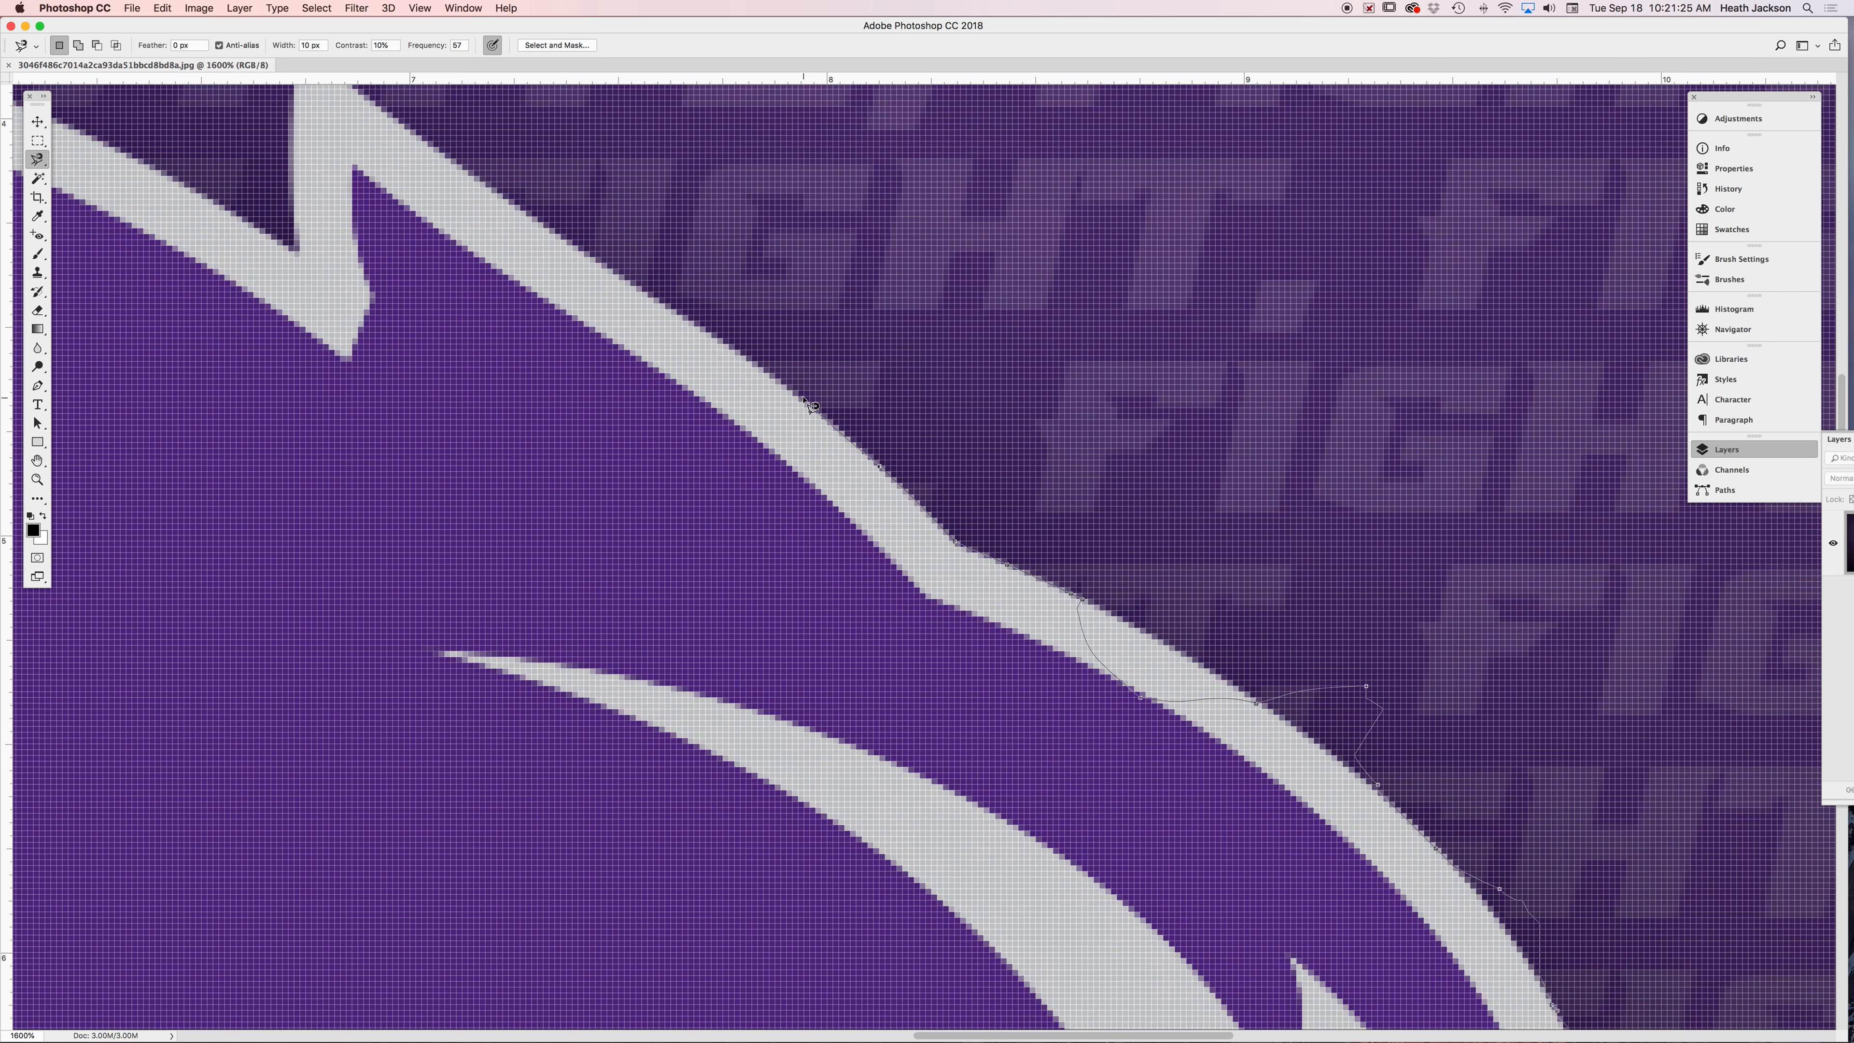
scroll(686, 325, up, 5)
scroll(686, 325, left, 5)
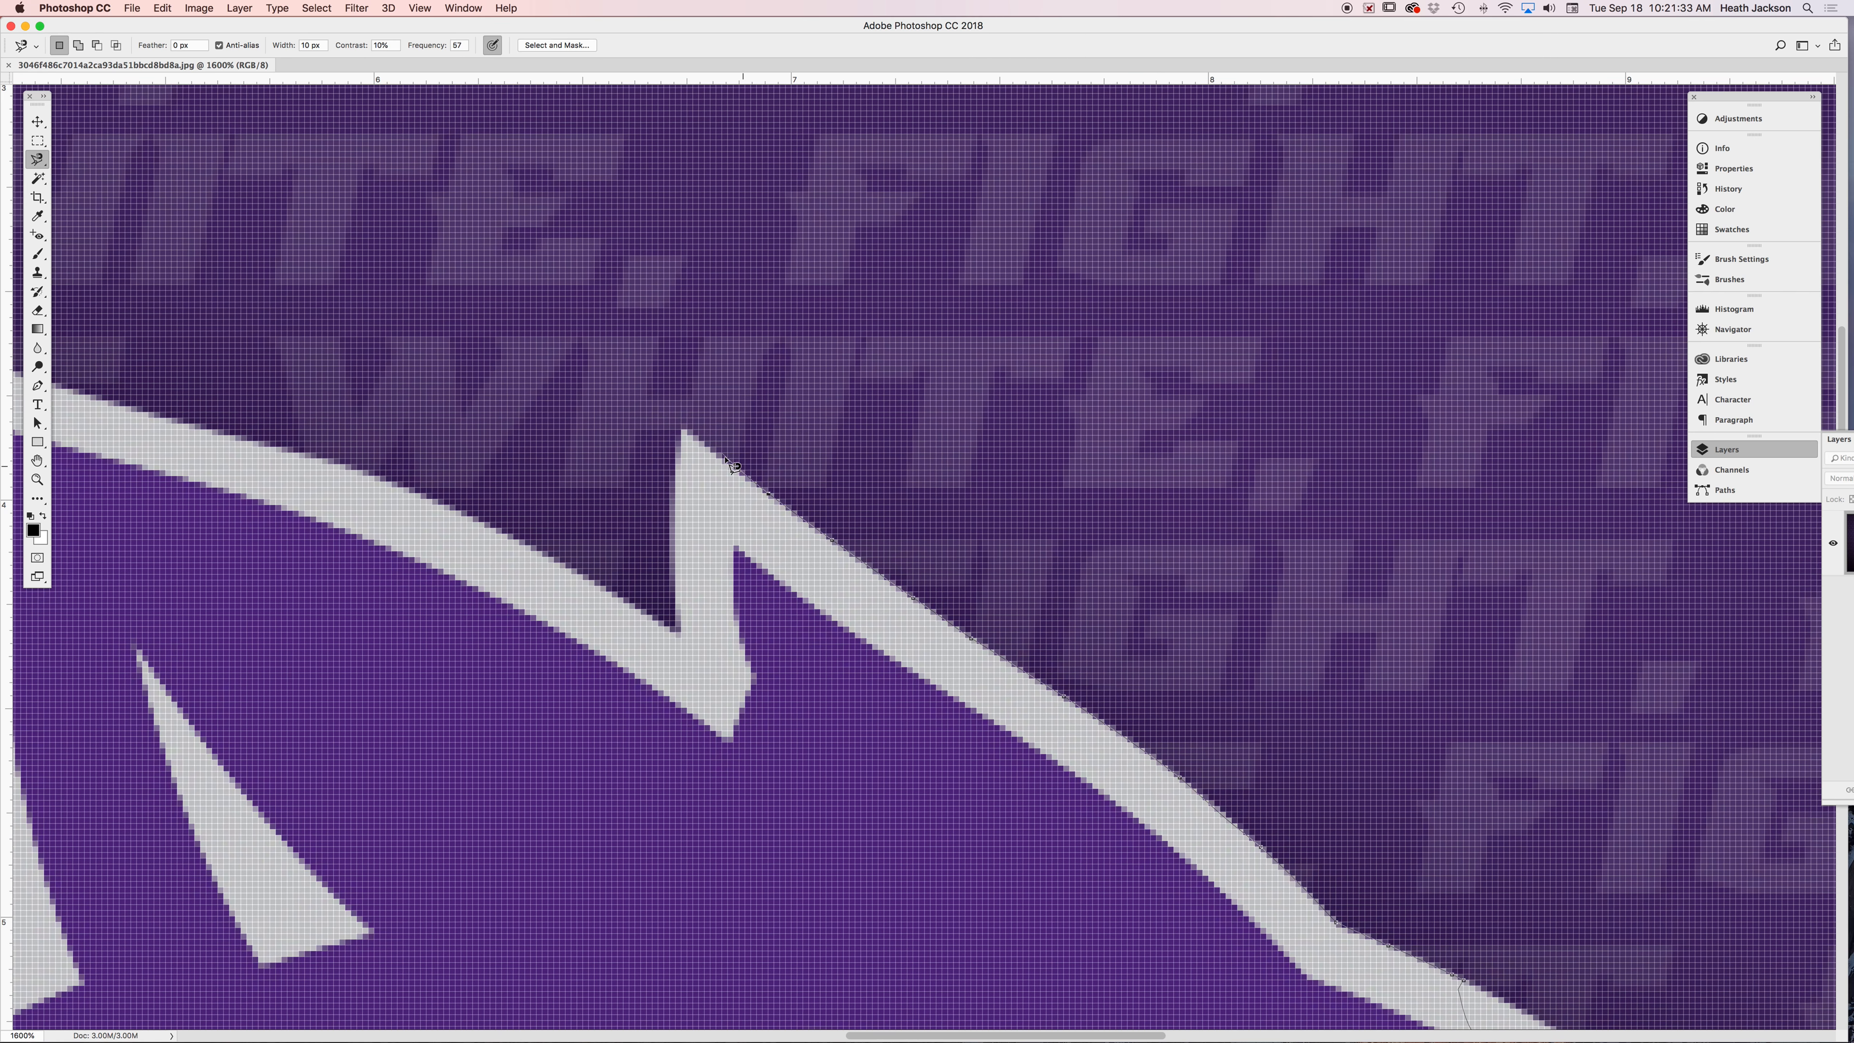
click(676, 424)
scroll(958, 698, up, 1)
scroll(958, 698, left, 1)
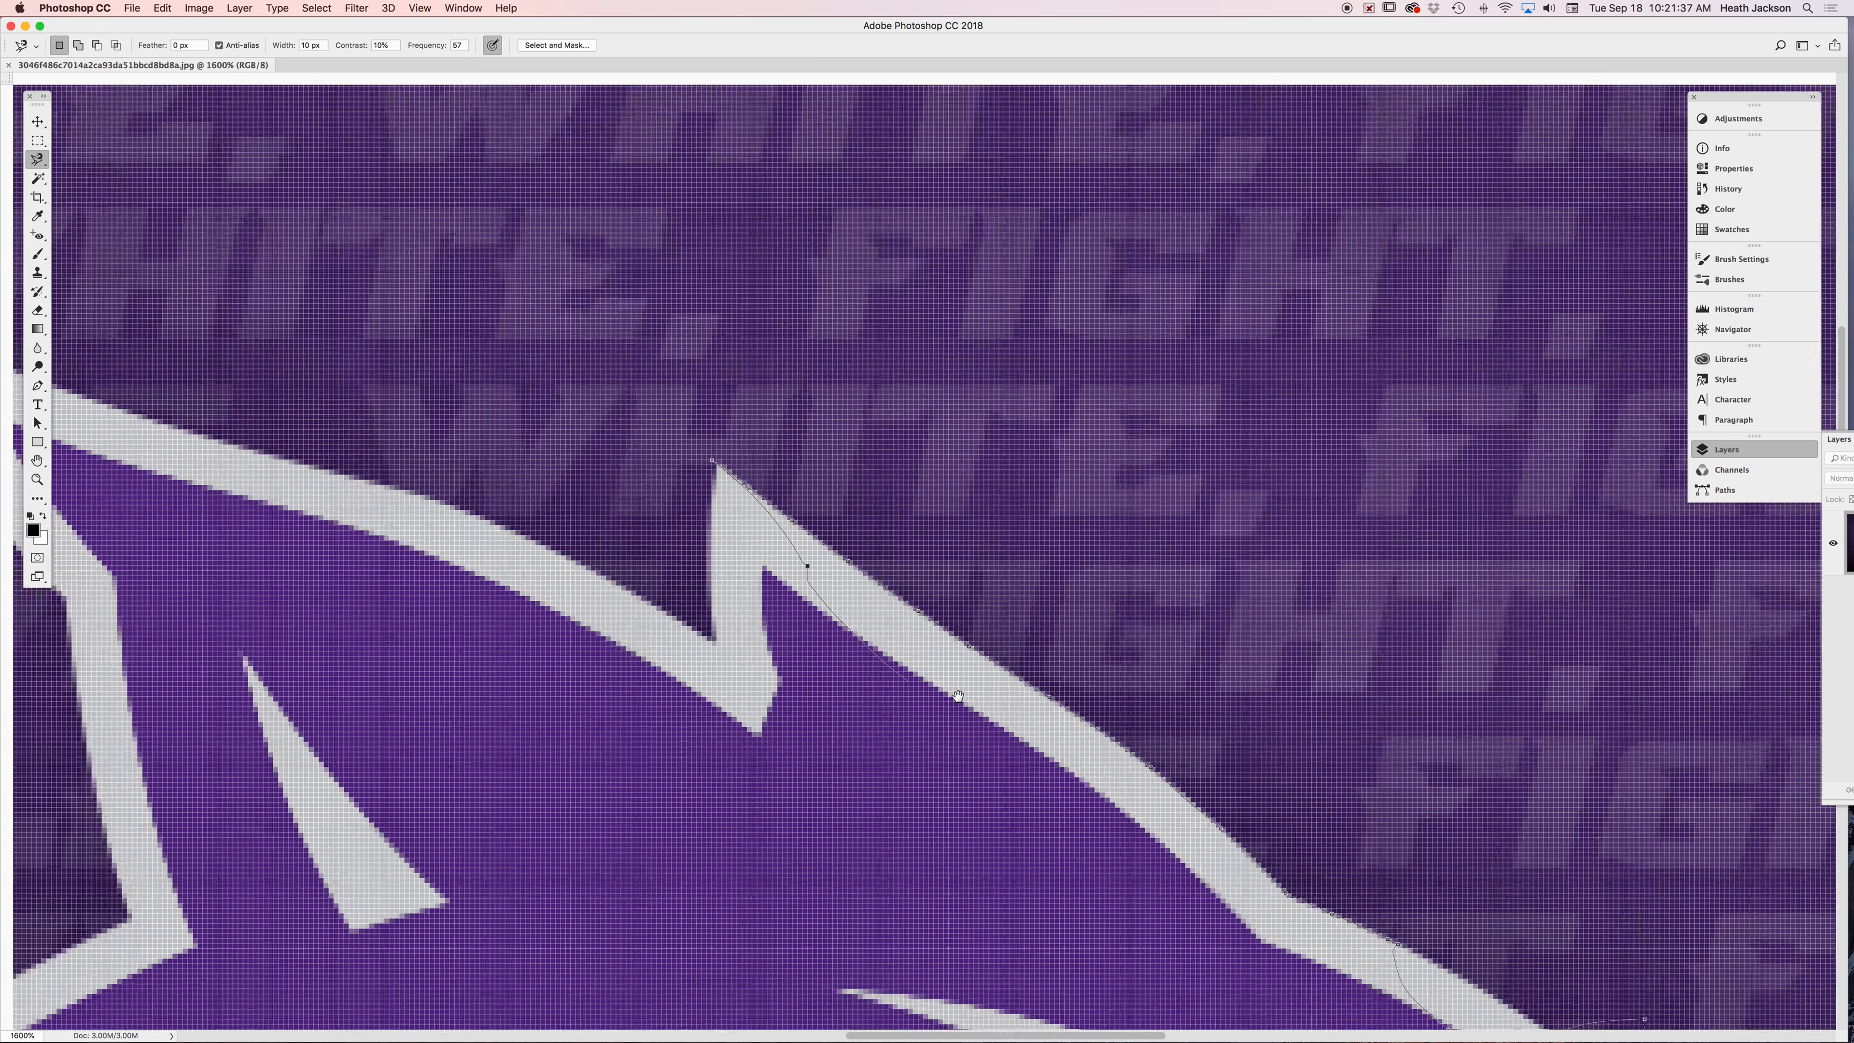
- Close the Magnetic Lasso path by running it back through the head to its starting point above the whiskers
scroll(958, 697, down, 3)
scroll(974, 722, up, 1)
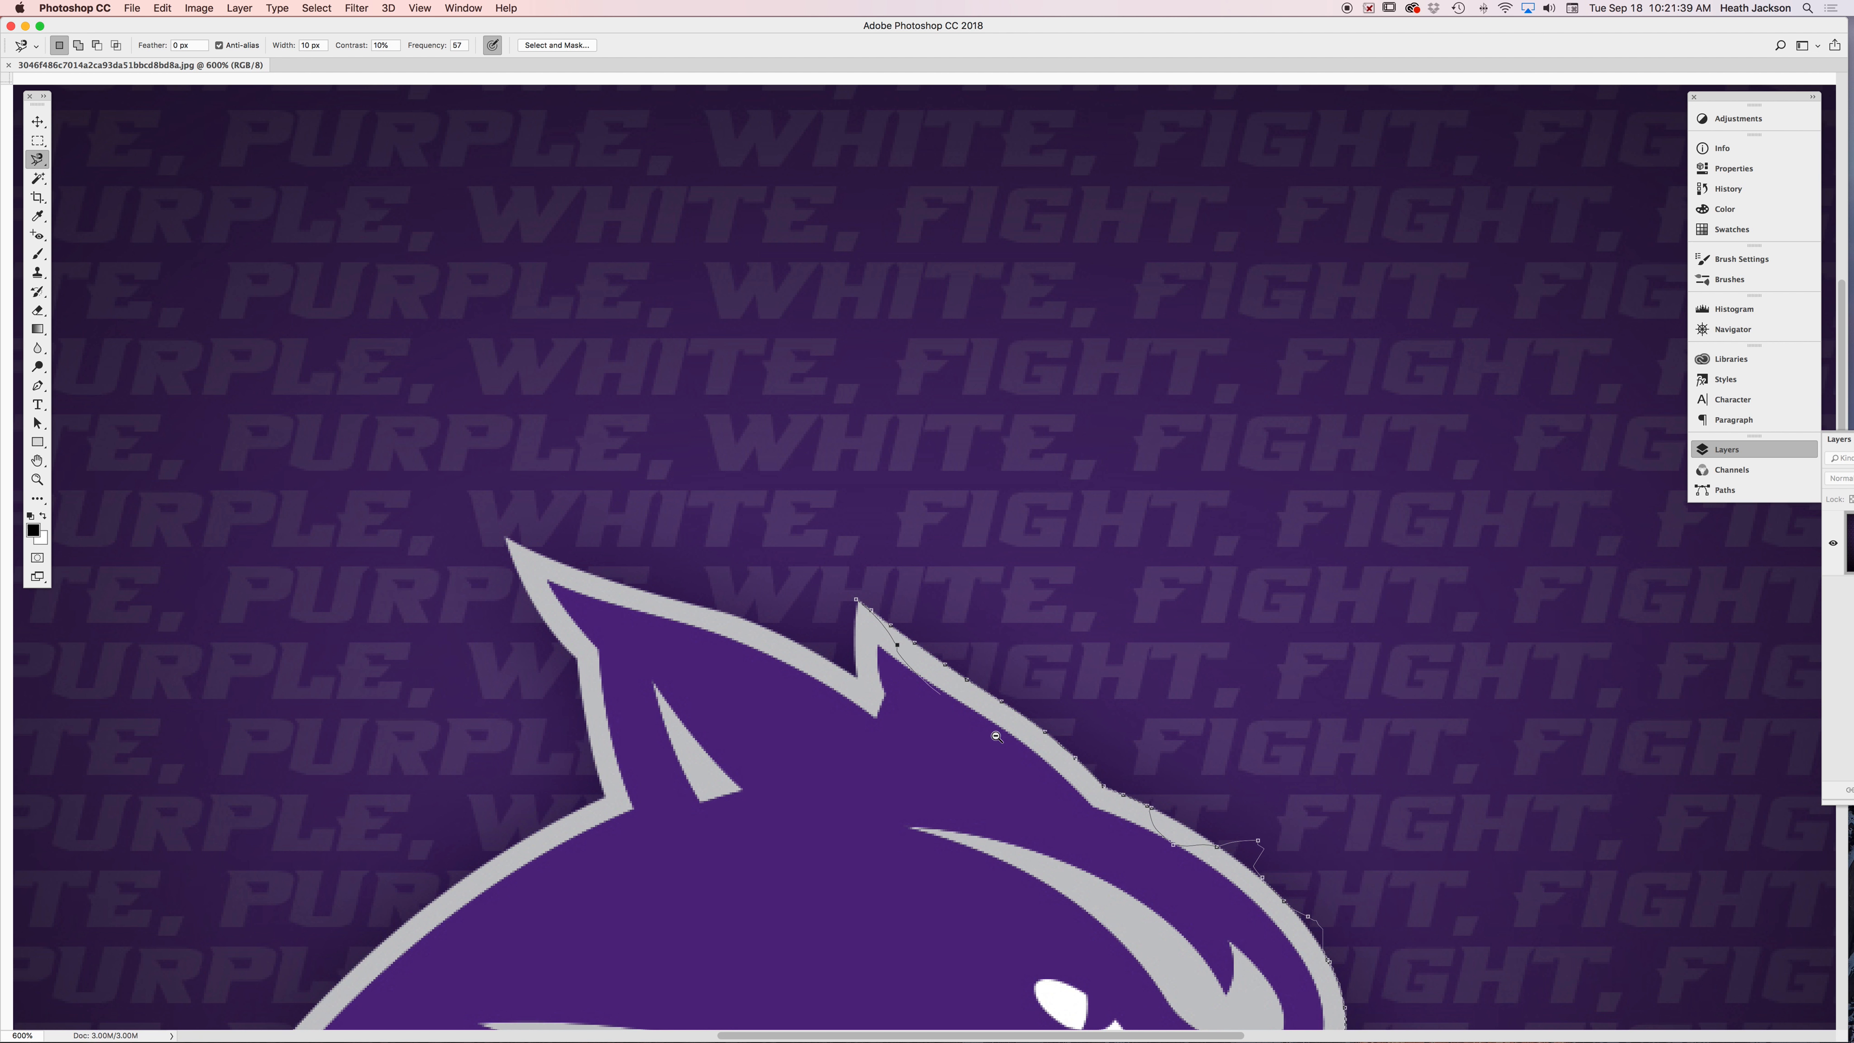
scroll(1014, 749, down, 3)
scroll(962, 551, up, 2)
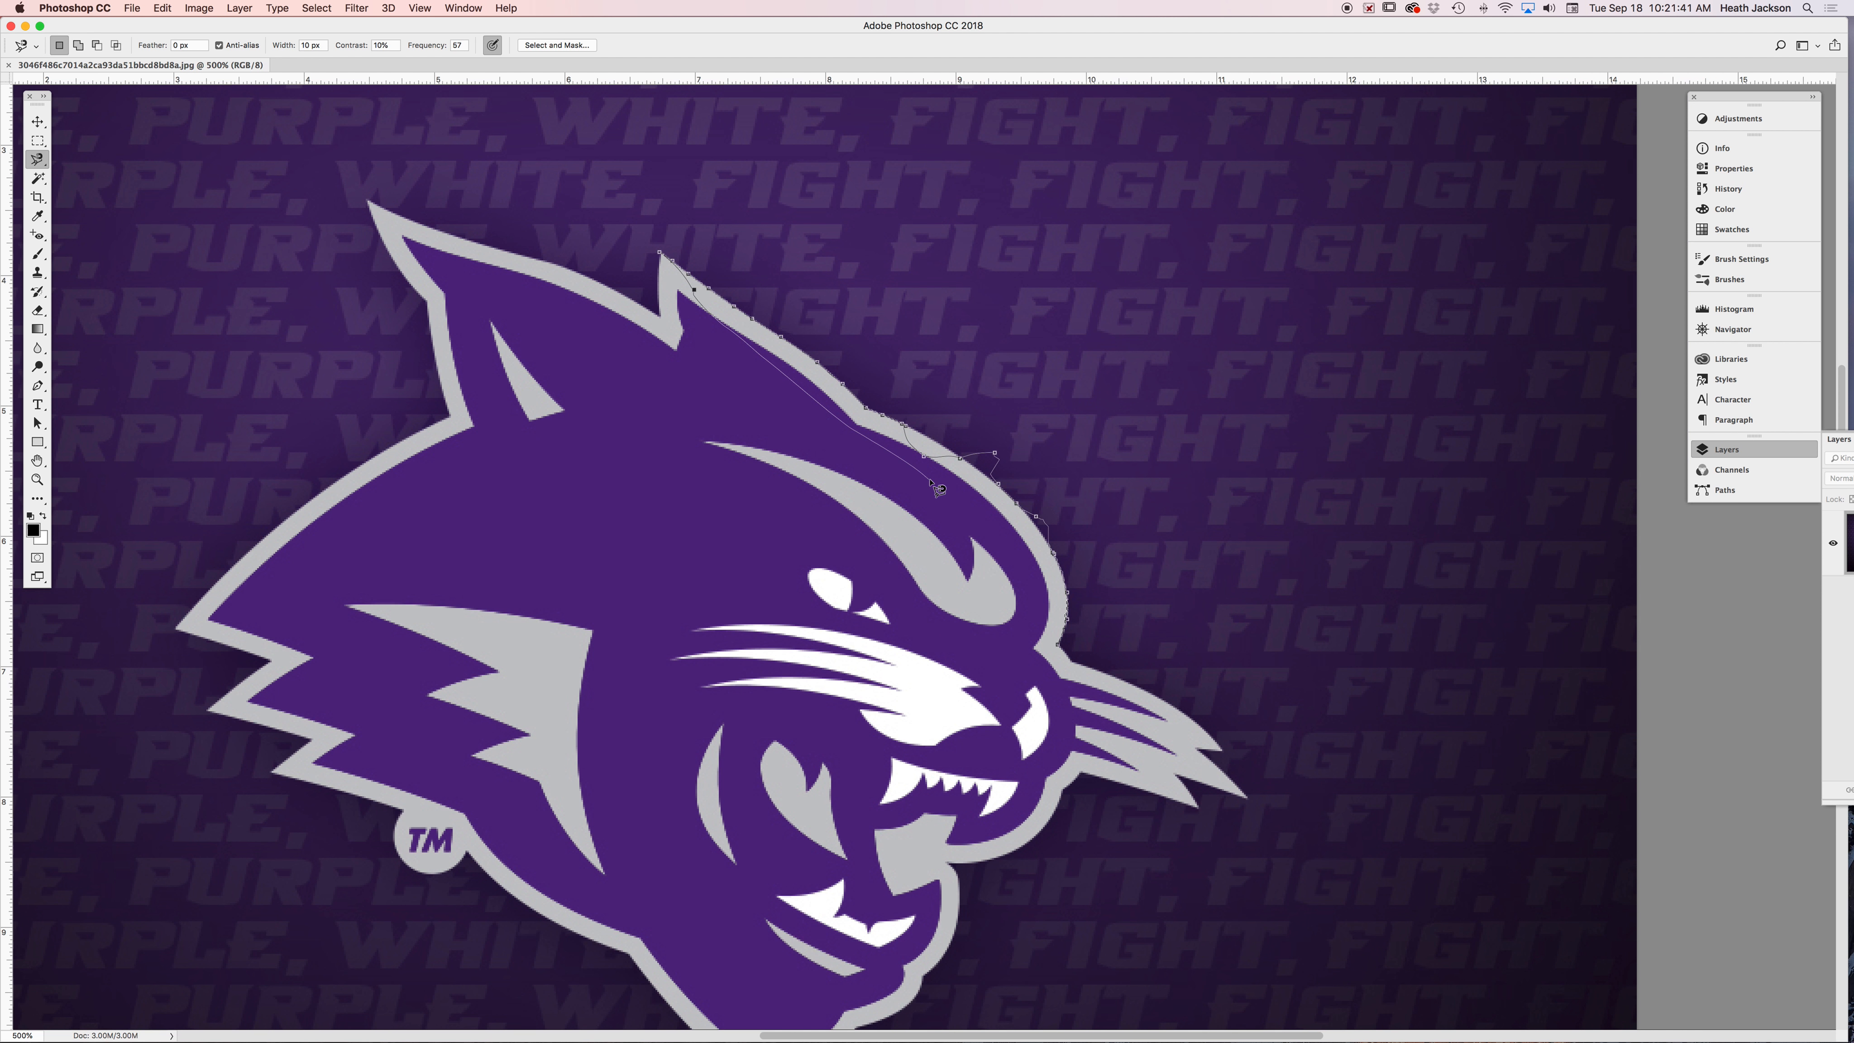
click(1056, 652)
- Deselect the lassoed area and switch to the Magic Wand Tool
click(37, 121)
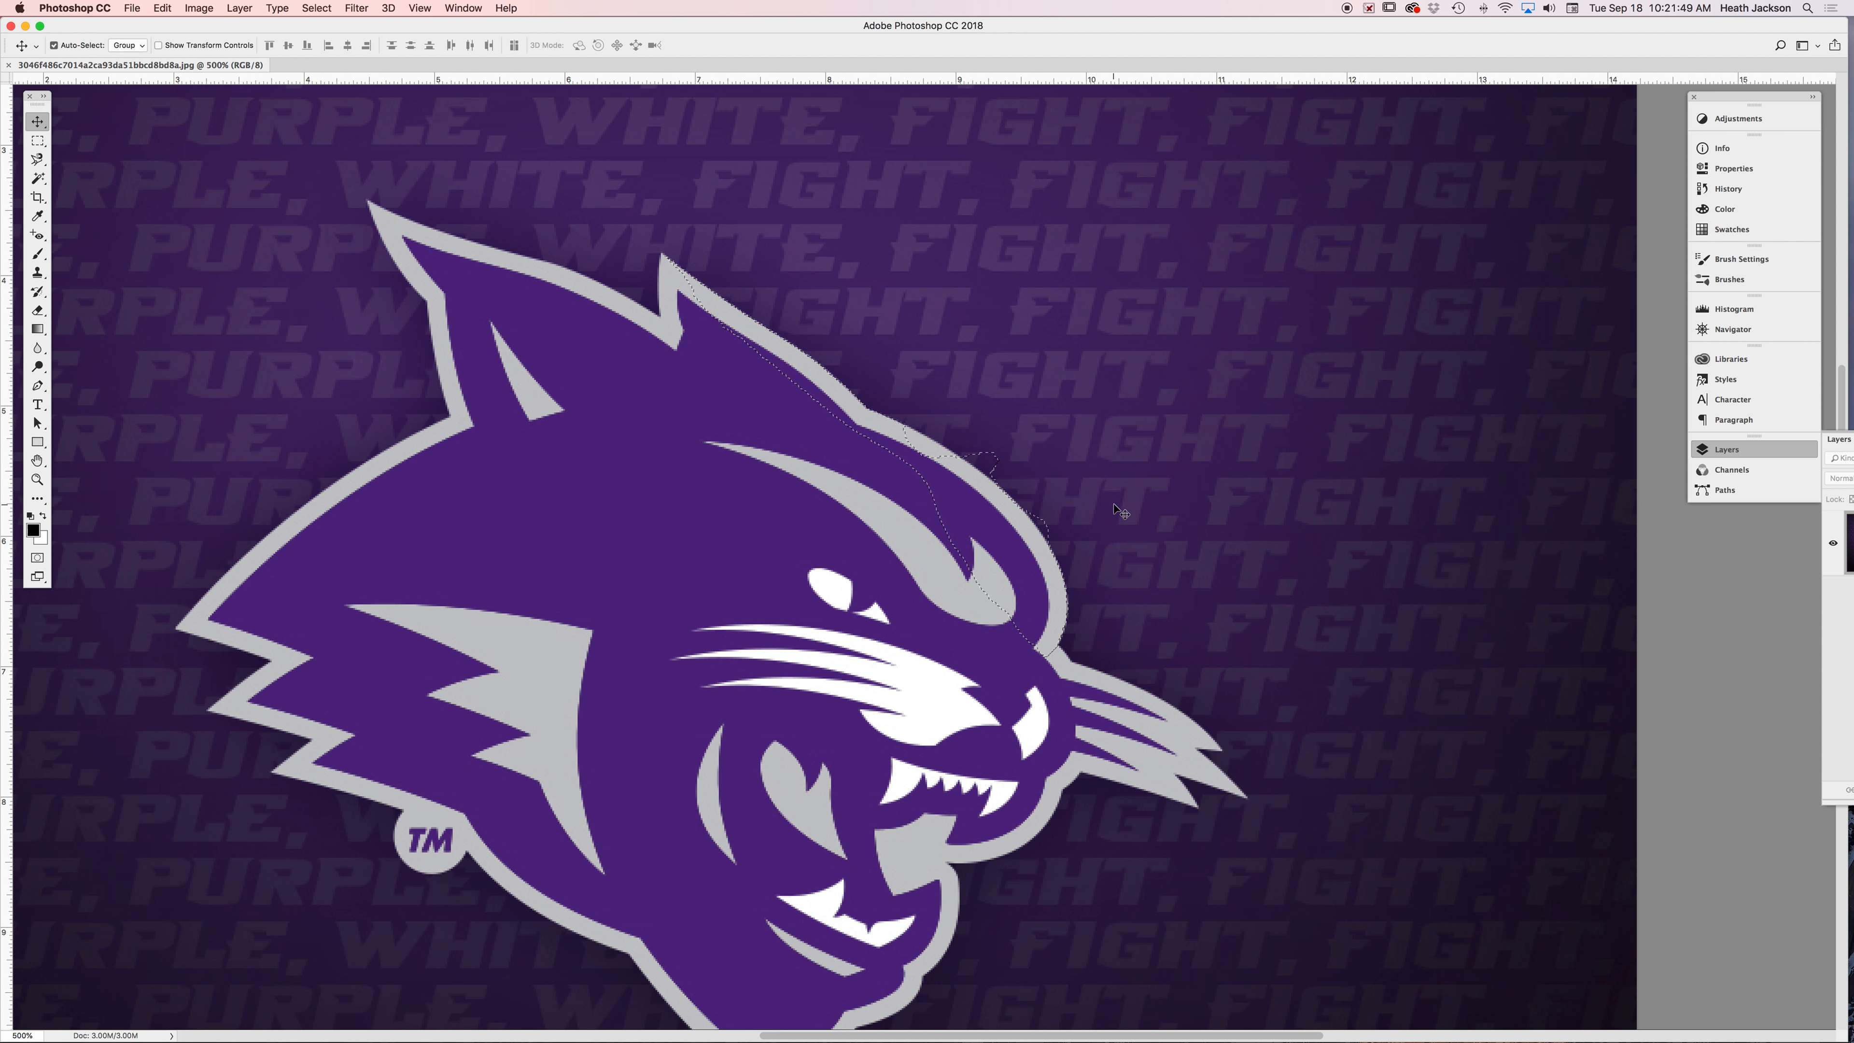
key(super+d)
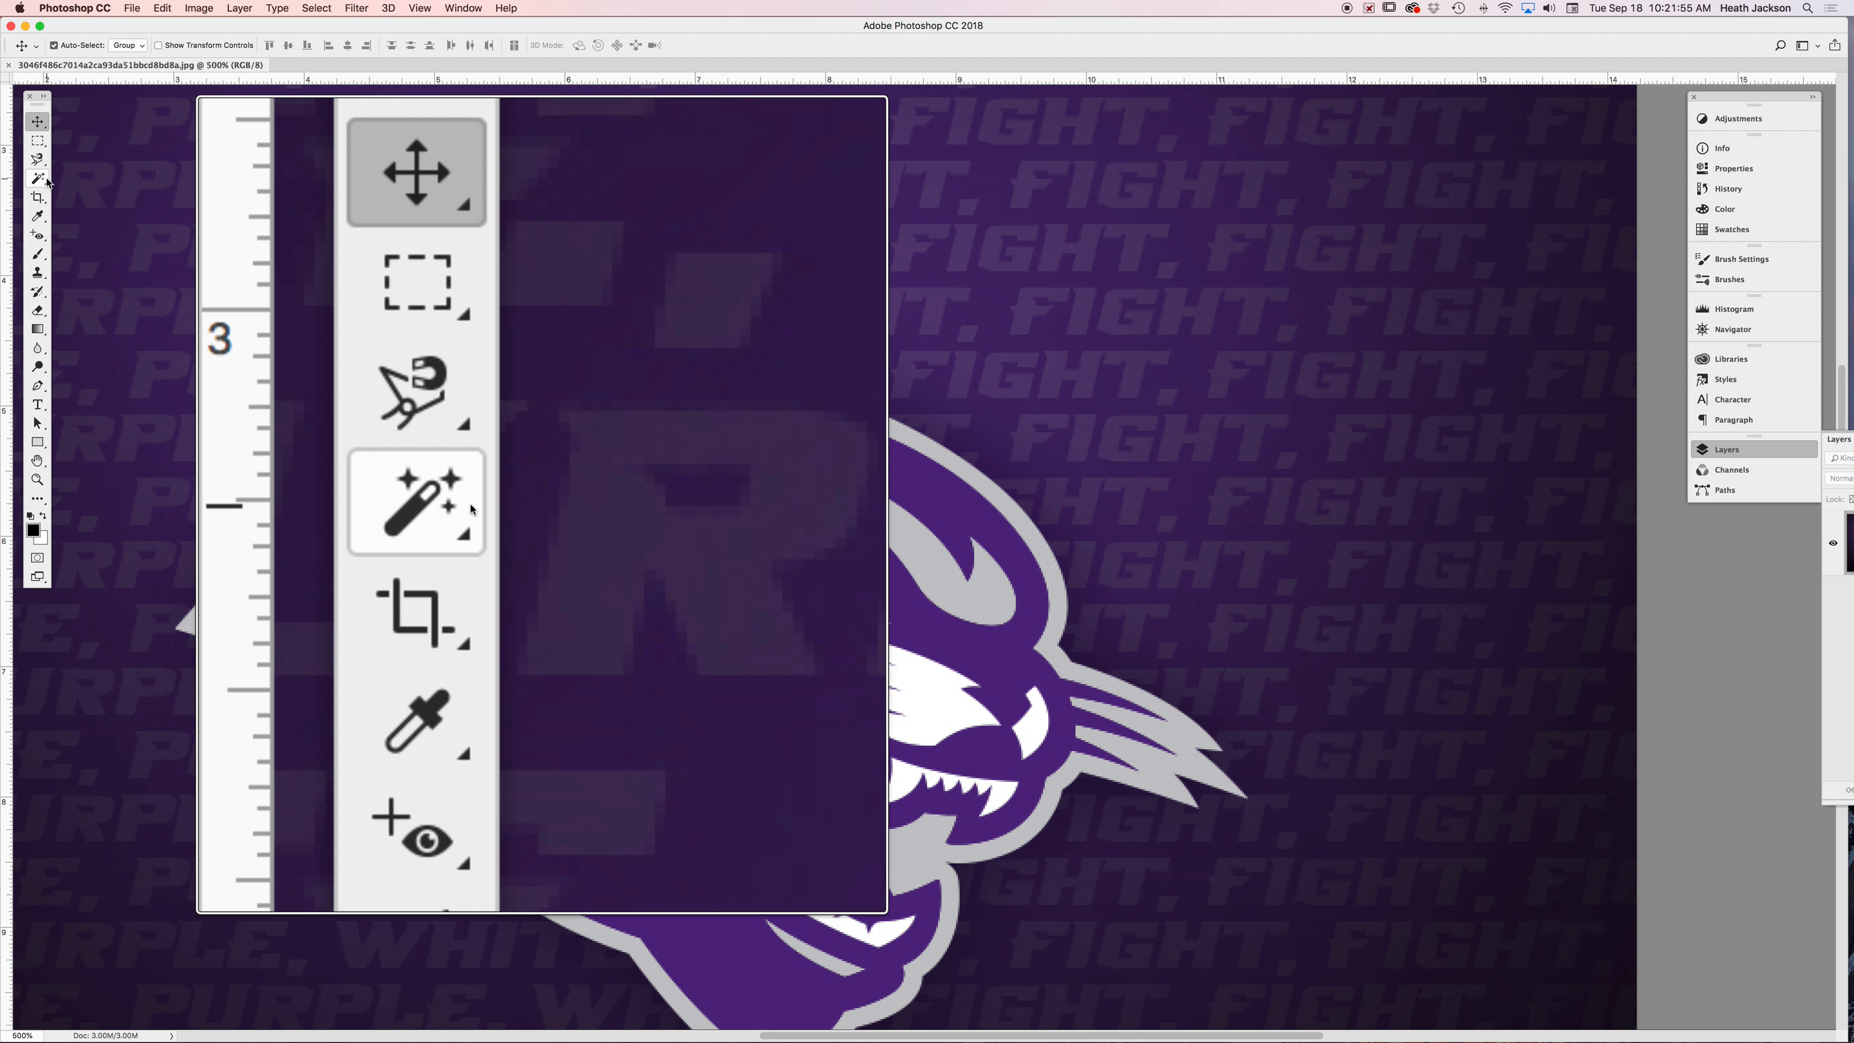
click(46, 186)
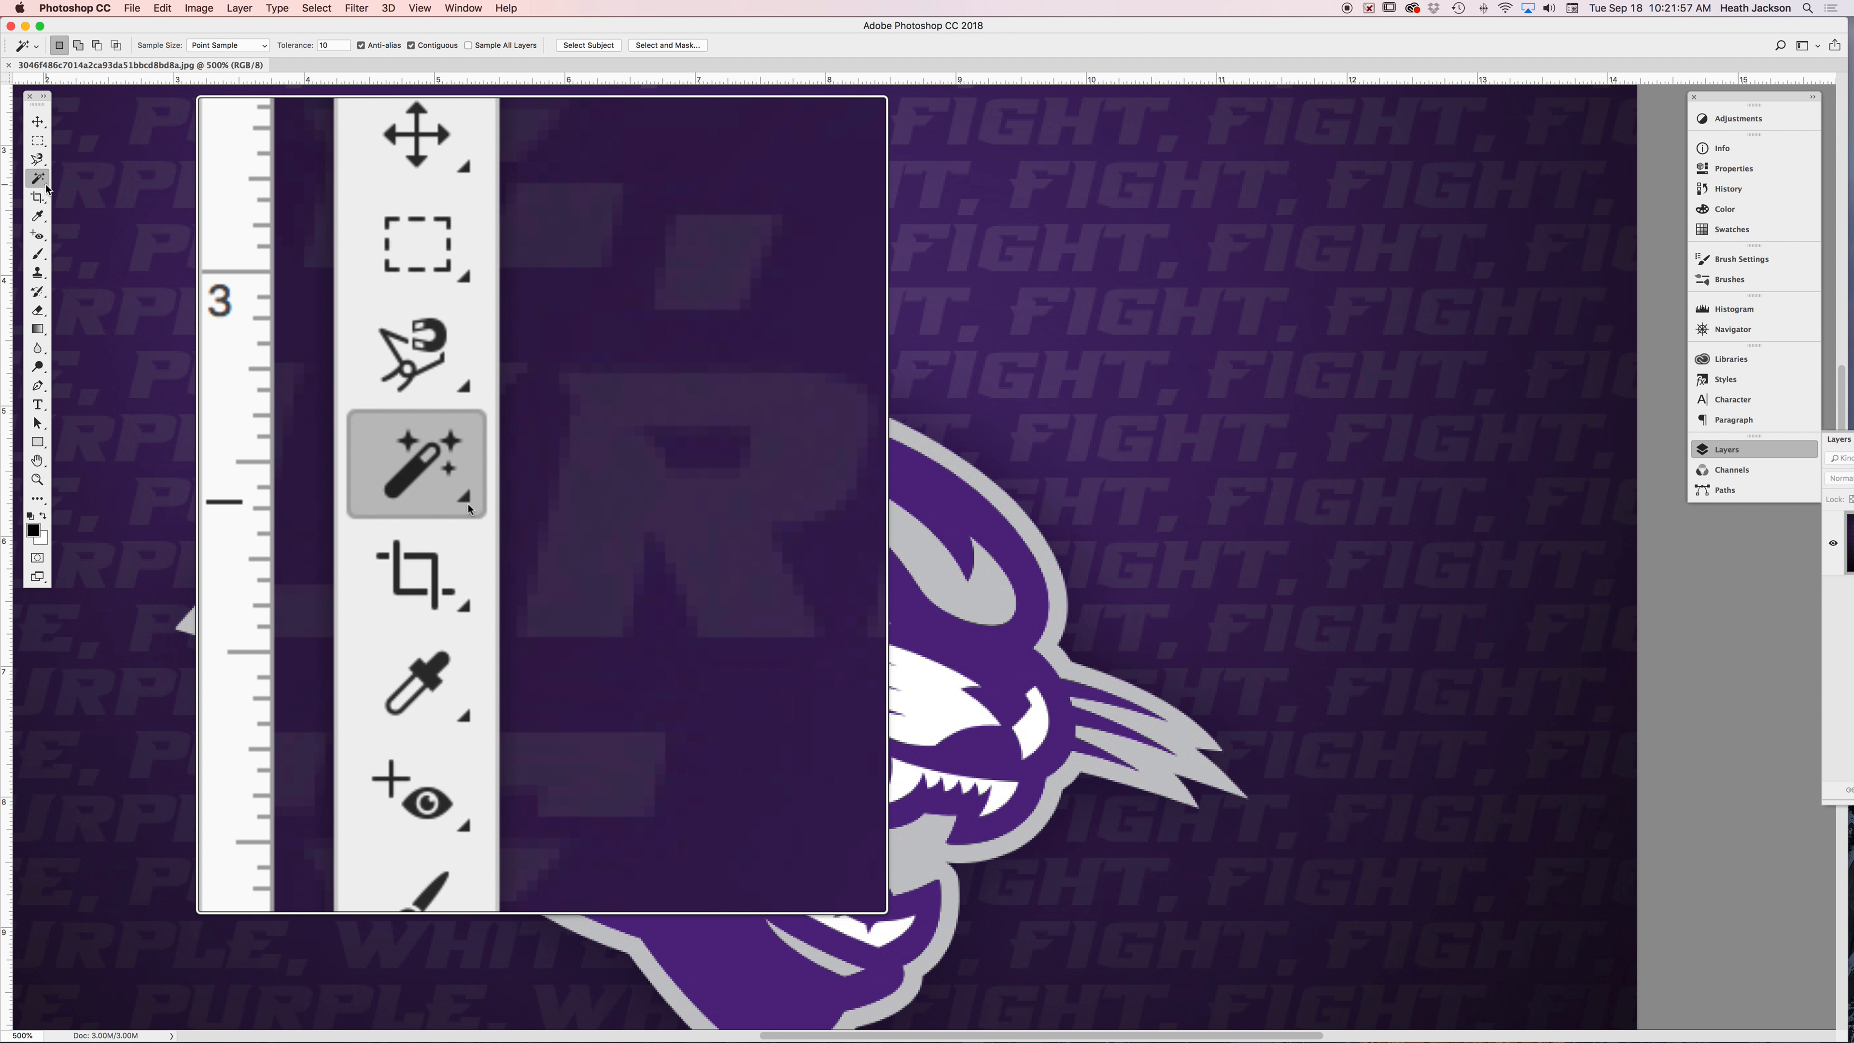
right_click(47, 187)
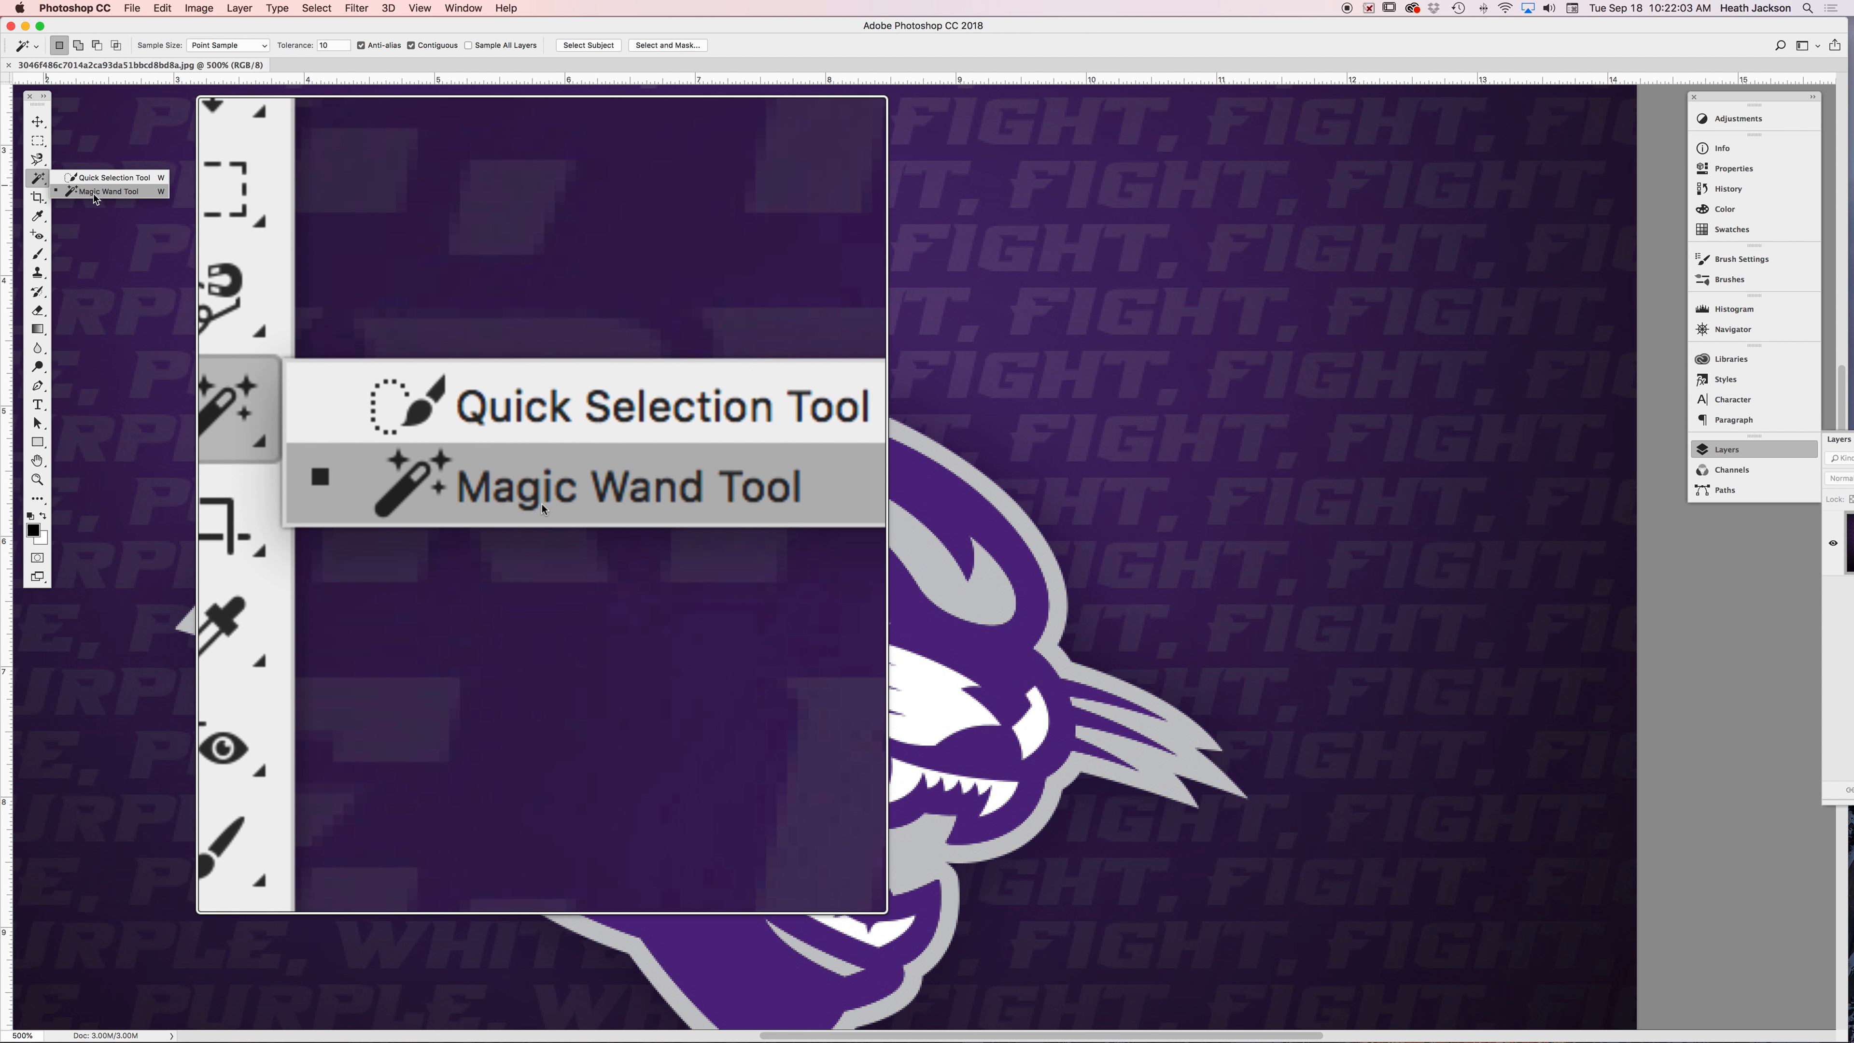
click(103, 192)
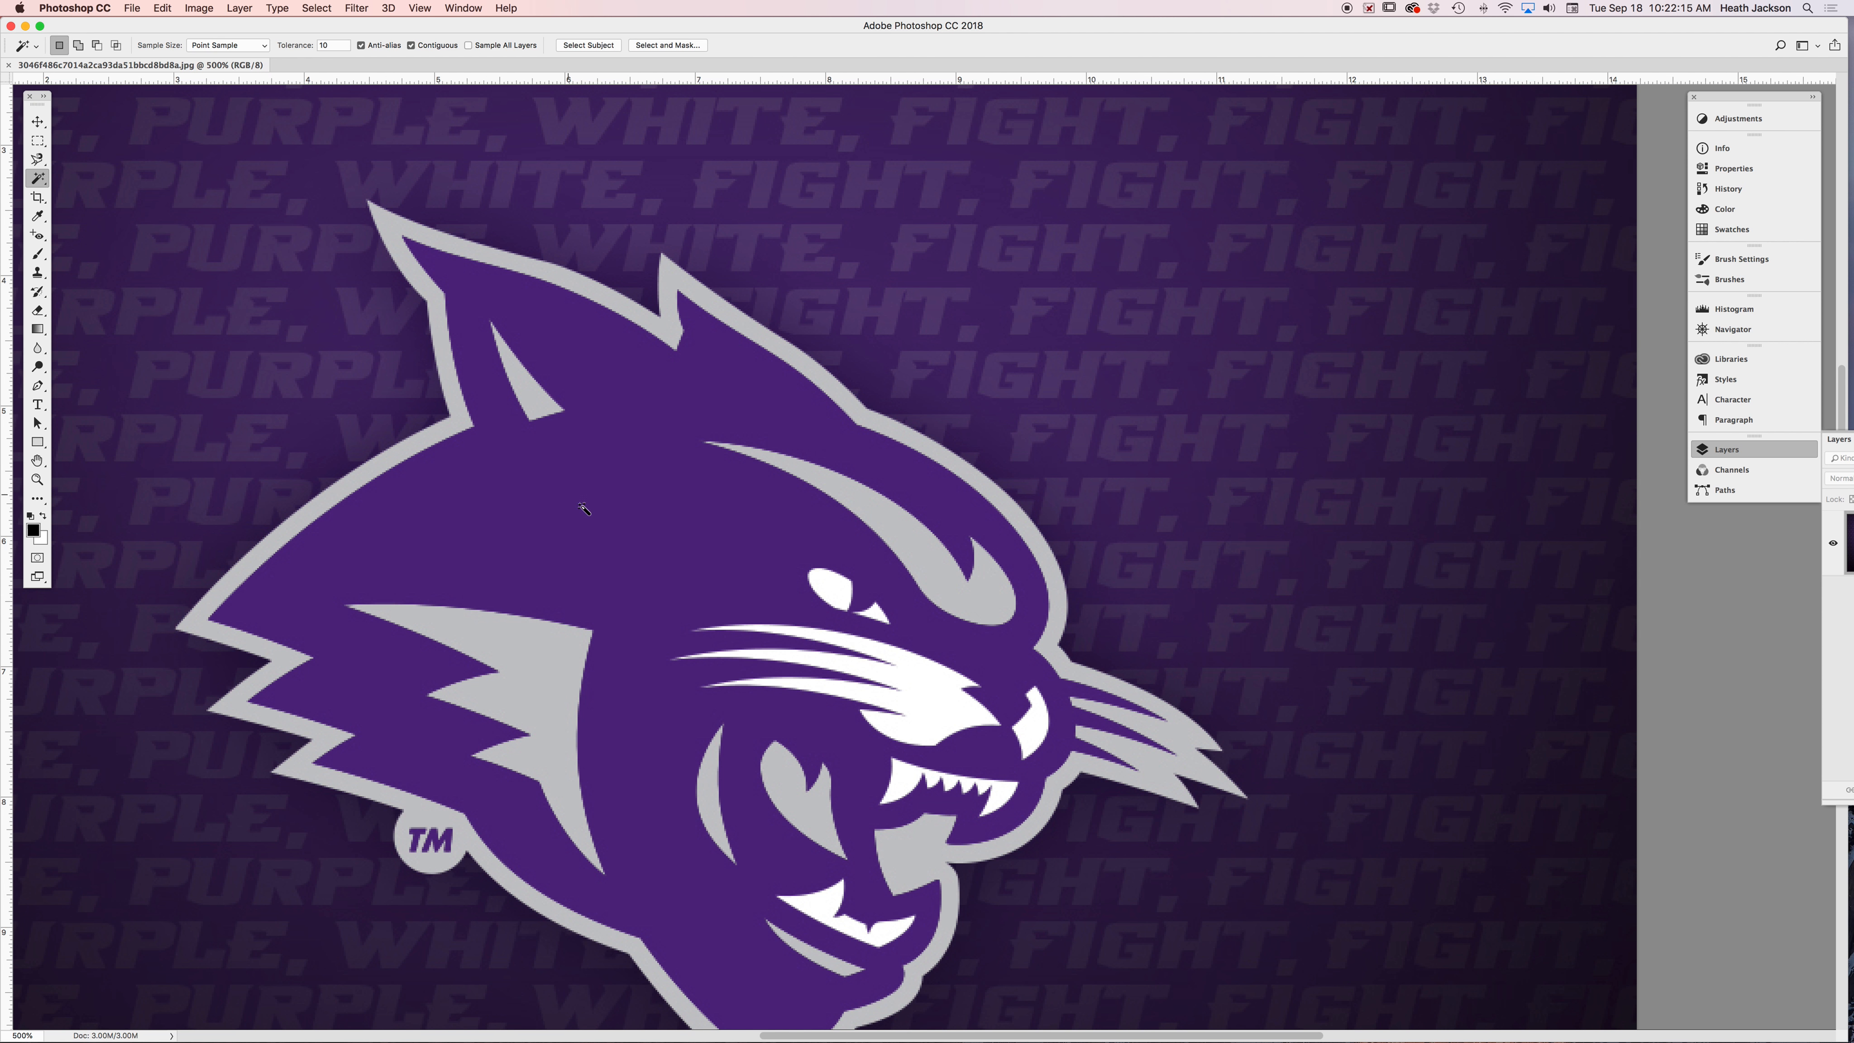
click(574, 484)
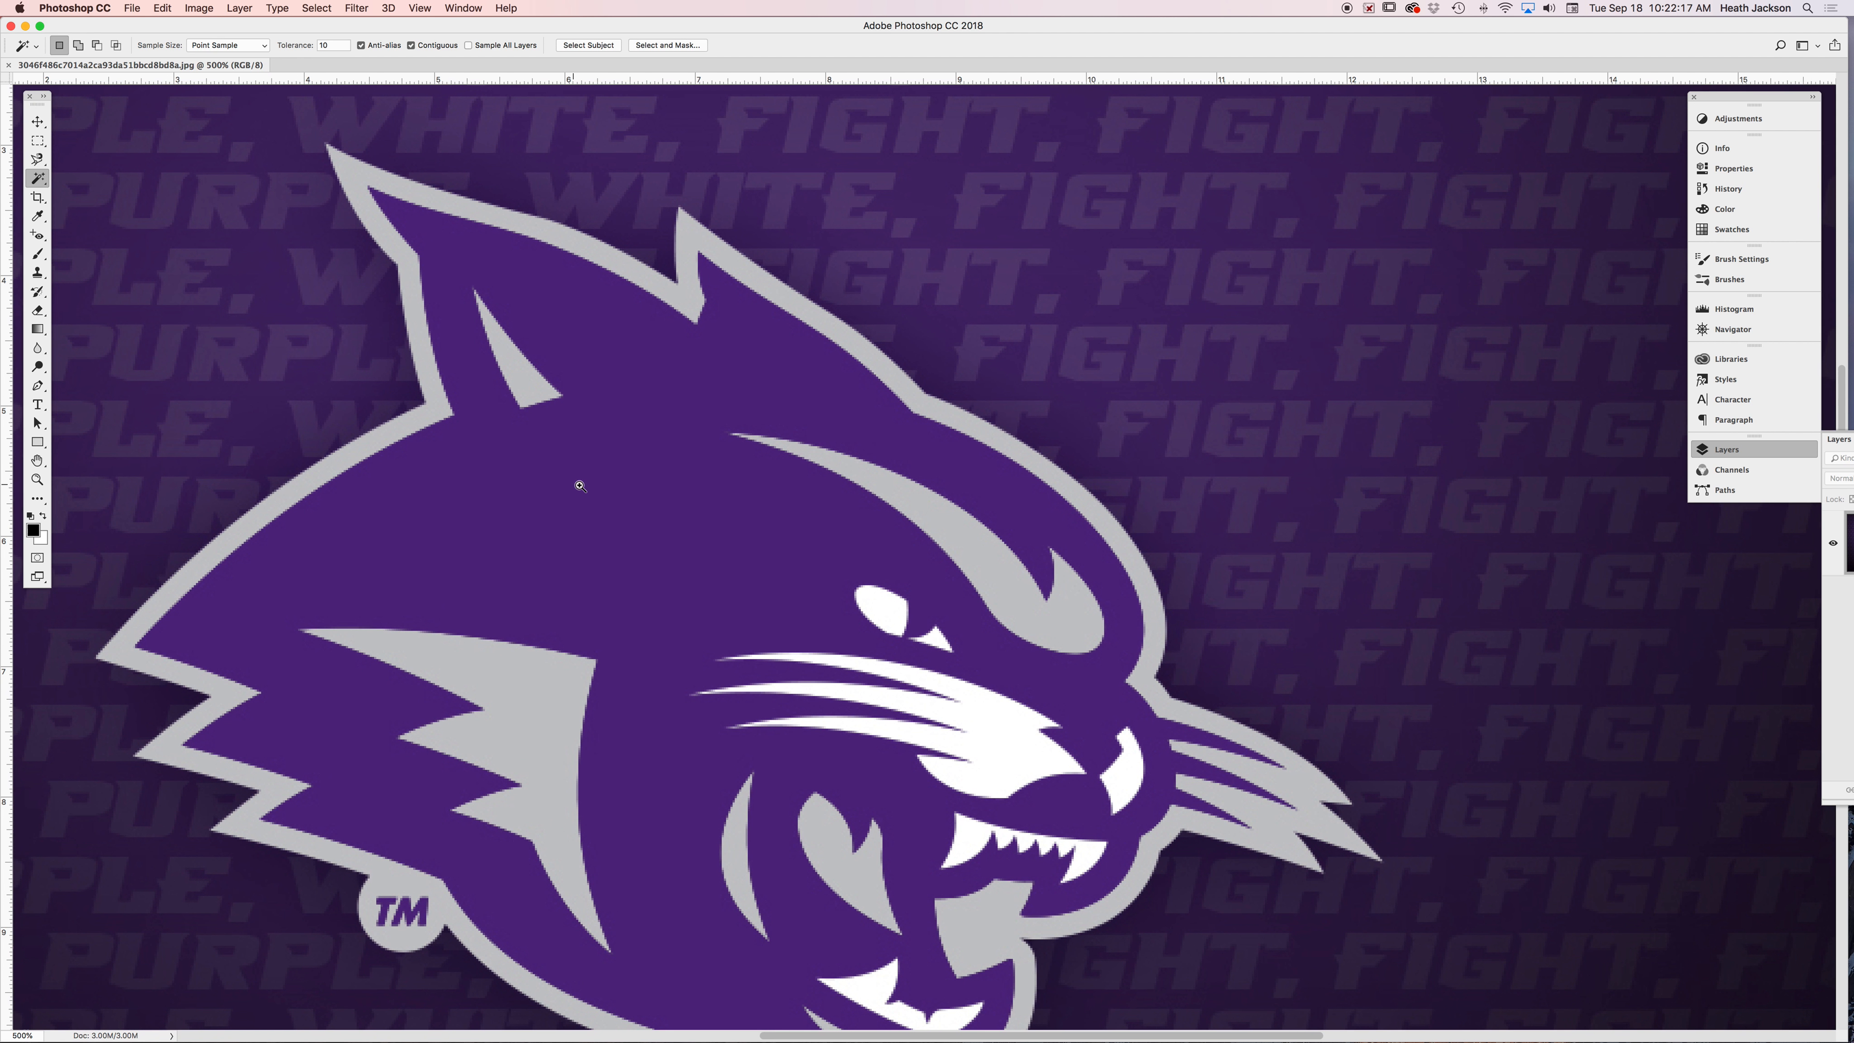
drag(692, 534, 894, 518)
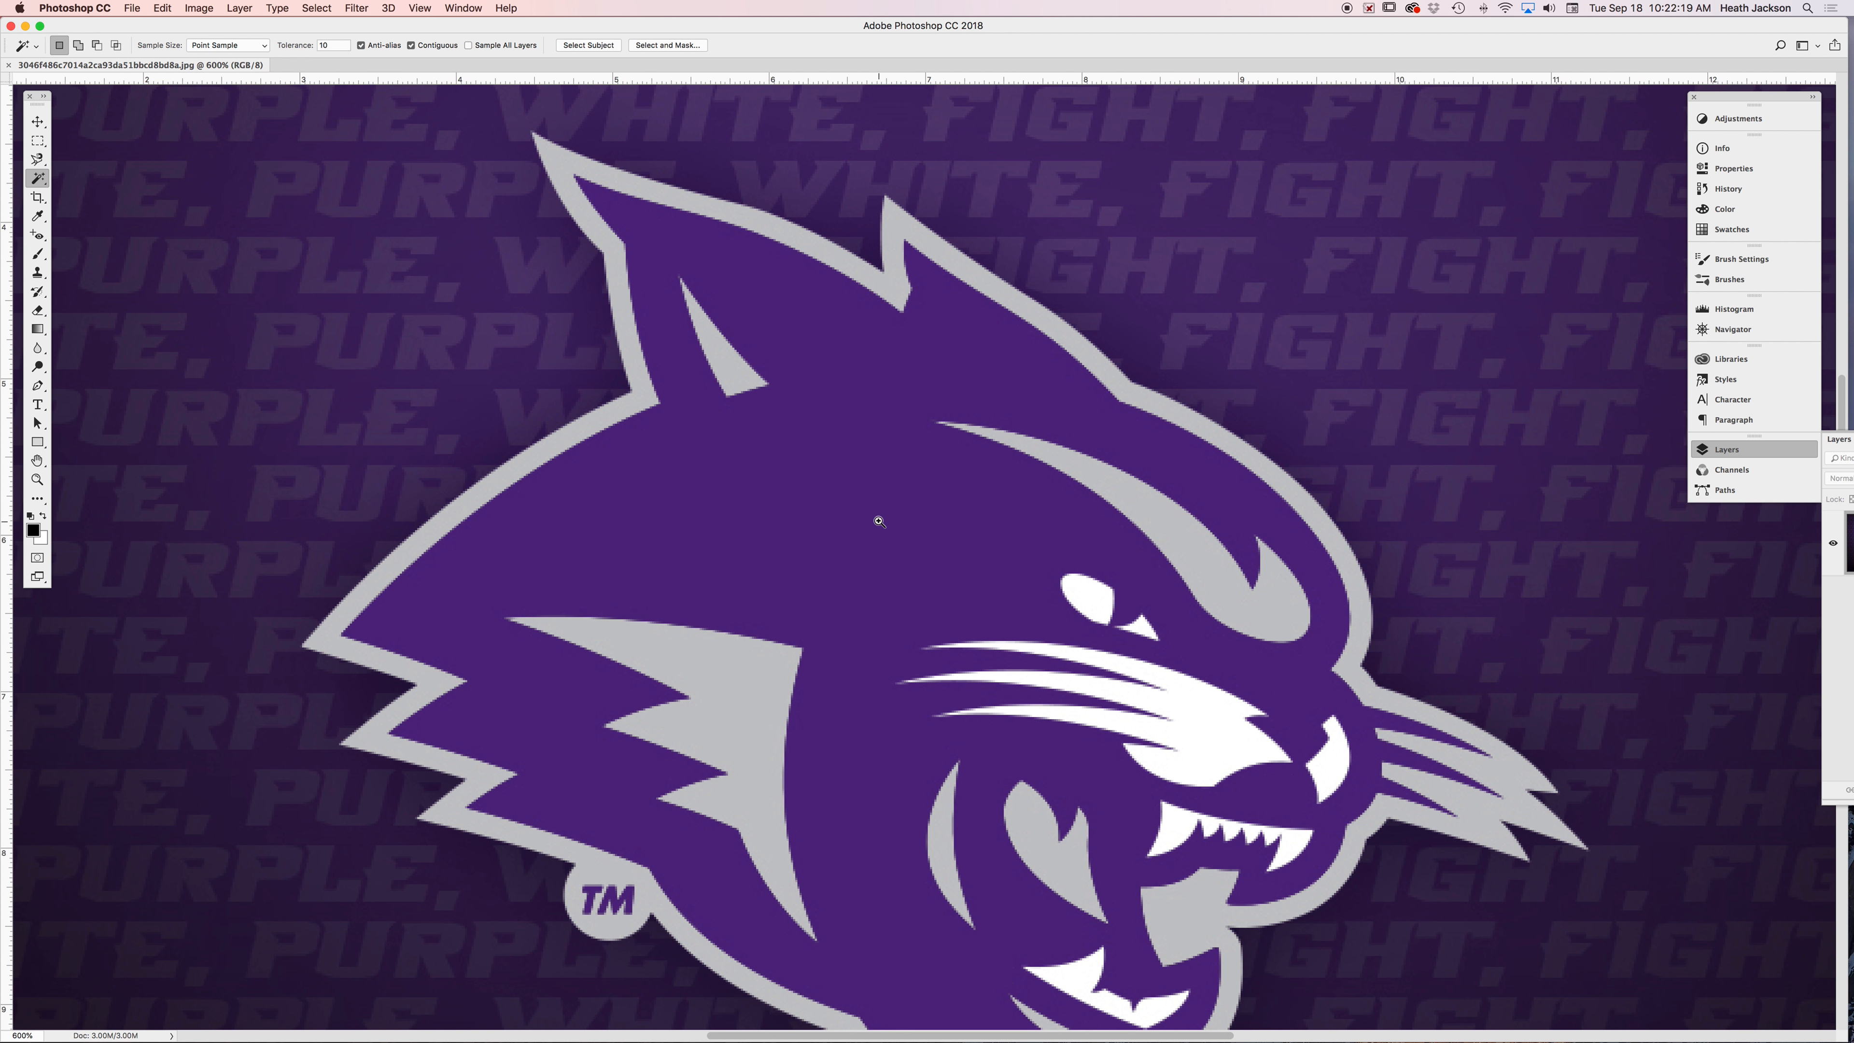
click(873, 517)
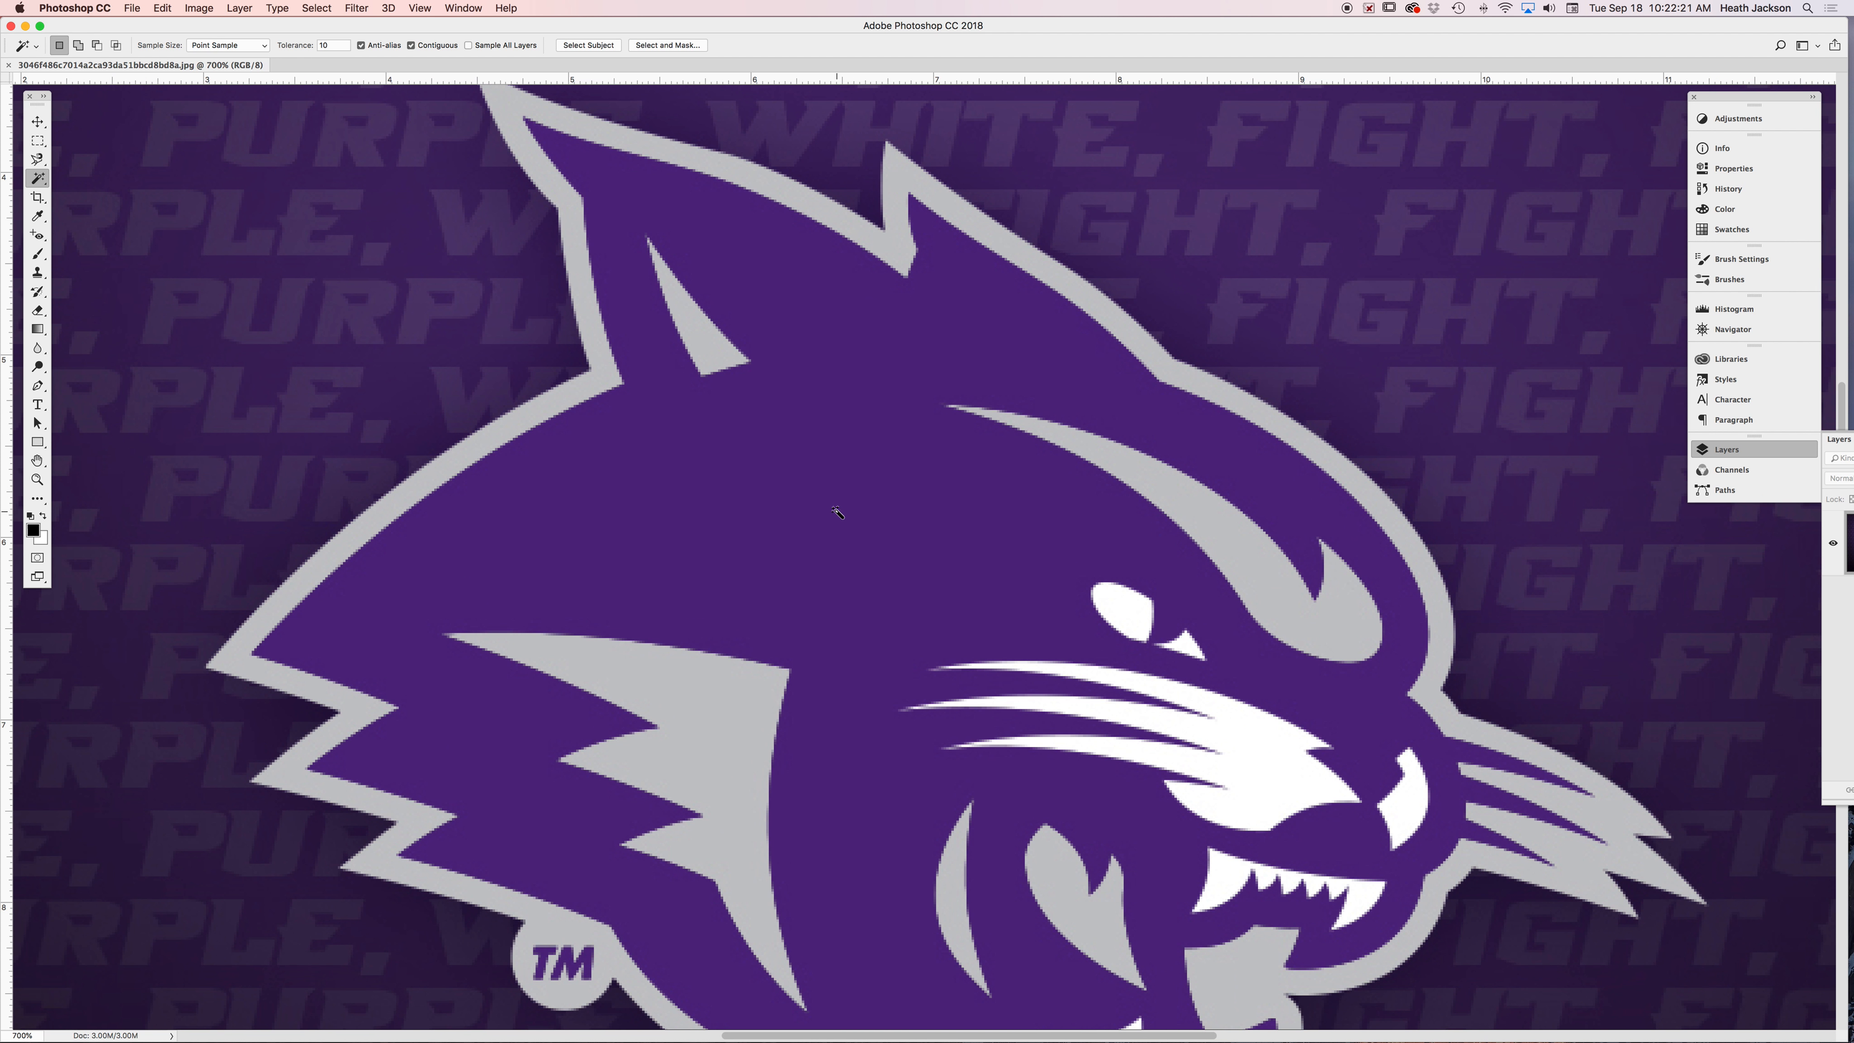
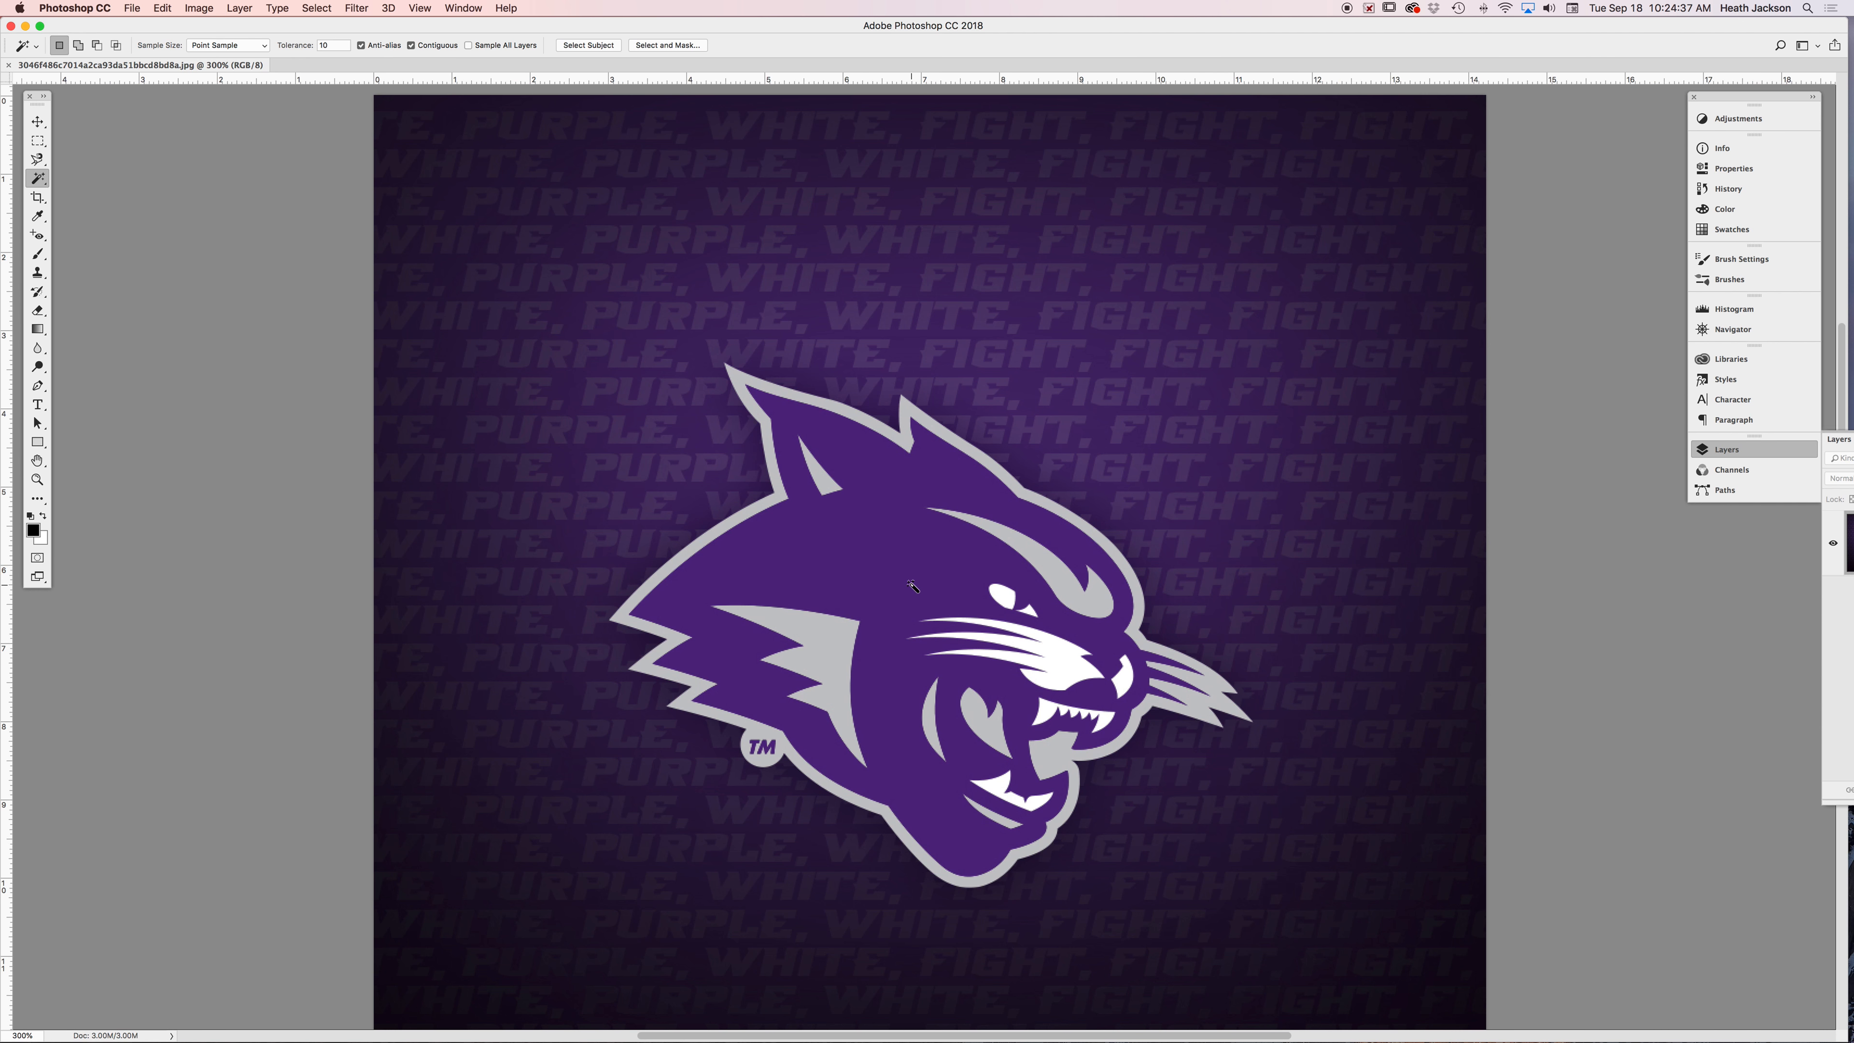
super+click(872, 559)
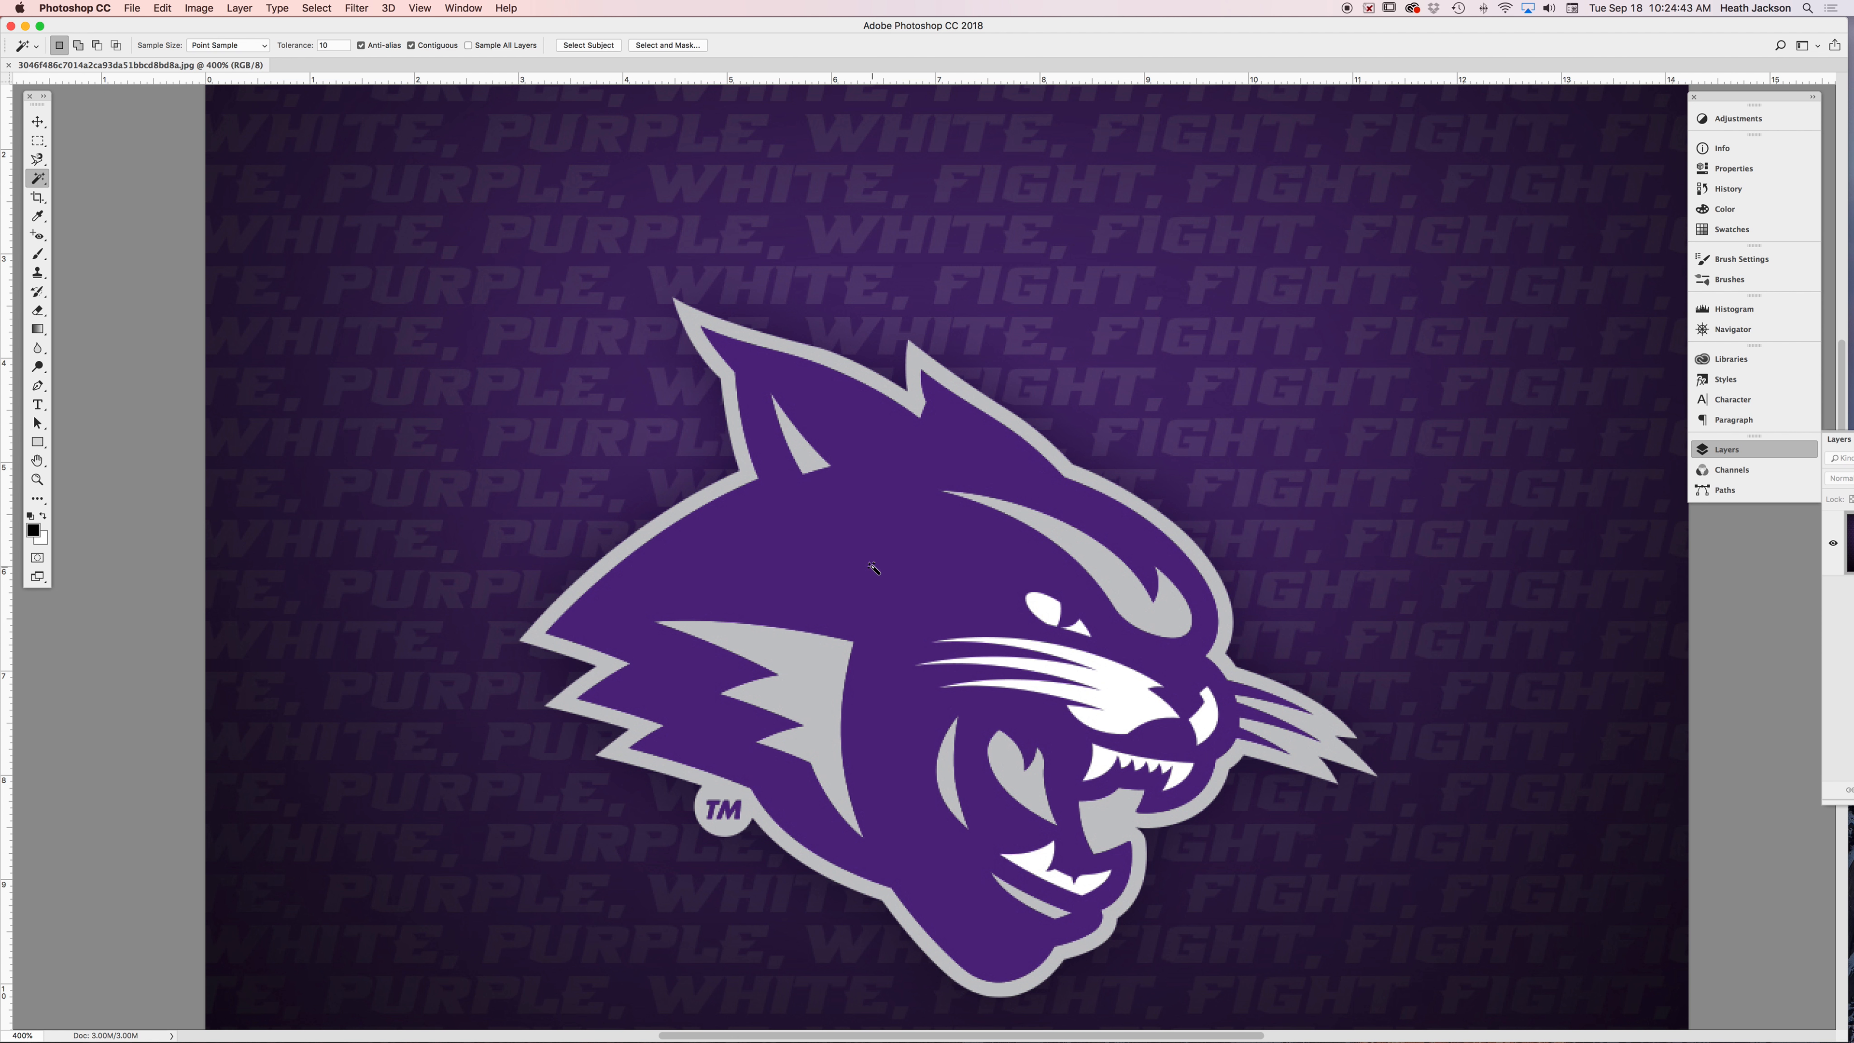
- Select the solid purple area of the wildcat's head with the Magic Wand
click(868, 560)
super+click(891, 526)
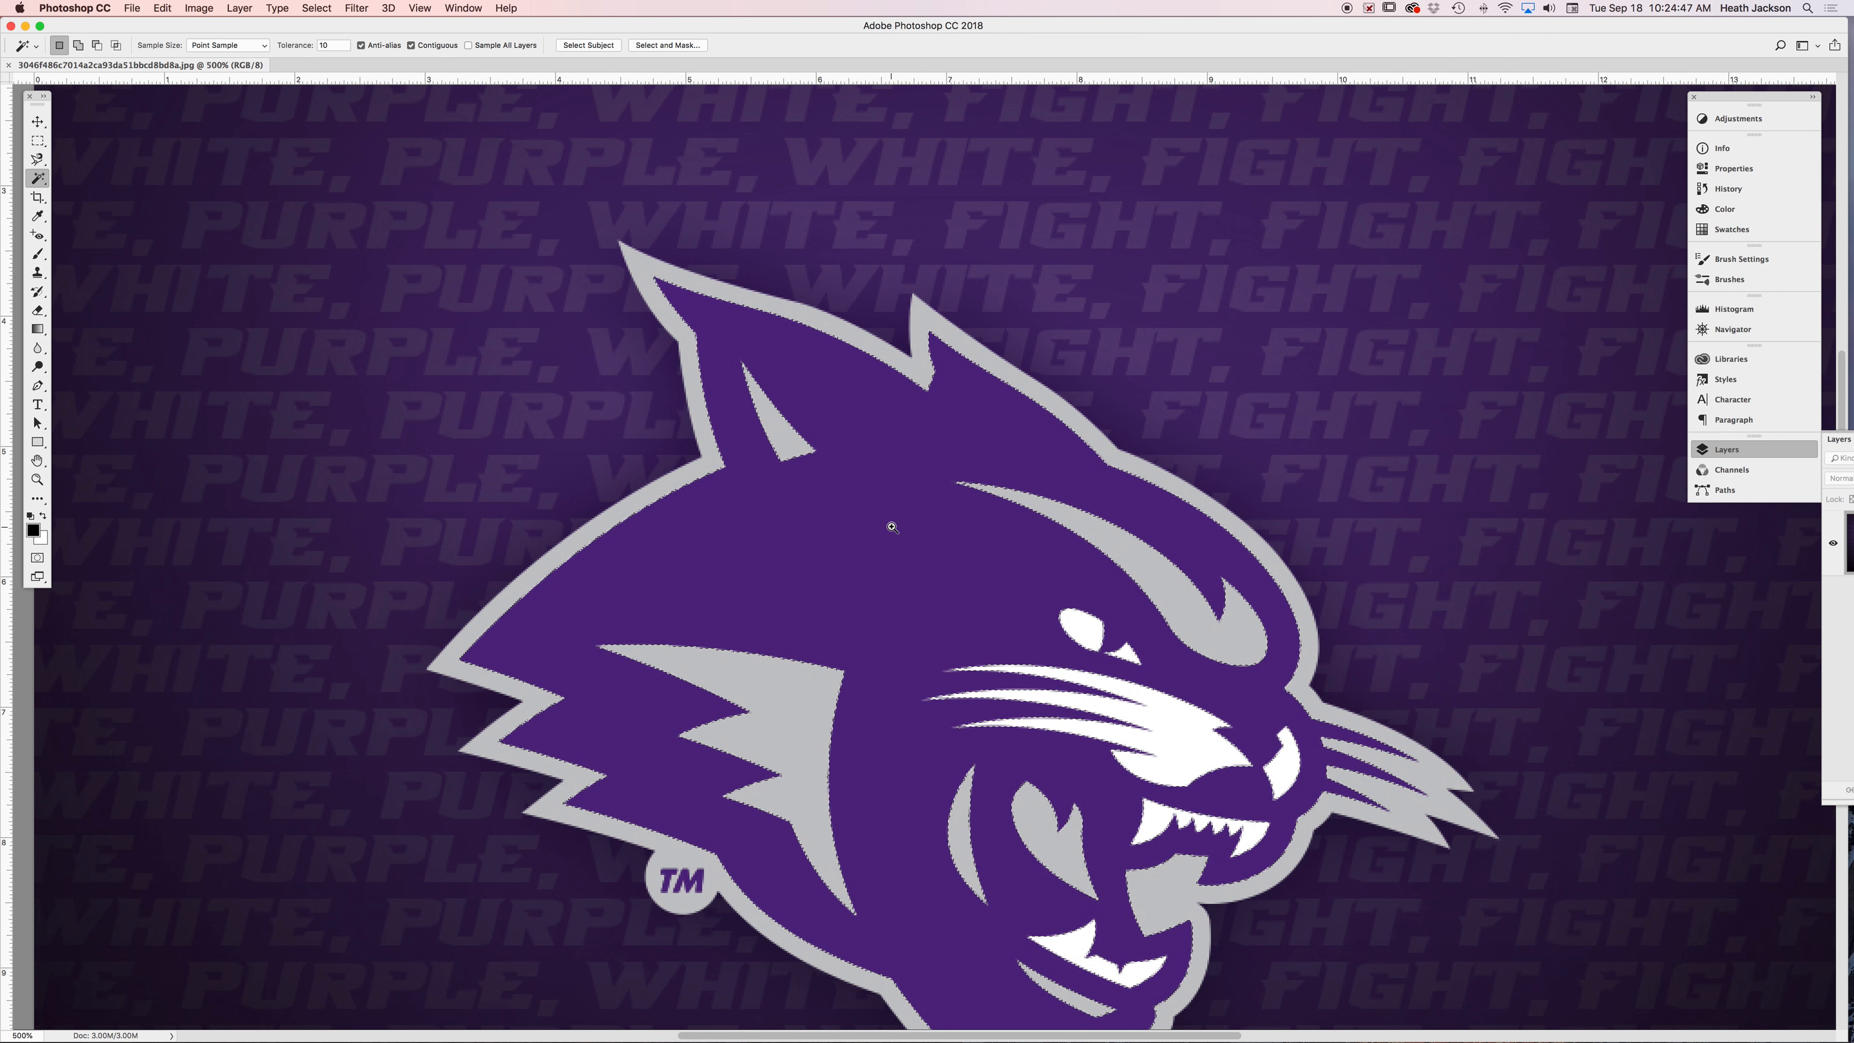
super+click(891, 526)
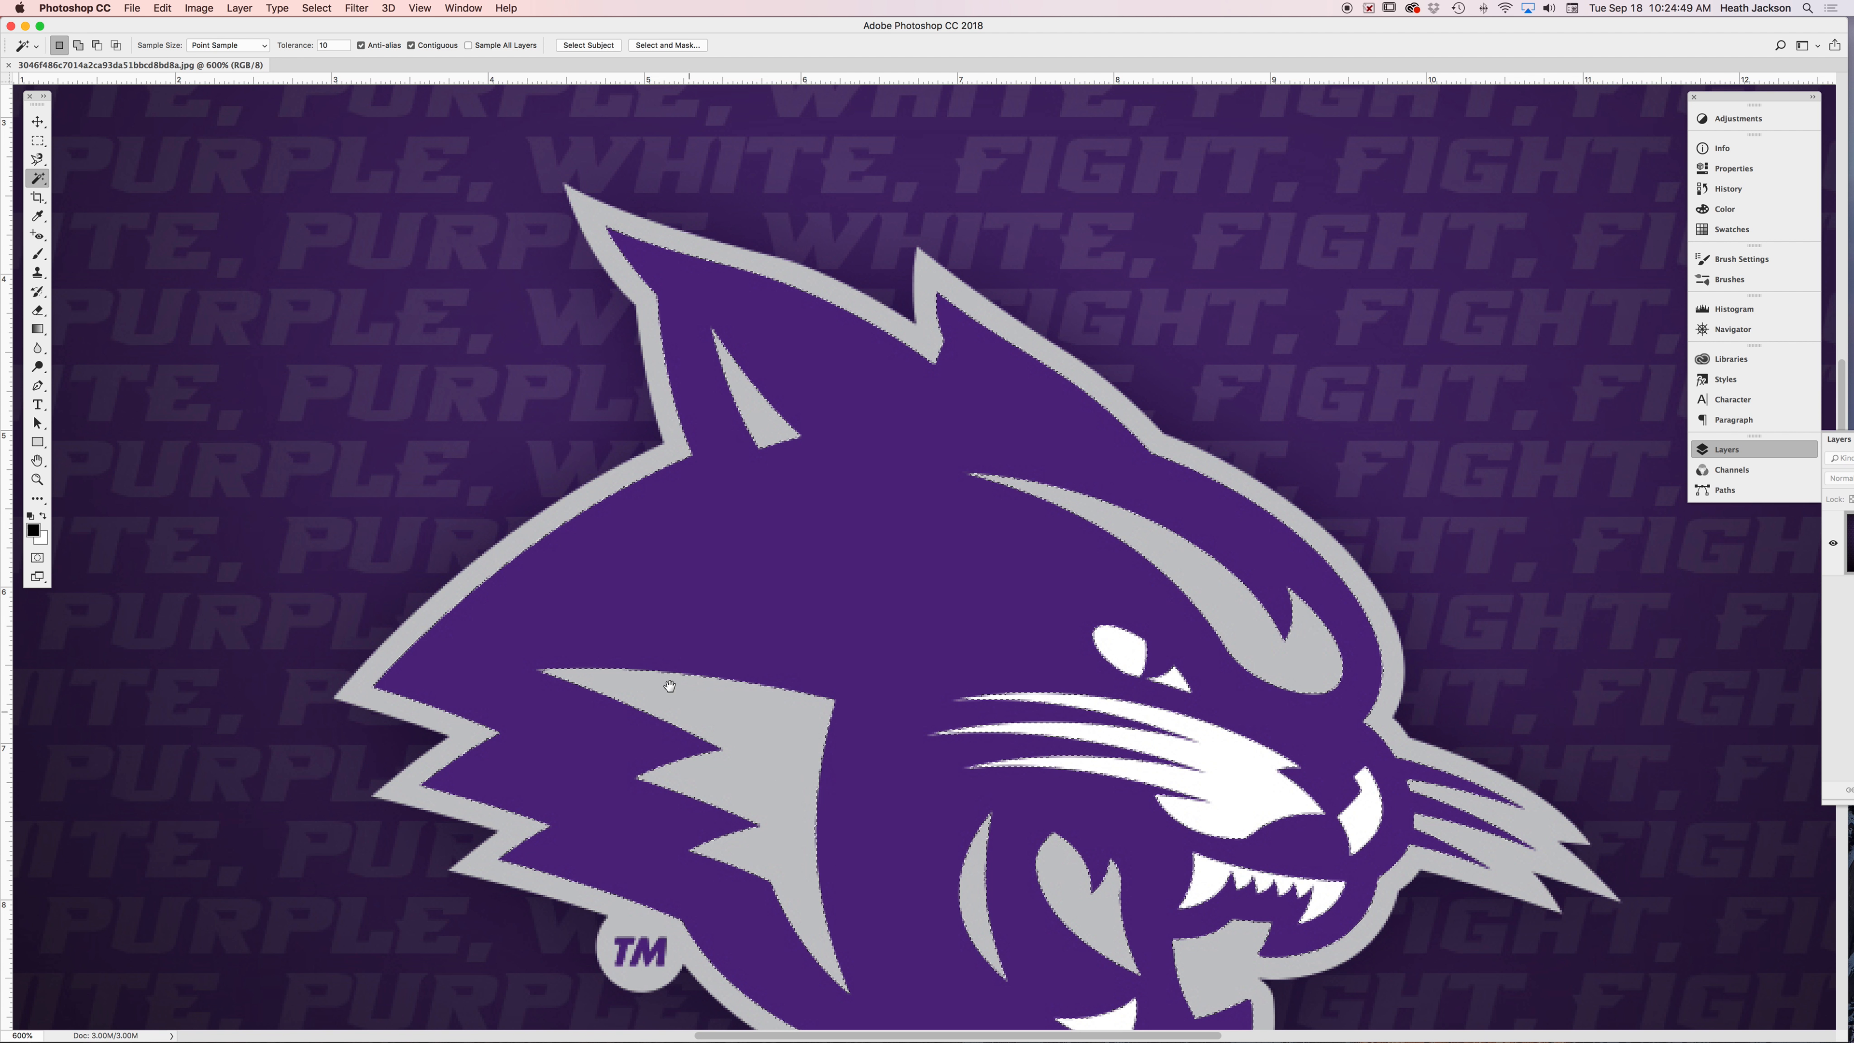
scroll(778, 580, down, 5)
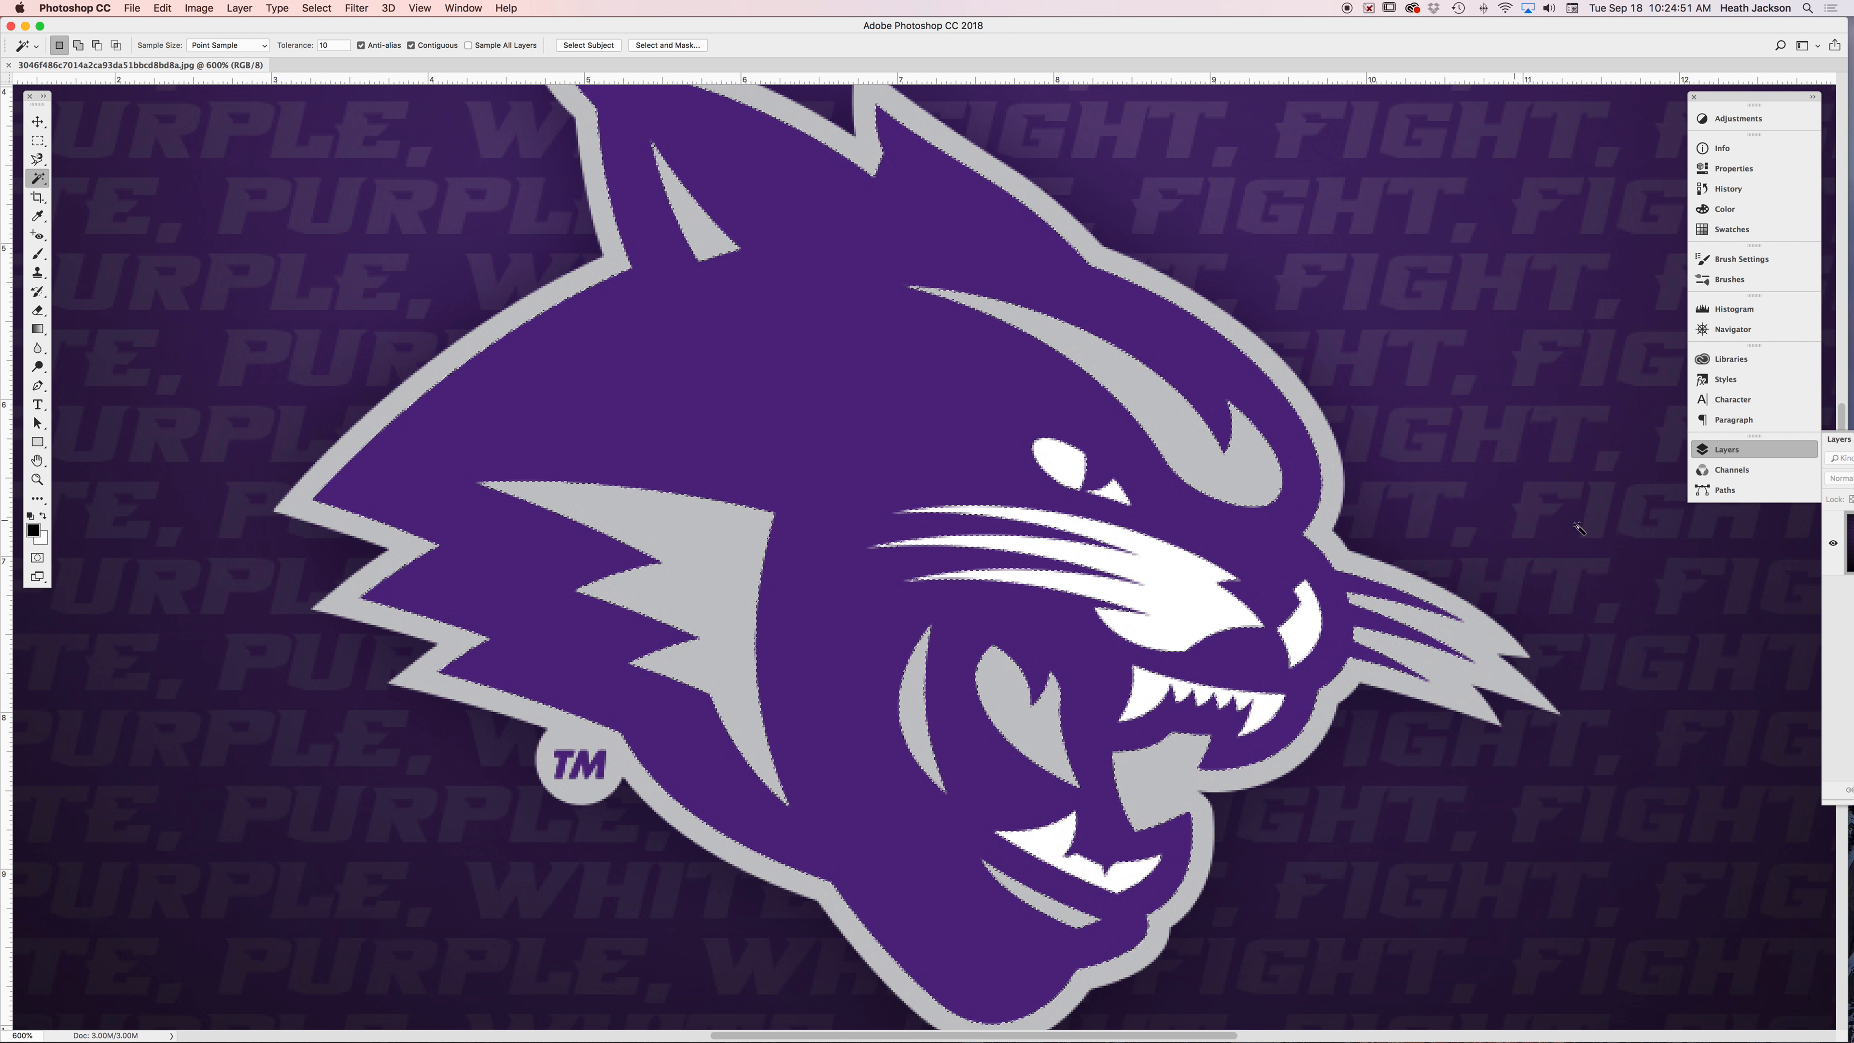
- Show the layer list and convert the locked Background into a regular layer, keeping the default settings
click(1727, 450)
click(1728, 451)
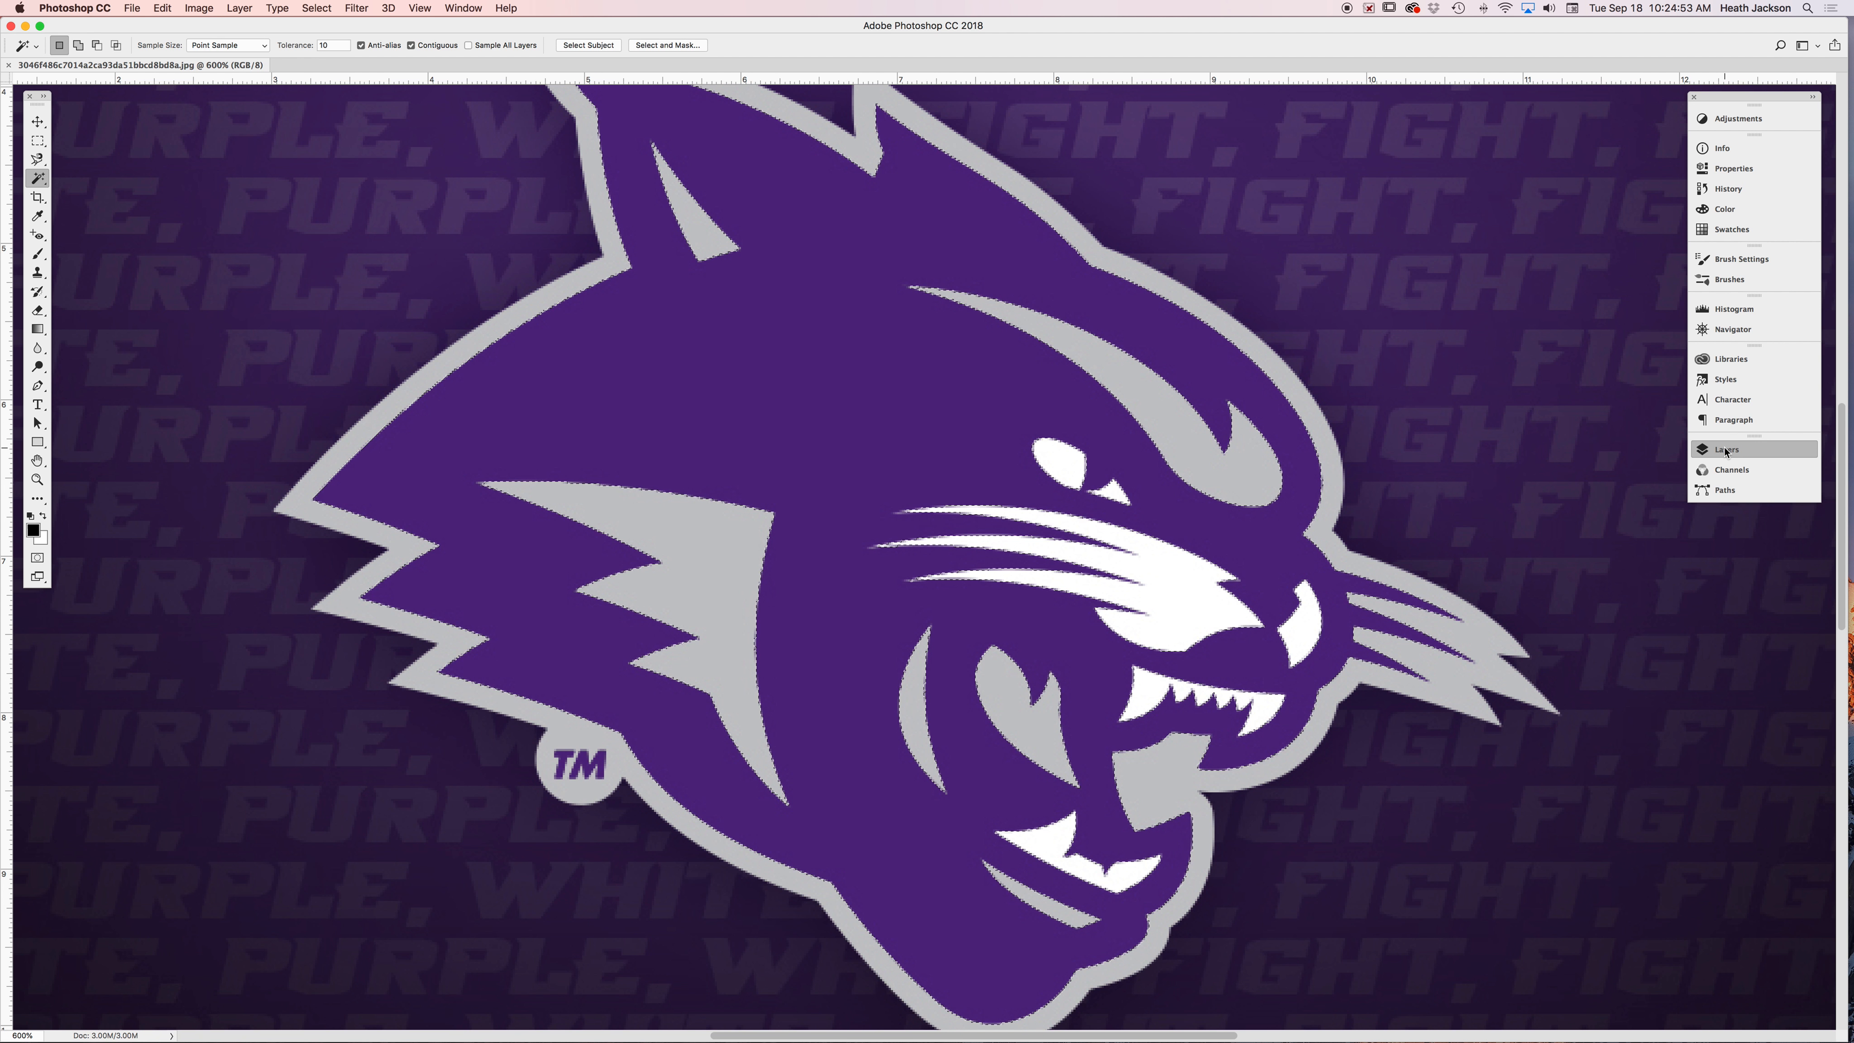
double_click(1634, 549)
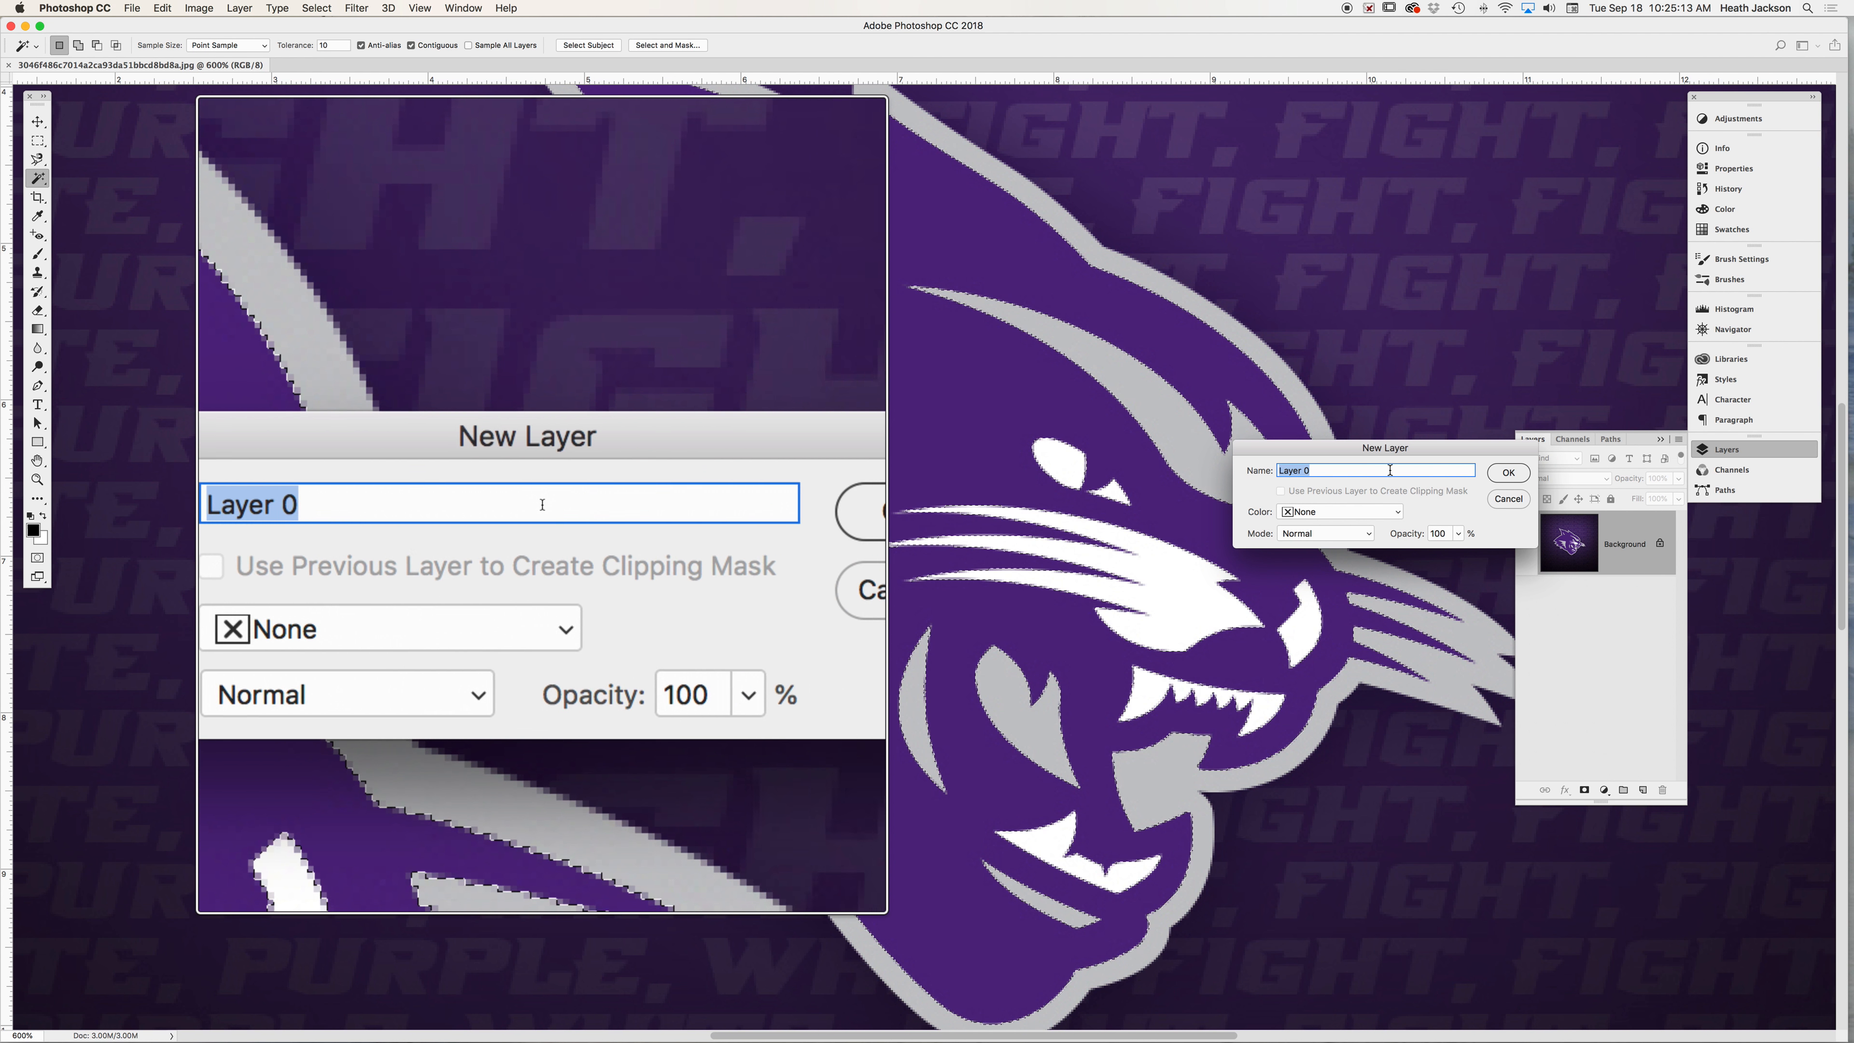
click(1506, 483)
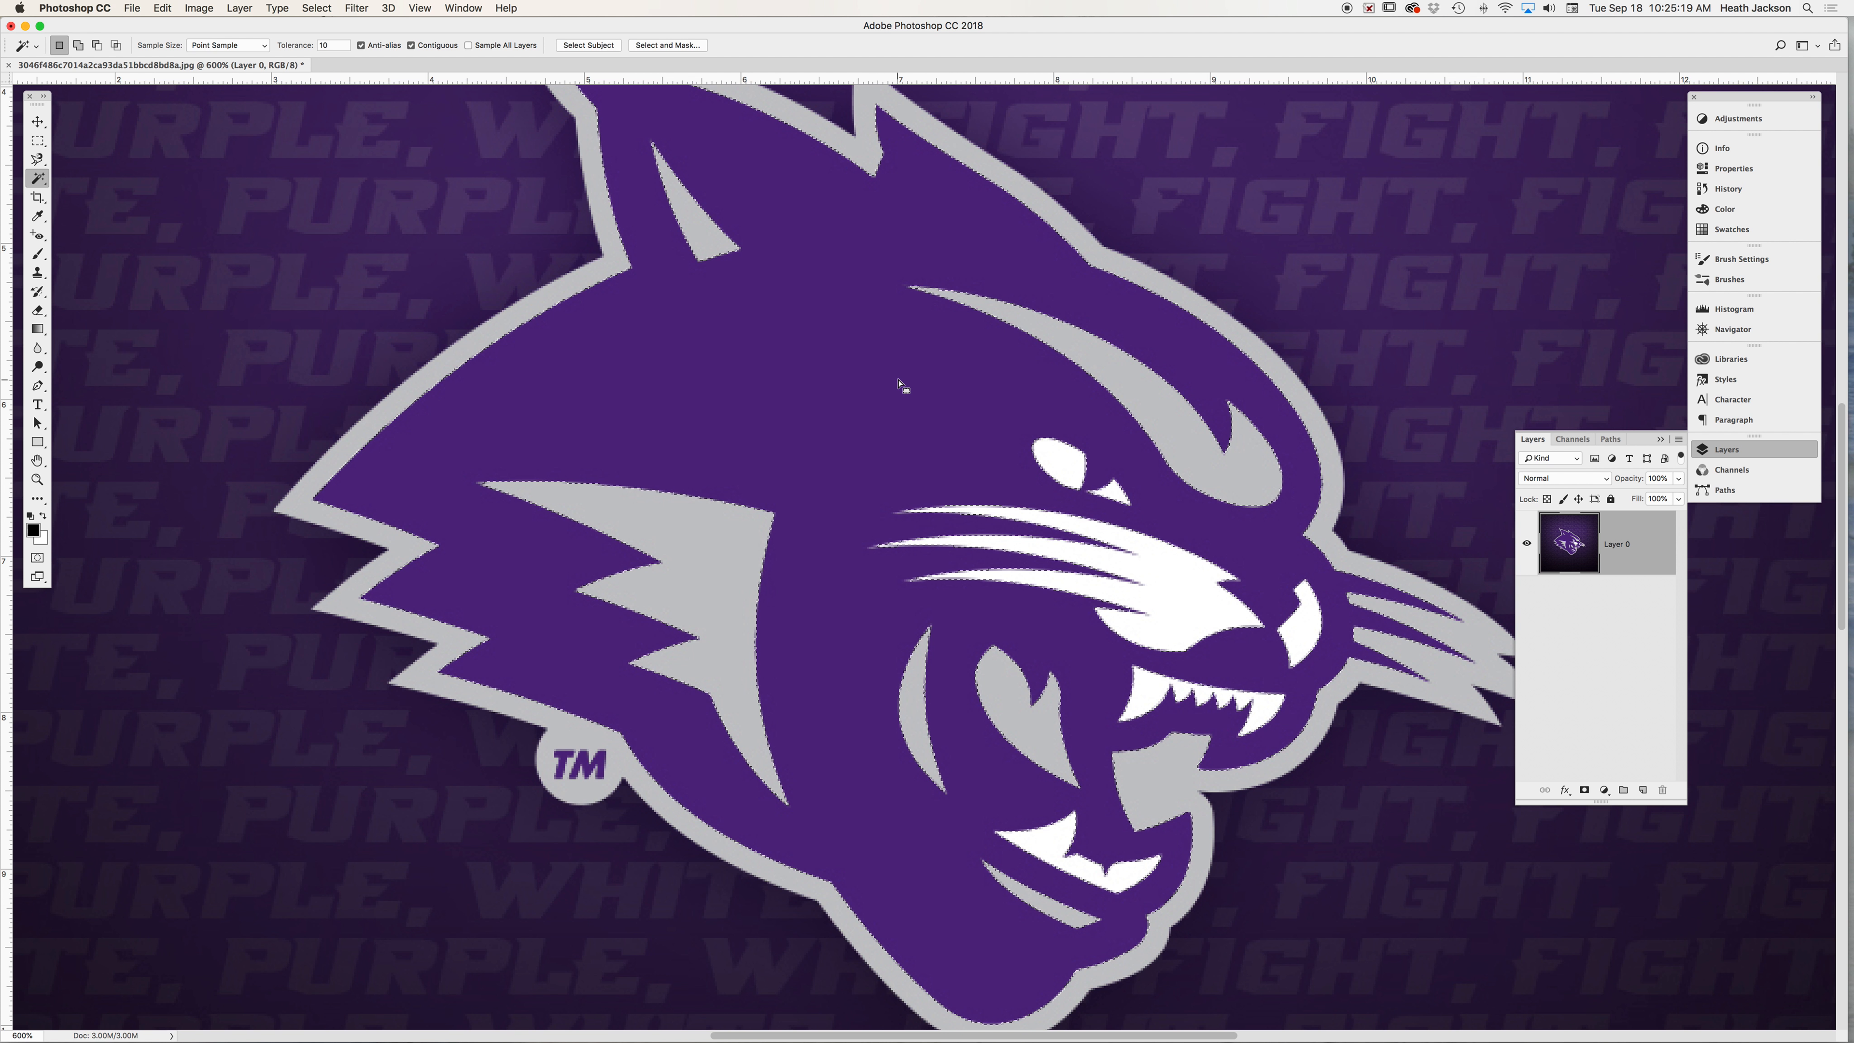
- Delete the selected purple head area, undo the deletion and deselect
key(Delete)
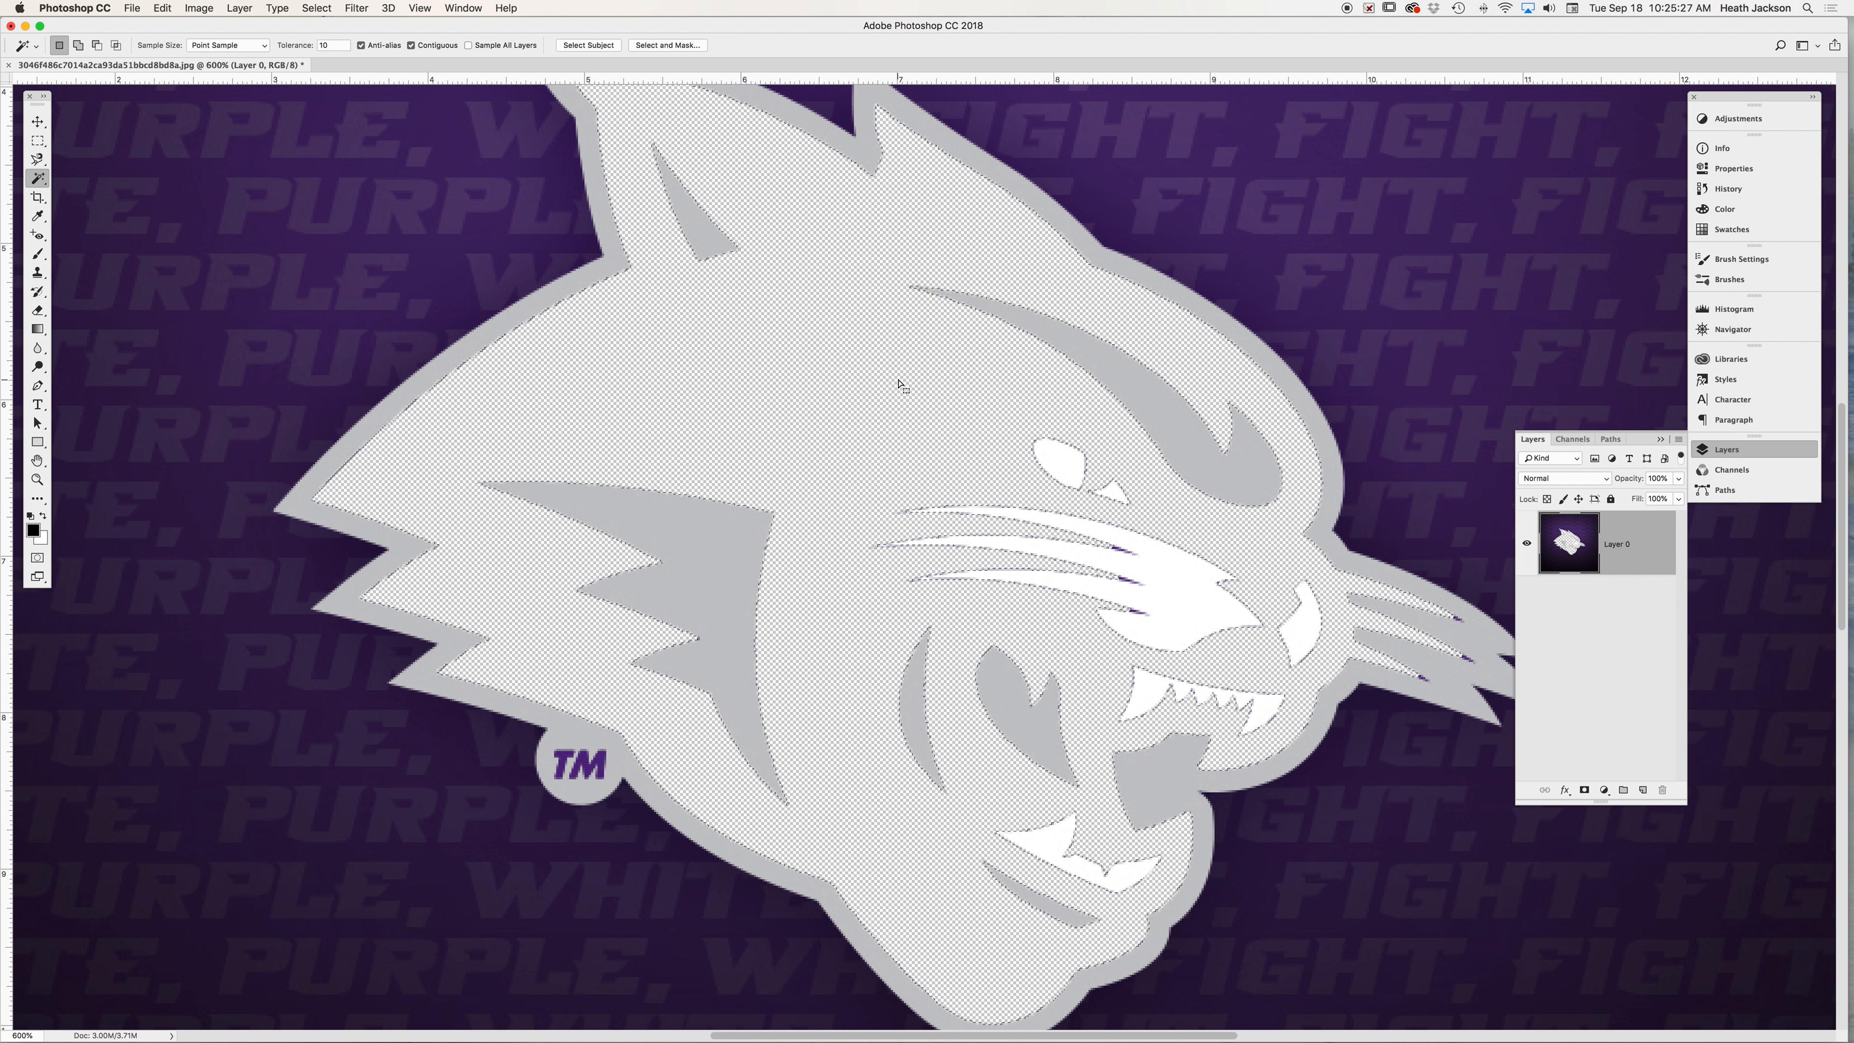
key(super+z)
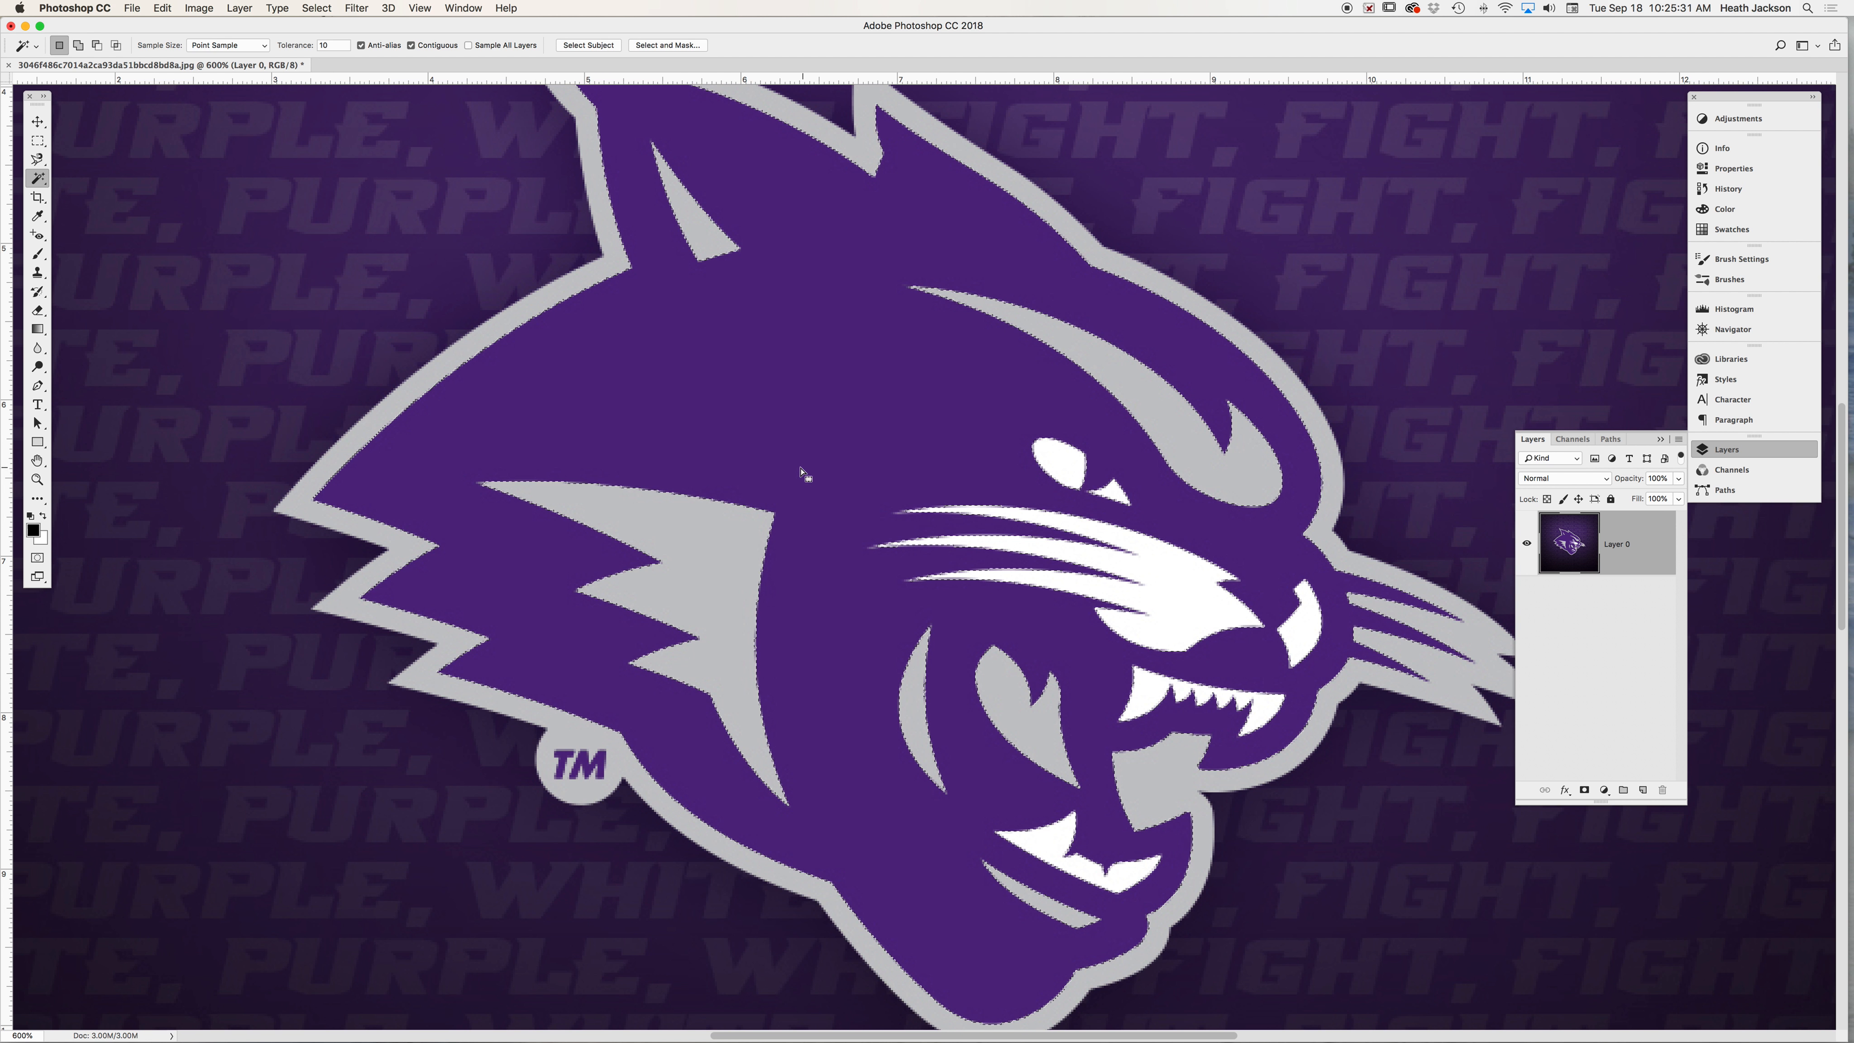
key(super+d)
- Delete the grey cheek patch selected with the Magic Wand, and revert in the History to the Magic Wand state before that deletion
key(Delete)
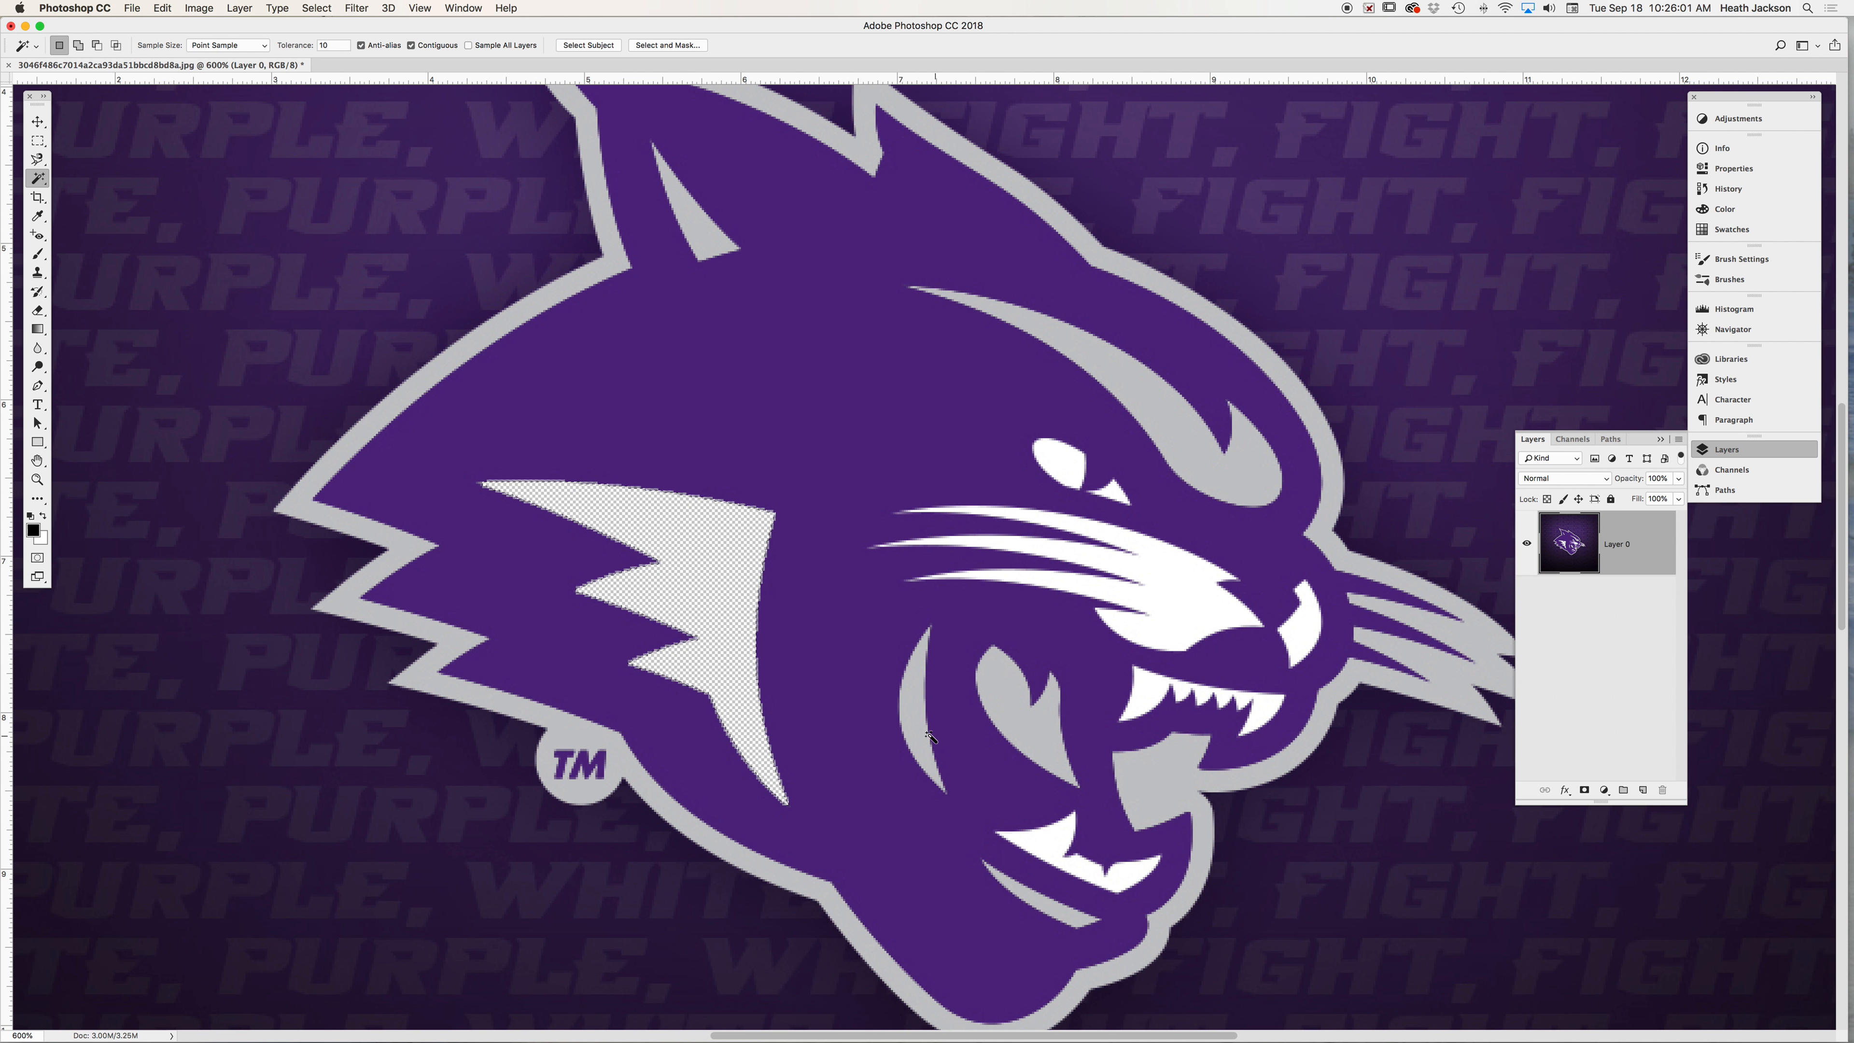
scroll(926, 736, left, 3)
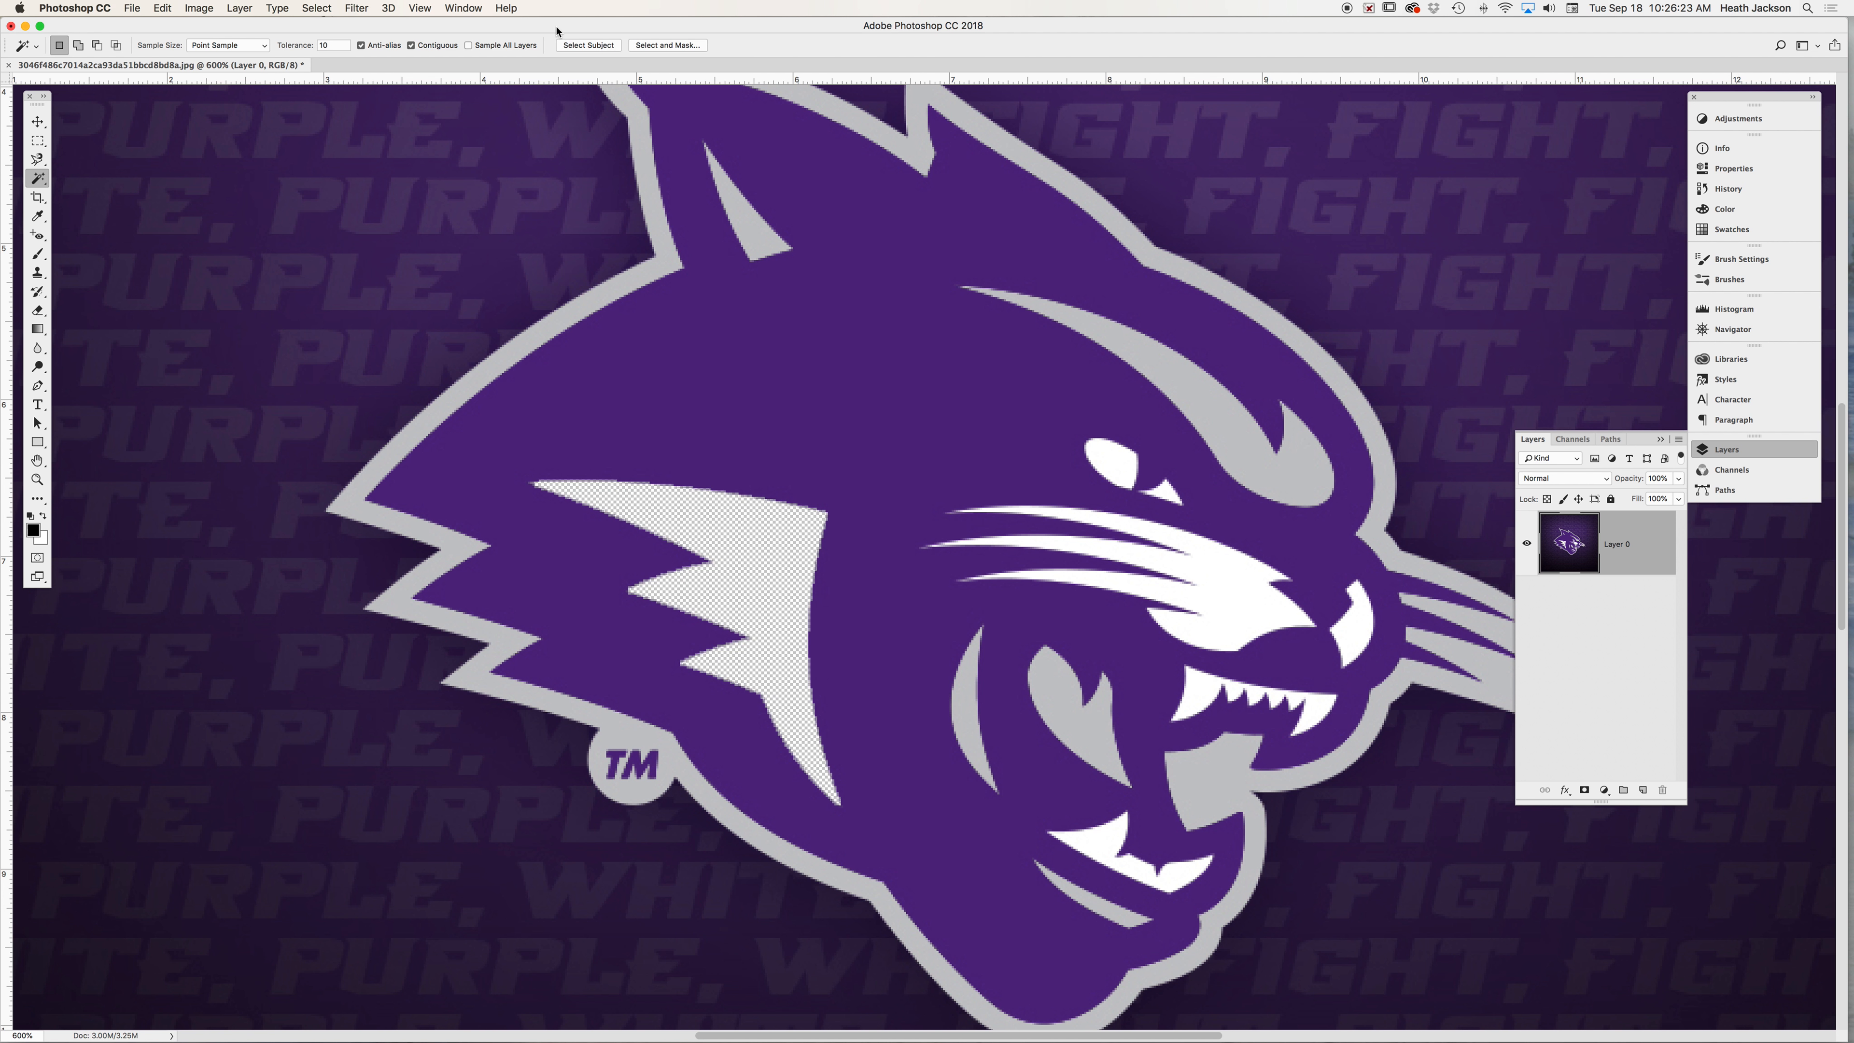
click(453, 6)
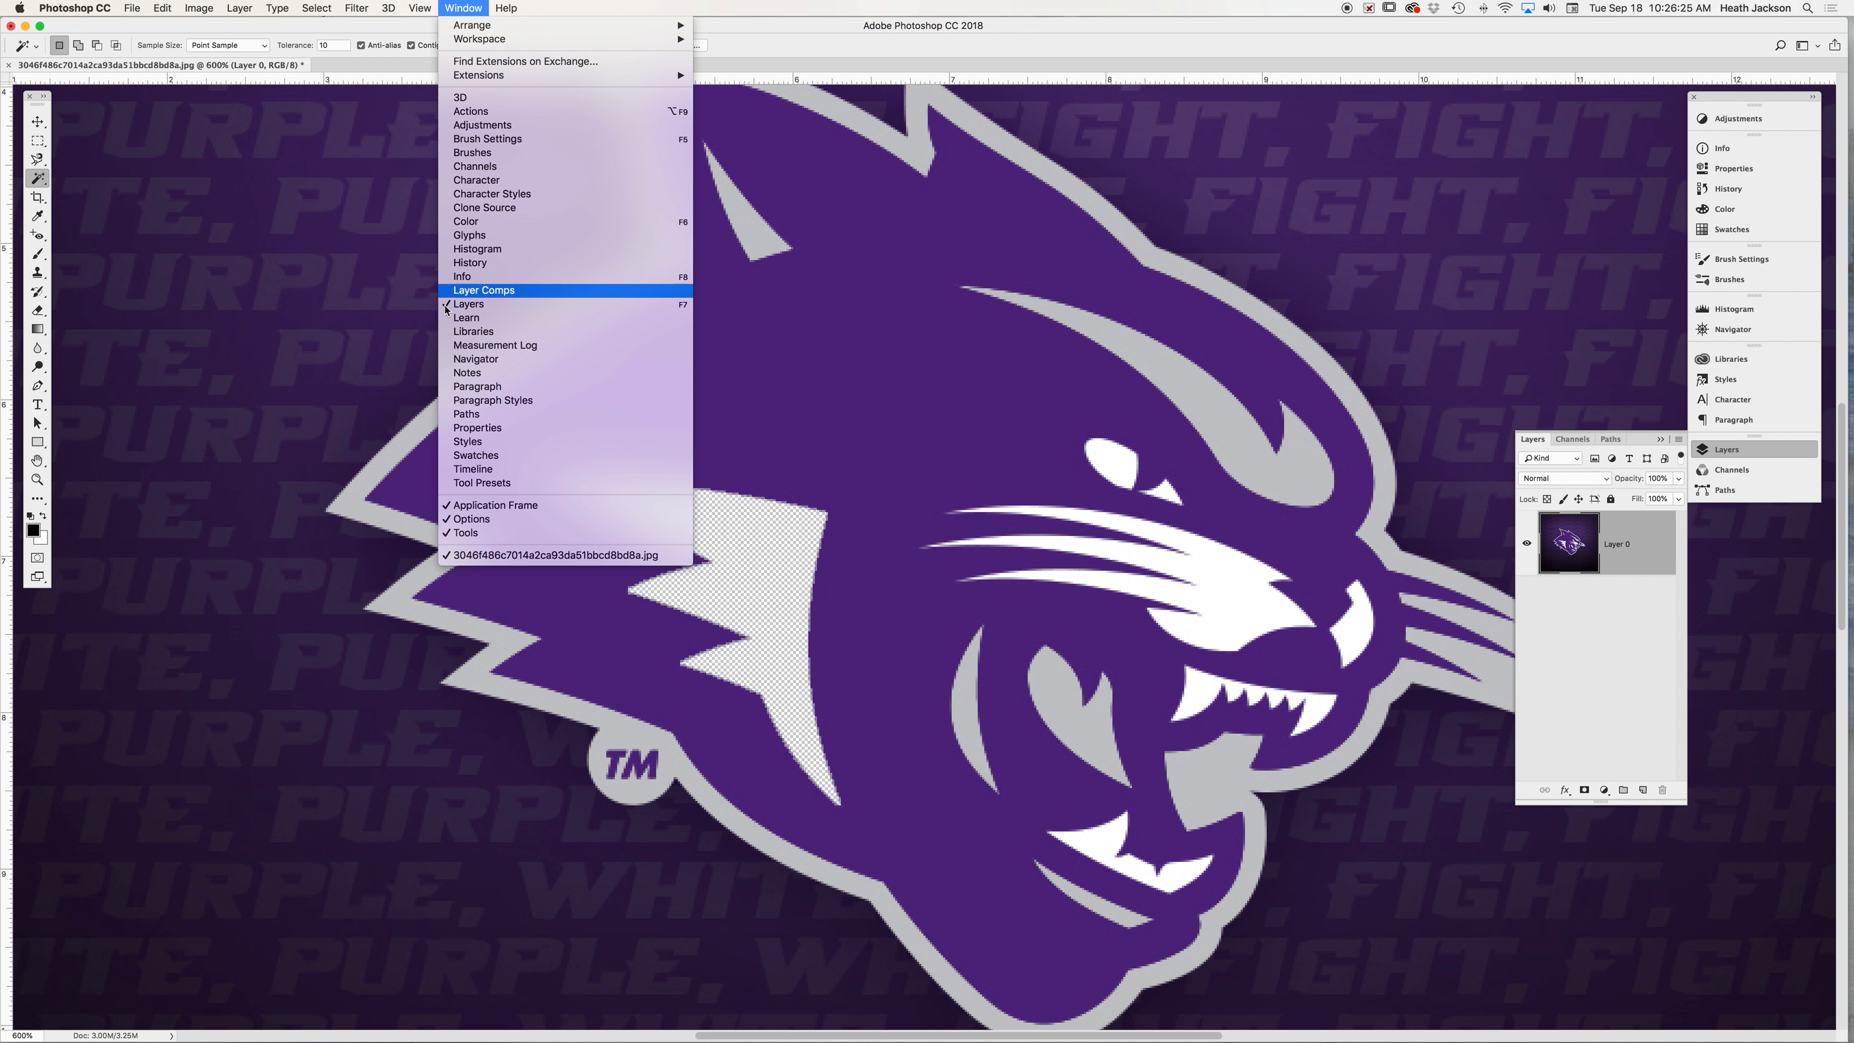
click(503, 262)
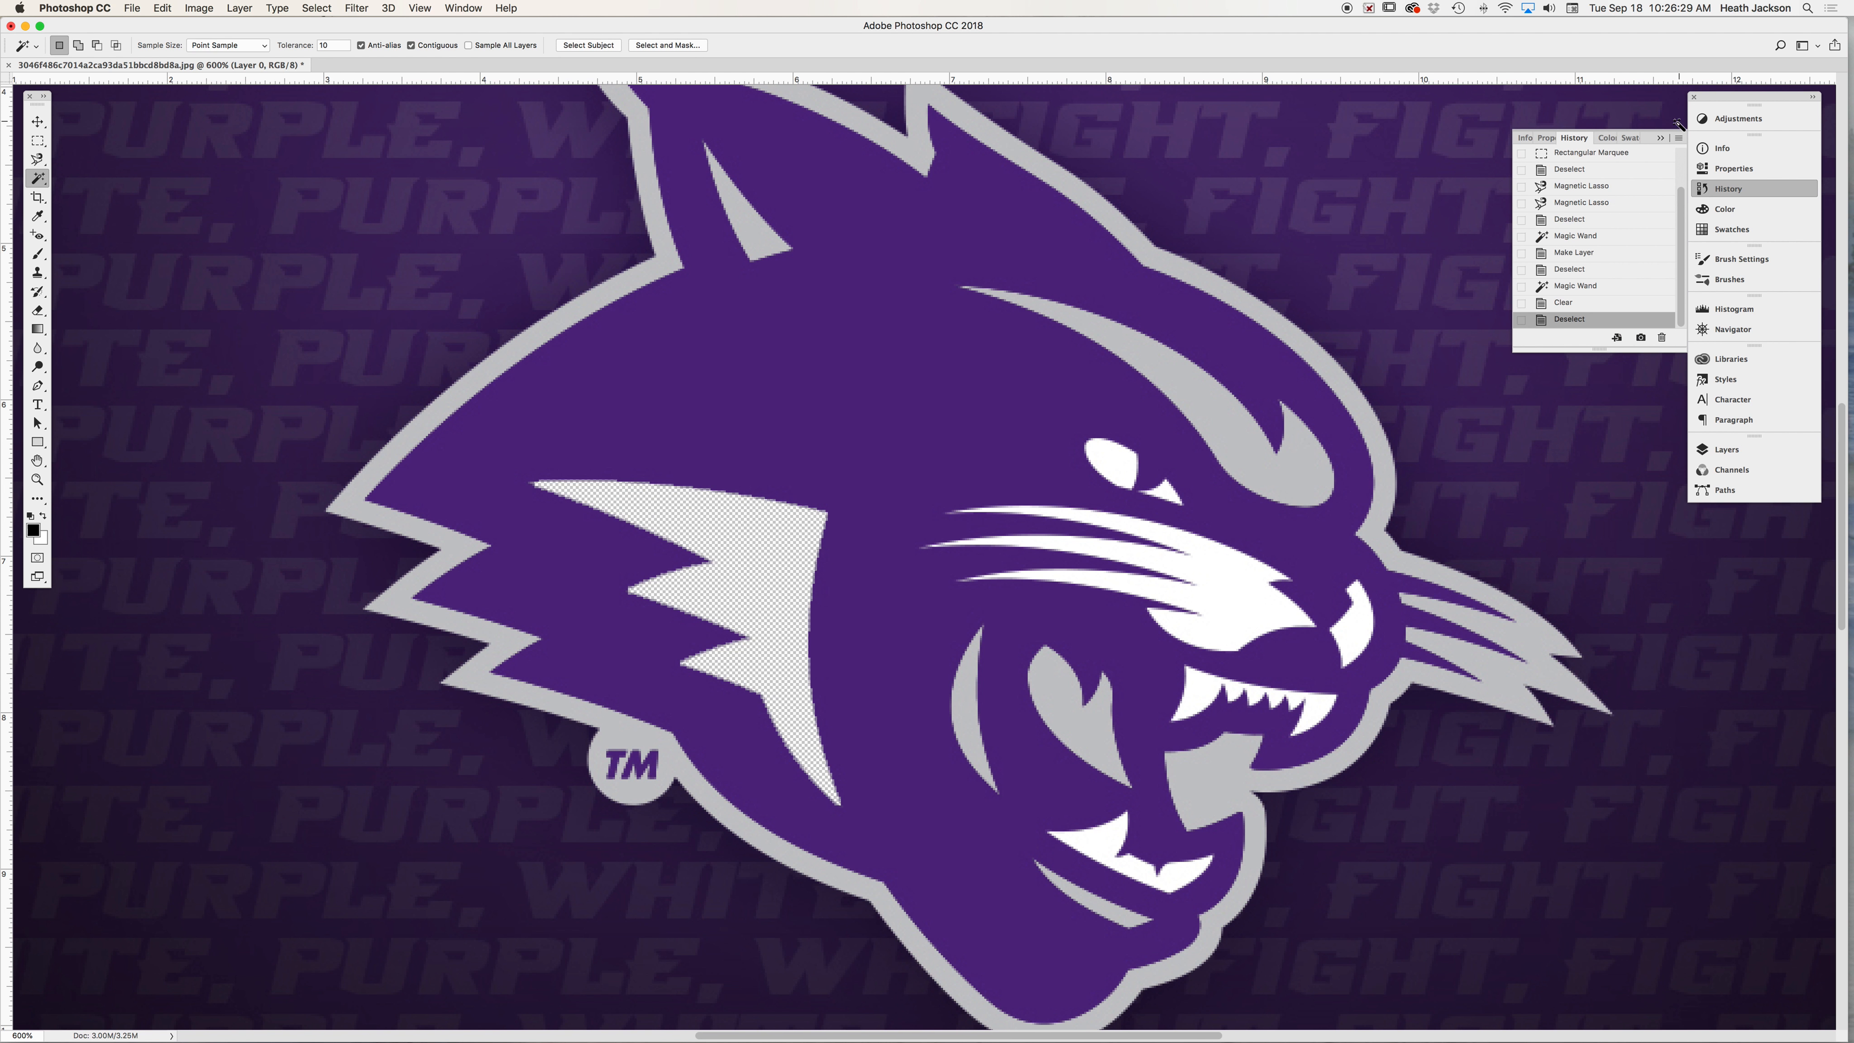
click(1581, 285)
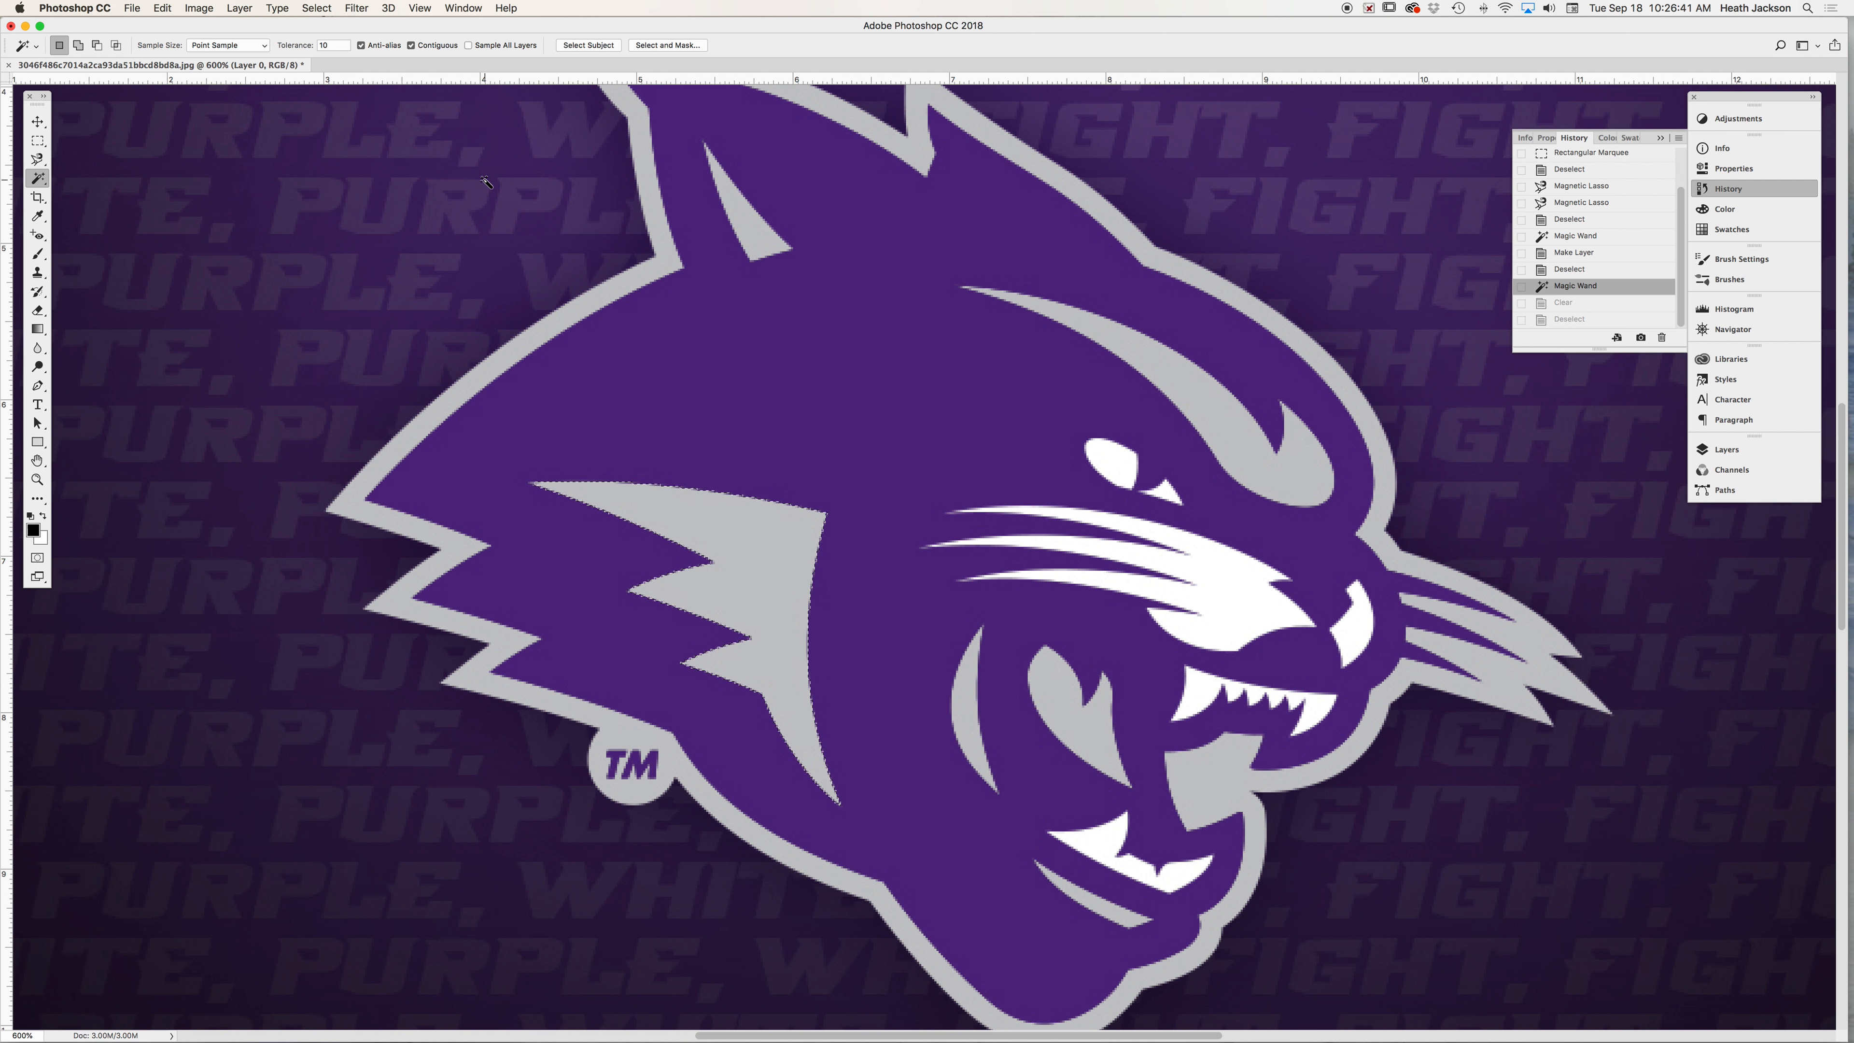
- Turn off Contiguous, drop the cheek patch selection and select all matching grey areas of the logo with the Magic Wand
click(411, 46)
key(super+d)
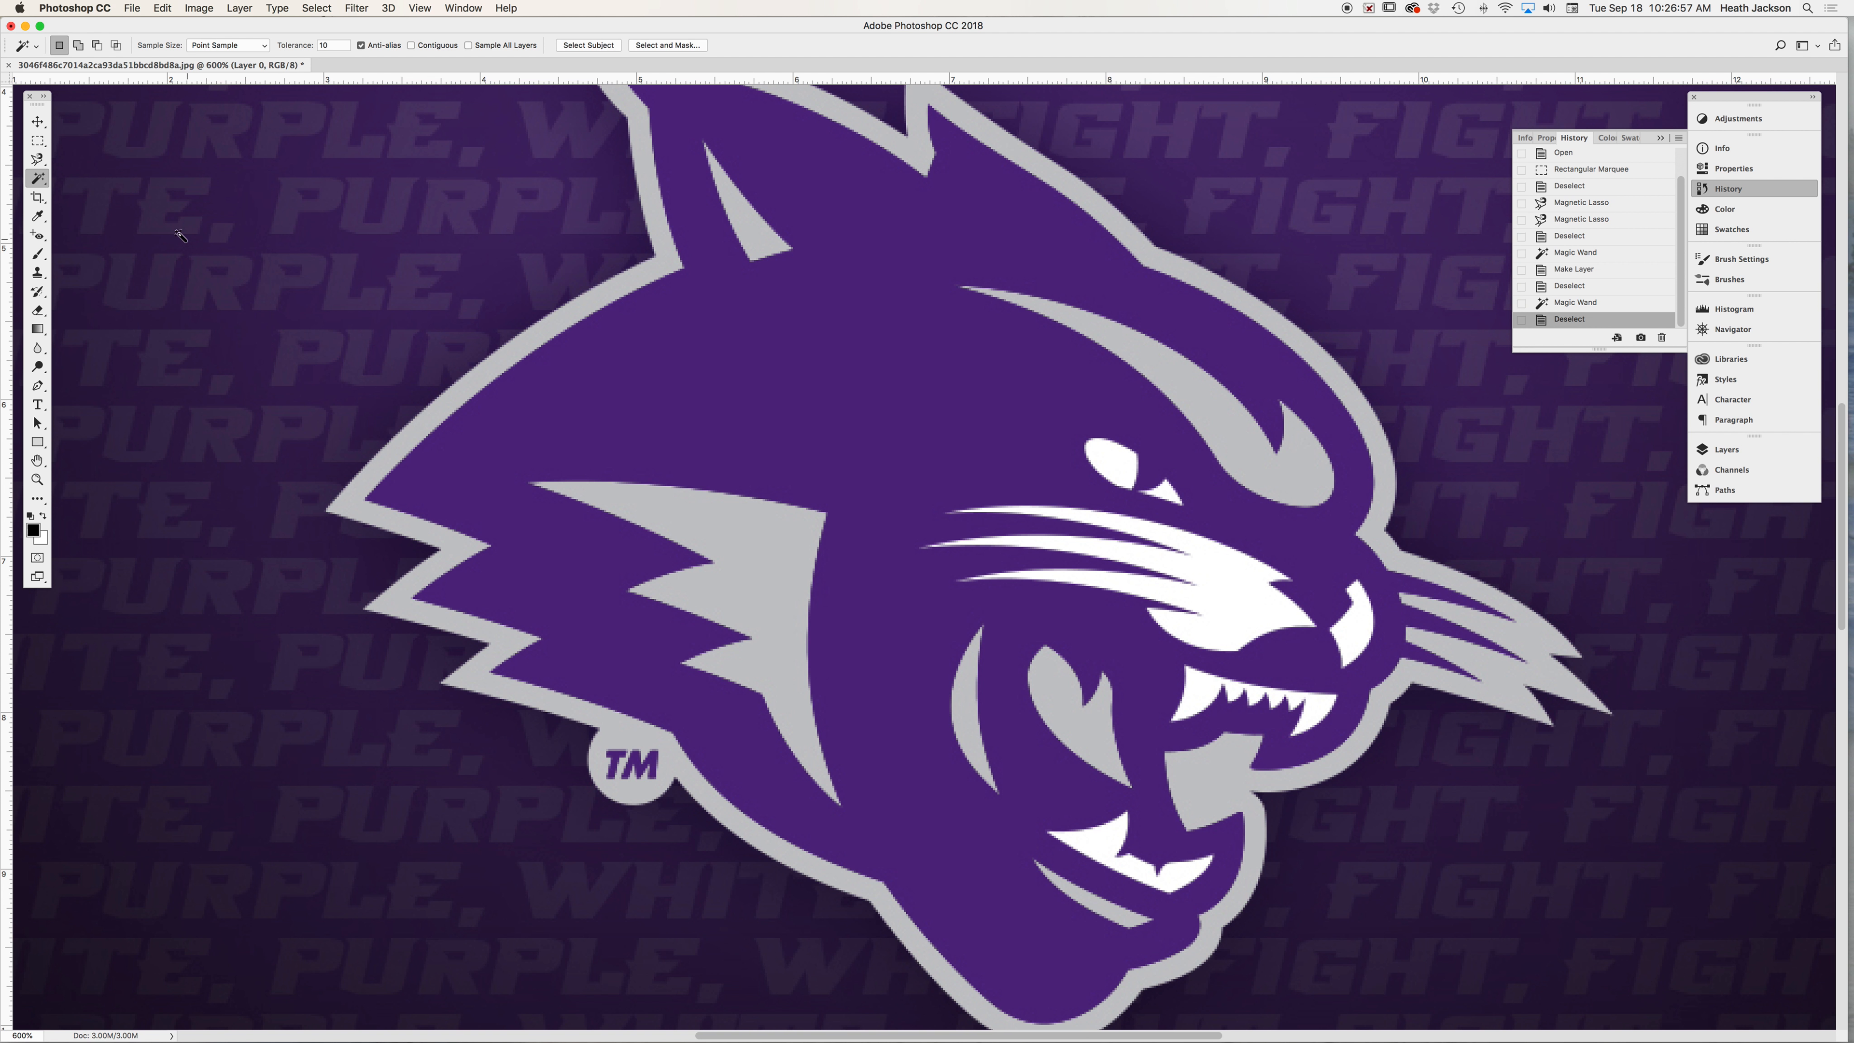
click(755, 554)
key(super+minus)
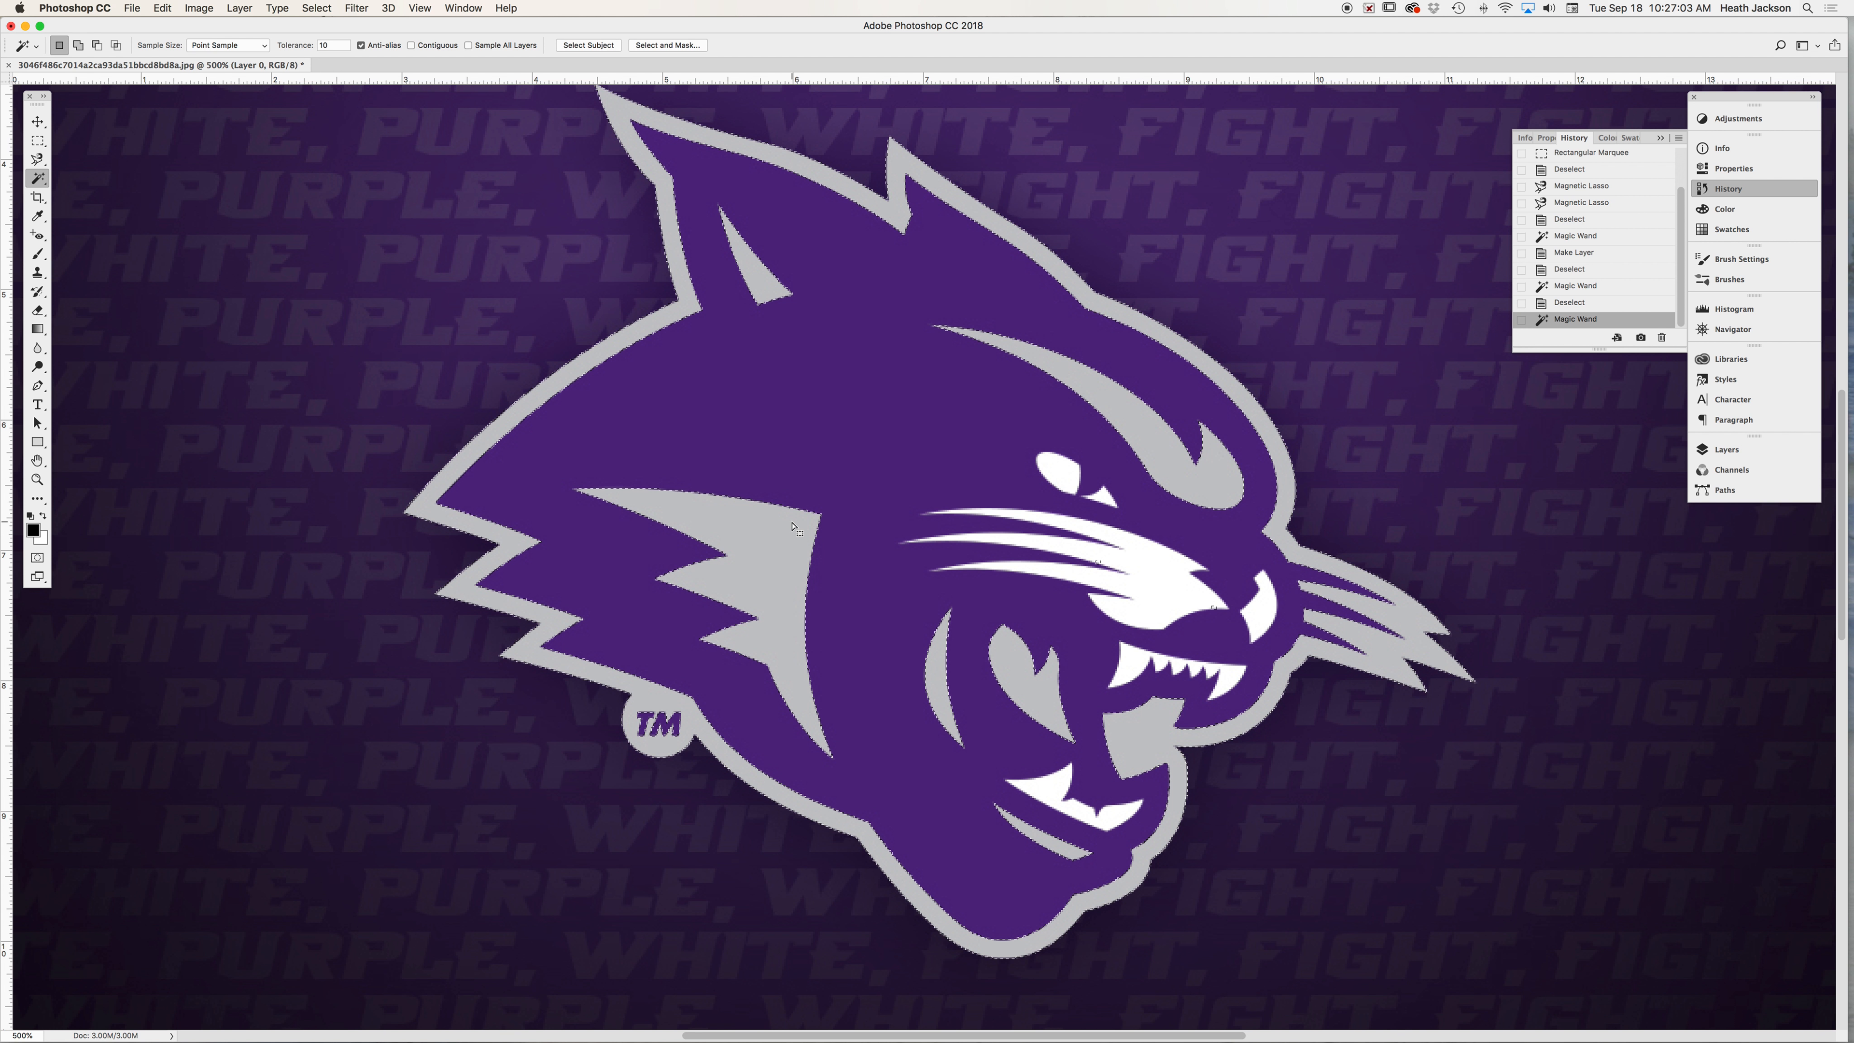
- Delete all the selected grey areas, inspect the cut edges, and undo the deletion and deselect
key(BackSpace)
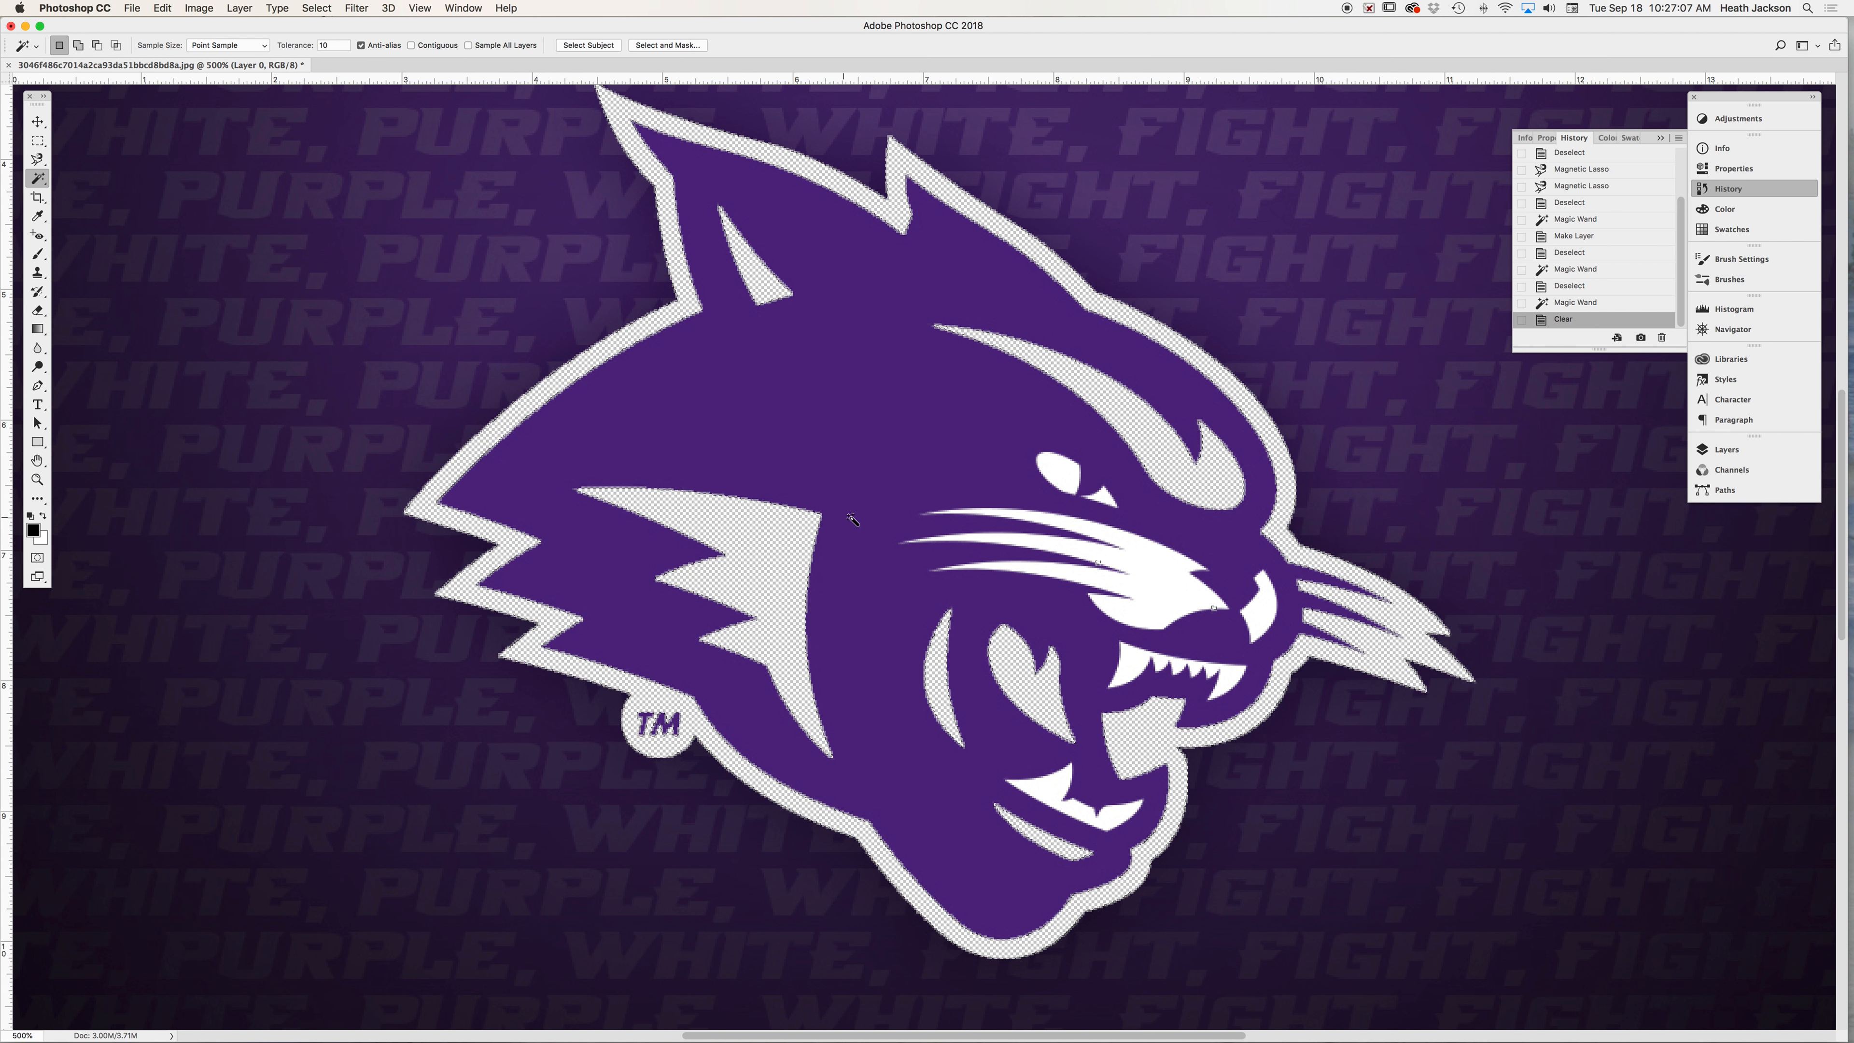
click(484, 519)
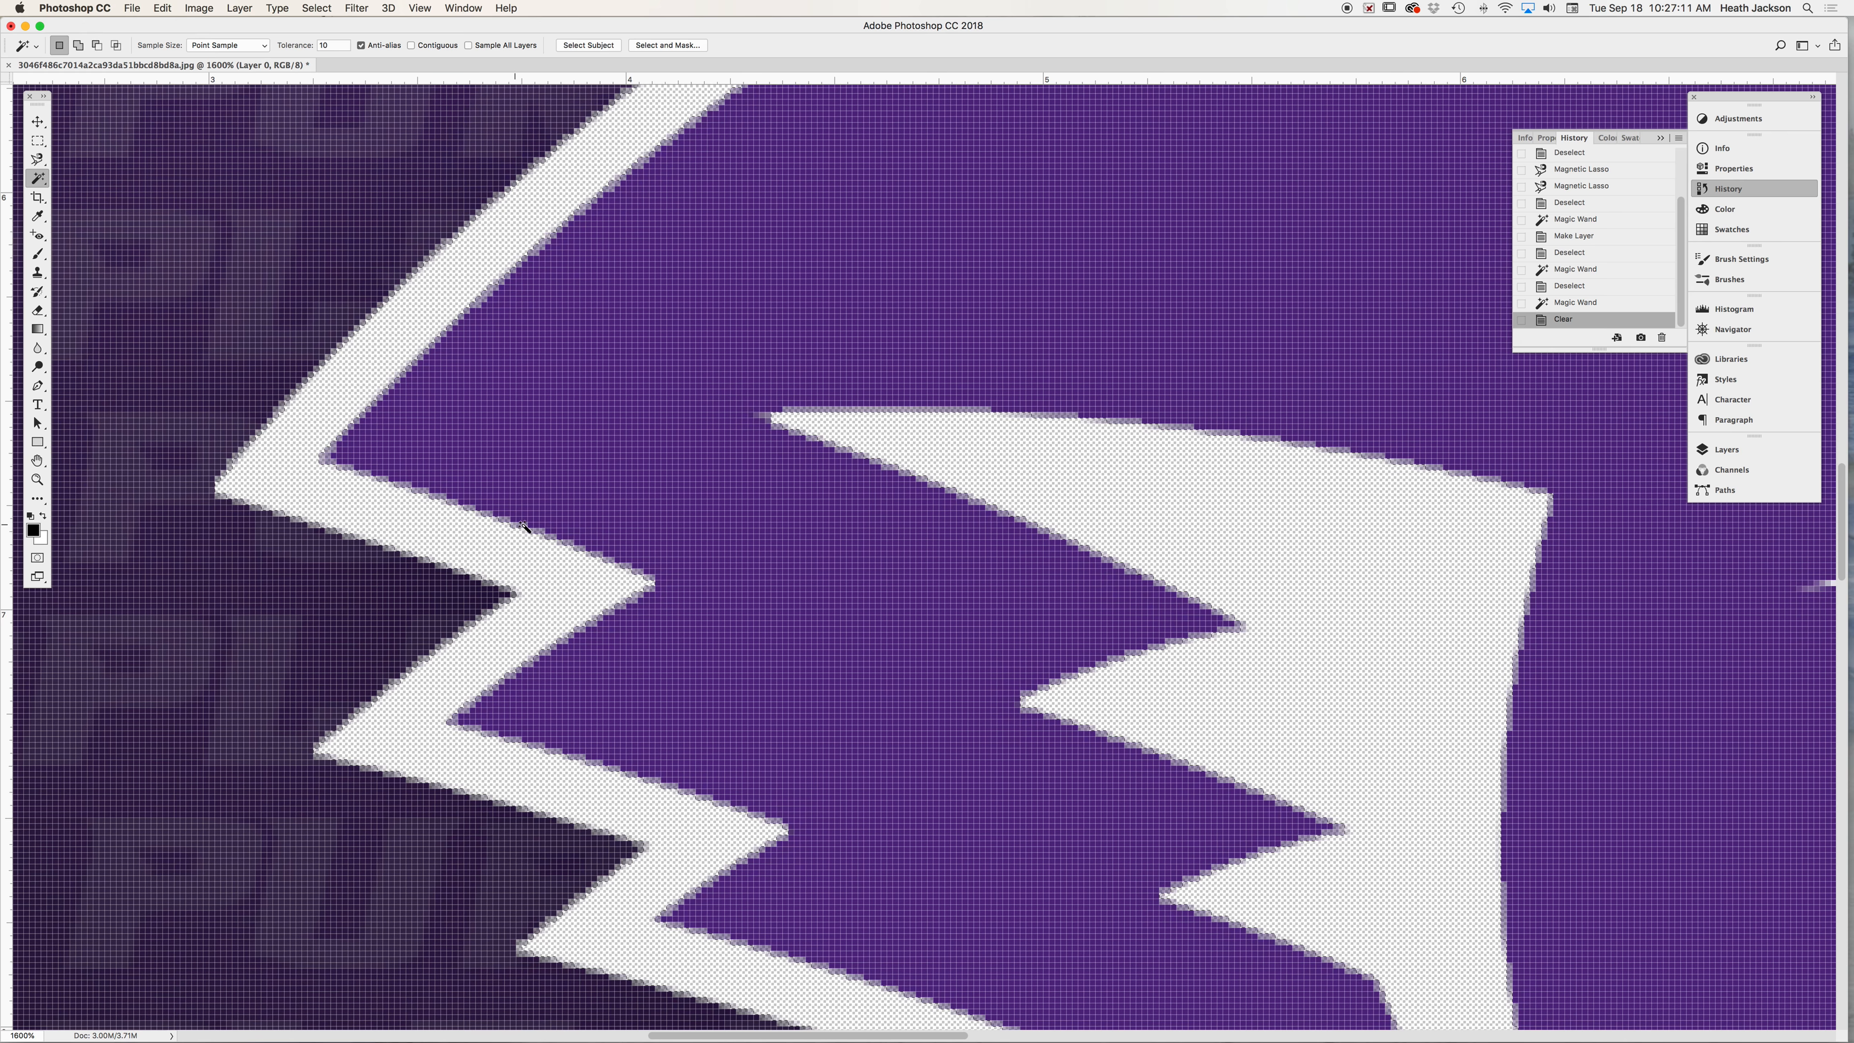
alt+click(1013, 541)
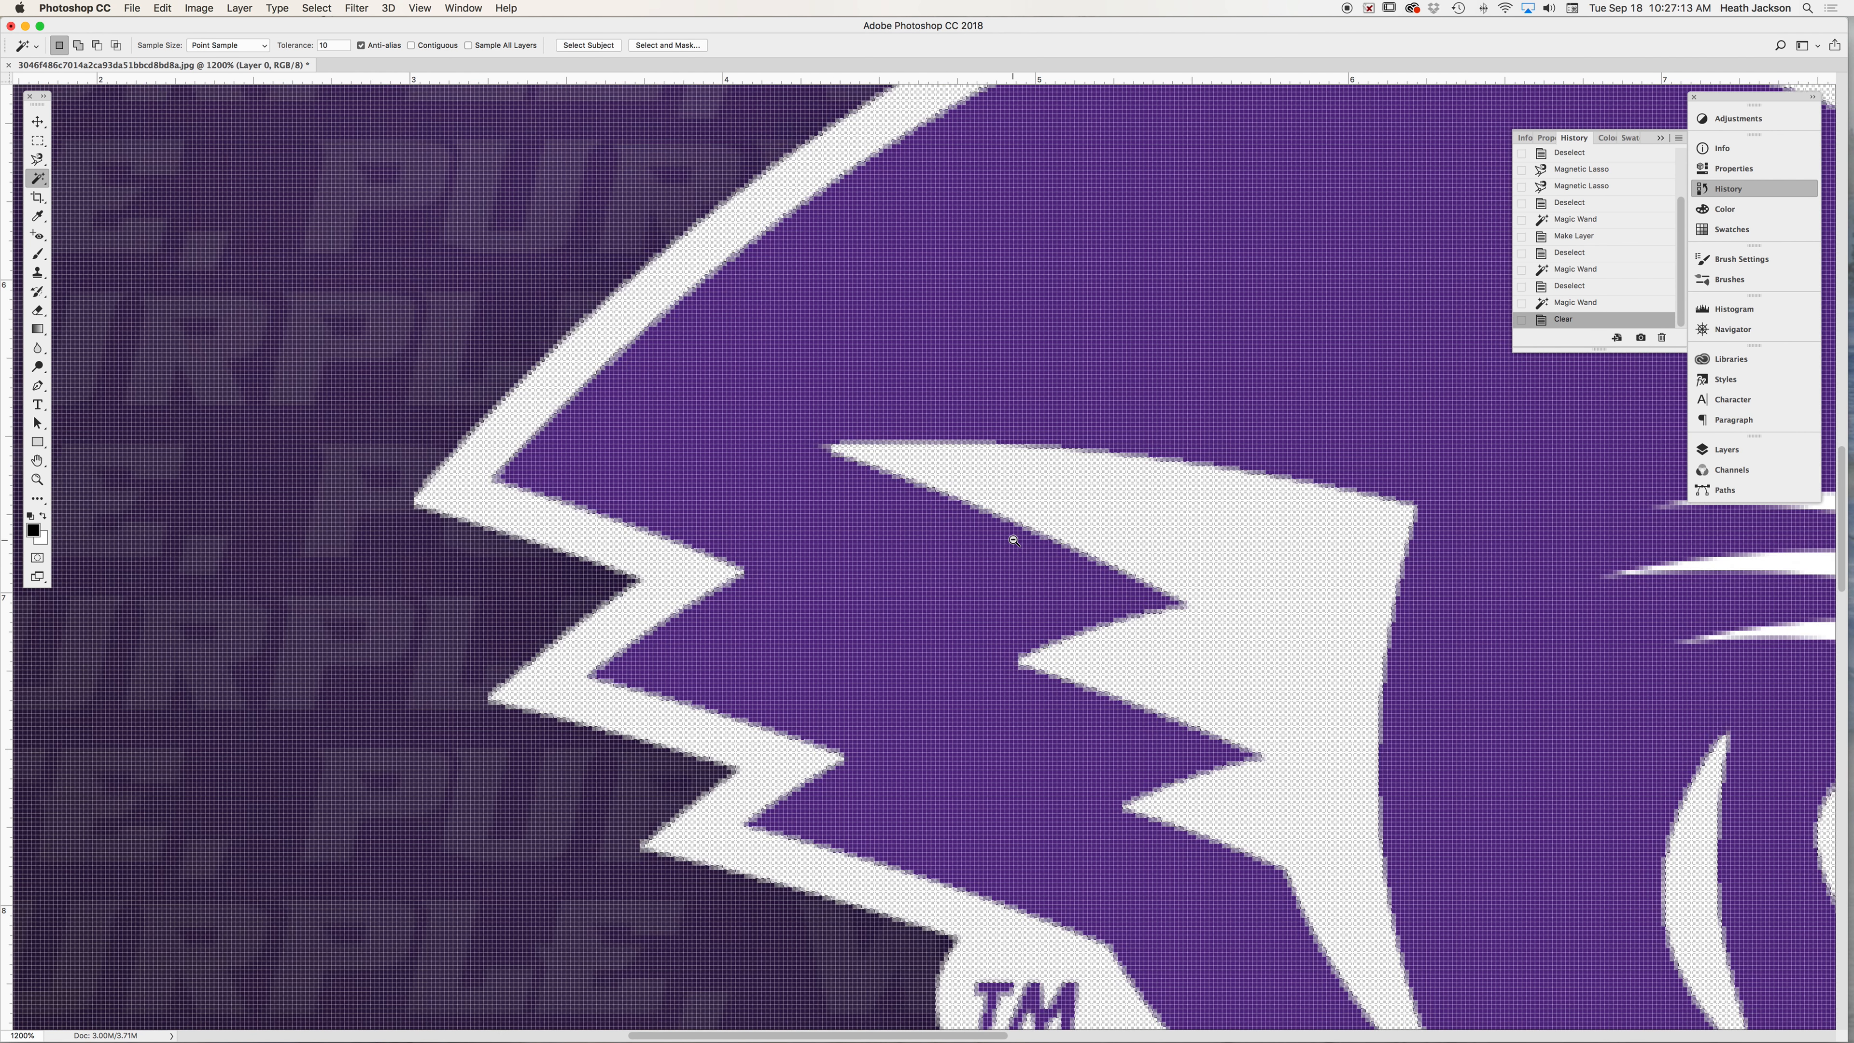
alt+click(1026, 539)
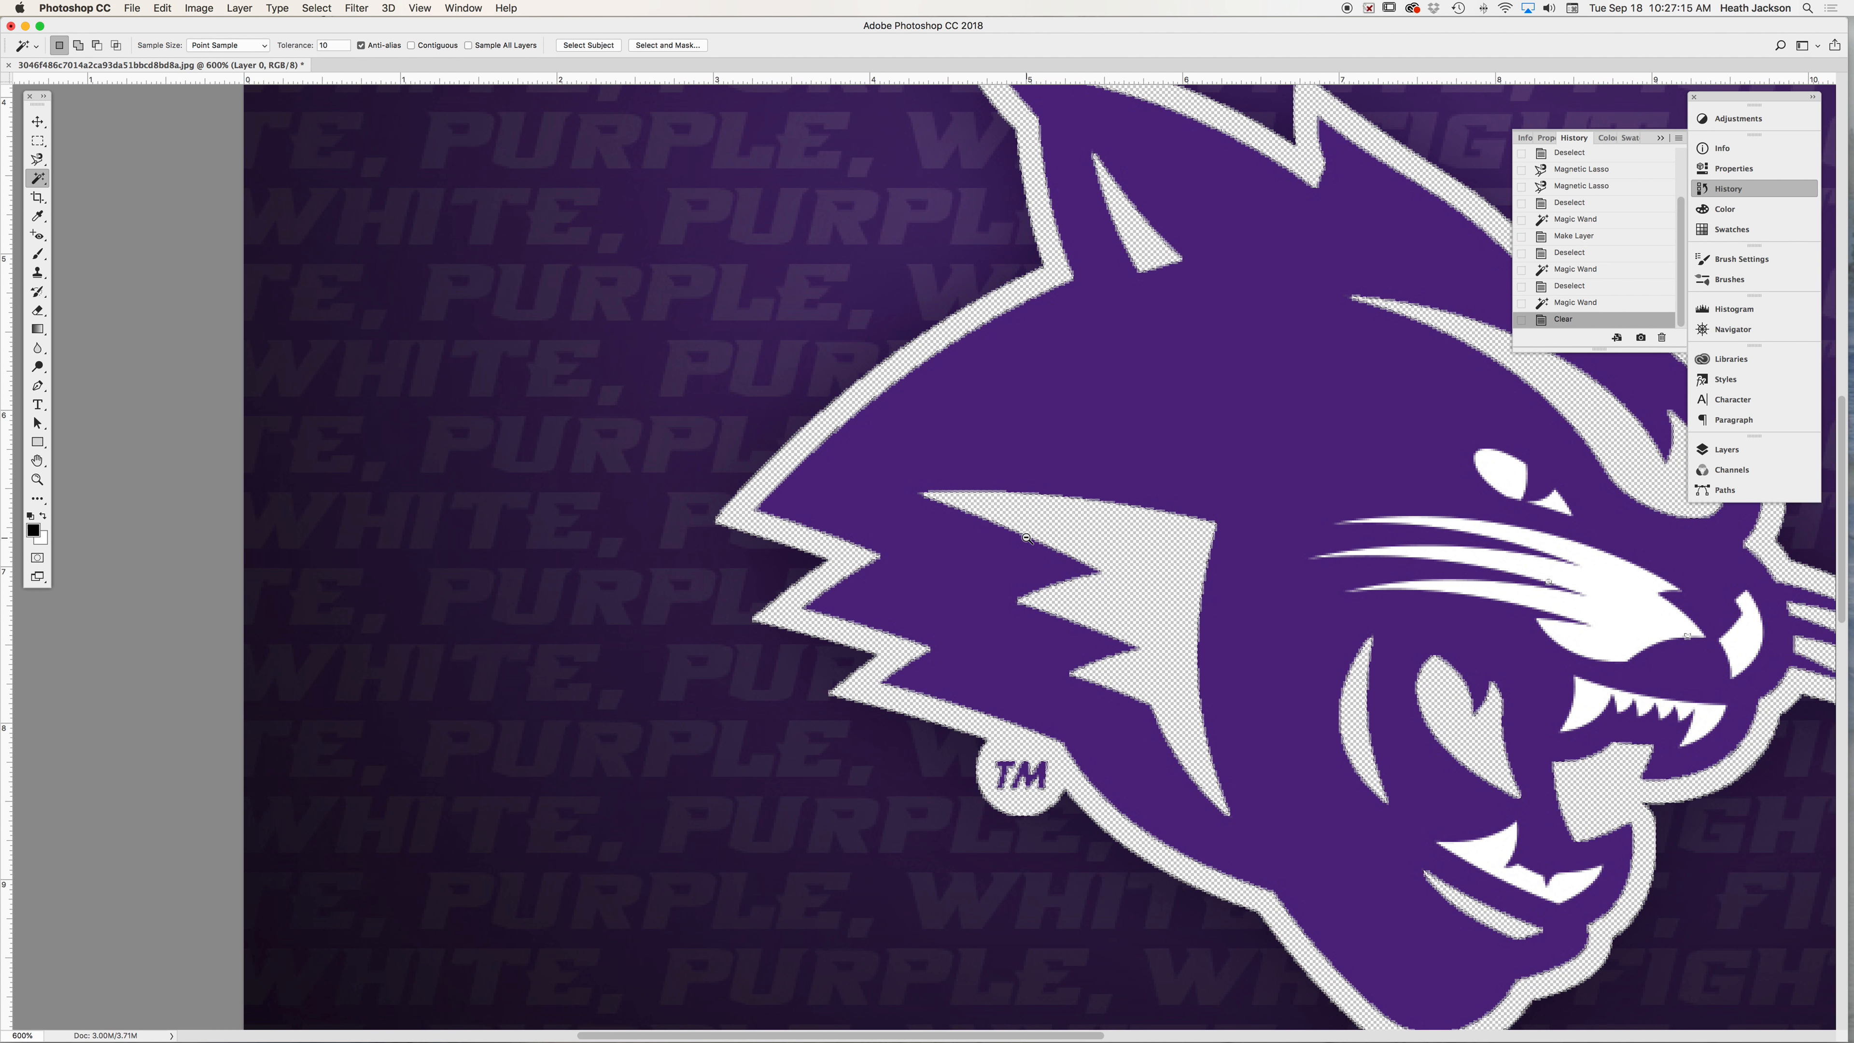
alt+click(1027, 539)
alt+click(1028, 537)
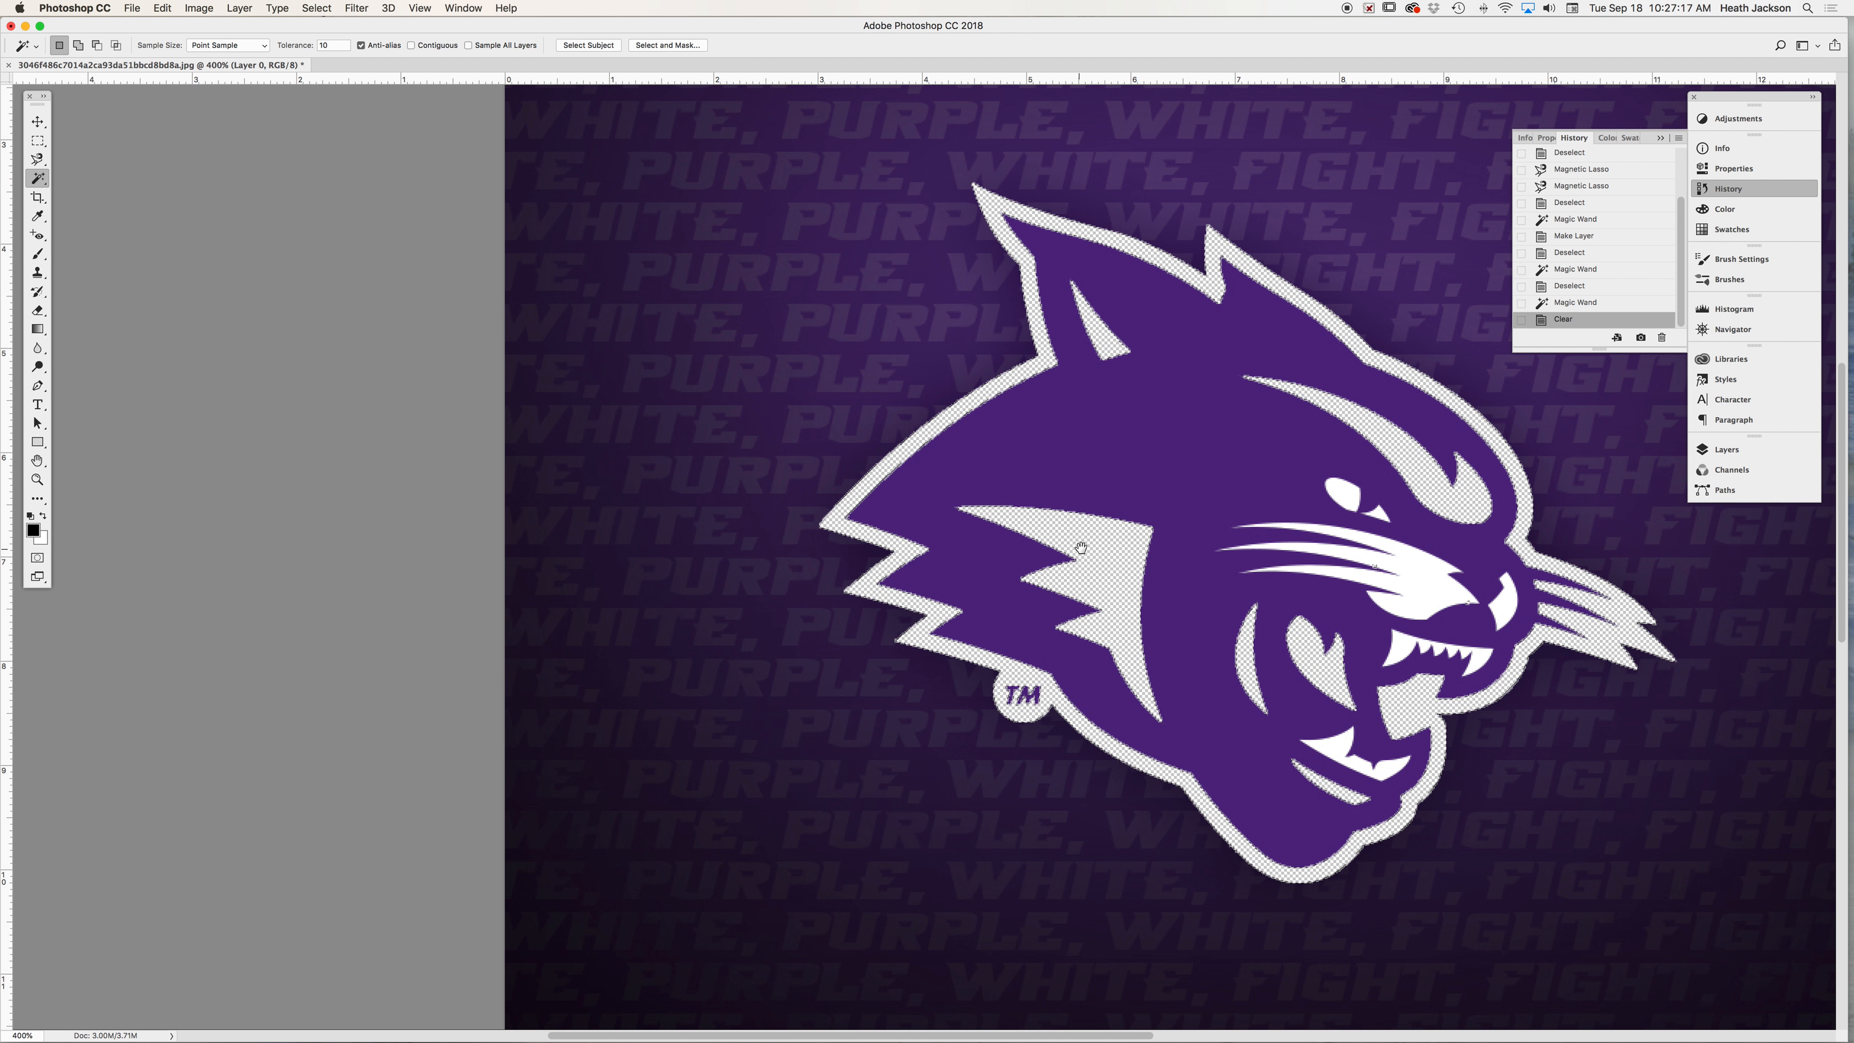
alt+click(1028, 537)
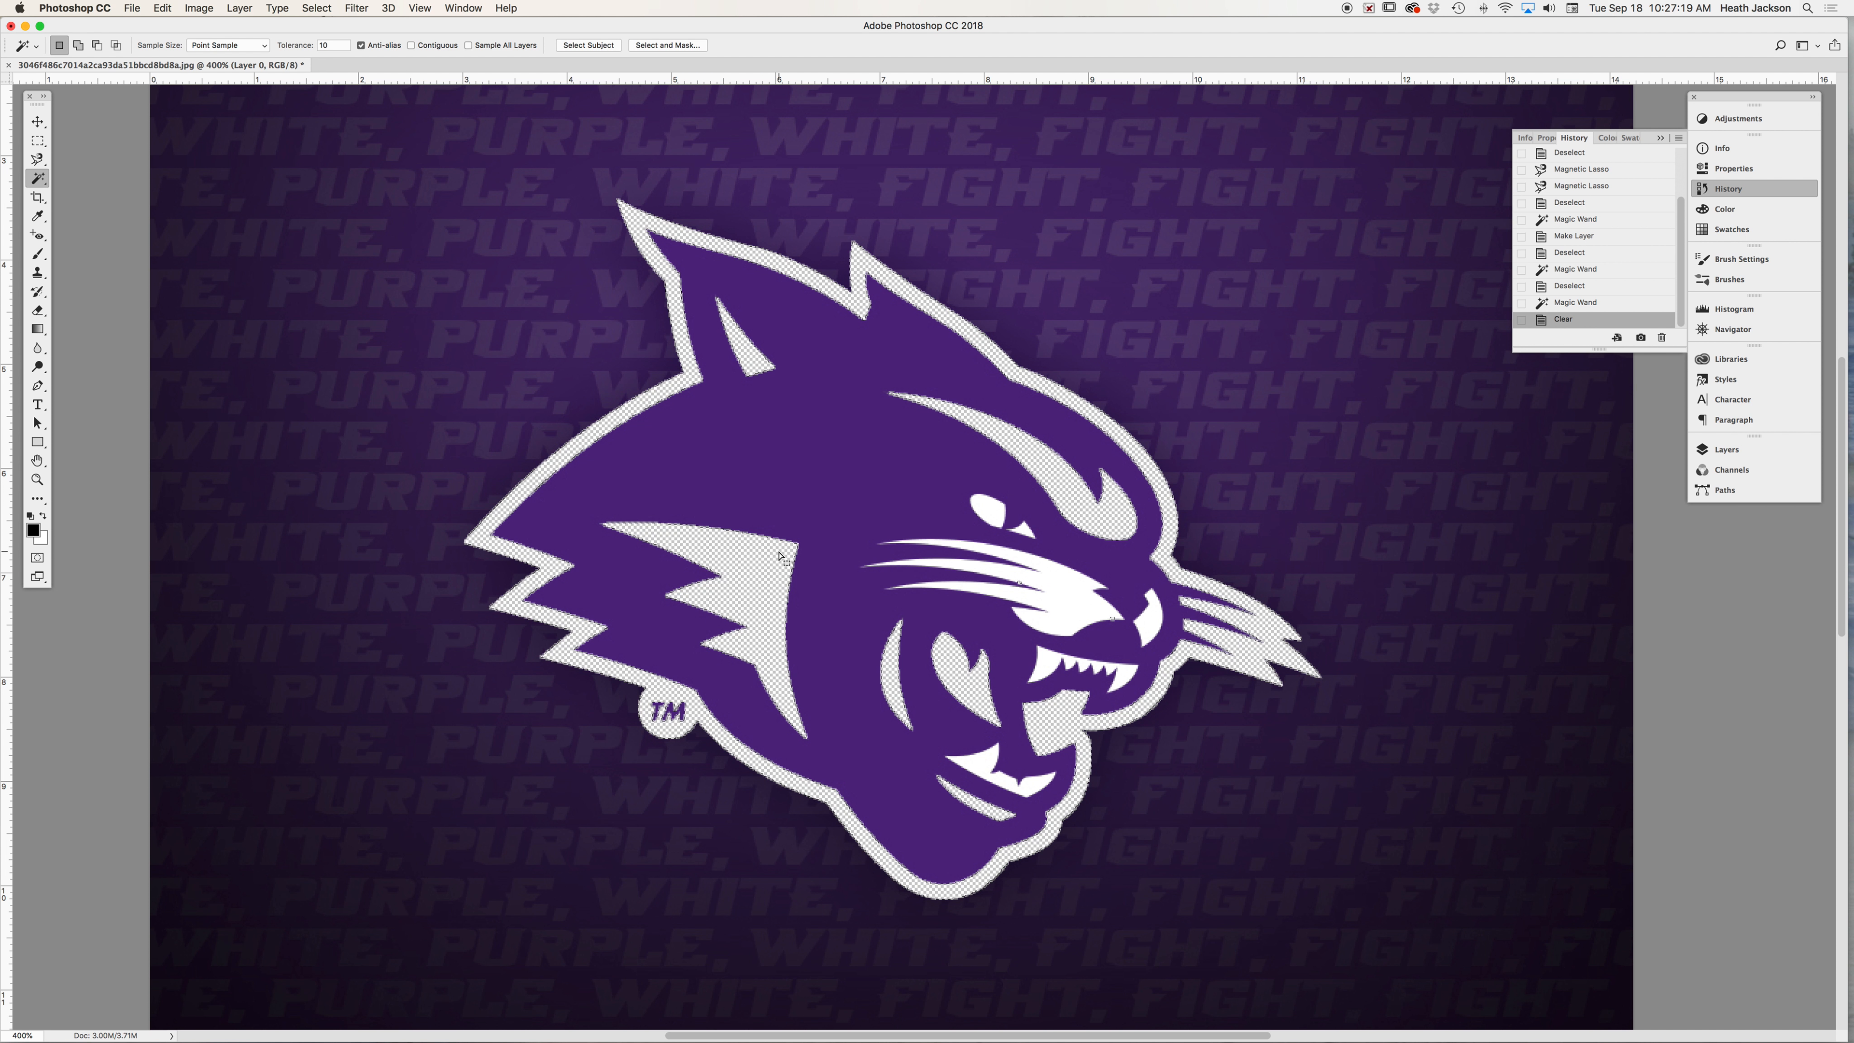
key(super+z)
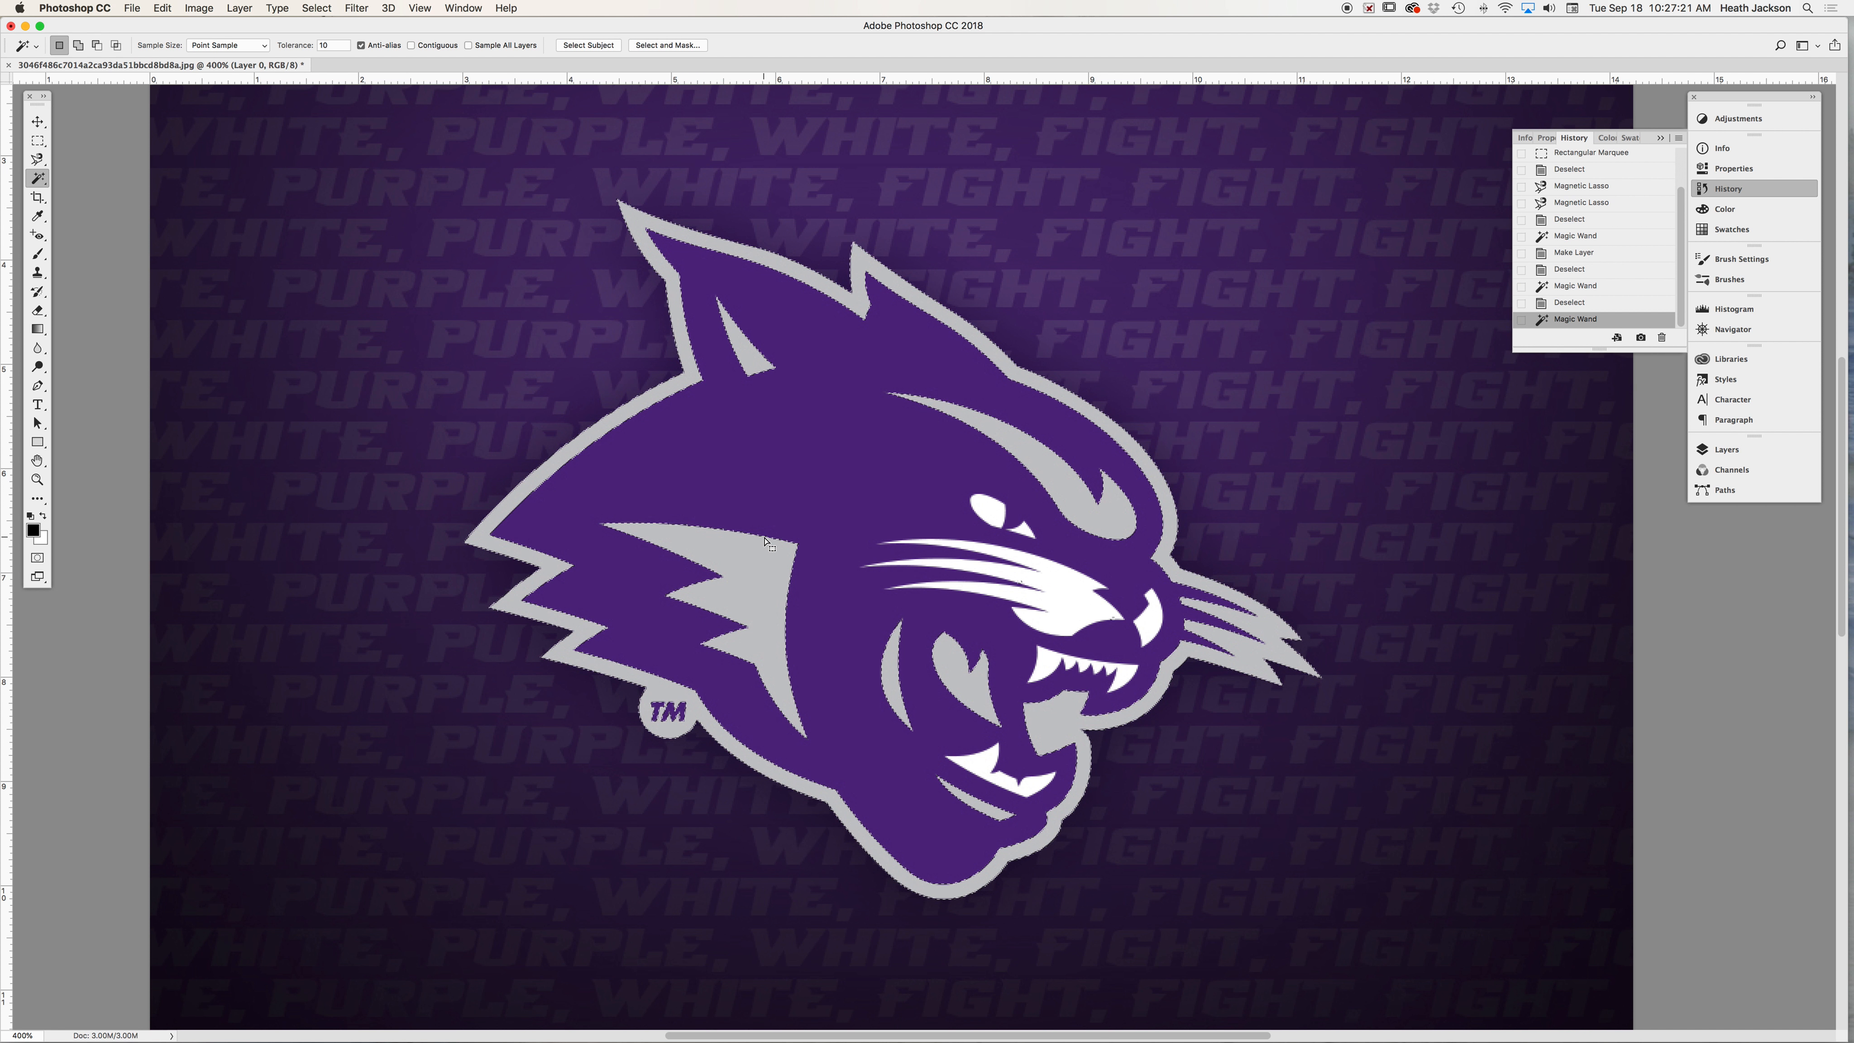
key(super+d)
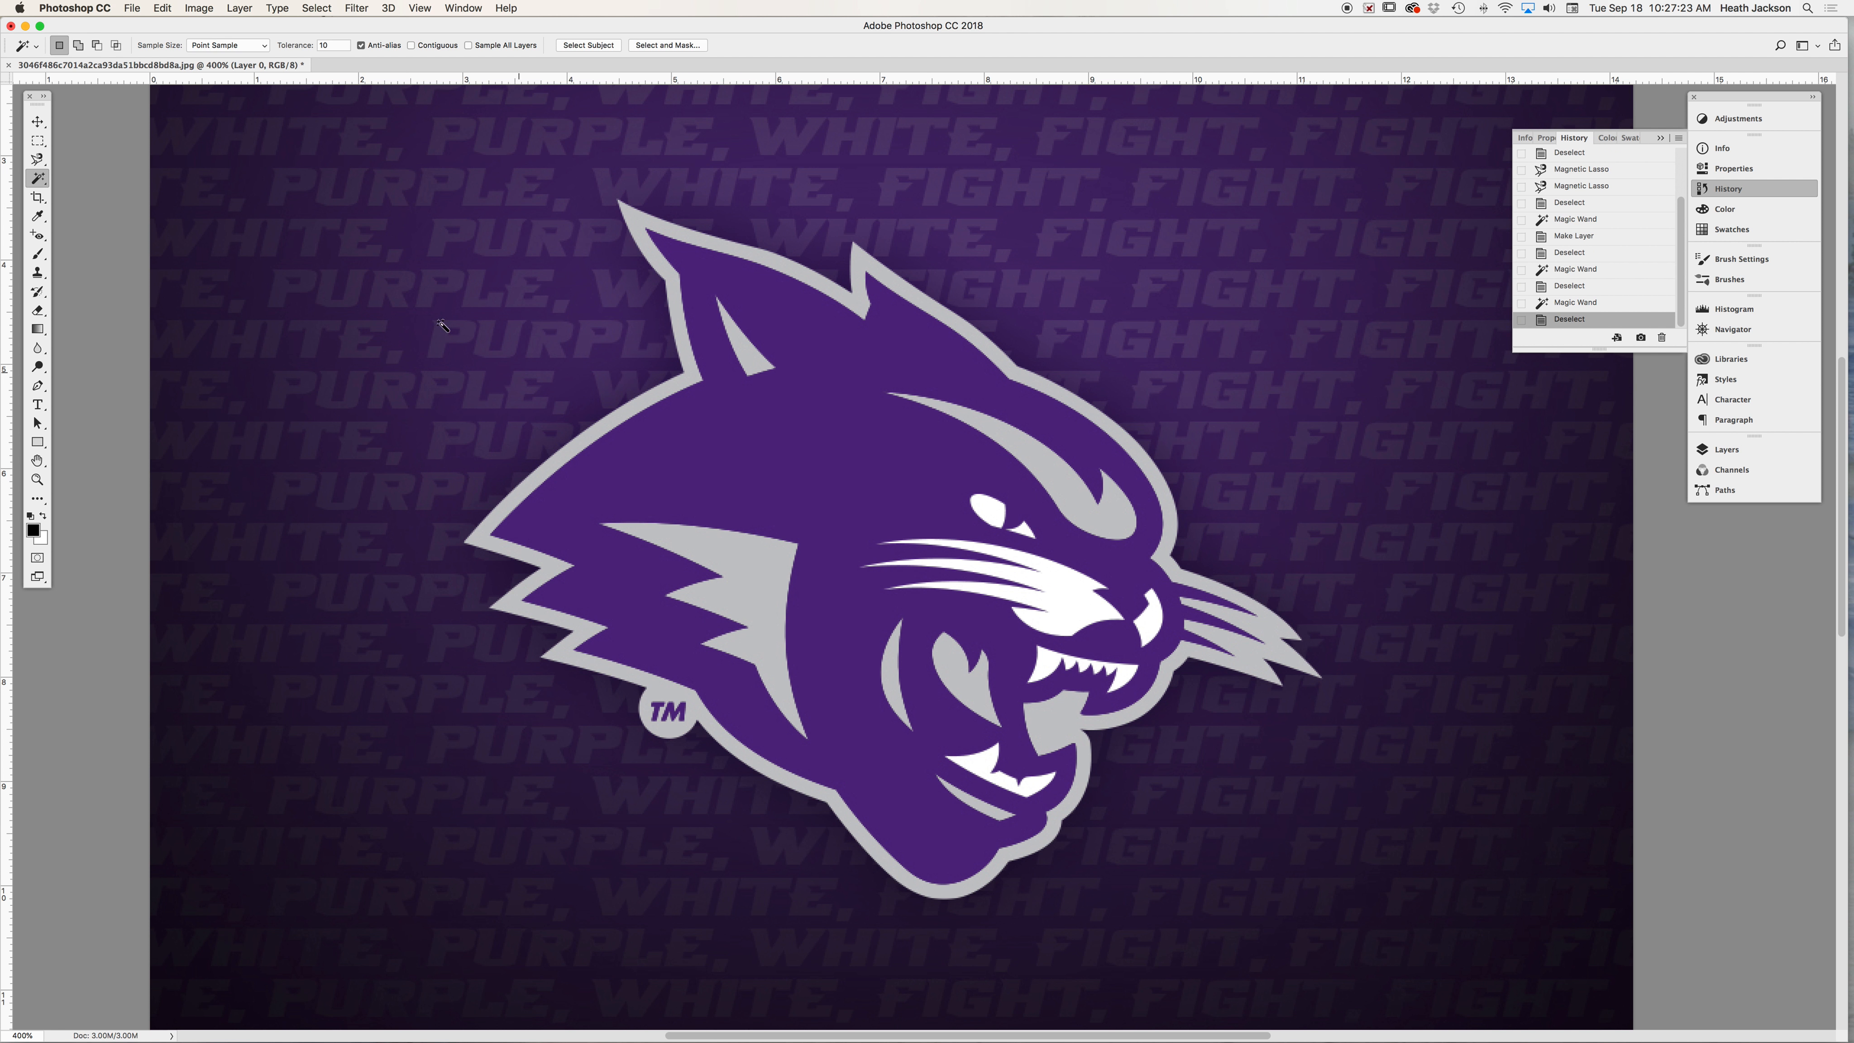
- Select the lighter purple background above the logo with the Magic Wand and add the neighbouring darker bands beside the whiskers
scroll(423, 219, down, 5)
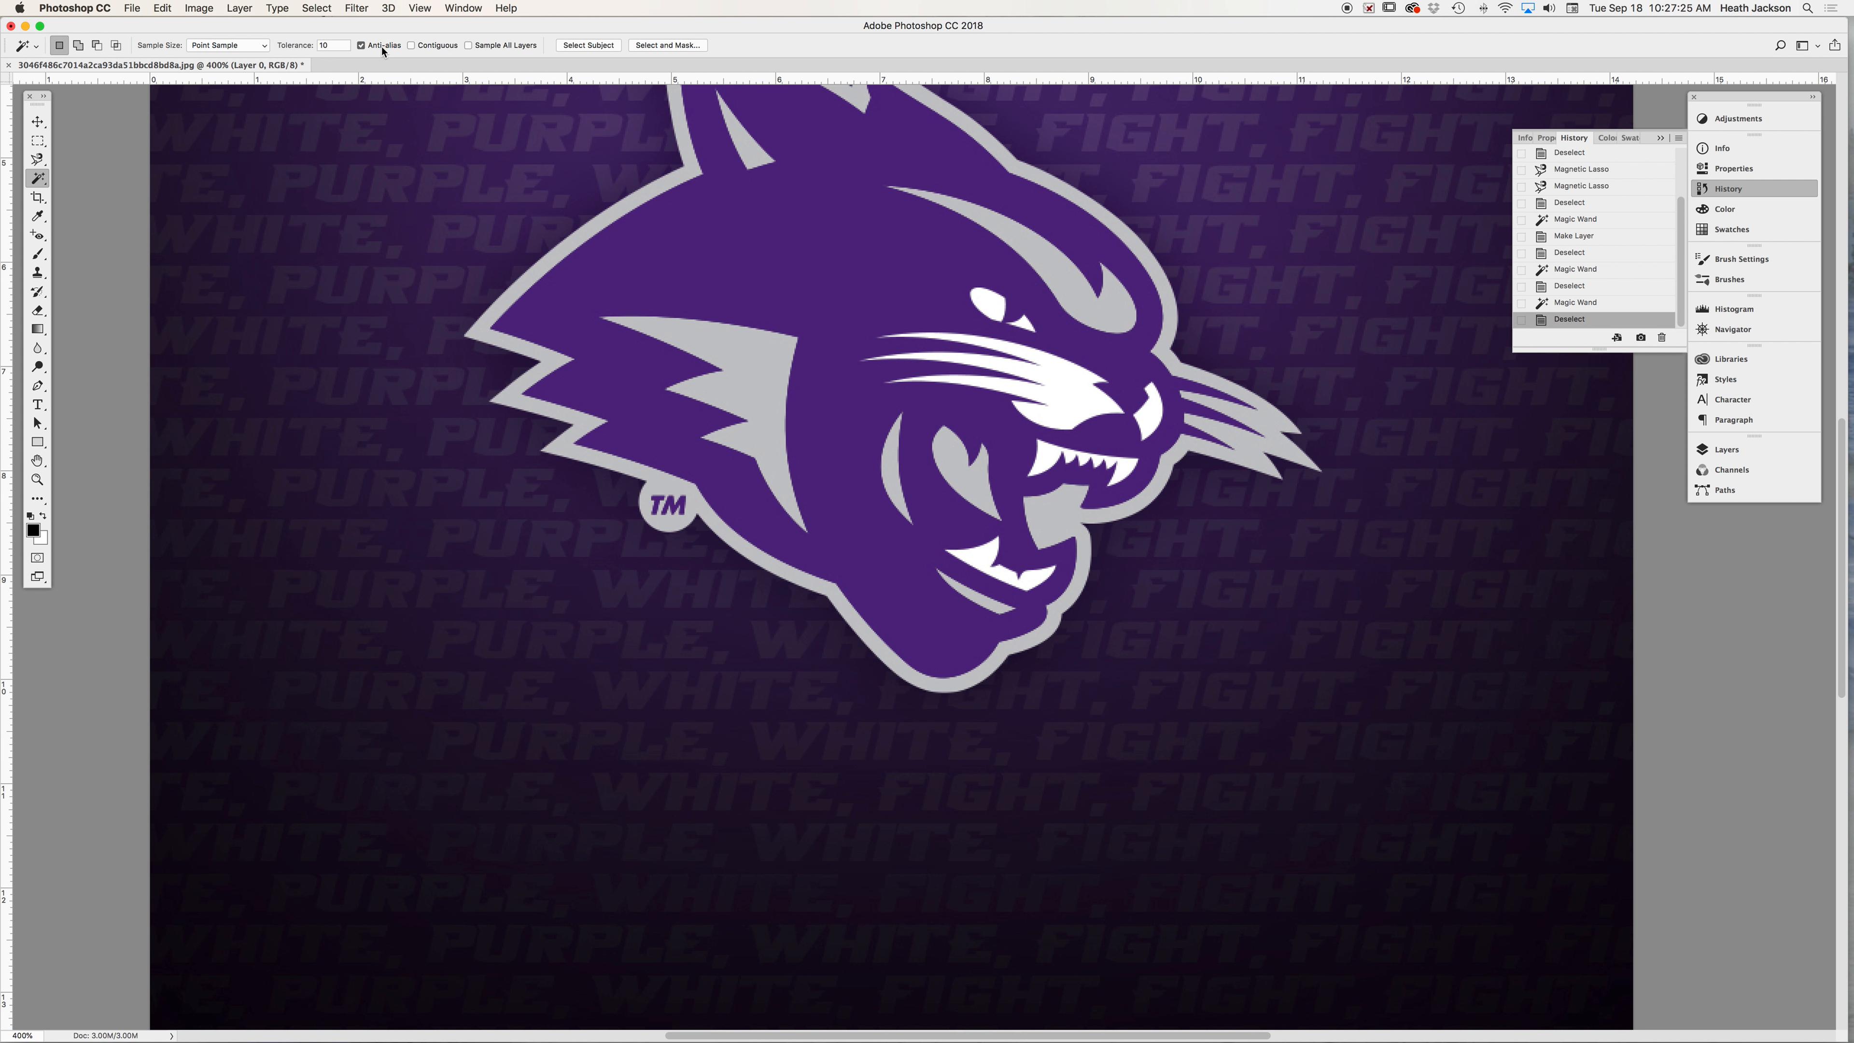
scroll(688, 228, up, 10)
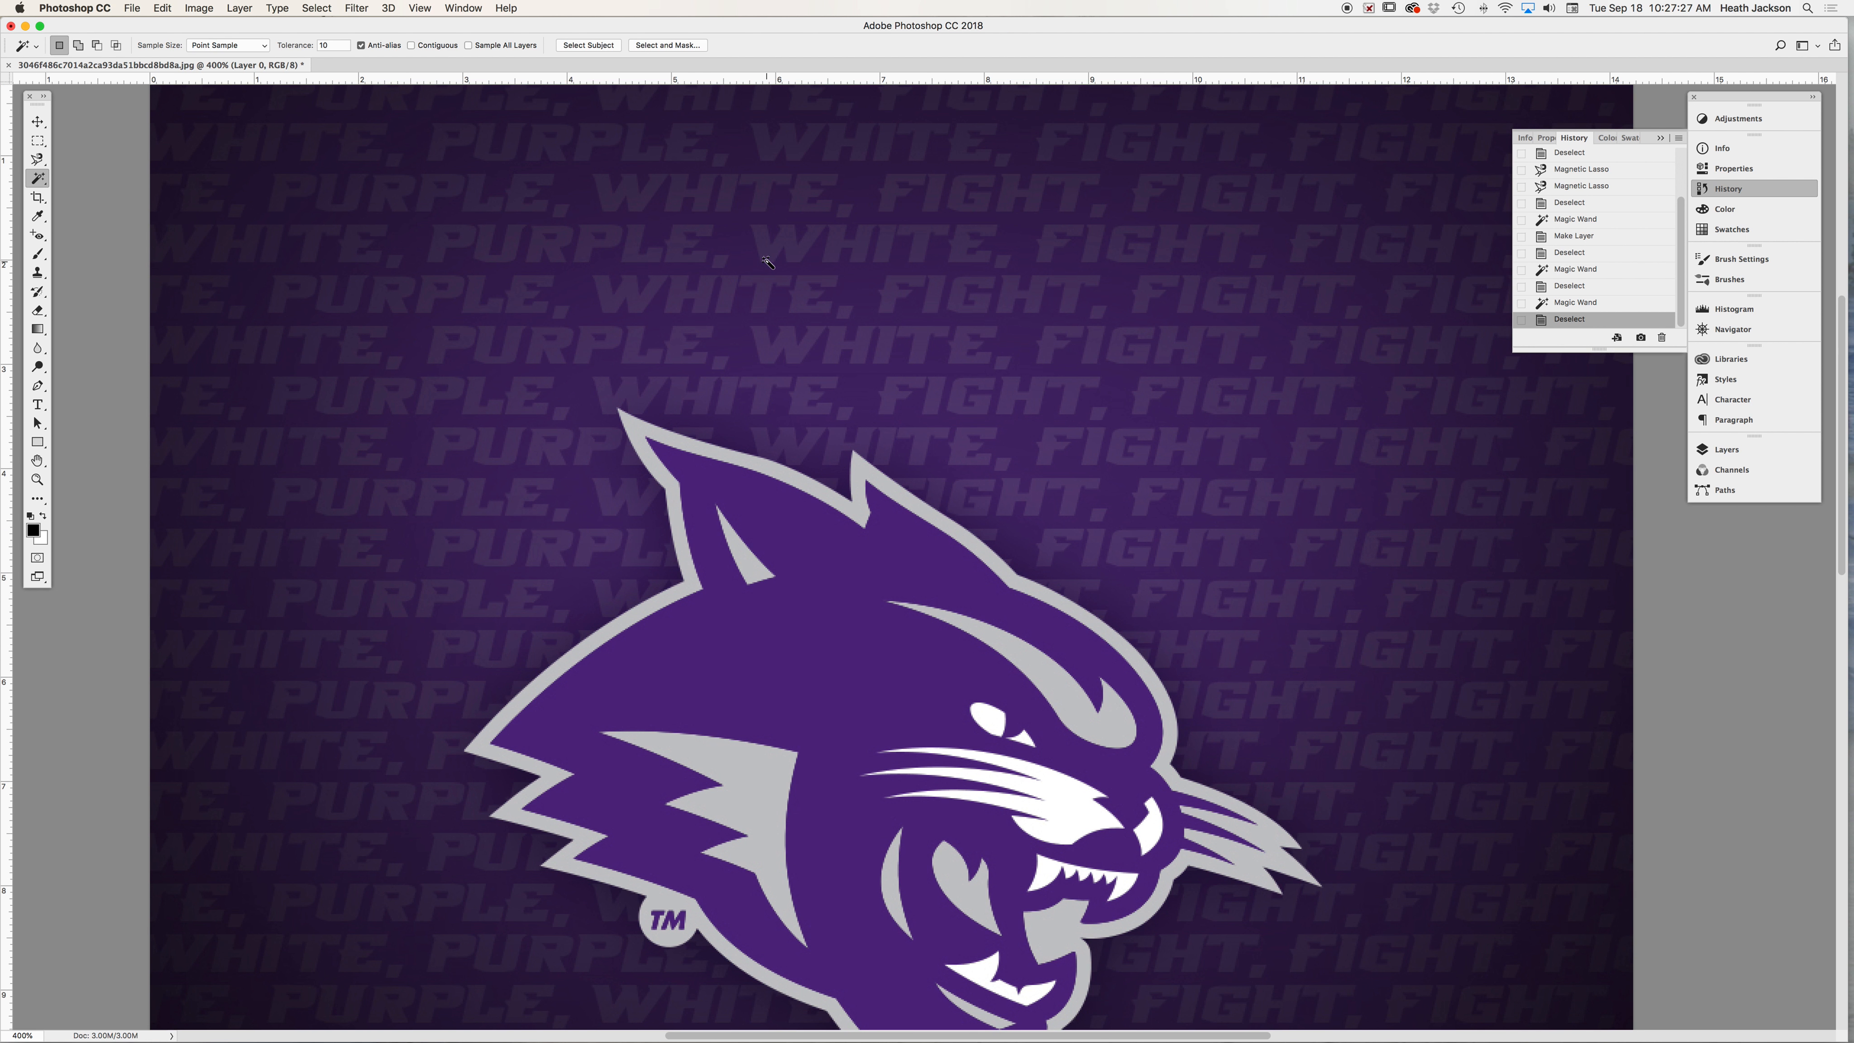
scroll(767, 263, down, 4)
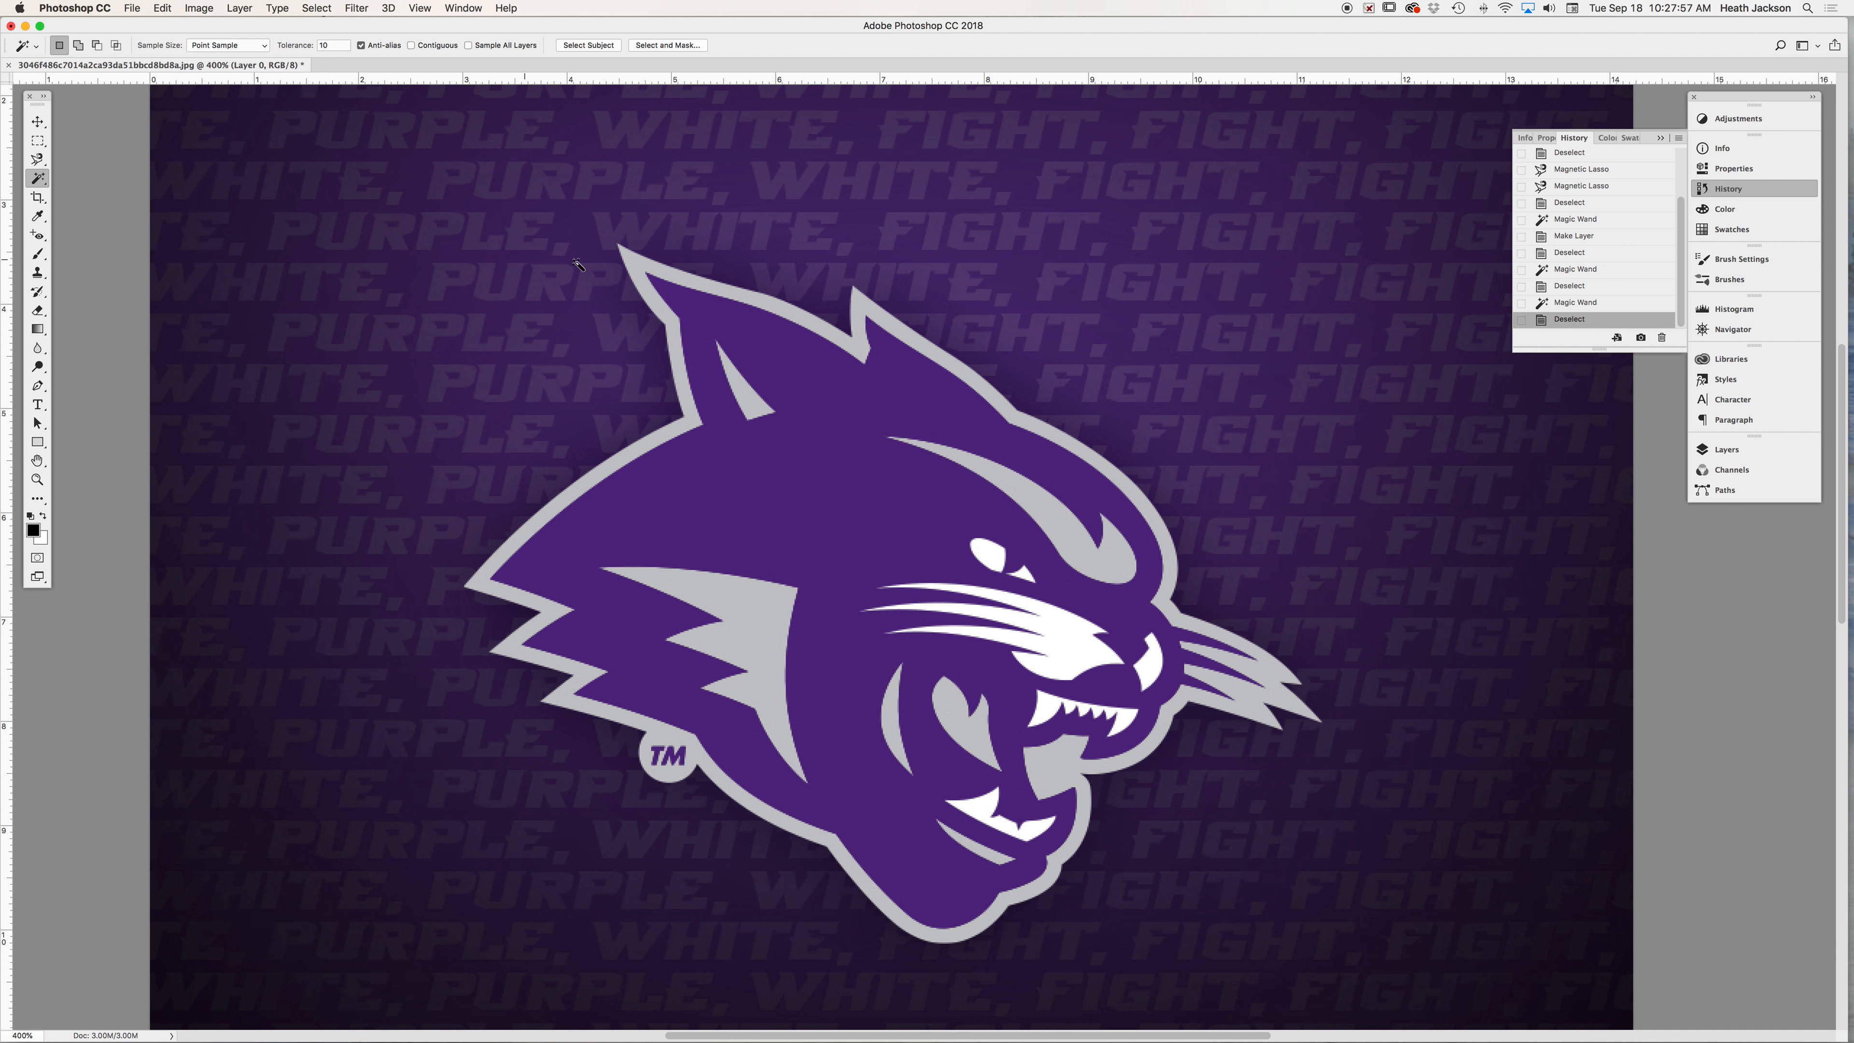
click(1119, 437)
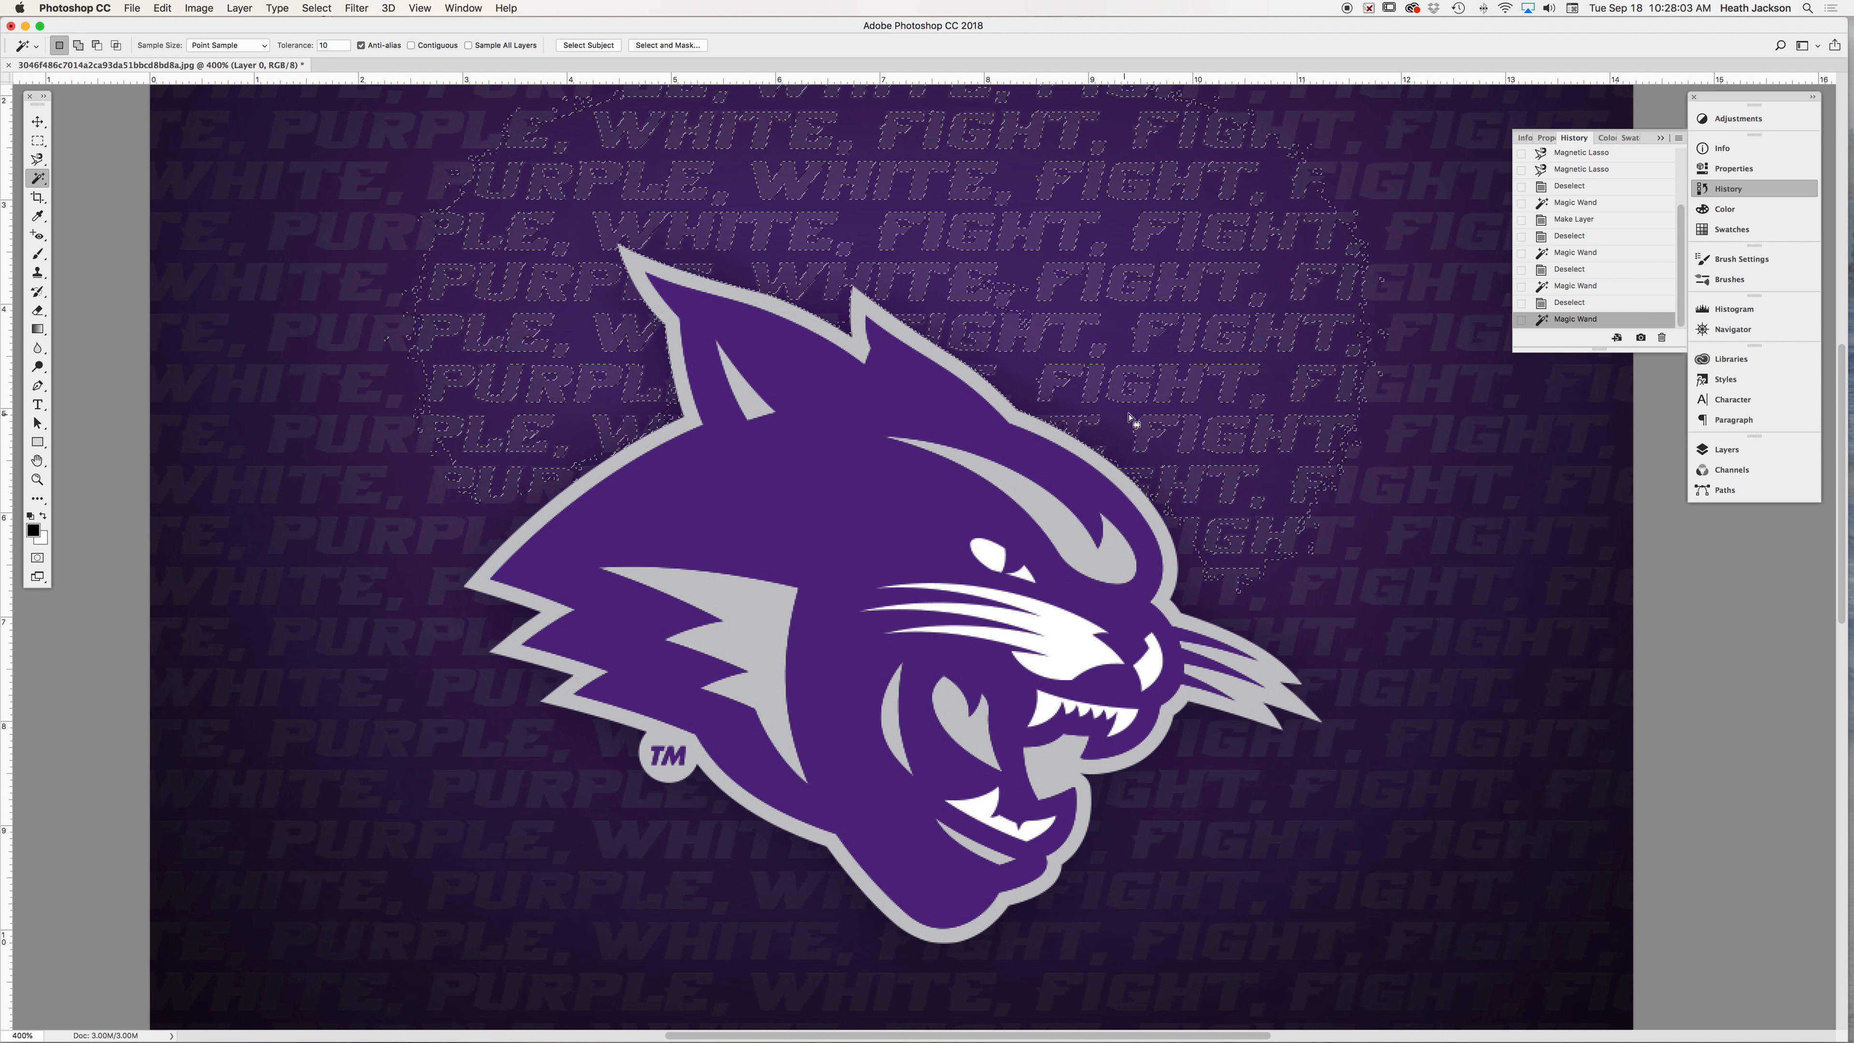
key(shift)
shift+click(1192, 434)
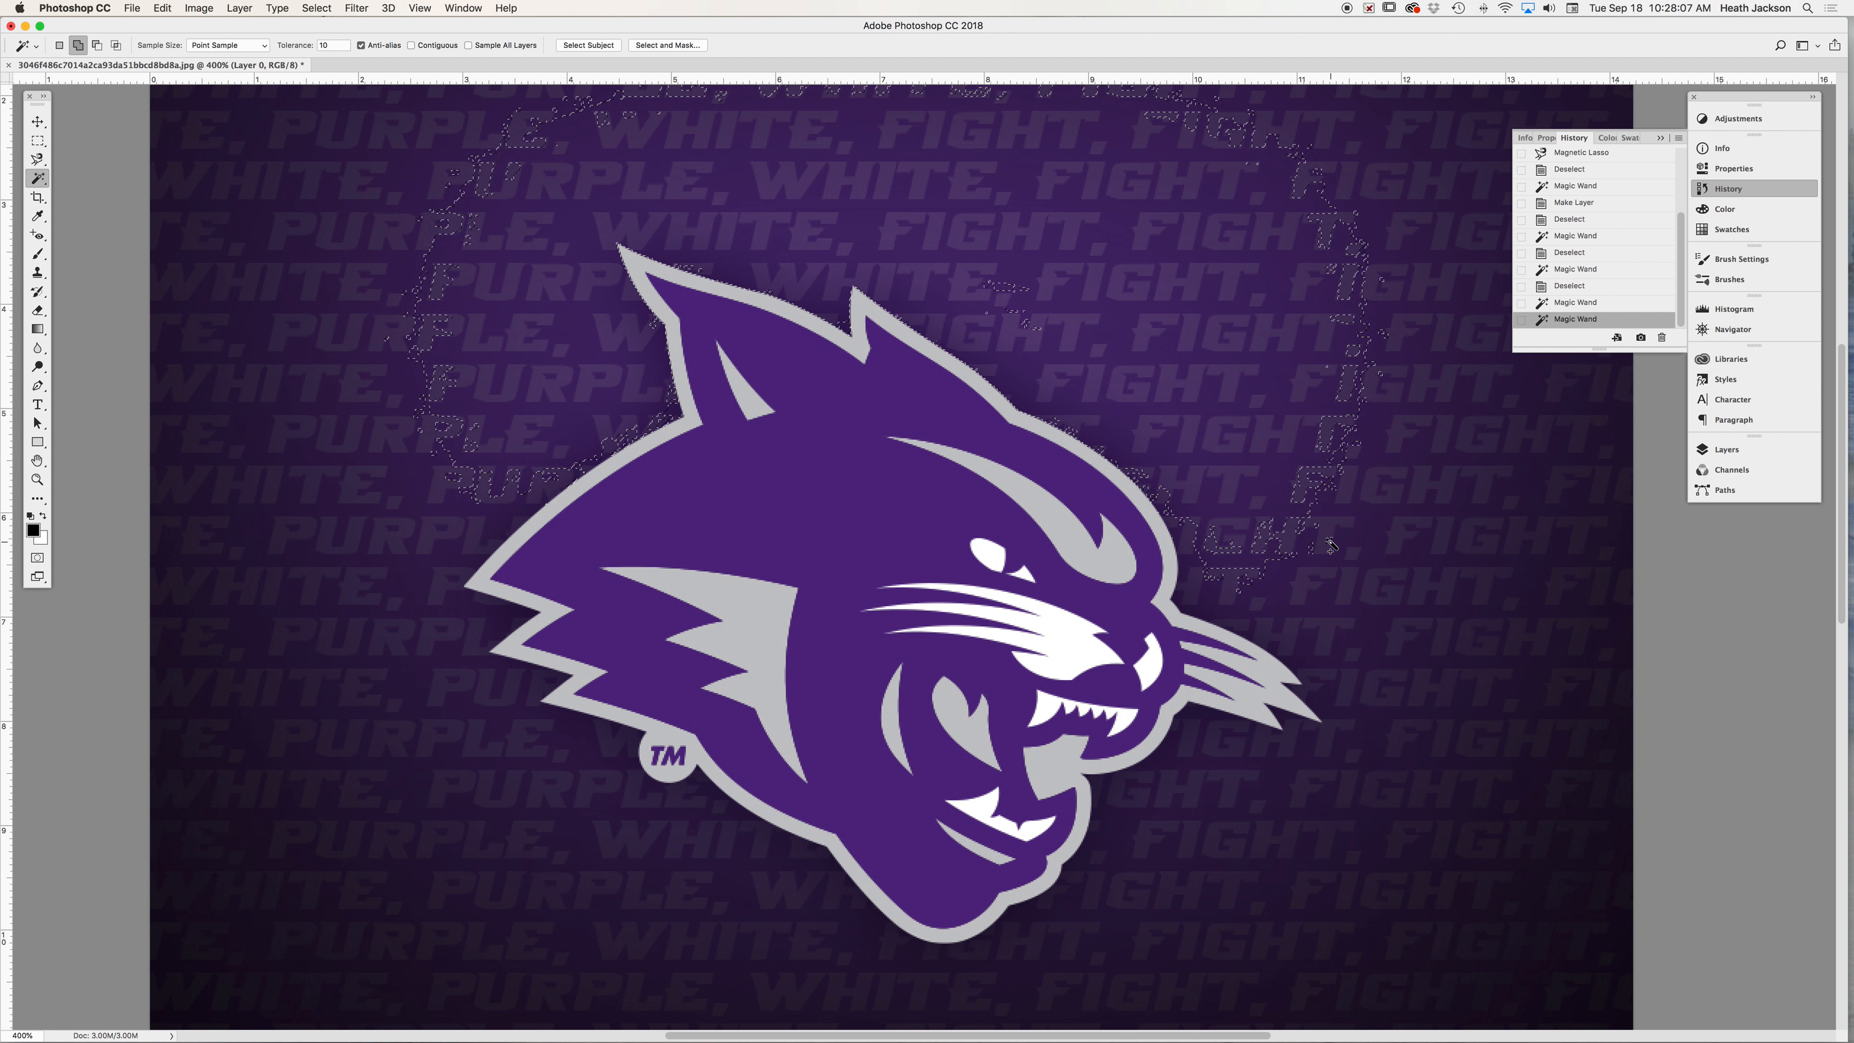
shift+click(1306, 581)
shift+click(1352, 666)
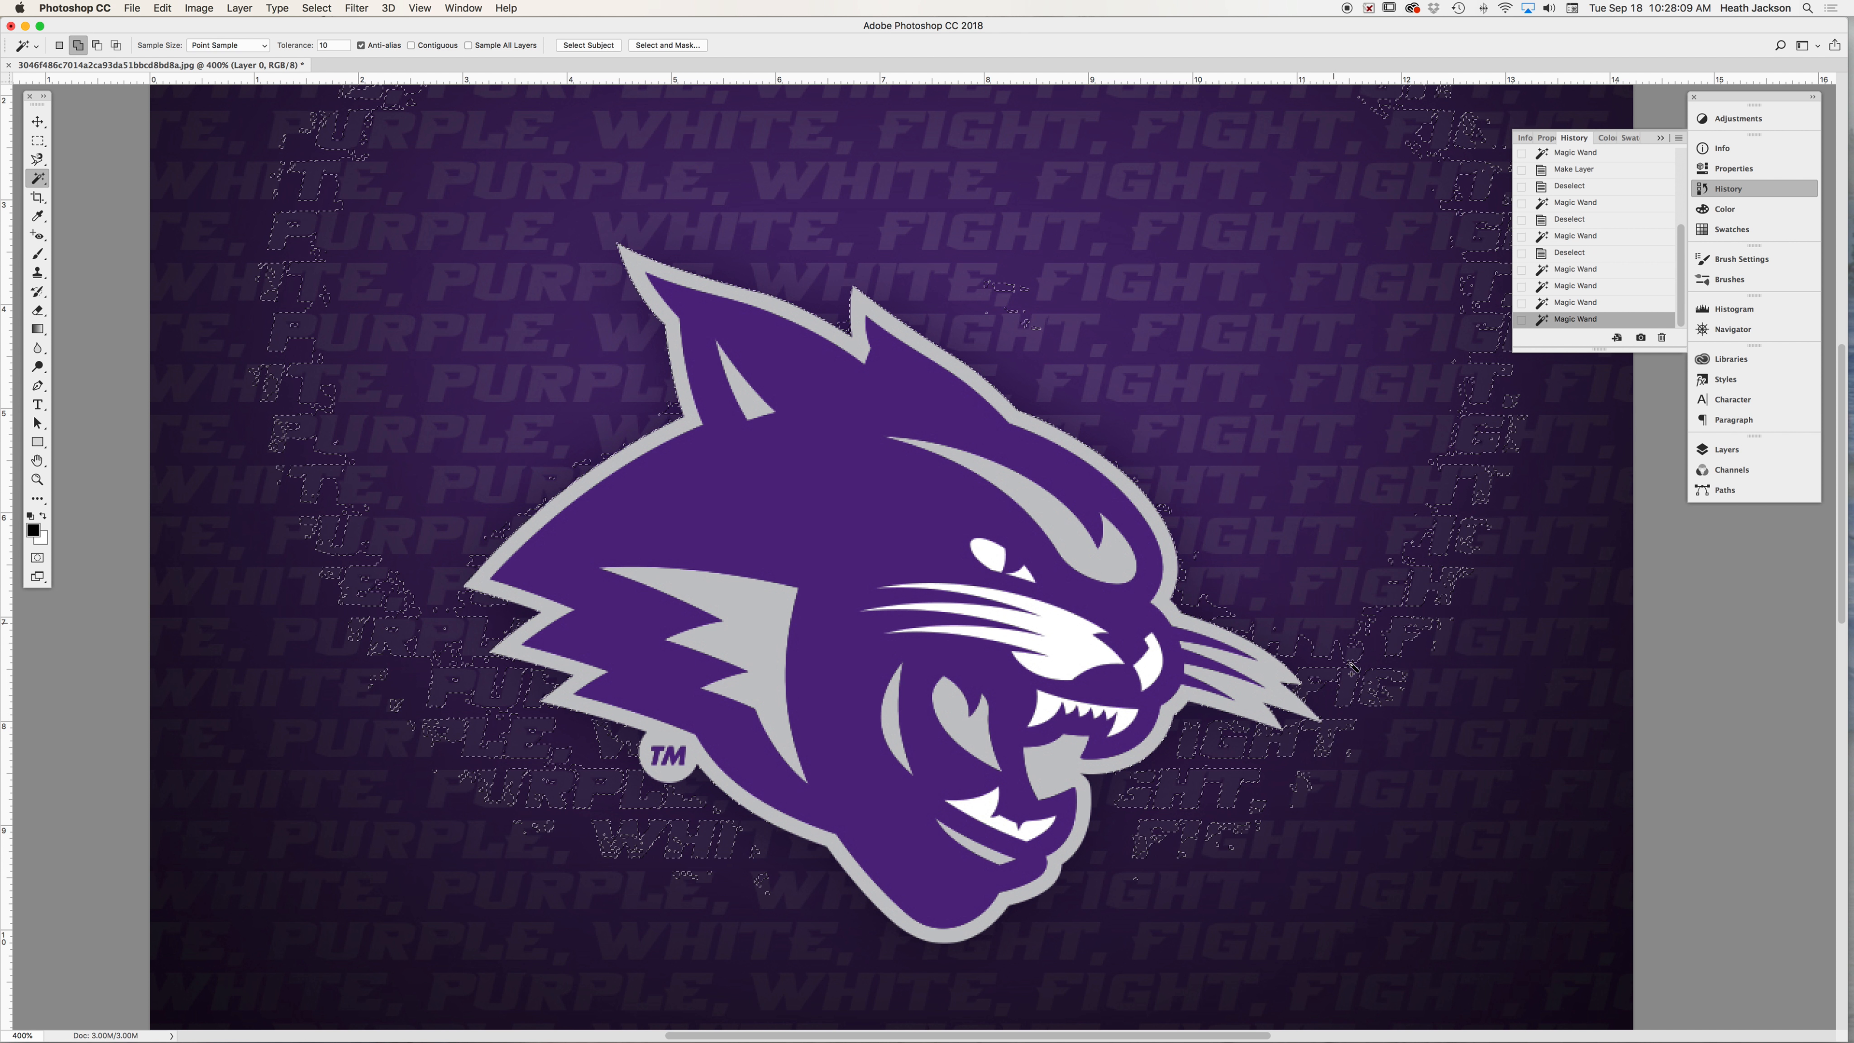
- Extend the background selection with the darker purple shades and lettering below the whiskers and toward the lower corner
shift+click(1392, 730)
shift+click(1464, 795)
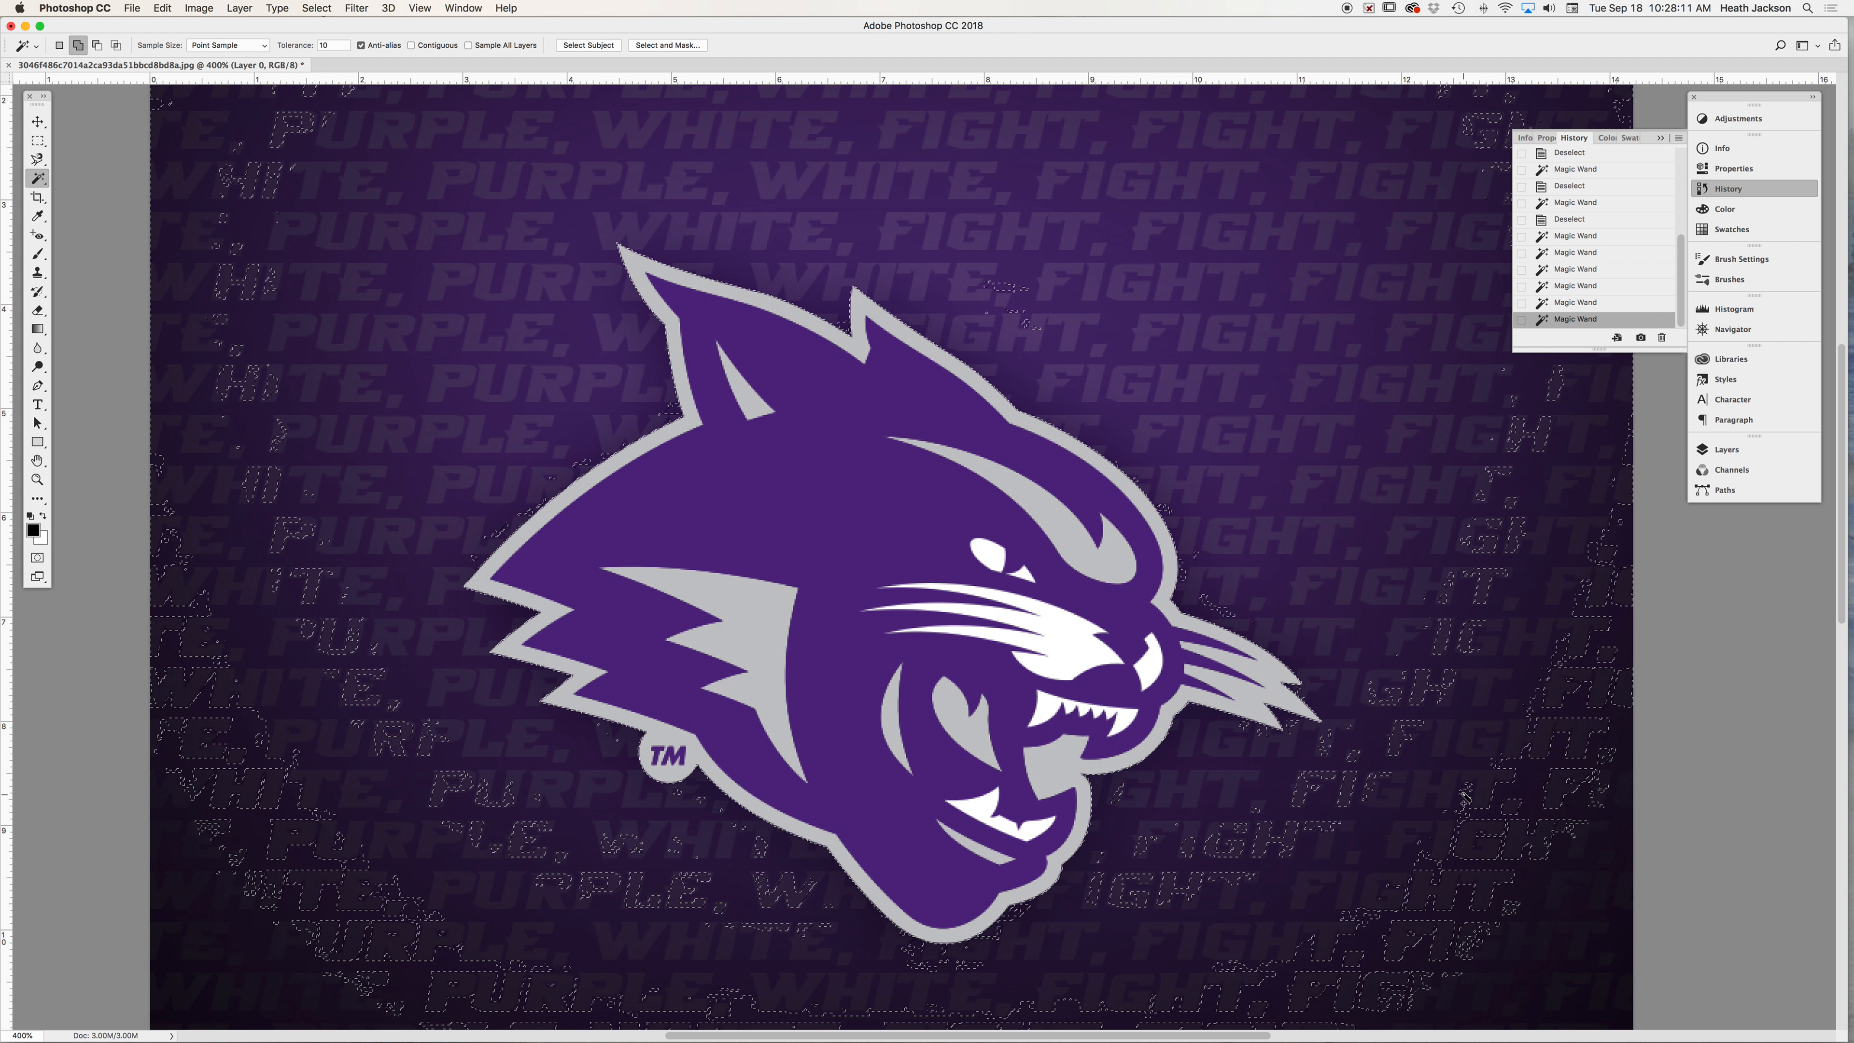
shift+click(1567, 932)
shift+click(1456, 873)
shift+click(1309, 779)
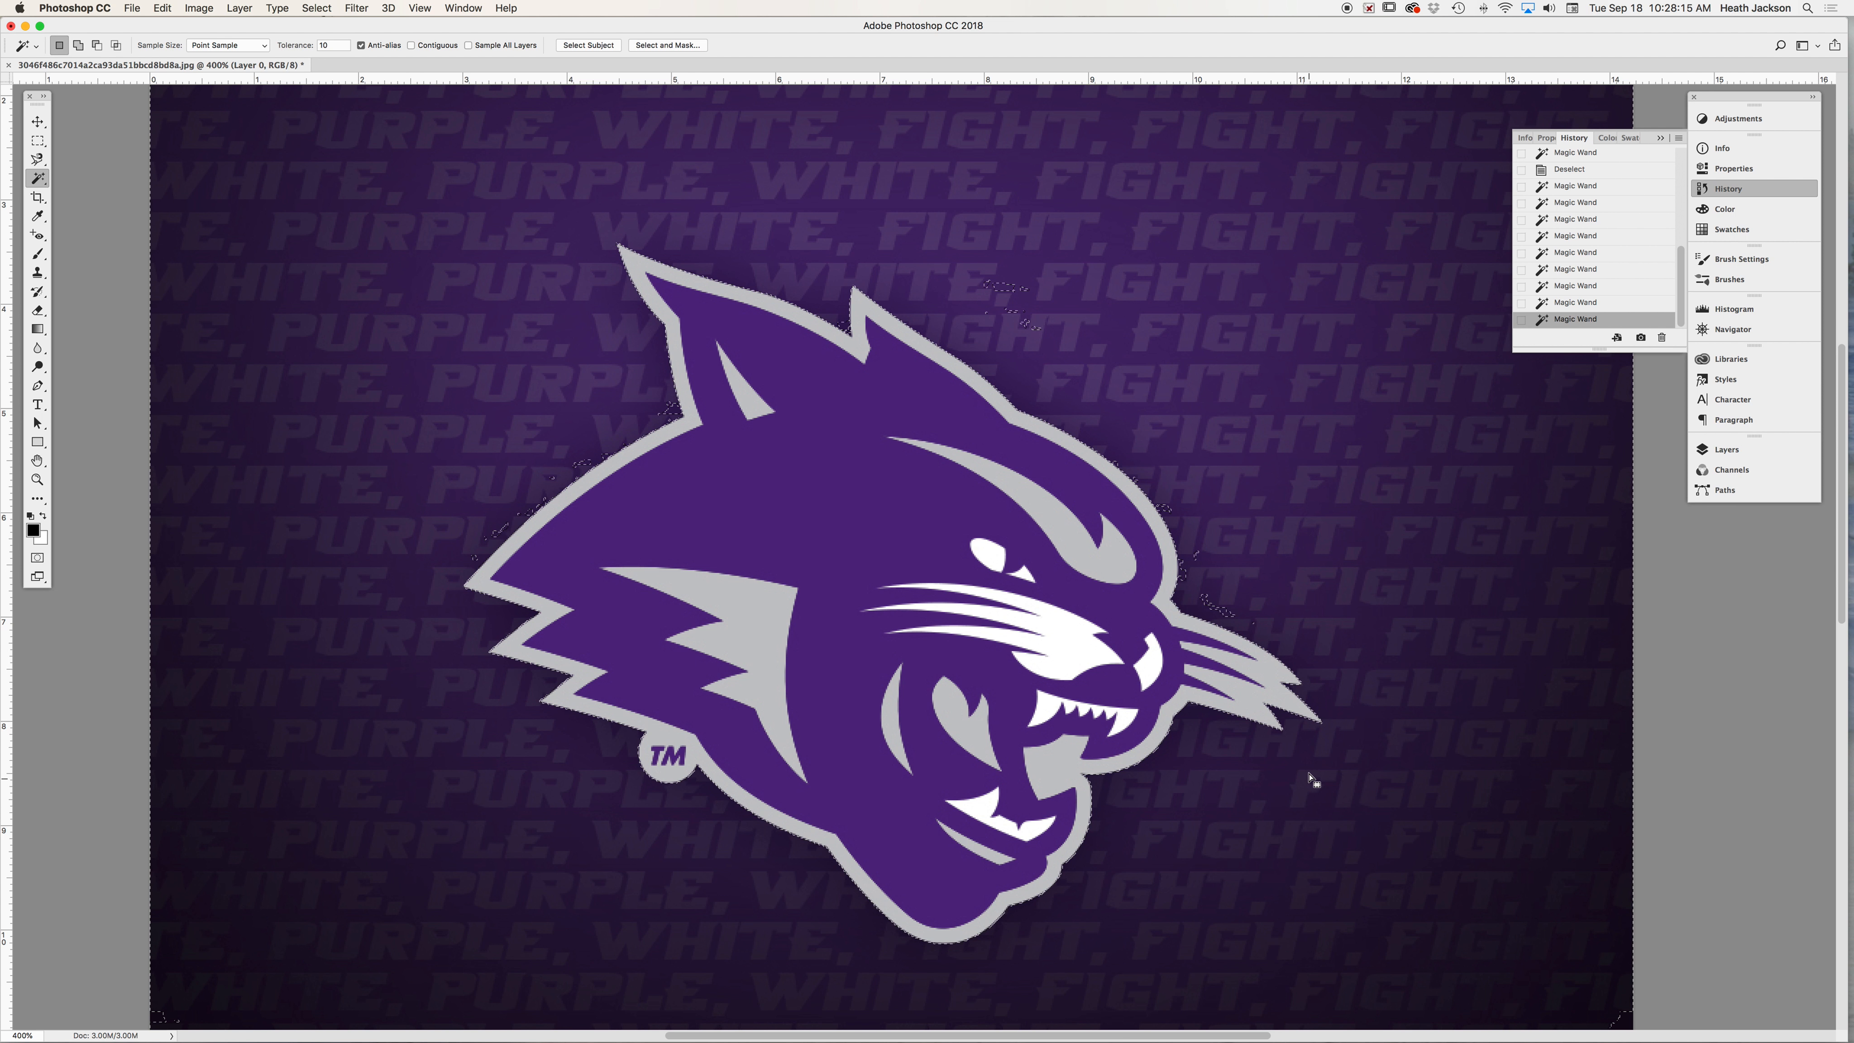
- Add the leftover patches near the nose, behind the ears and in the dark lower background to the selection, and check its coverage
shift+click(1212, 611)
shift+click(1042, 333)
drag(933, 903, 981, 506)
shift+click(1498, 967)
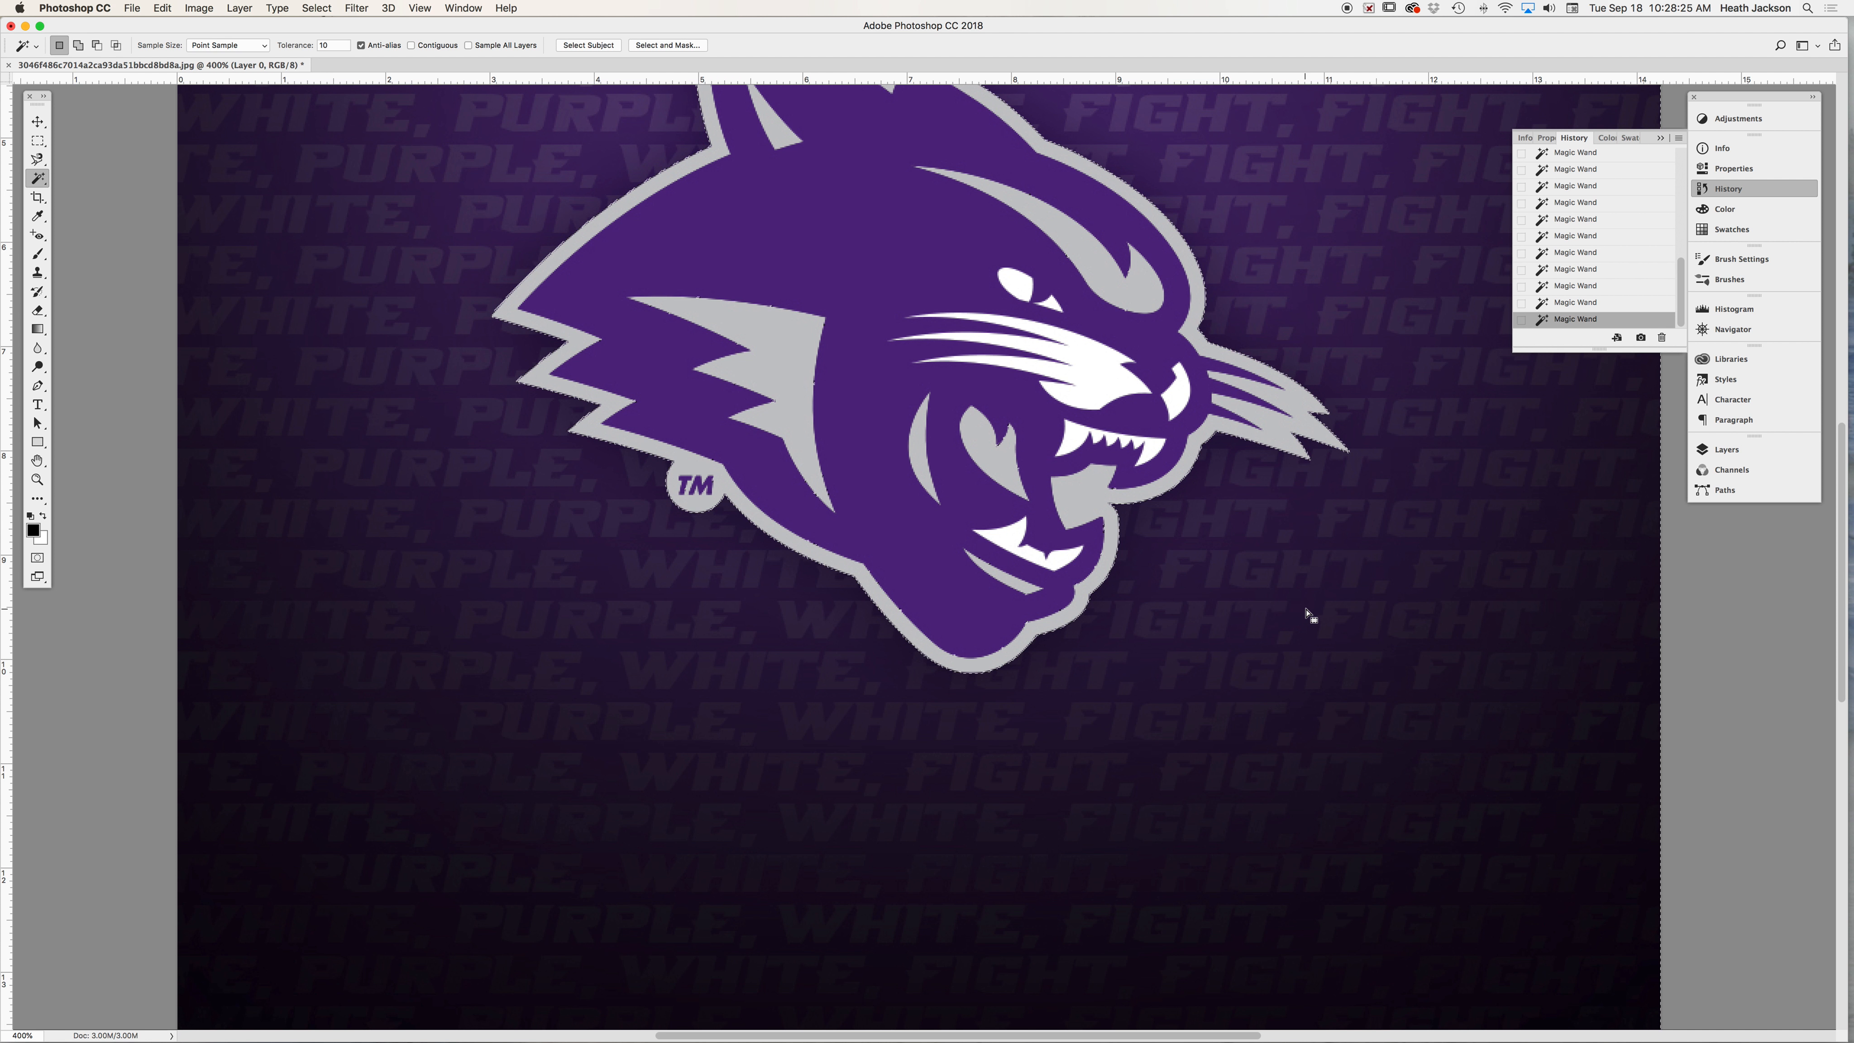
scroll(1307, 615, up, 10)
scroll(1306, 613, down, 4)
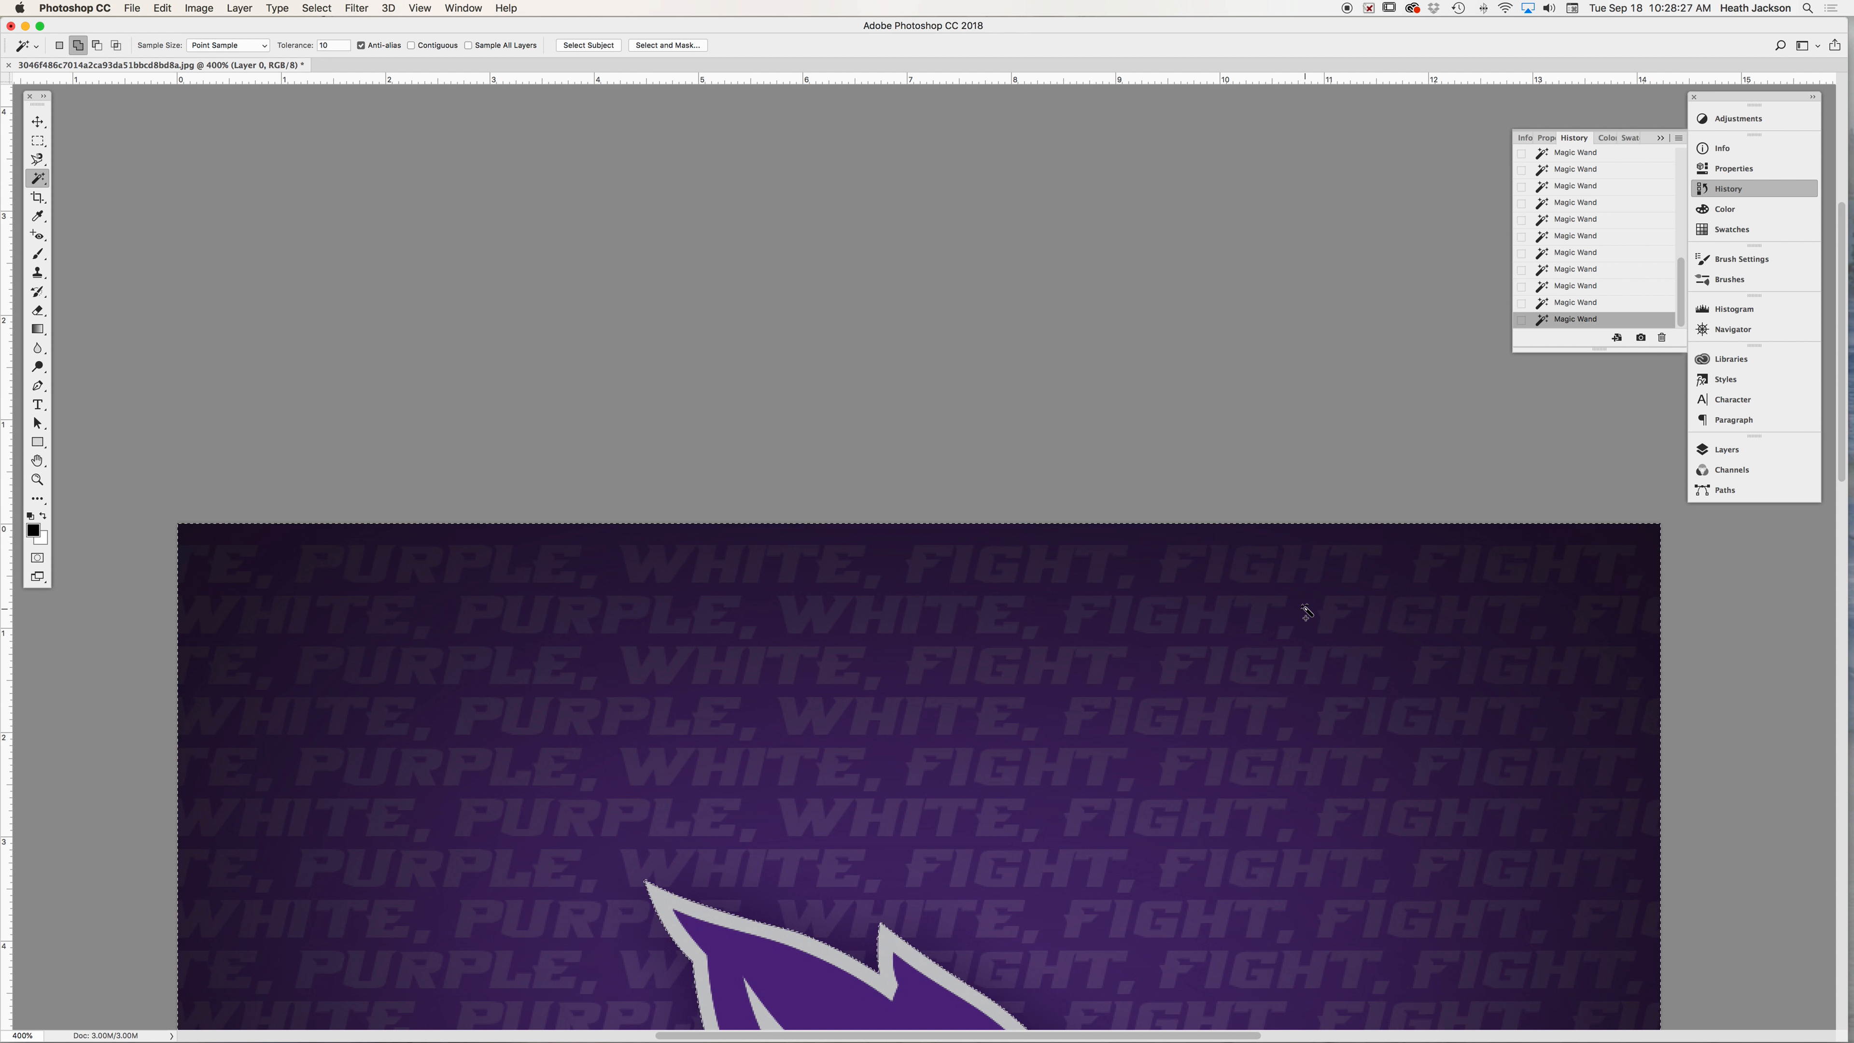
scroll(1306, 613, down, 10)
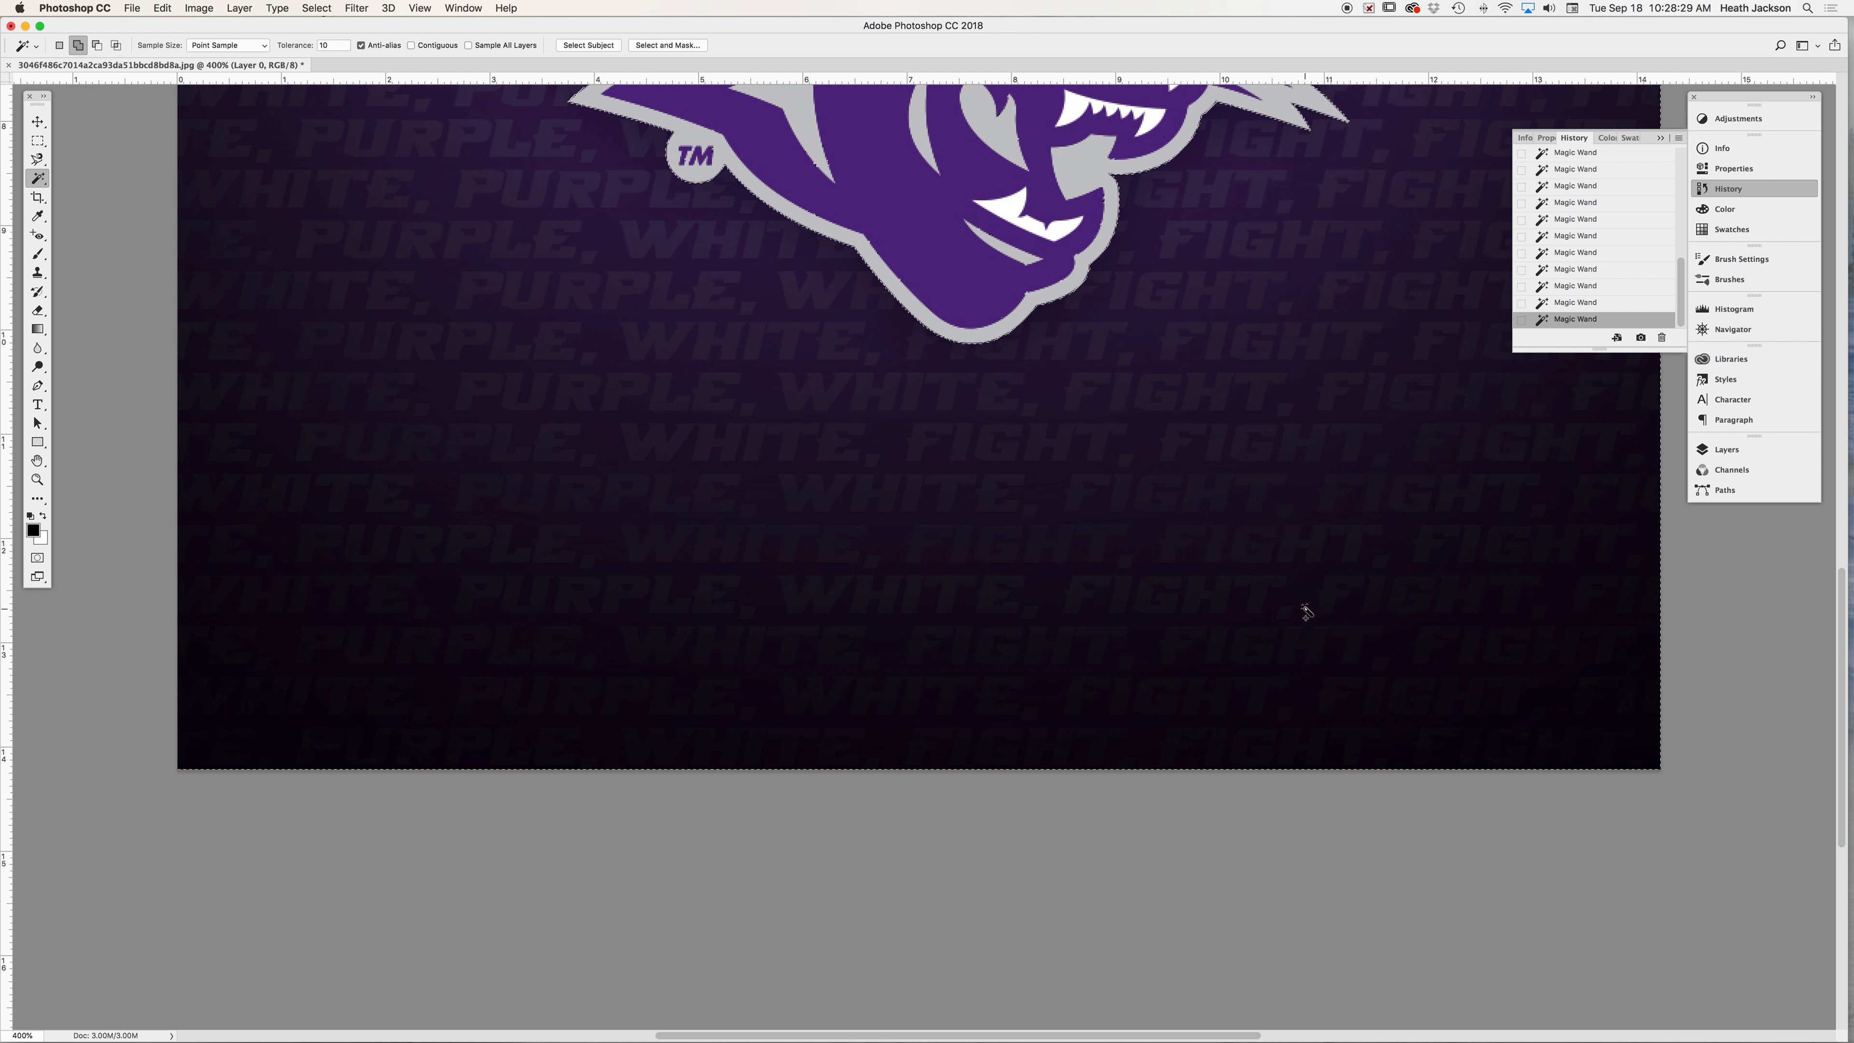
scroll(1306, 614, up, 8)
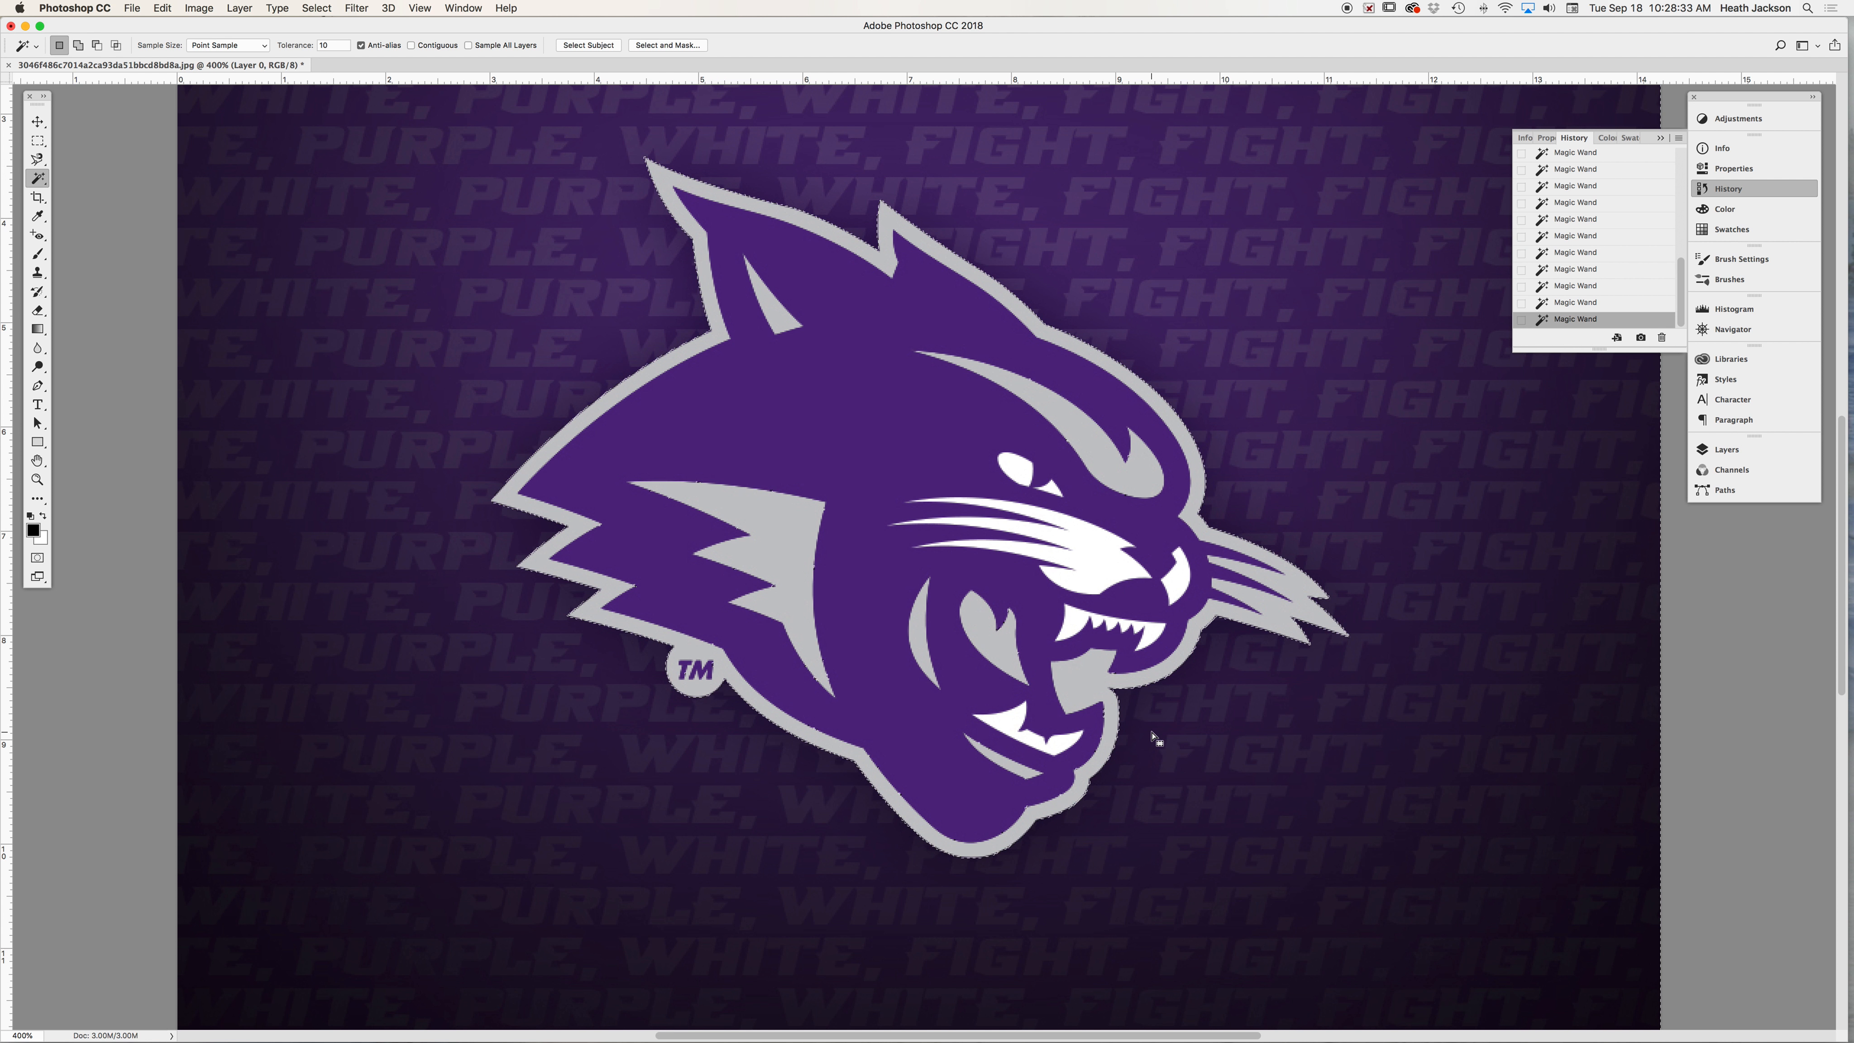
- Delete the selected background around the logo, toggle the deletion to compare the result, and finish by undoing it and deselecting
key(Delete)
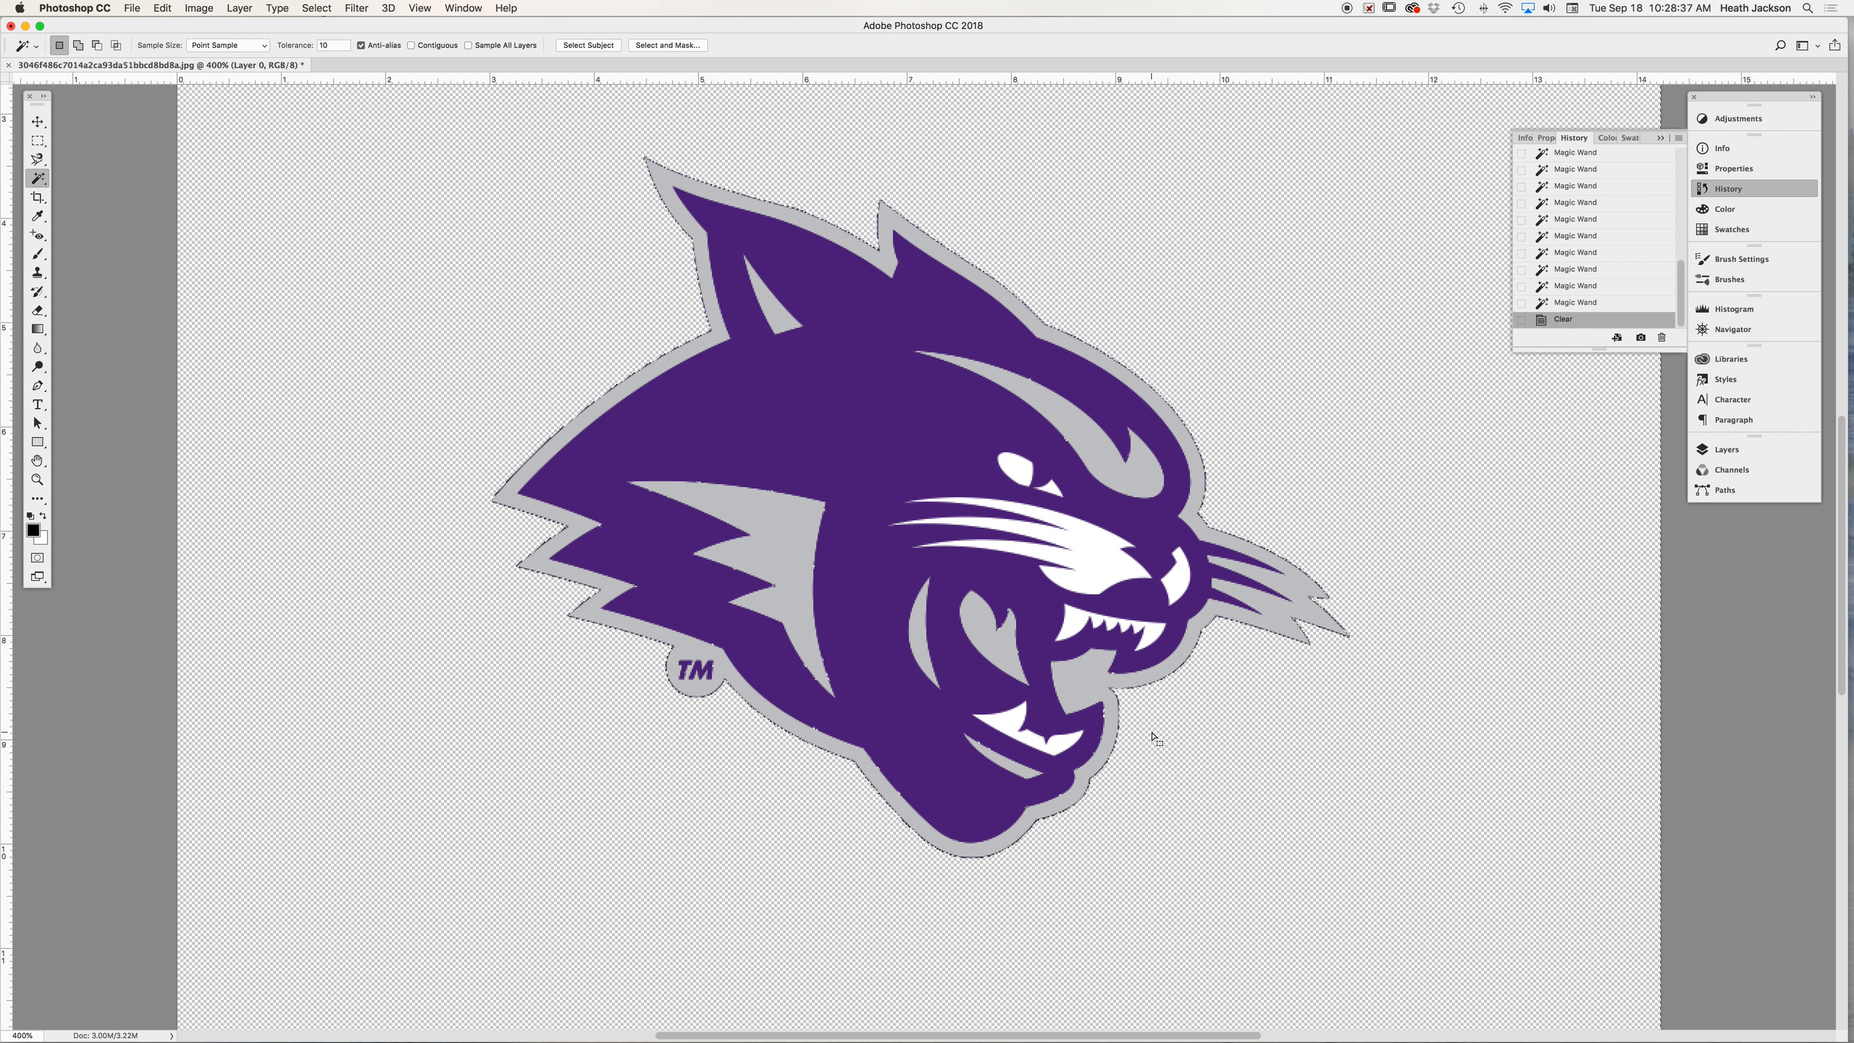
key(super+z)
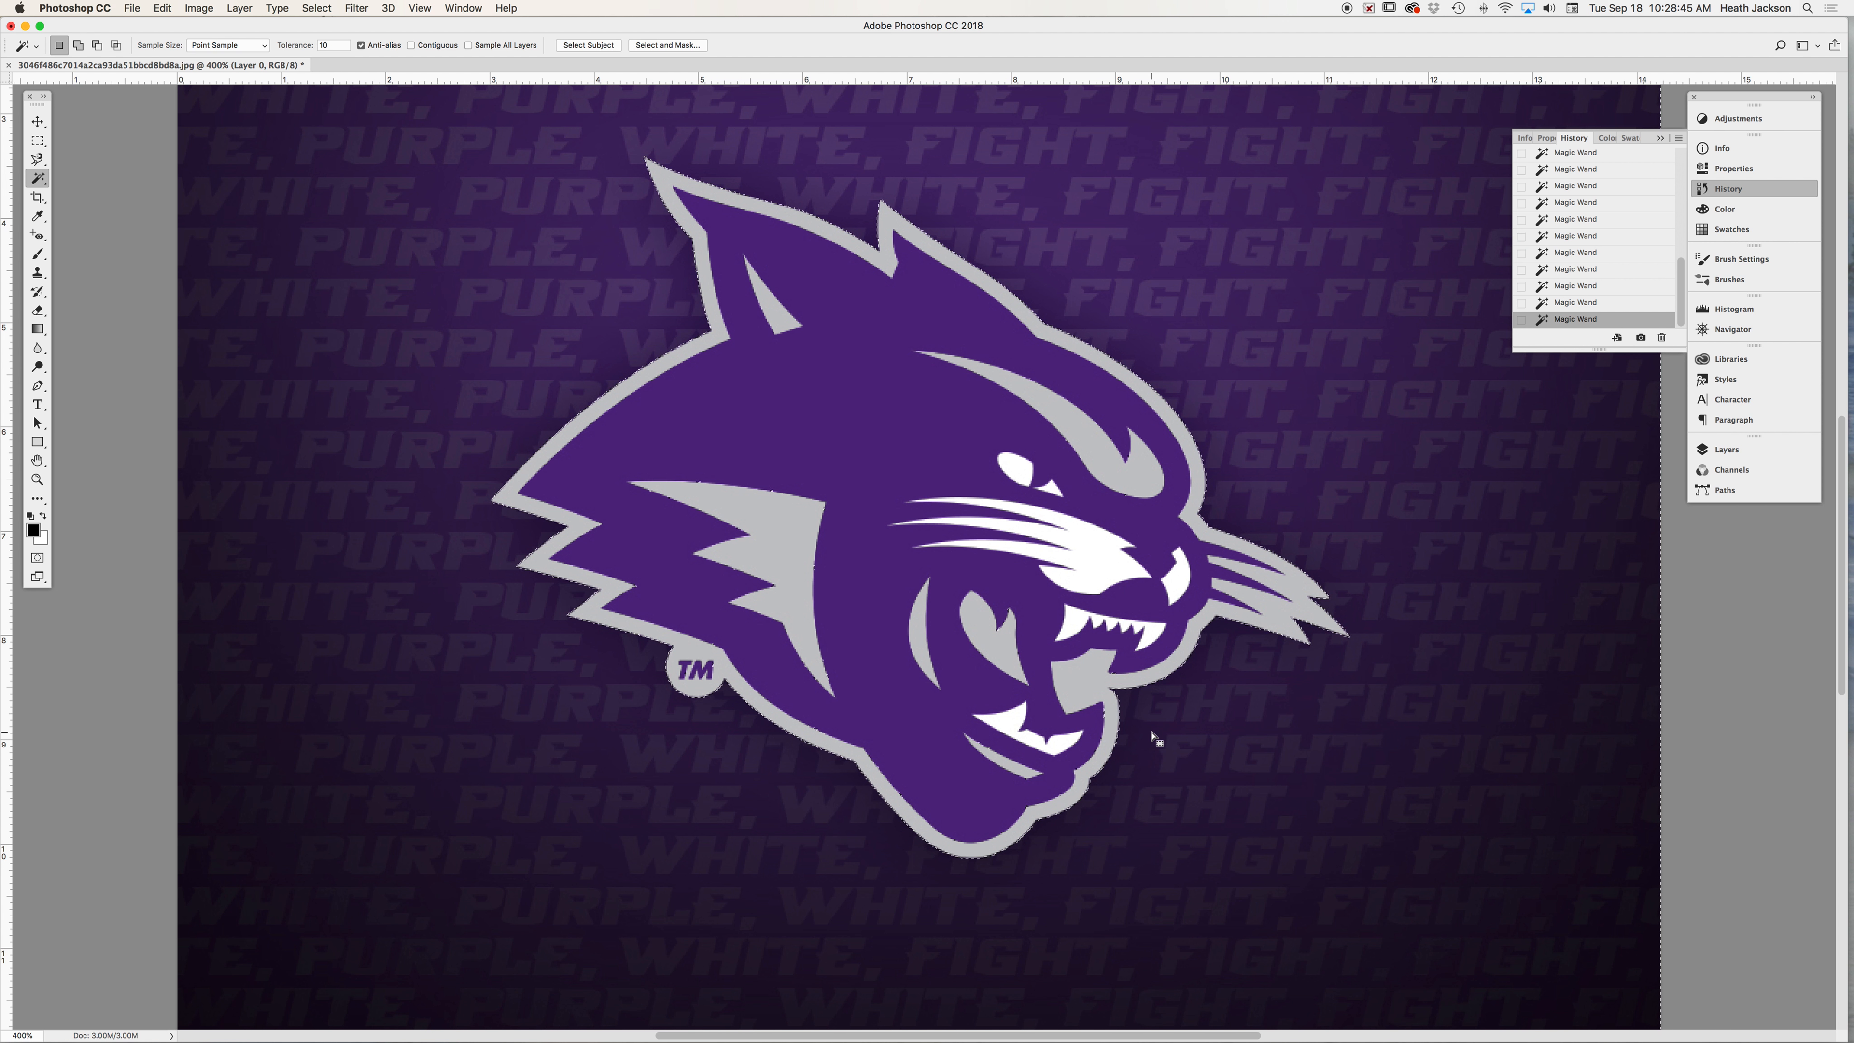
key(super+z)
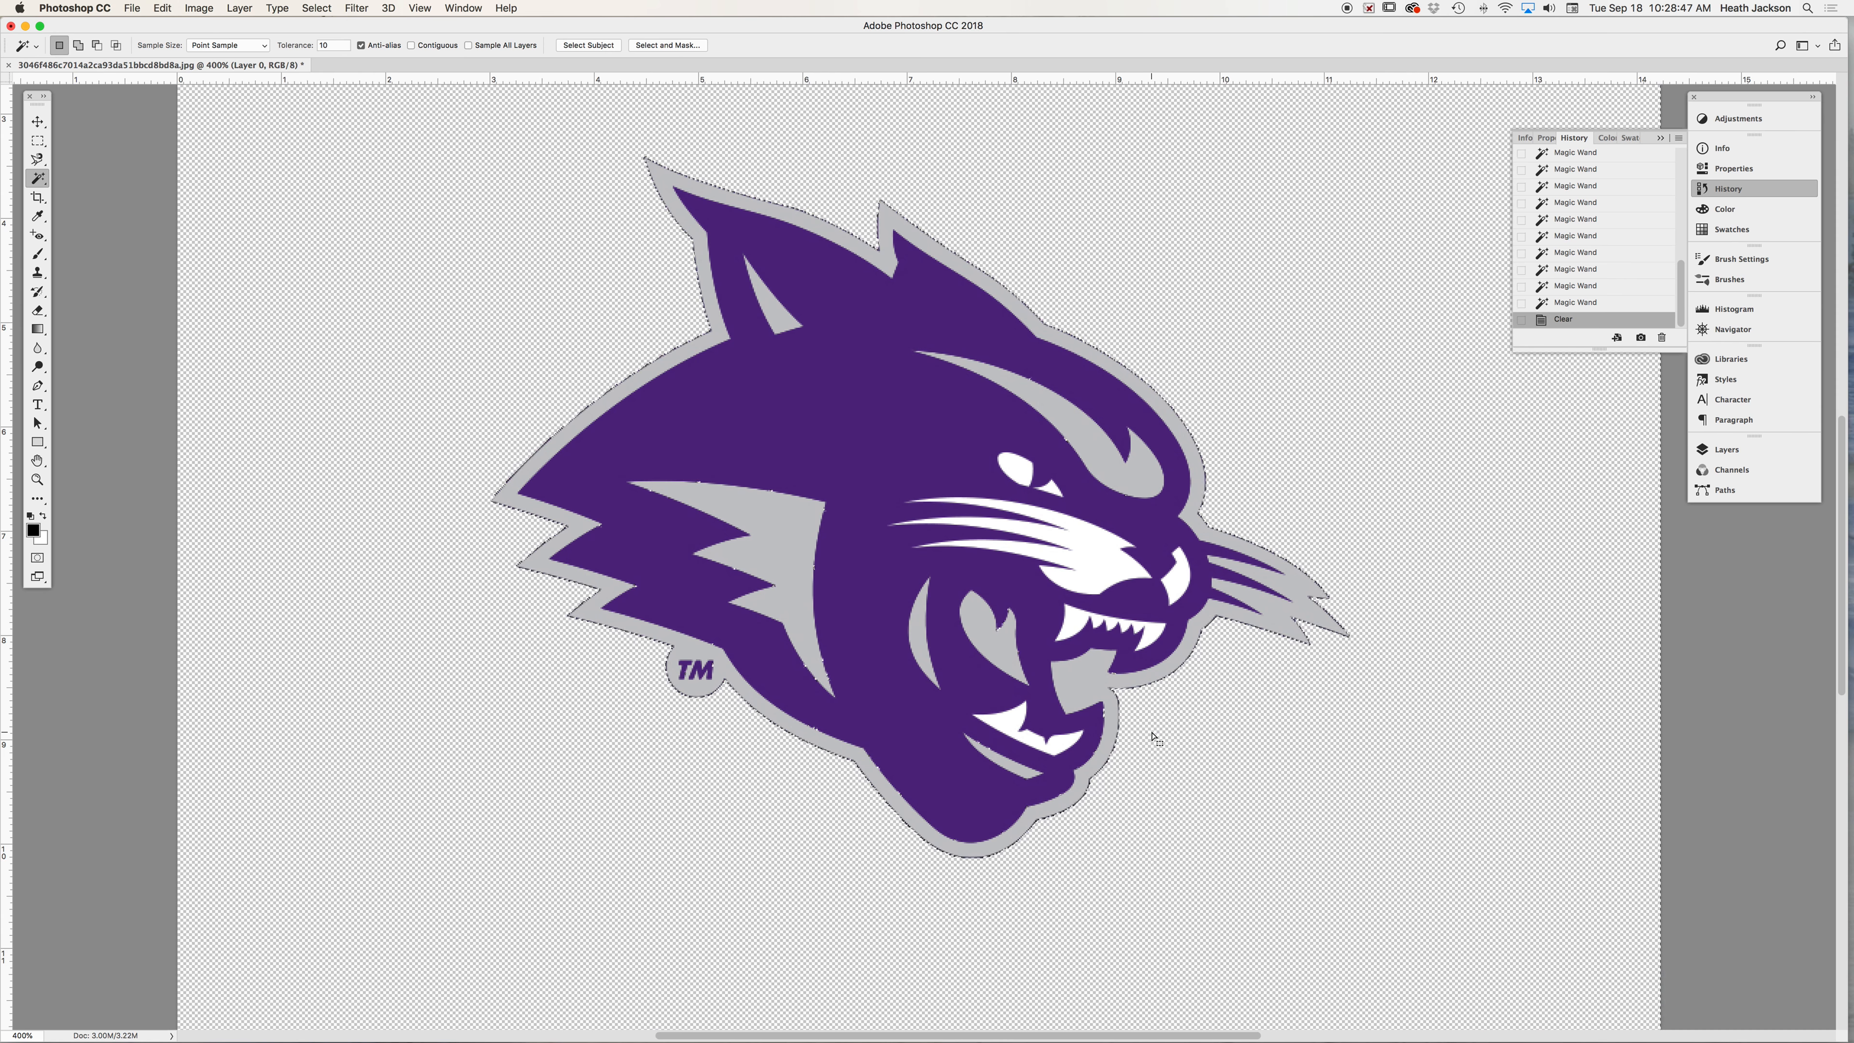
key(super+z)
key(super+d)
- Select the lettering shade beside the forehead with the Magic Wand and add the darker purple between the letters
drag(1198, 337, 1131, 395)
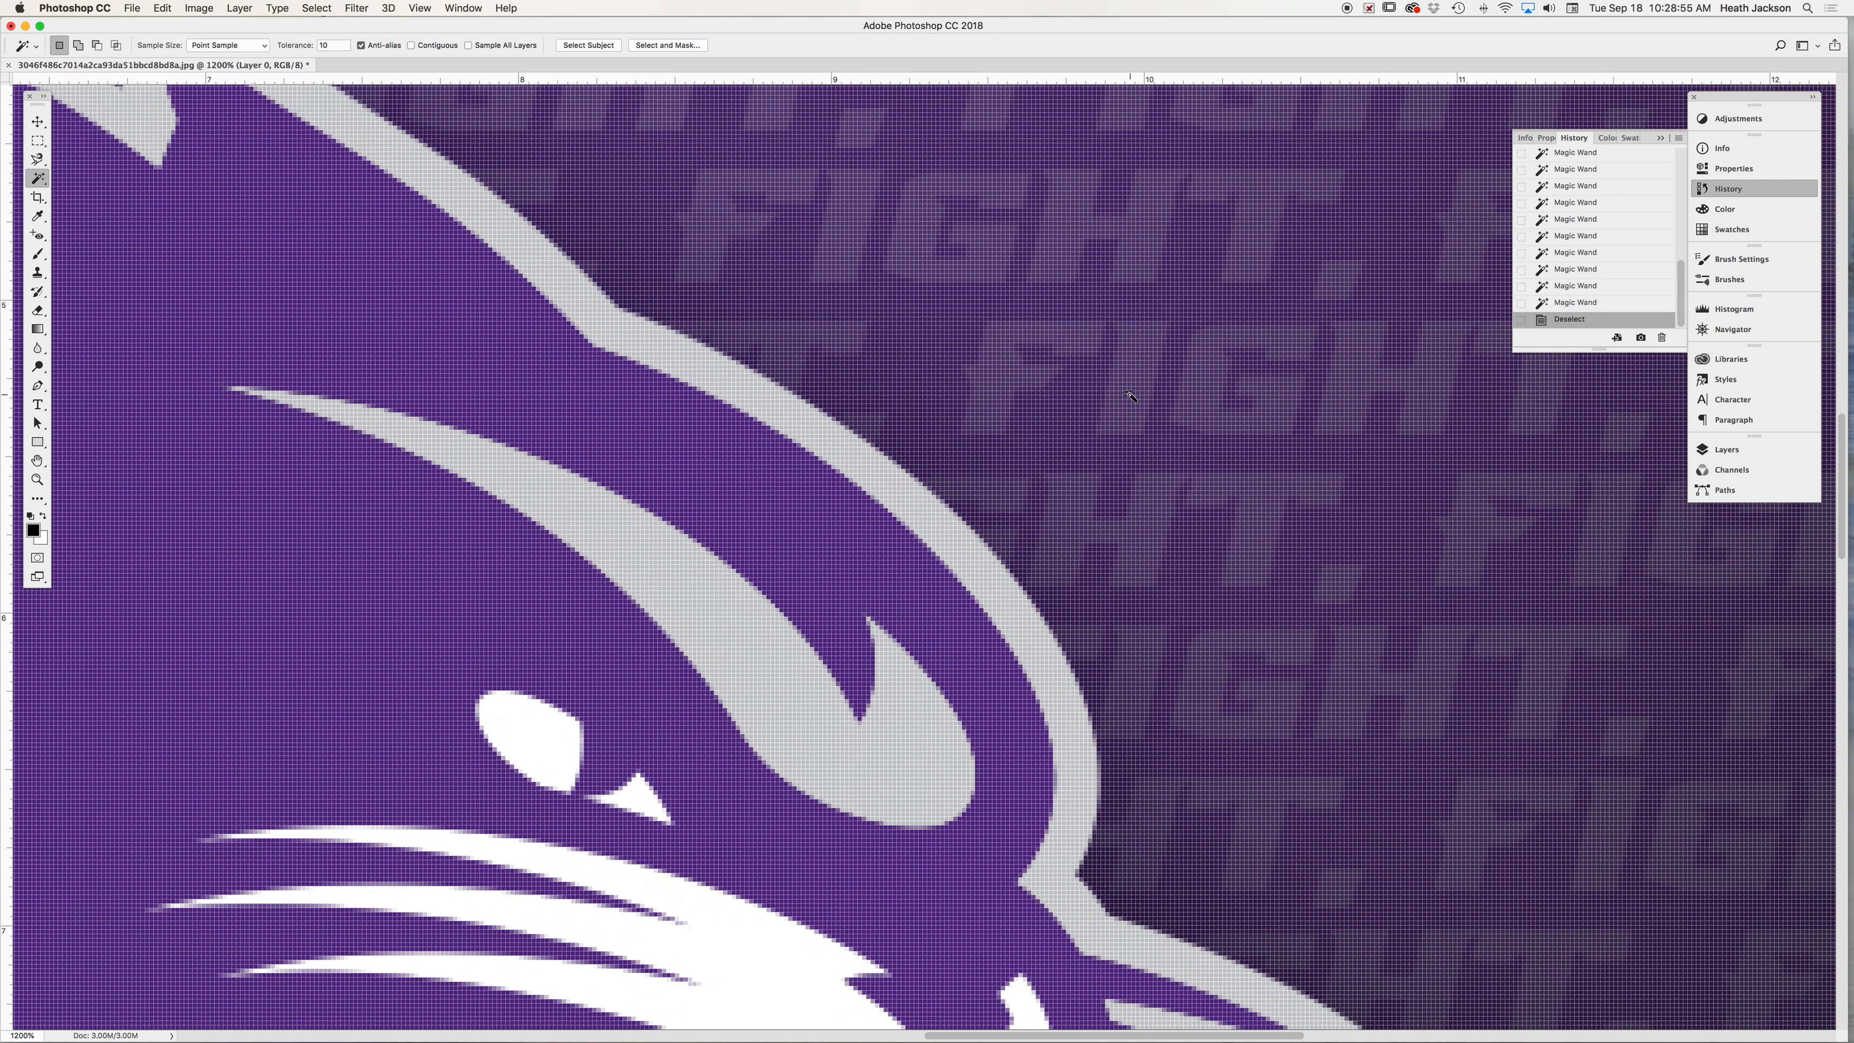
alt+super+click(1092, 428)
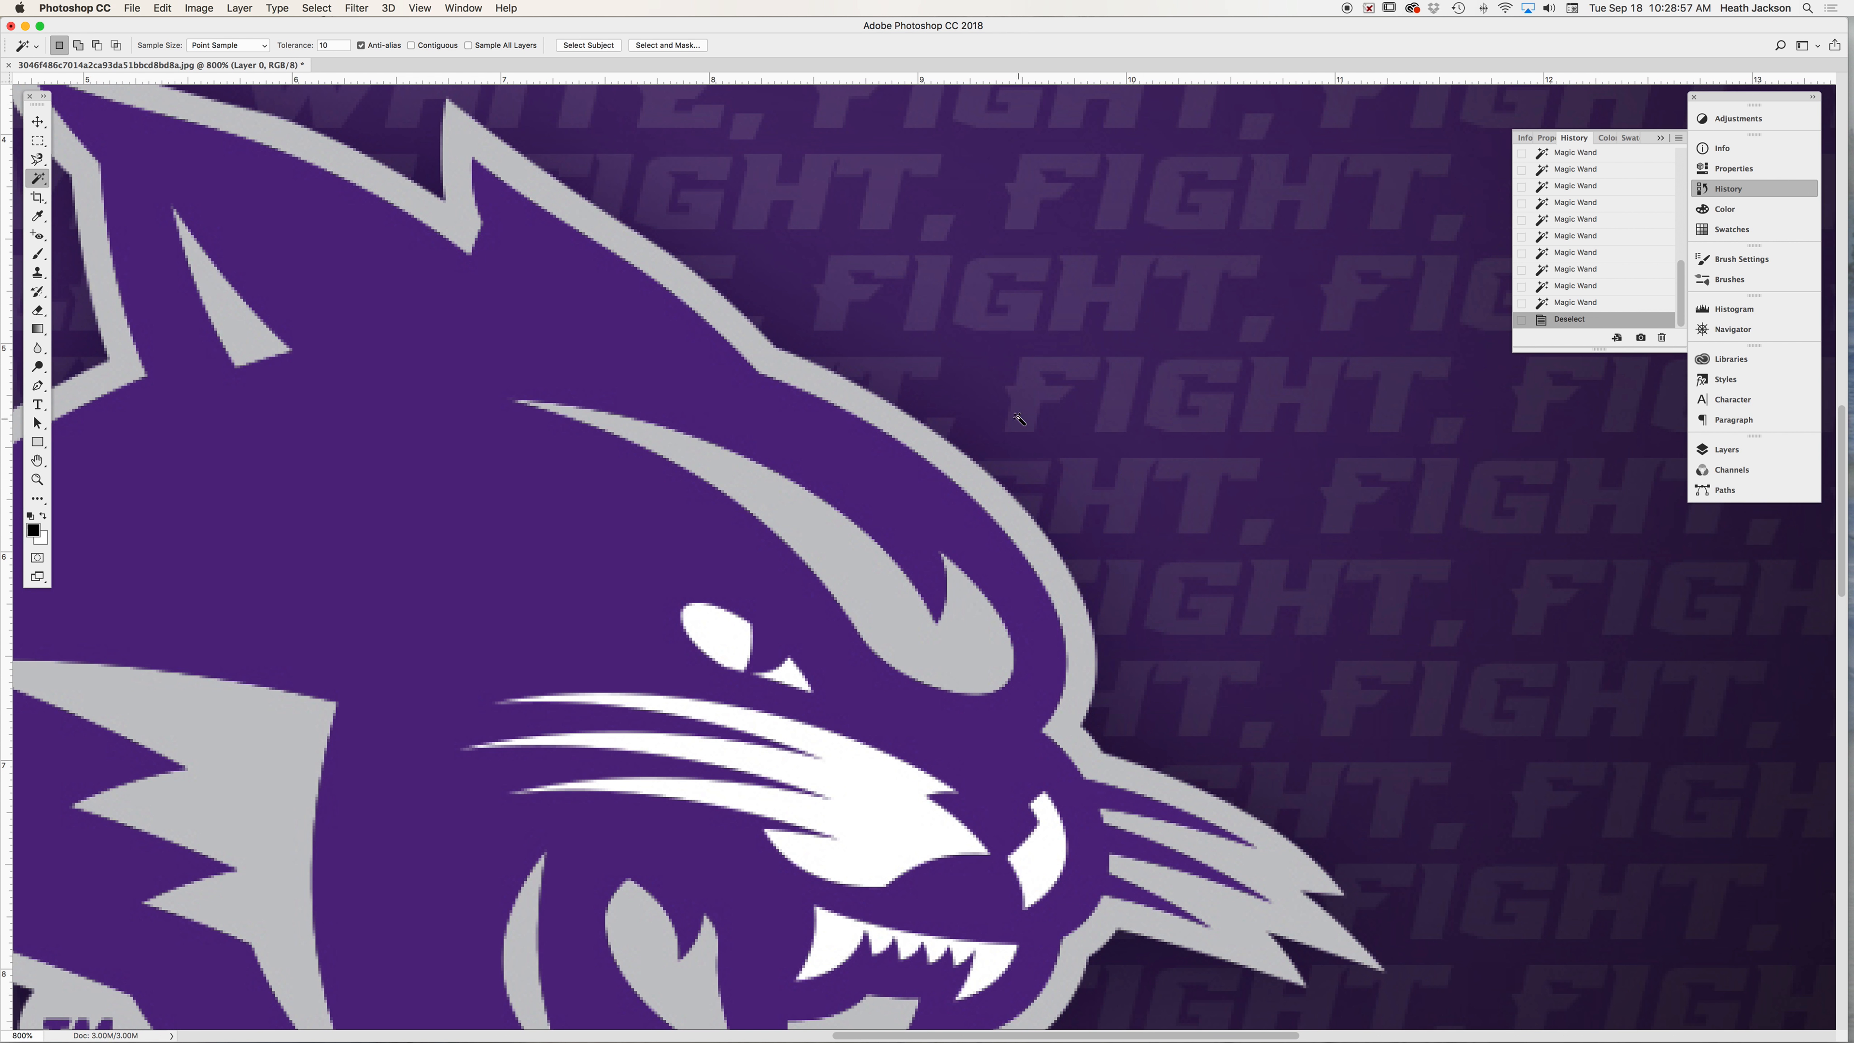
click(1031, 406)
key(shift)
scroll(985, 365, down, 2)
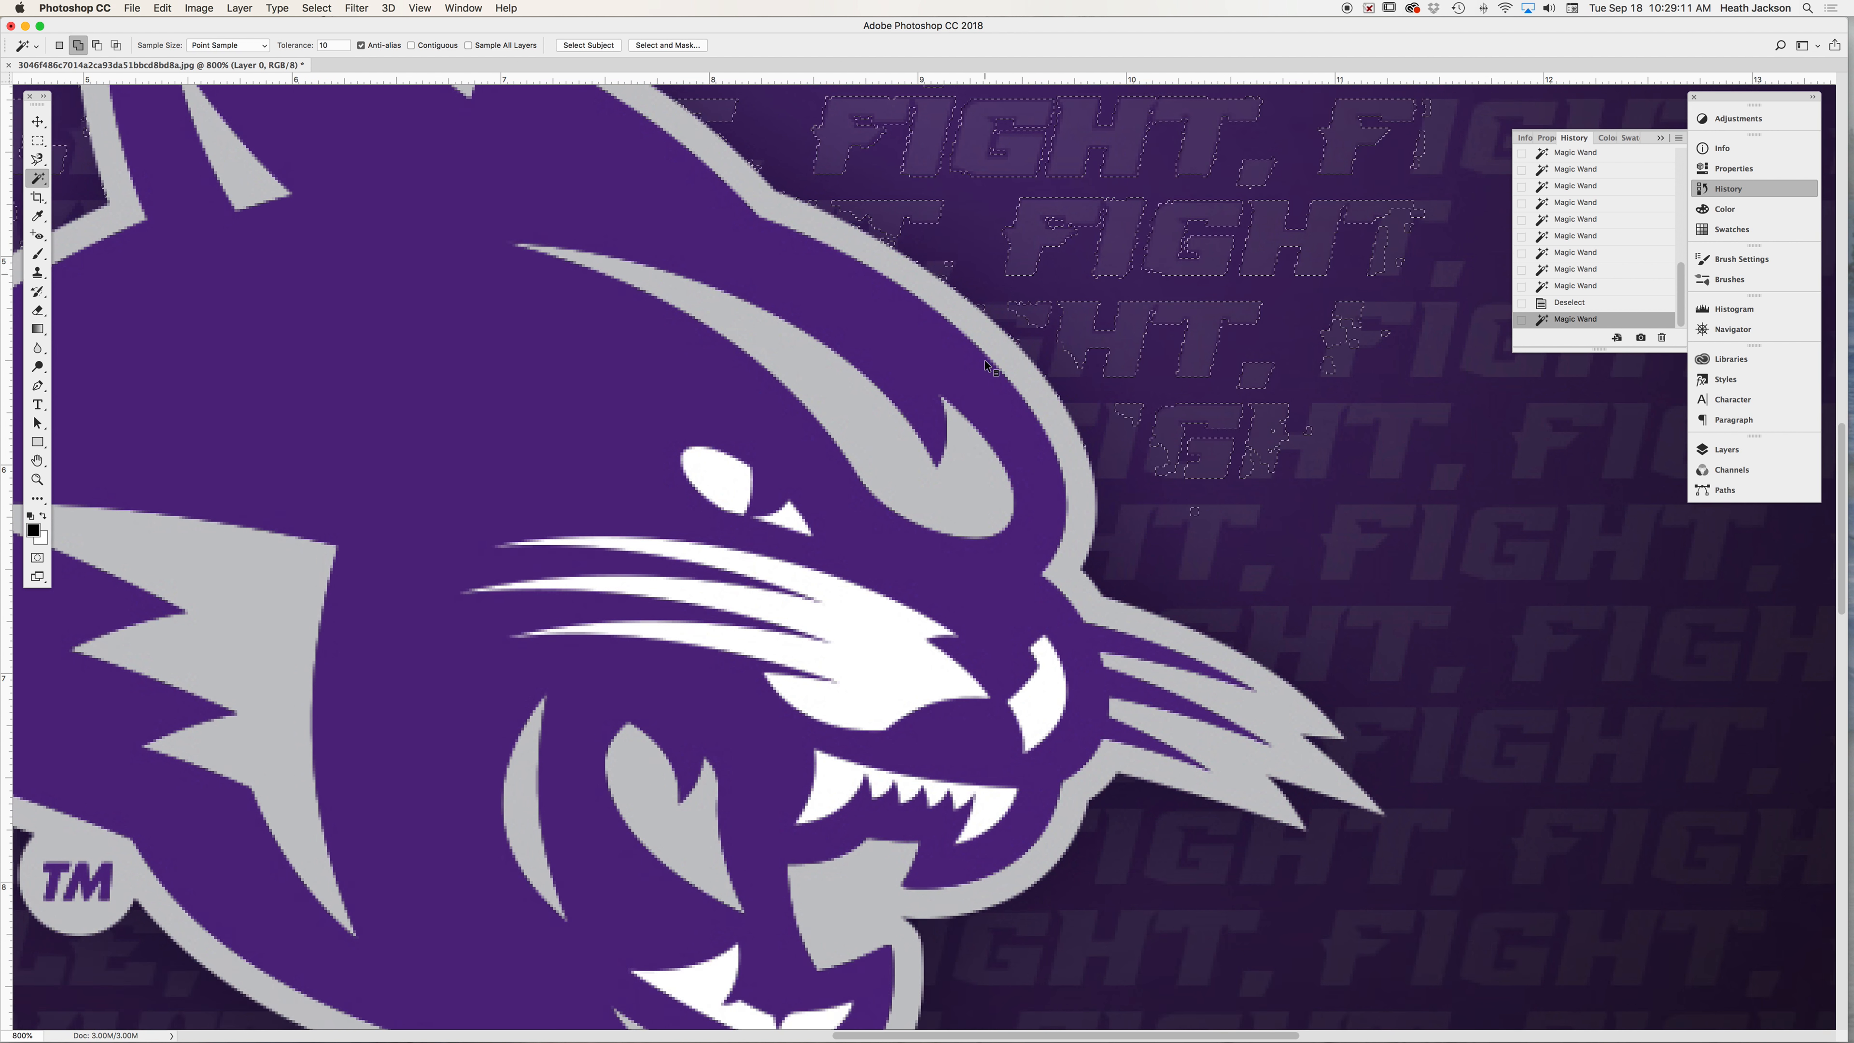
scroll(985, 363, up, 2)
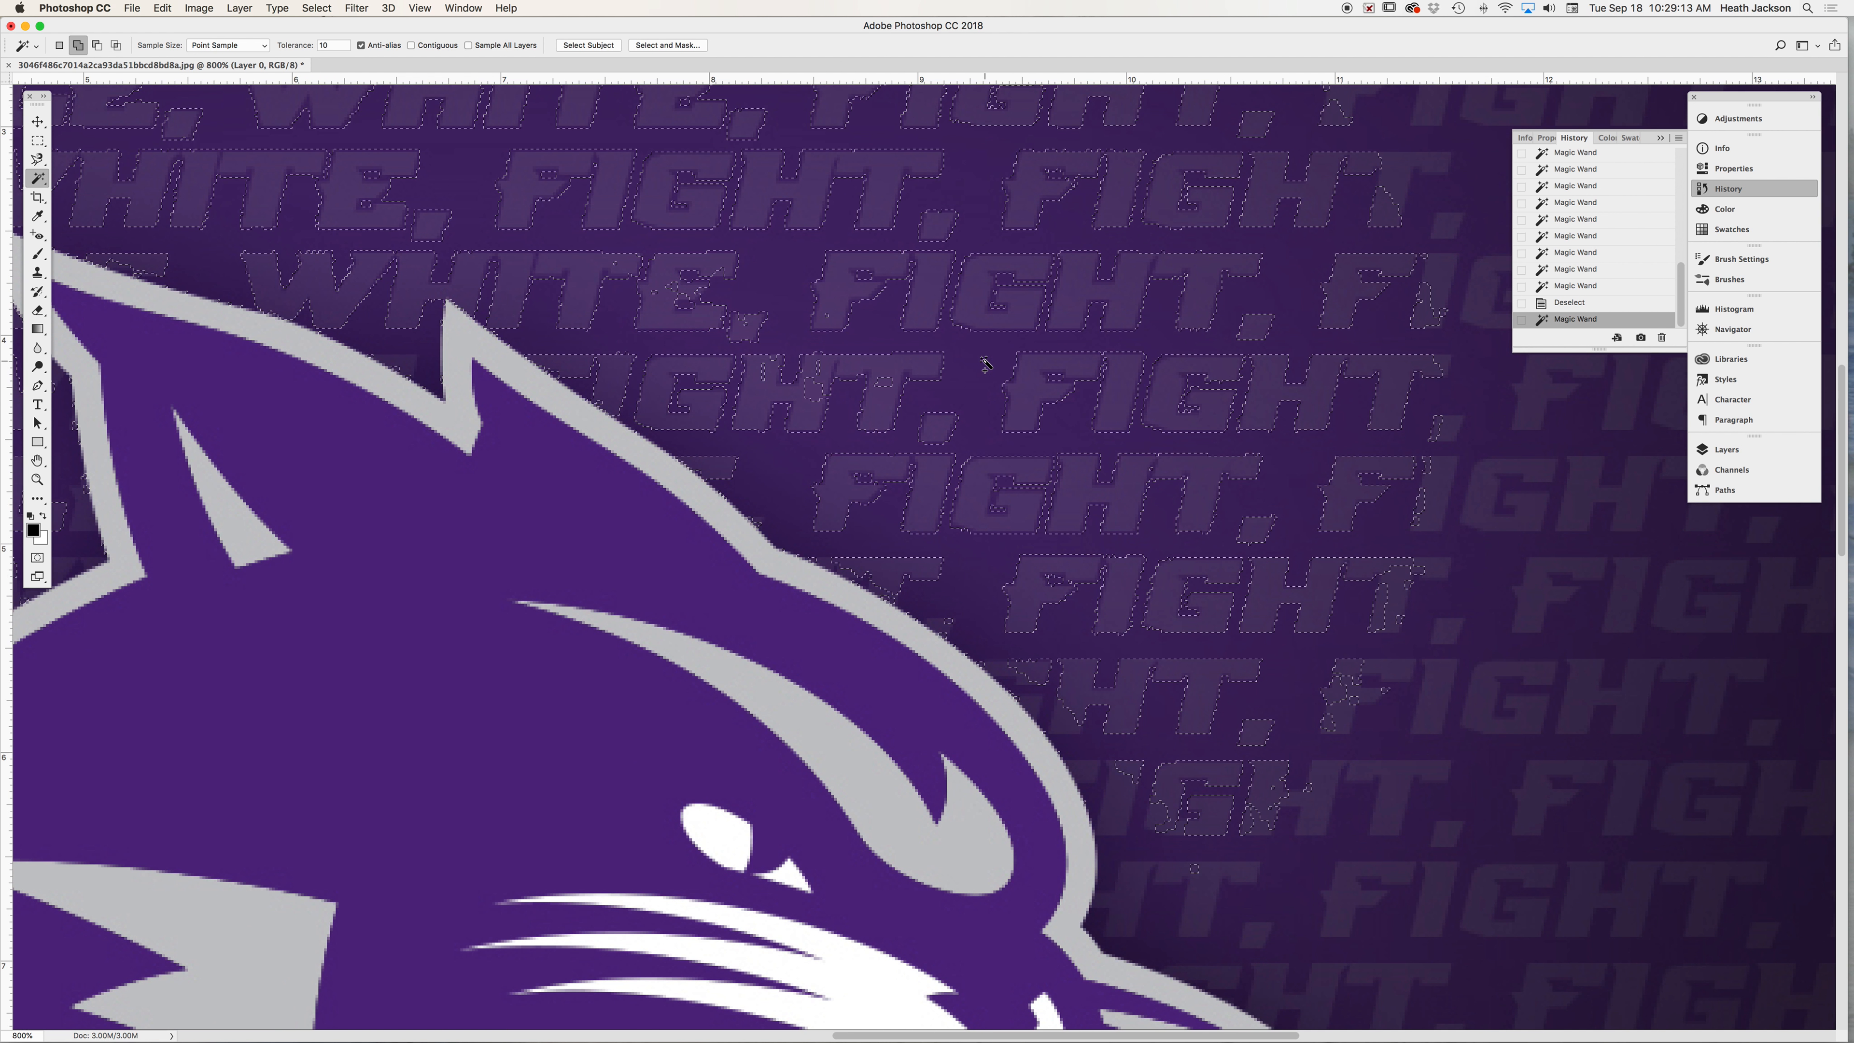
scroll(985, 363, down, 2)
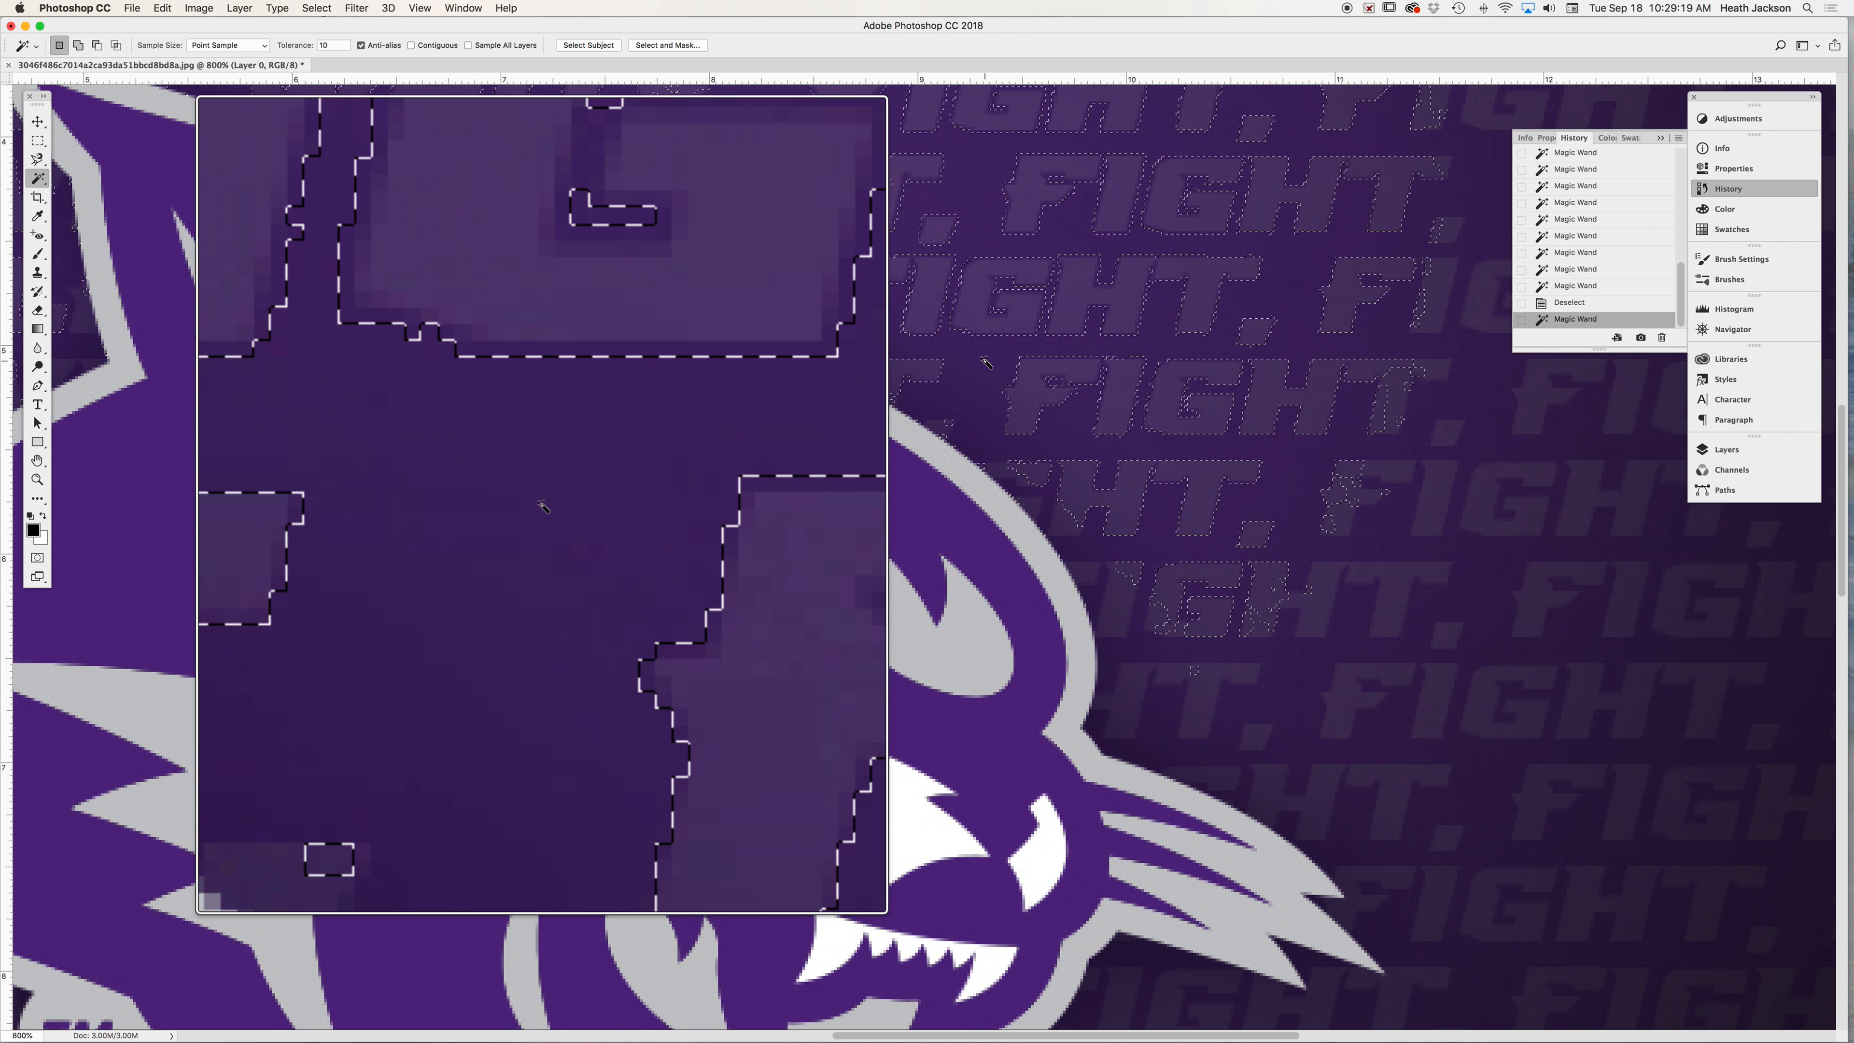
key(shift)
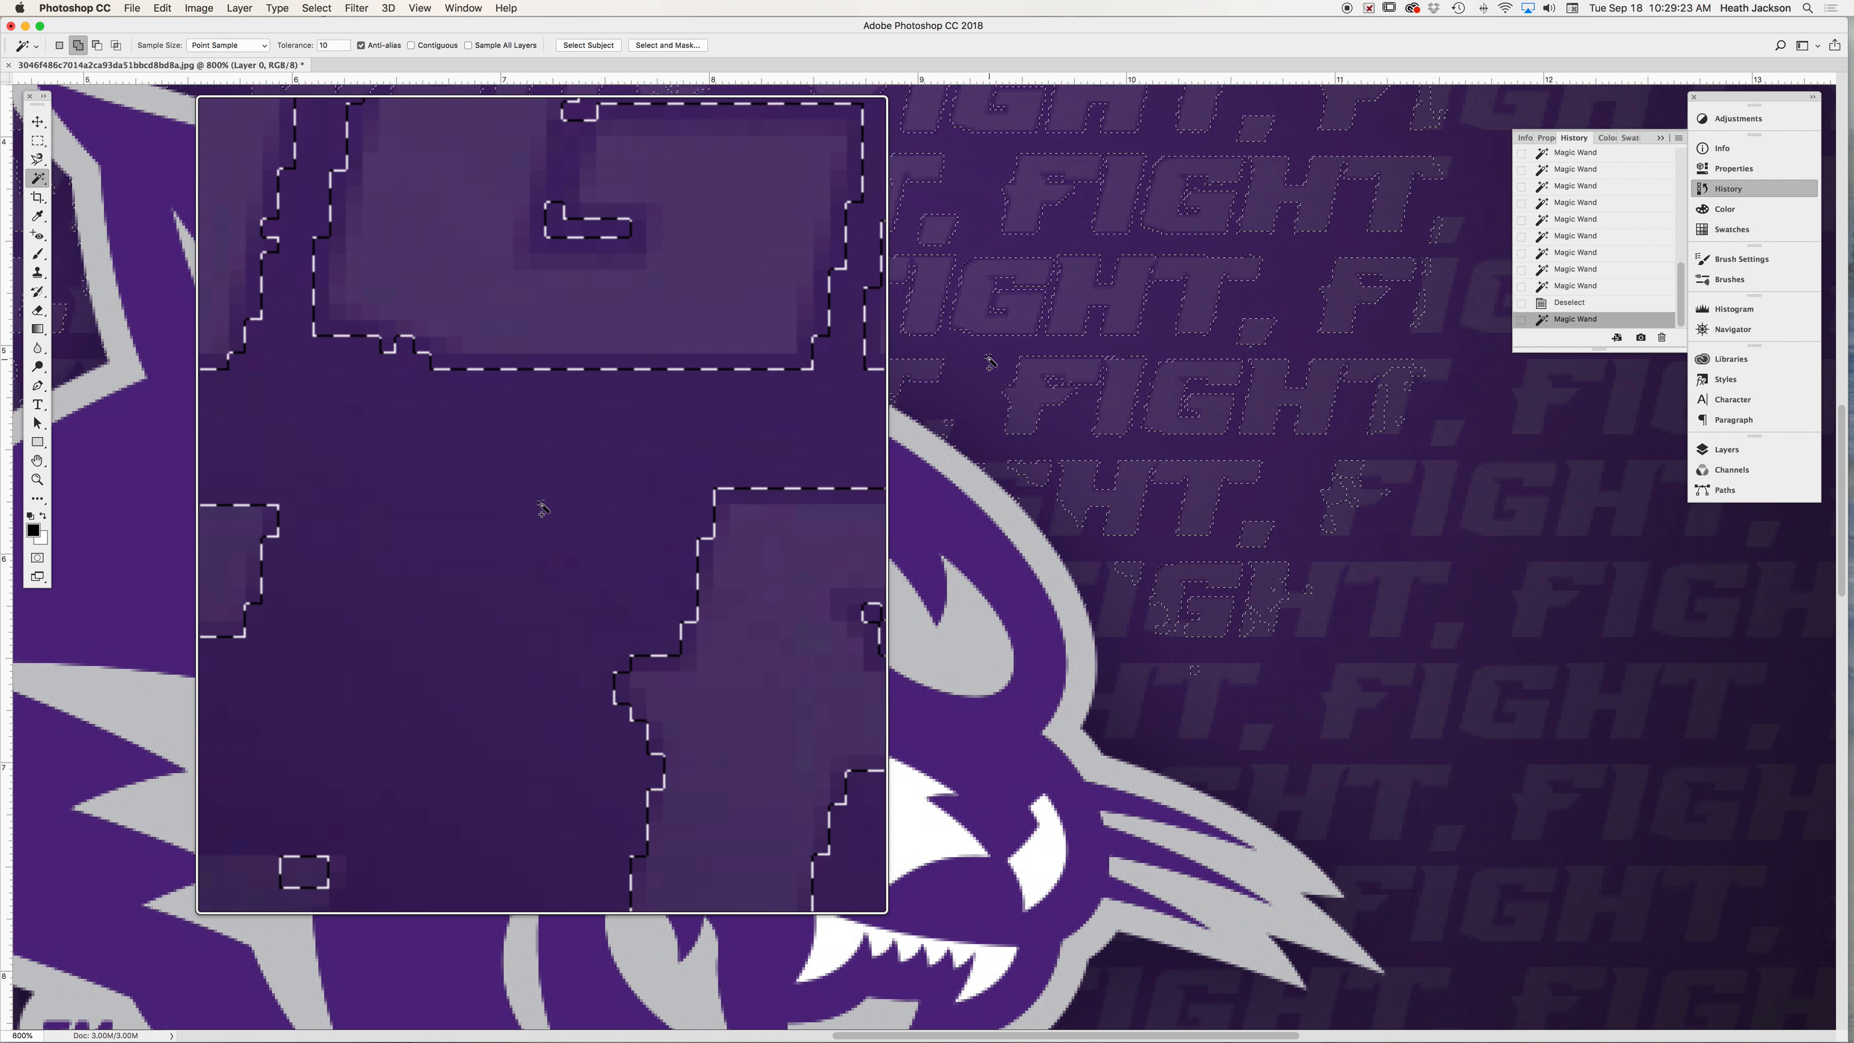
shift+click(989, 358)
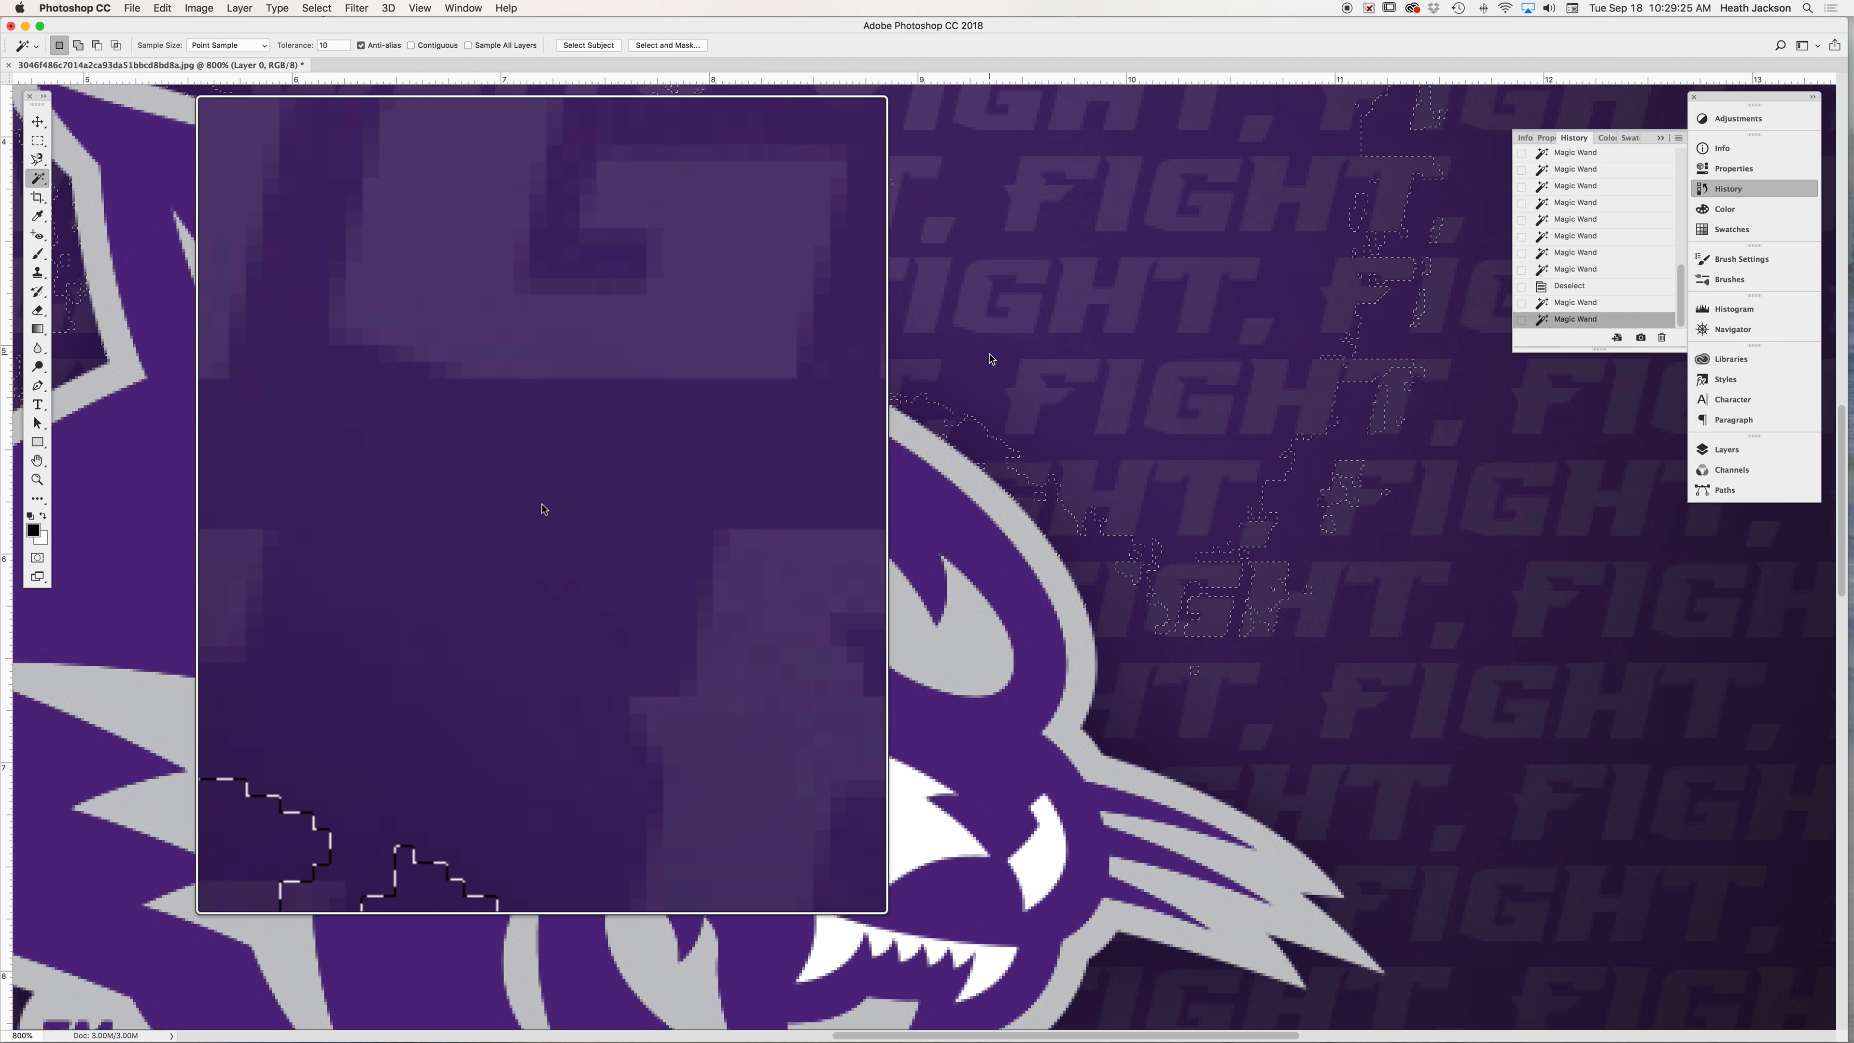
- Add the darker purple shades and small leftover patches along the logo's forehead edge to the selection
scroll(989, 358, up, 5)
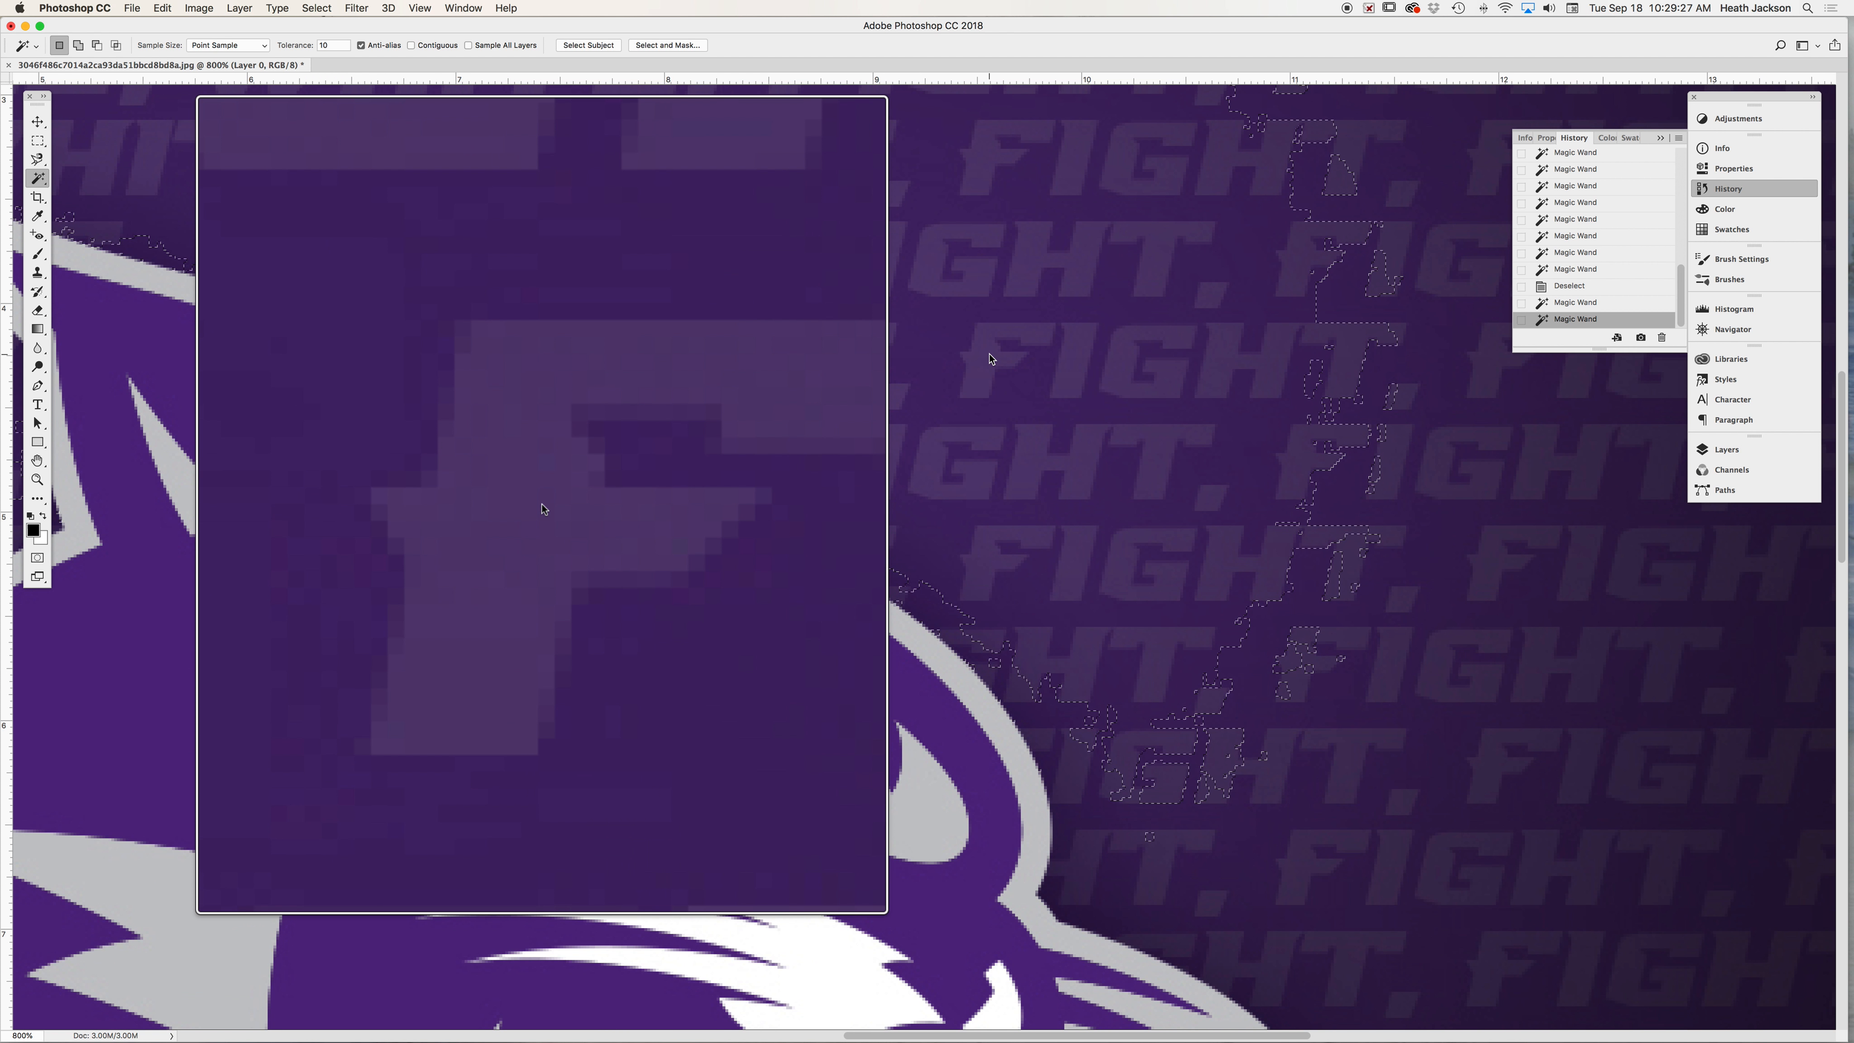
scroll(989, 357, down, 10)
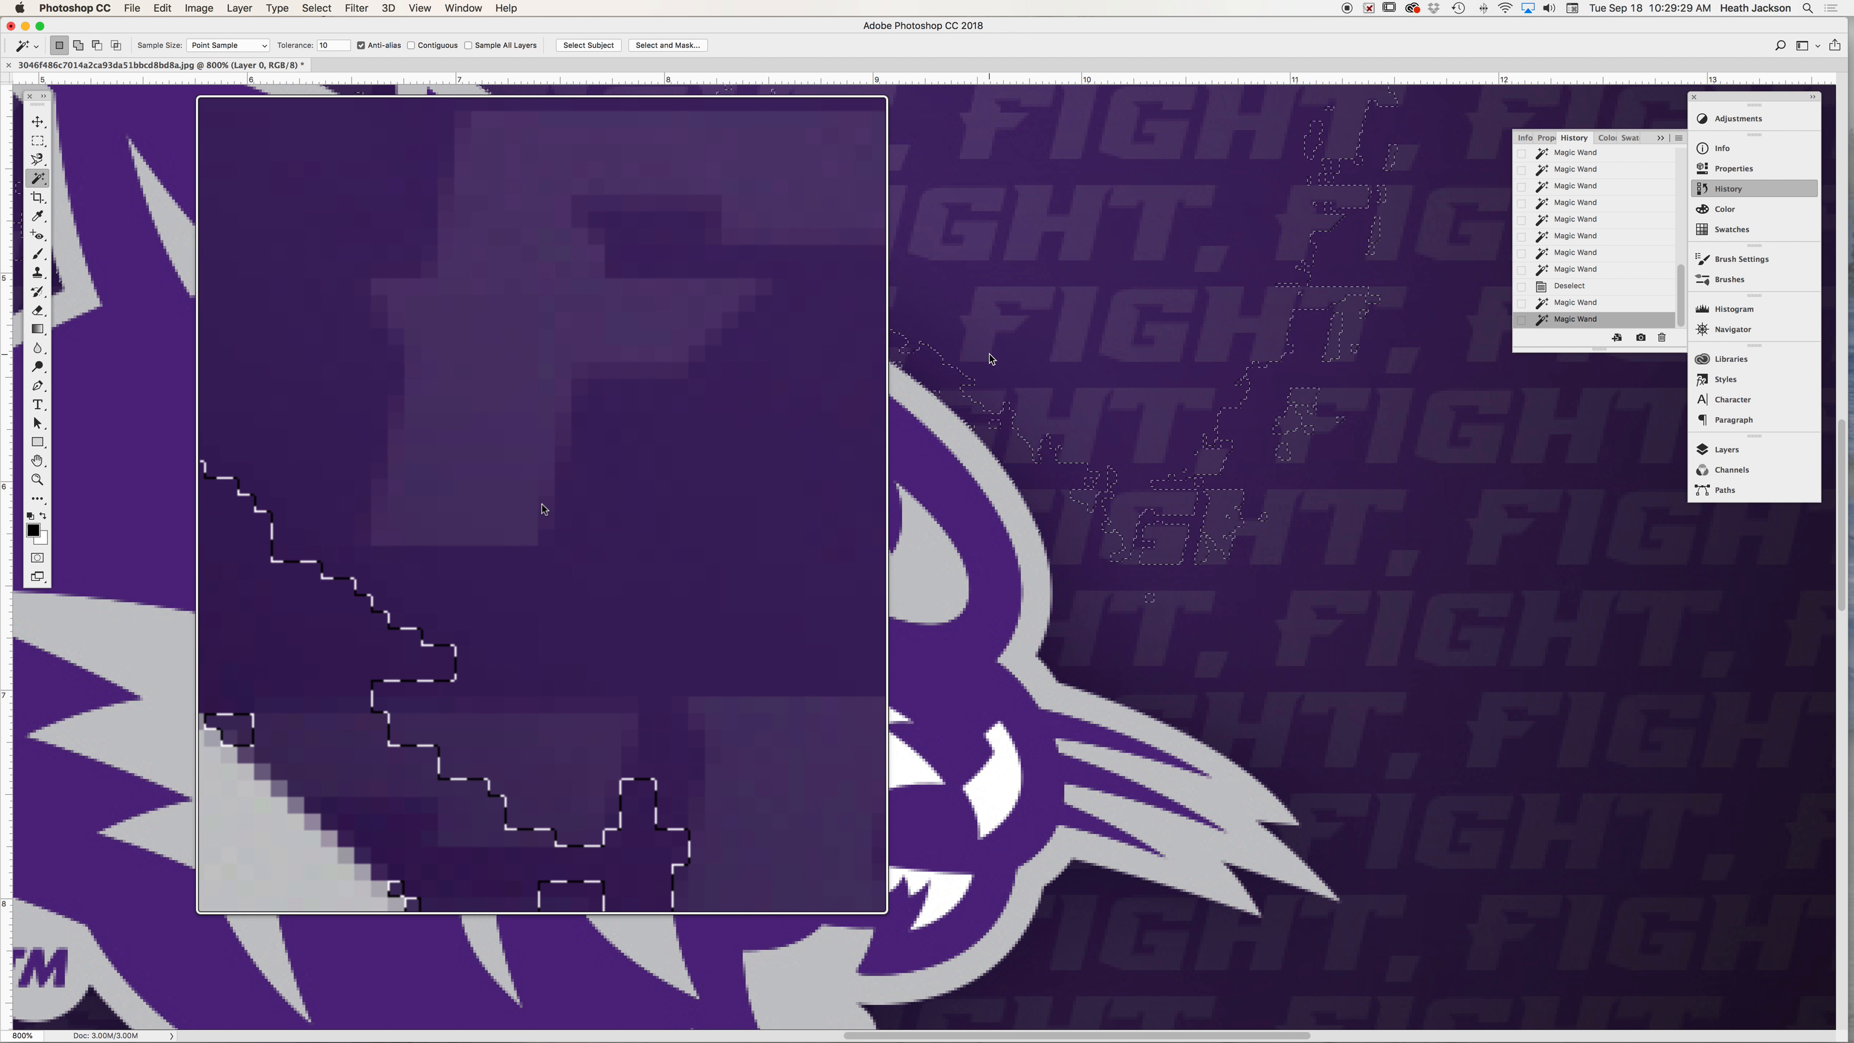
scroll(989, 358, up, 5)
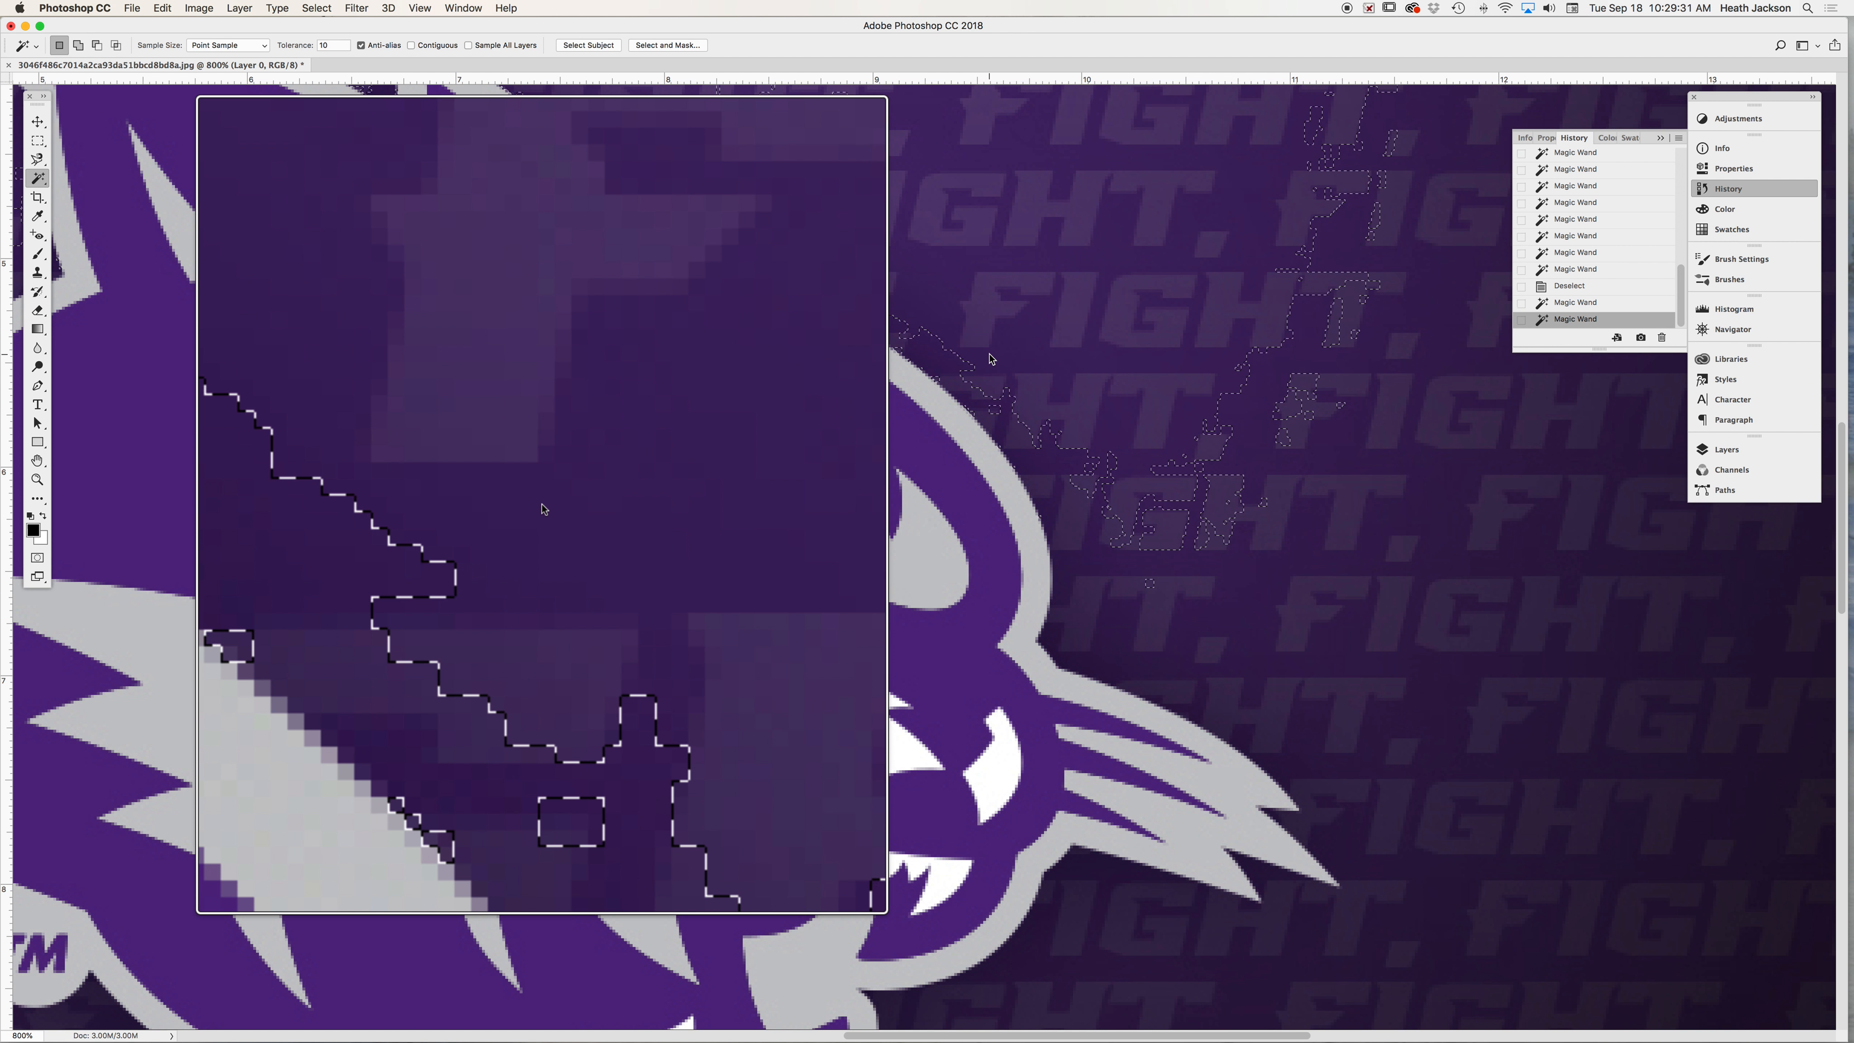
click(944, 365)
scroll(953, 380, down, 1)
shift+click(956, 387)
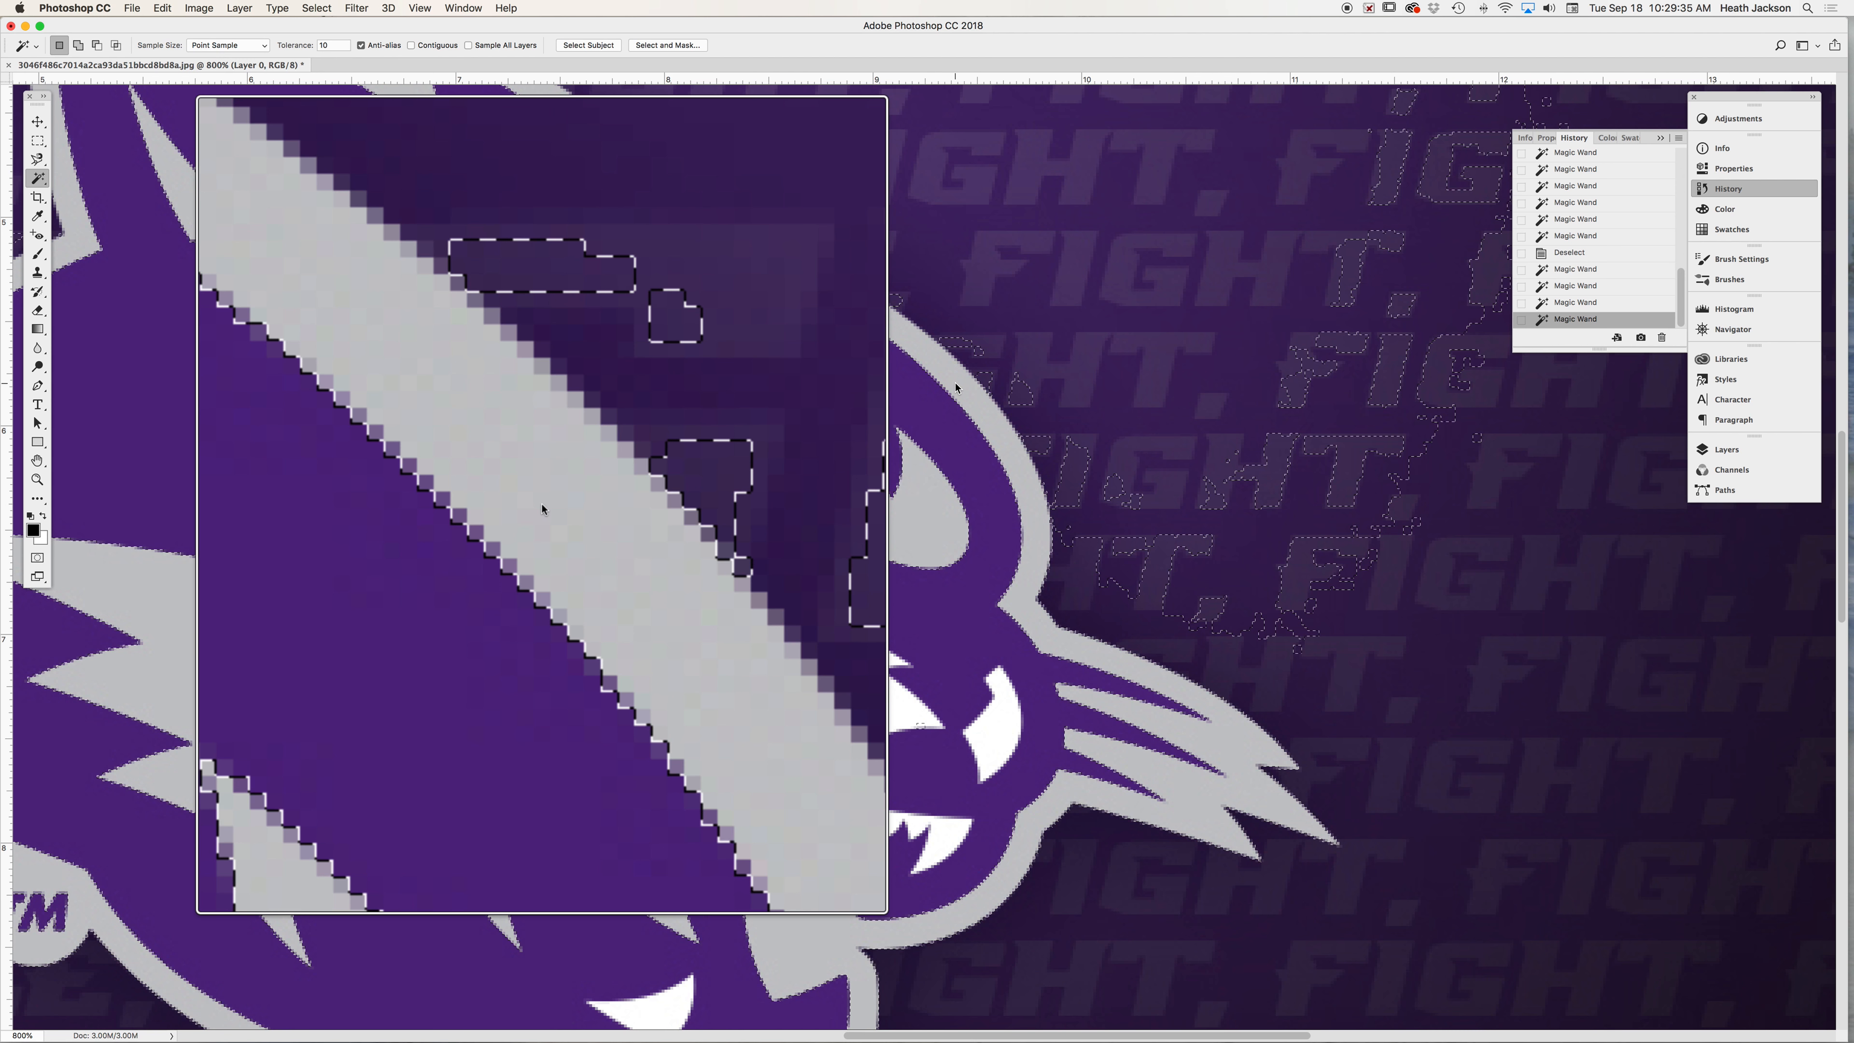
shift+click(973, 353)
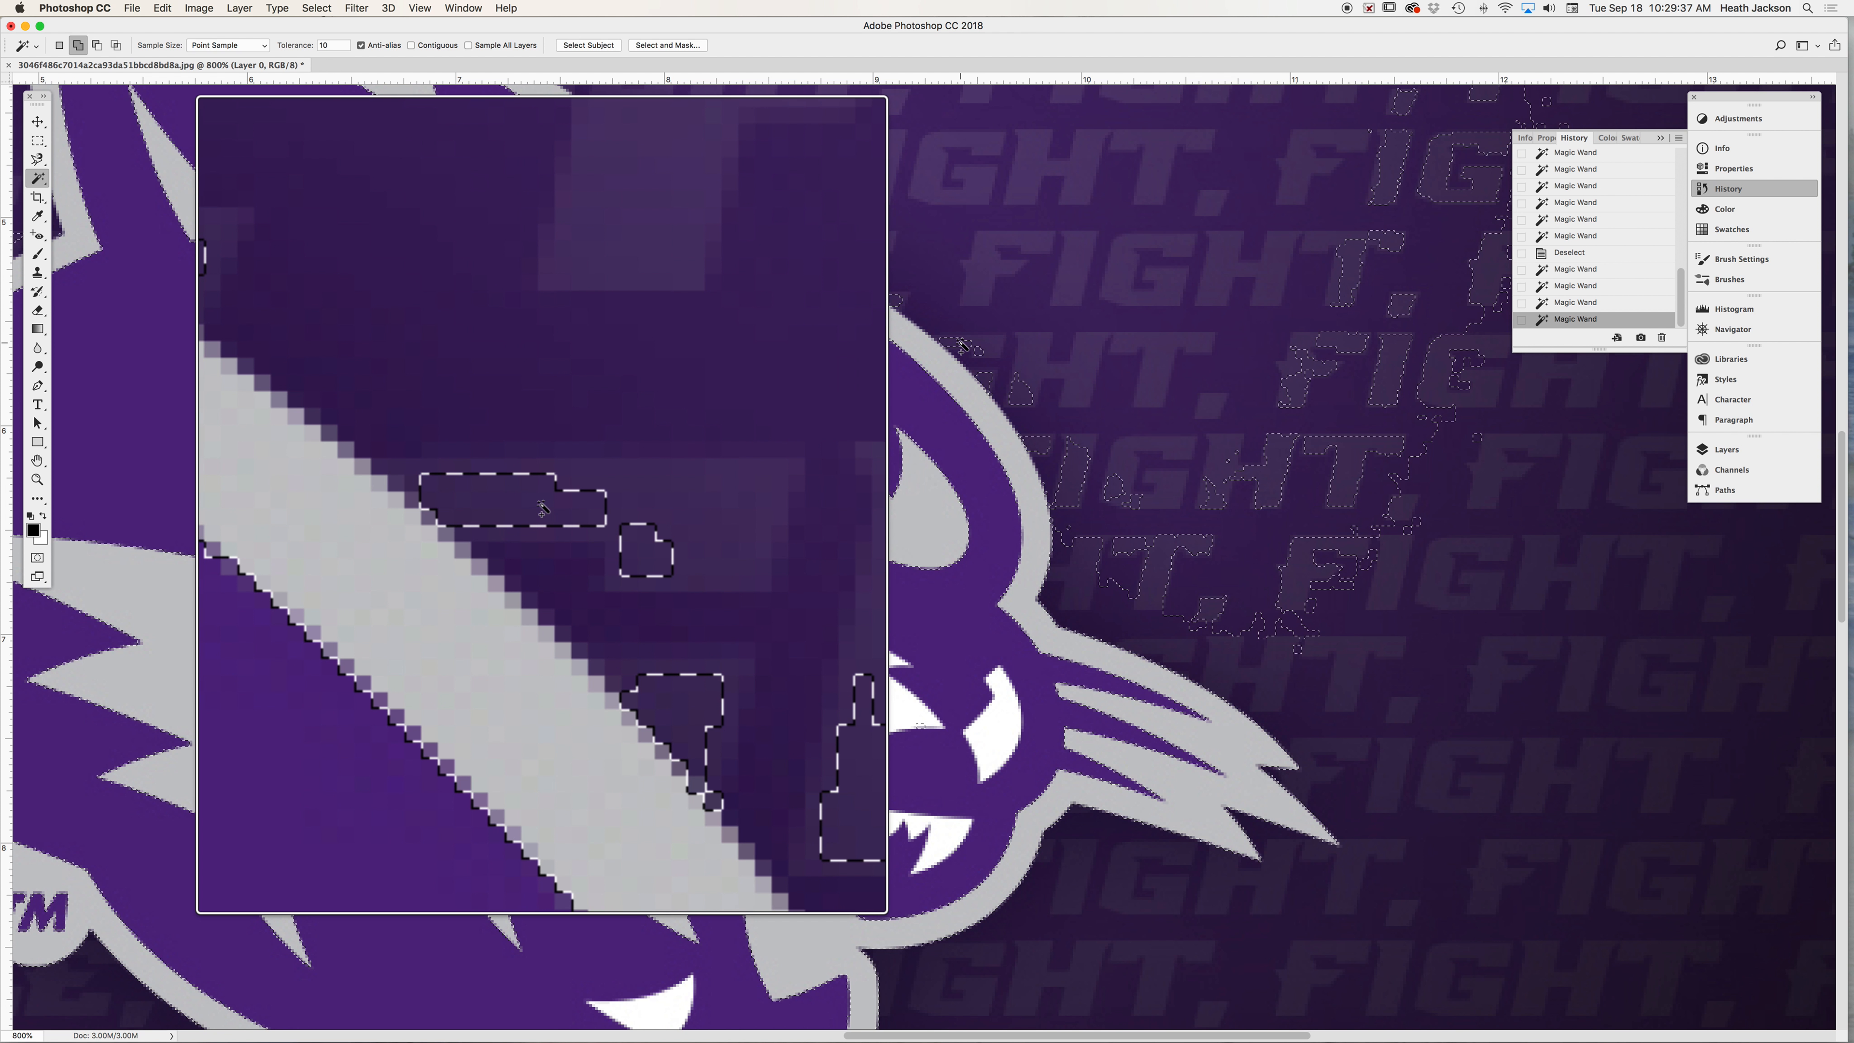
- Extend the selection through the darker background bands toward the upper corners and across the dark area below the logo
scroll(1058, 397, up, 20)
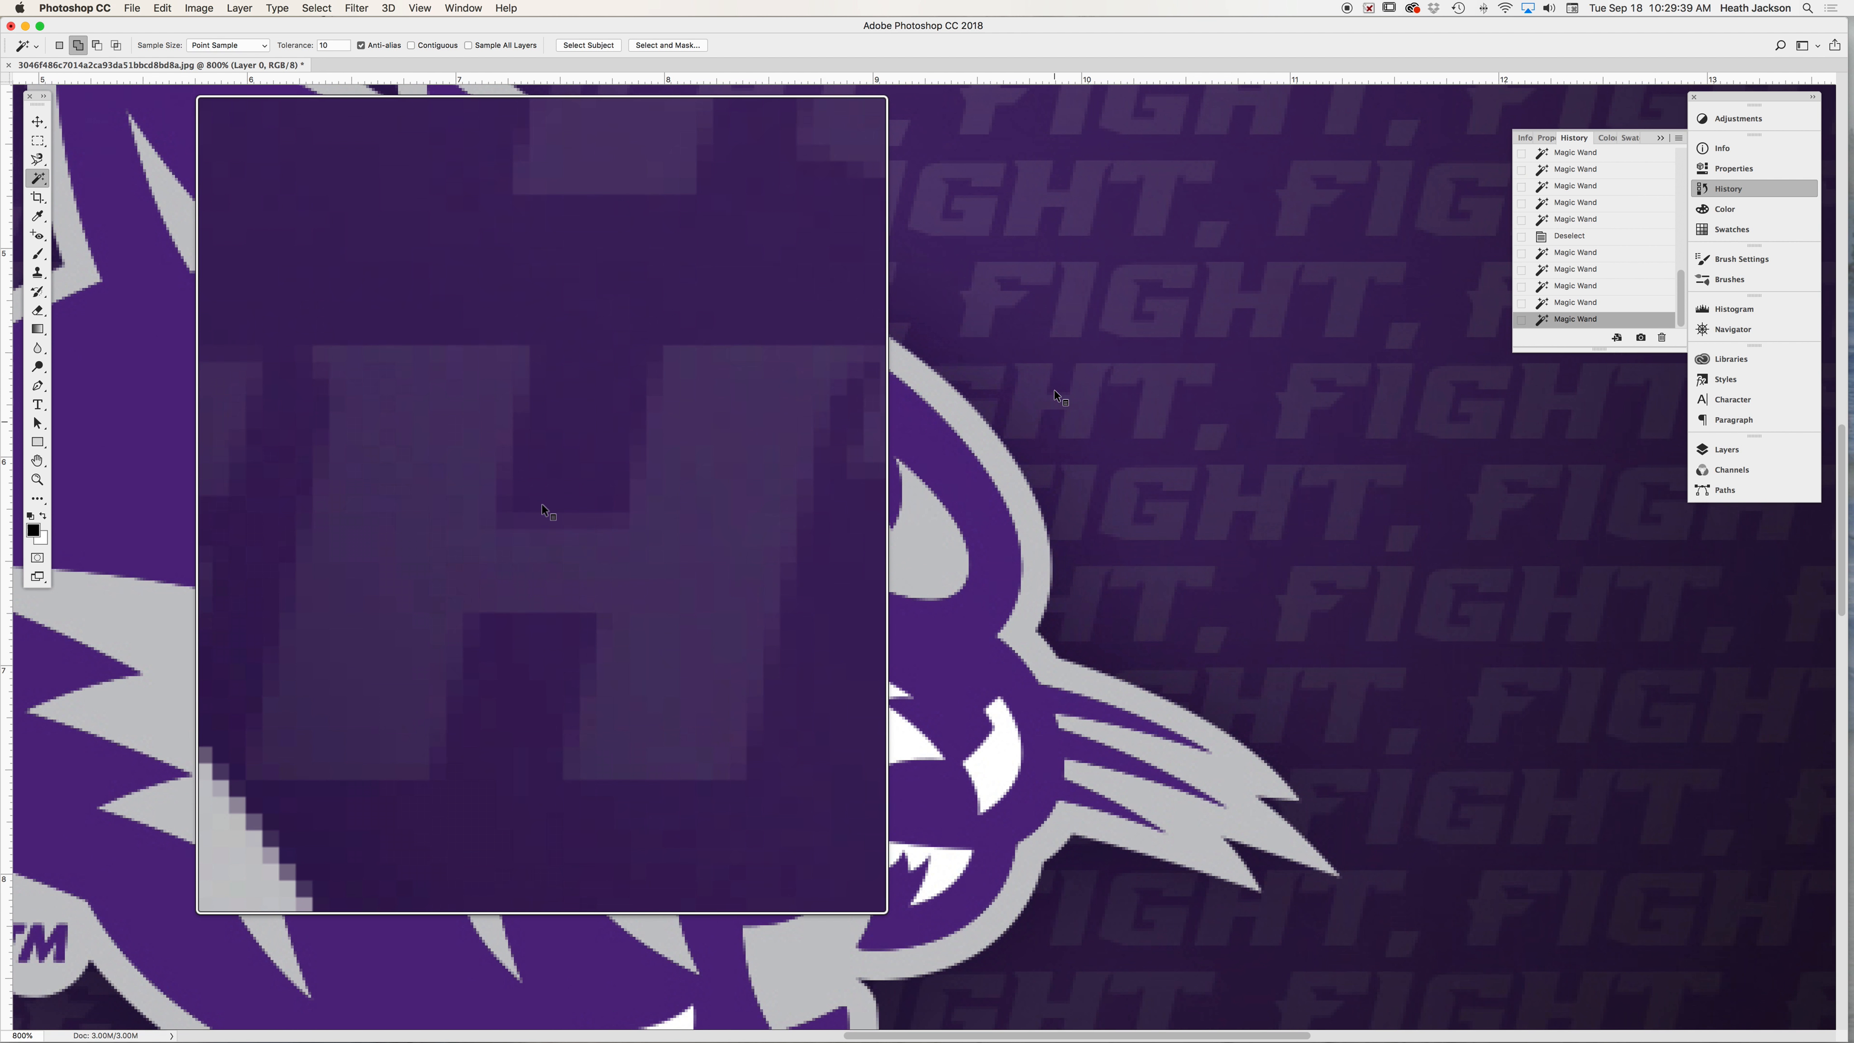
scroll(1057, 395, up, 5)
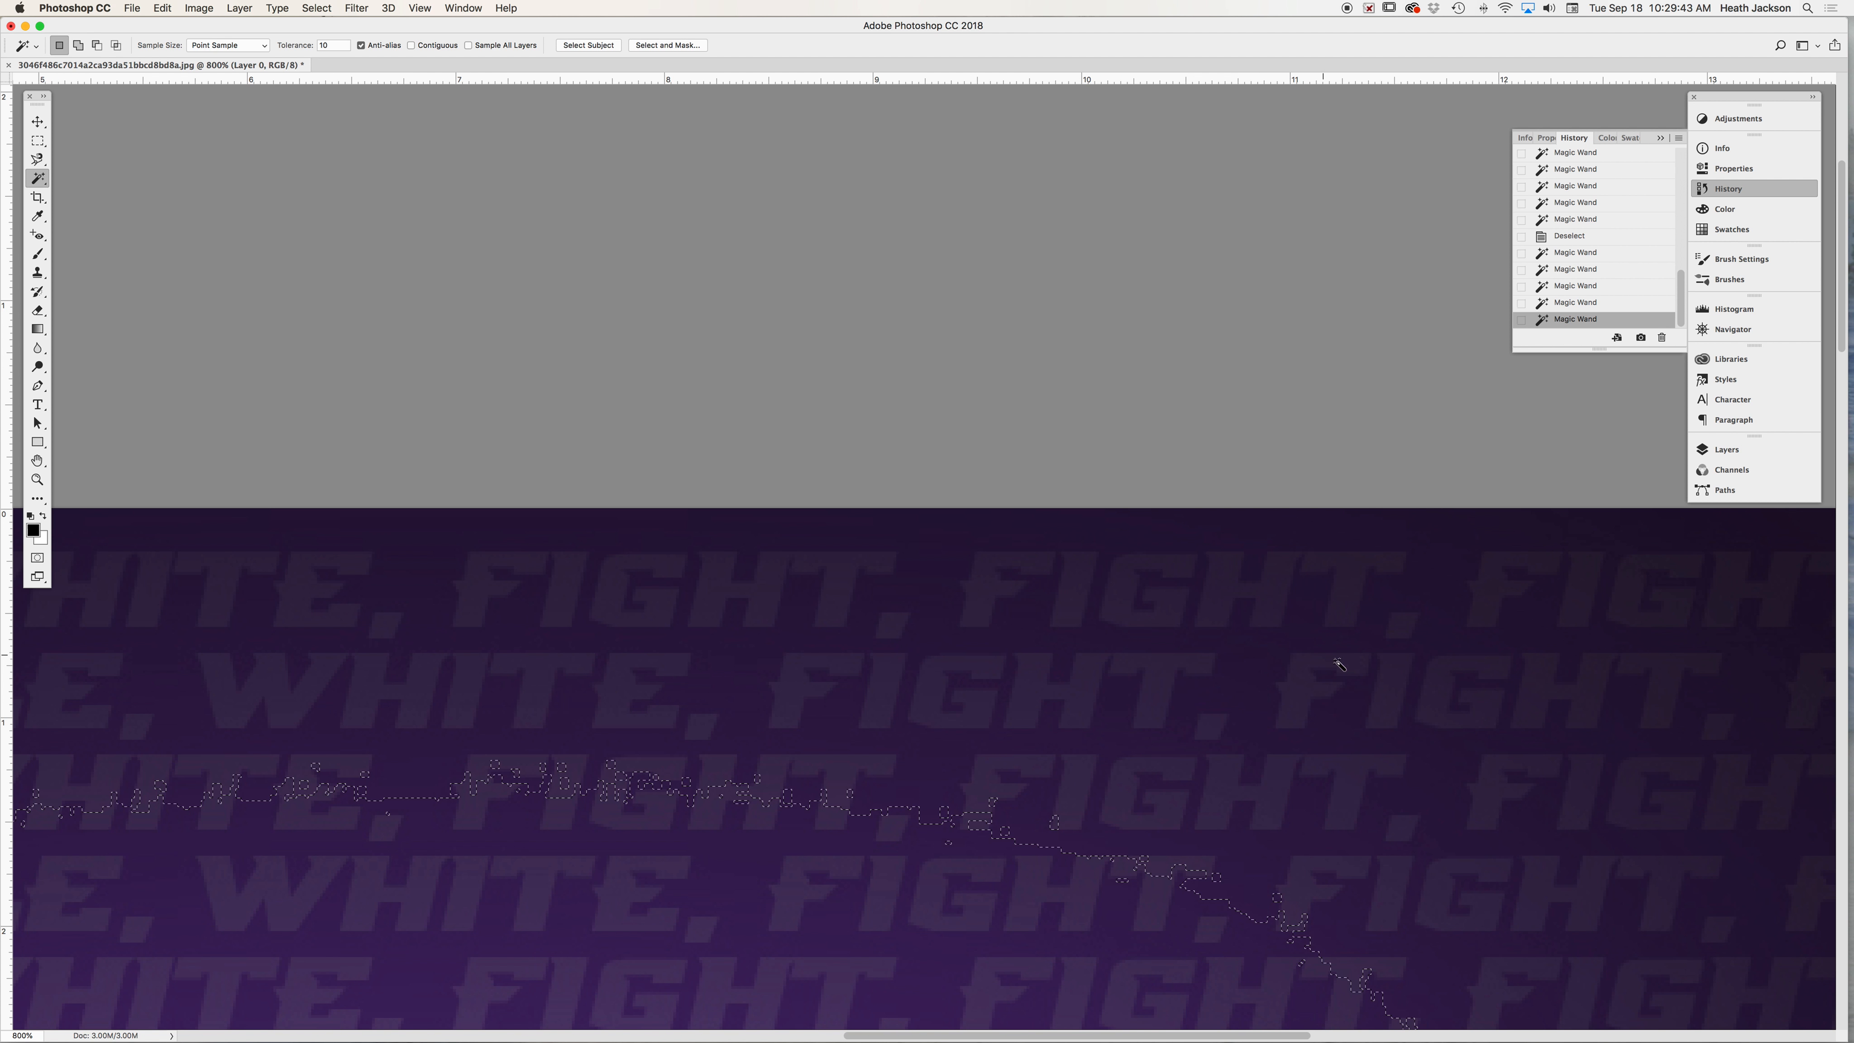
key(super+0)
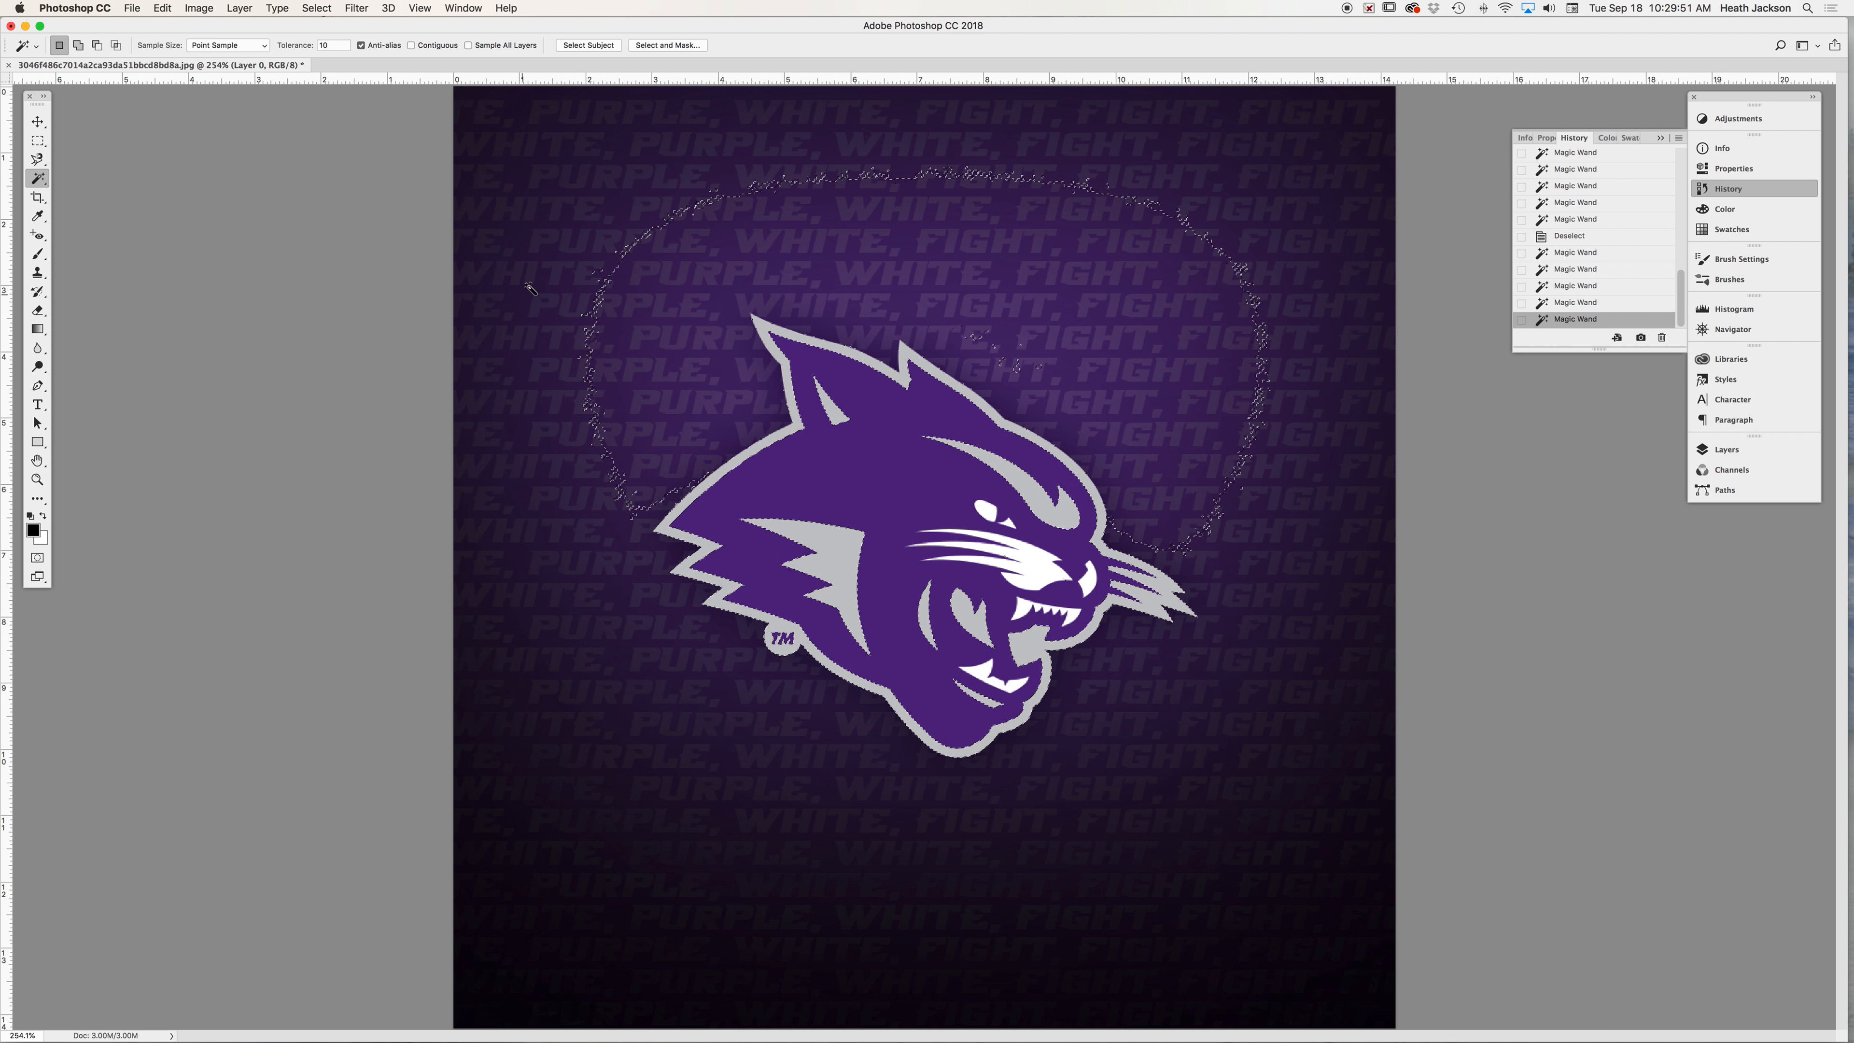
shift+click(566, 245)
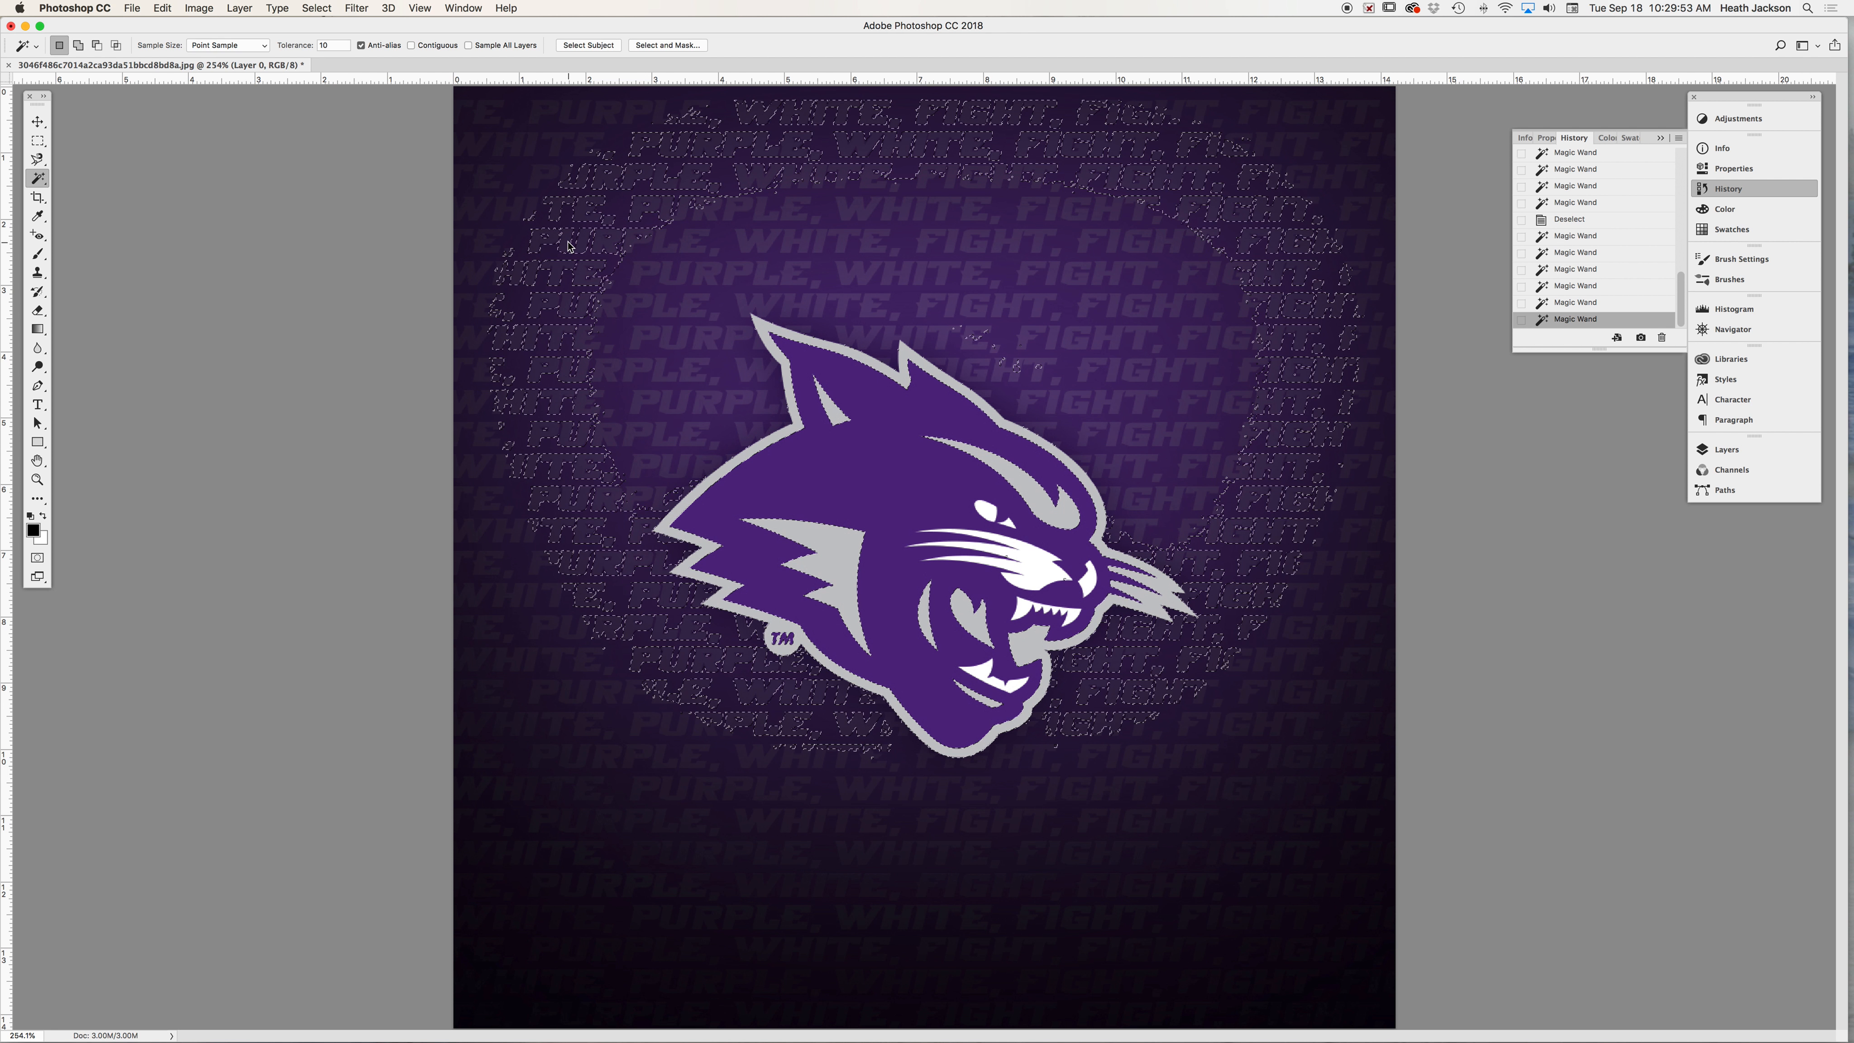
shift+click(545, 184)
shift+click(615, 209)
shift+click(620, 261)
shift+click(698, 217)
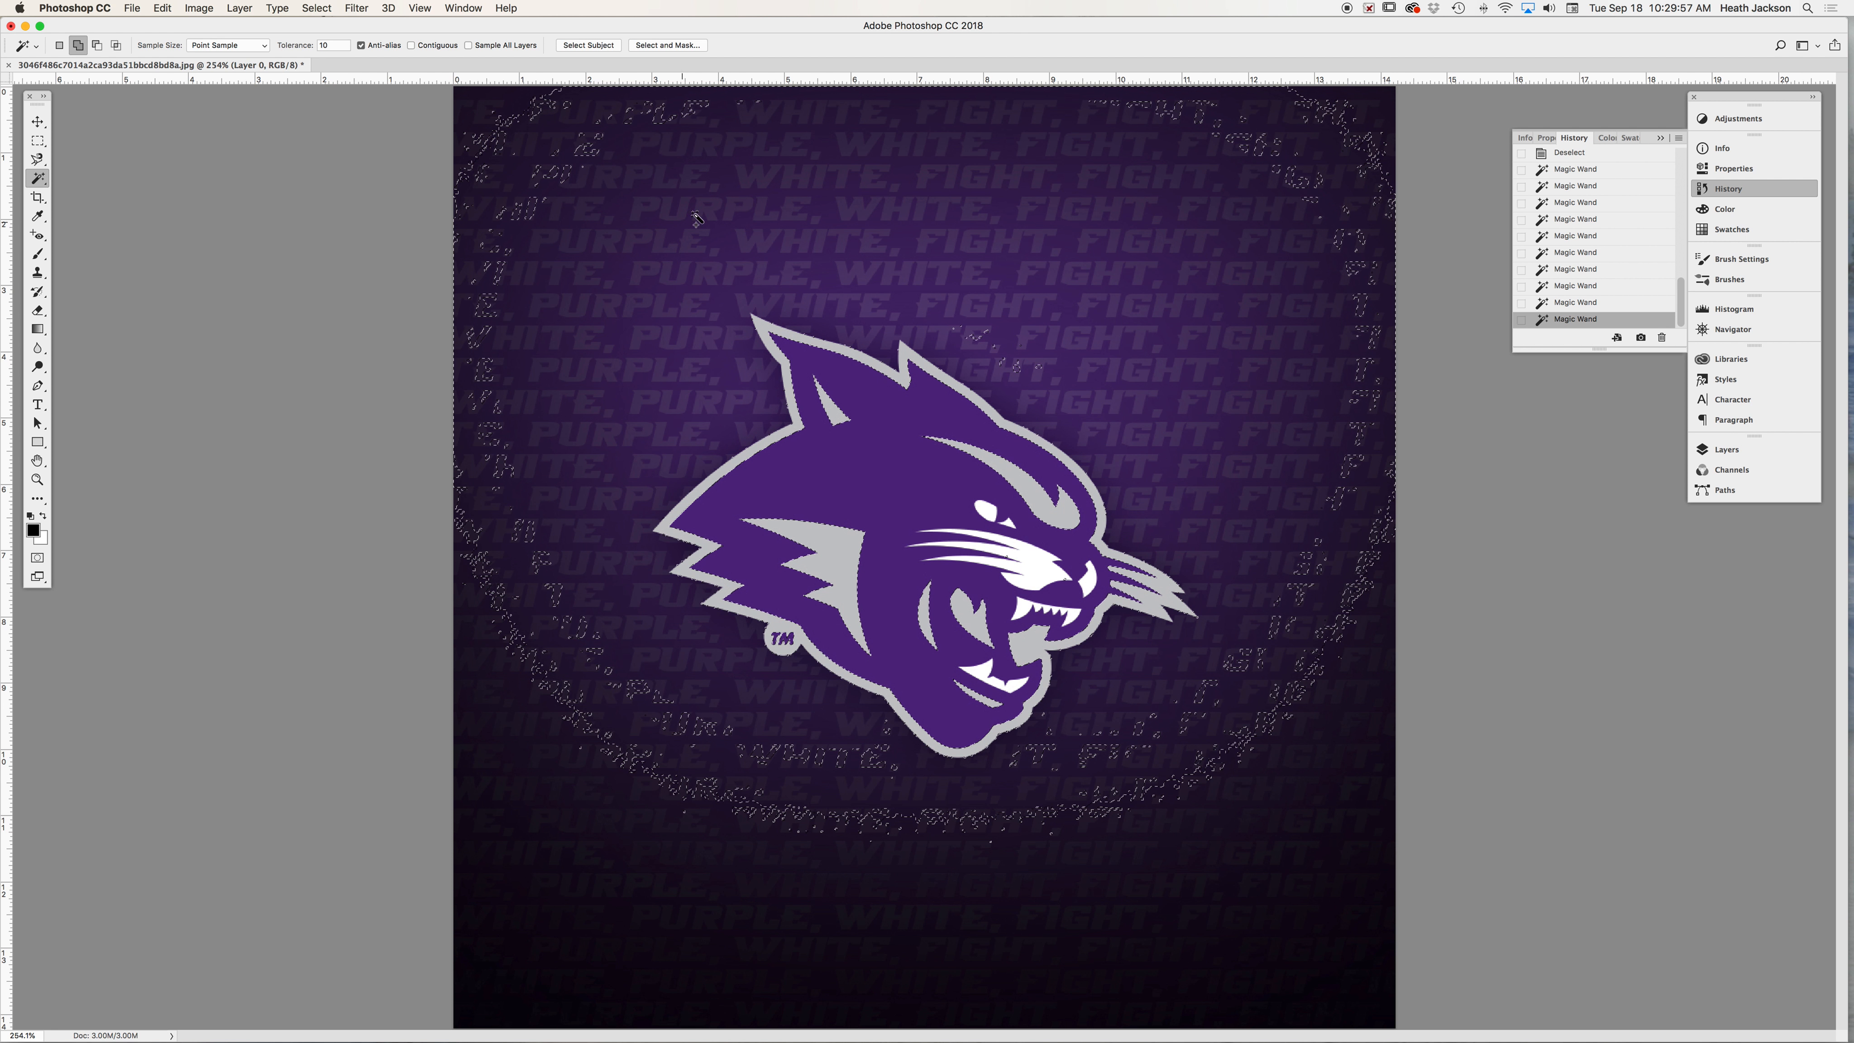
shift+click(569, 169)
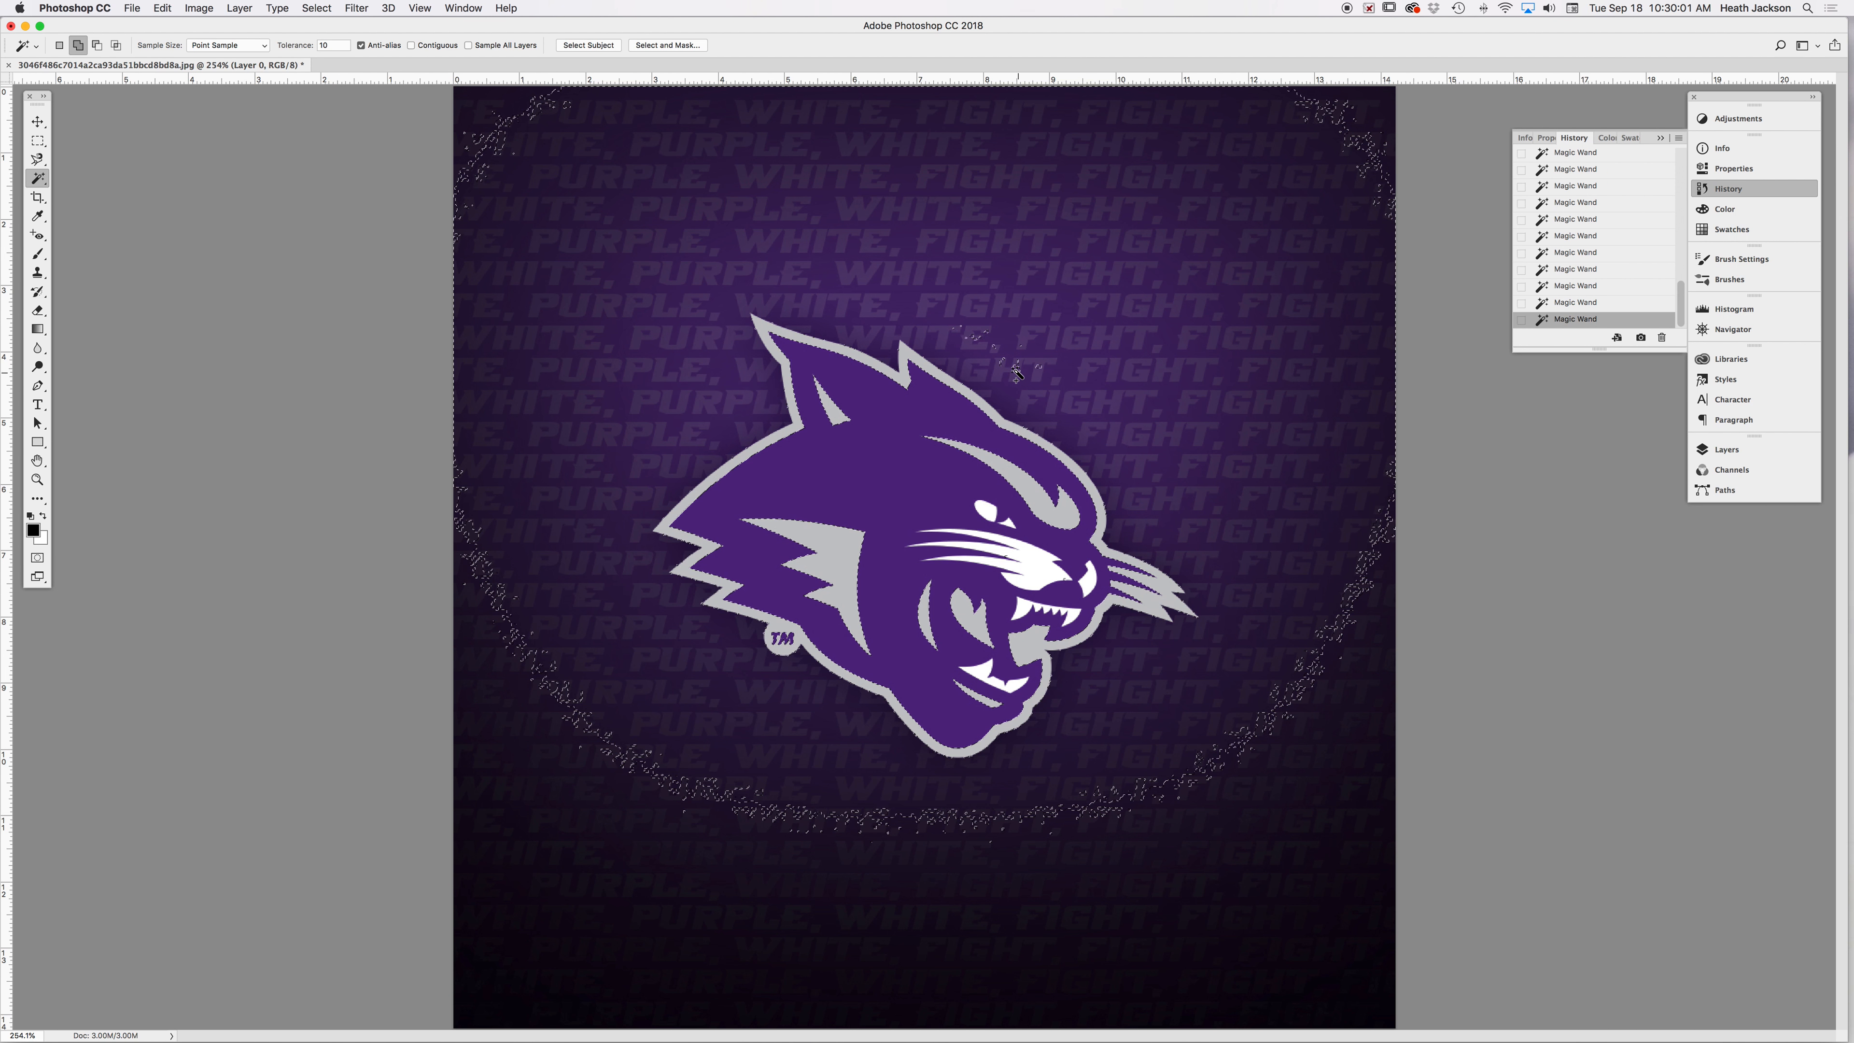
shift+click(1311, 779)
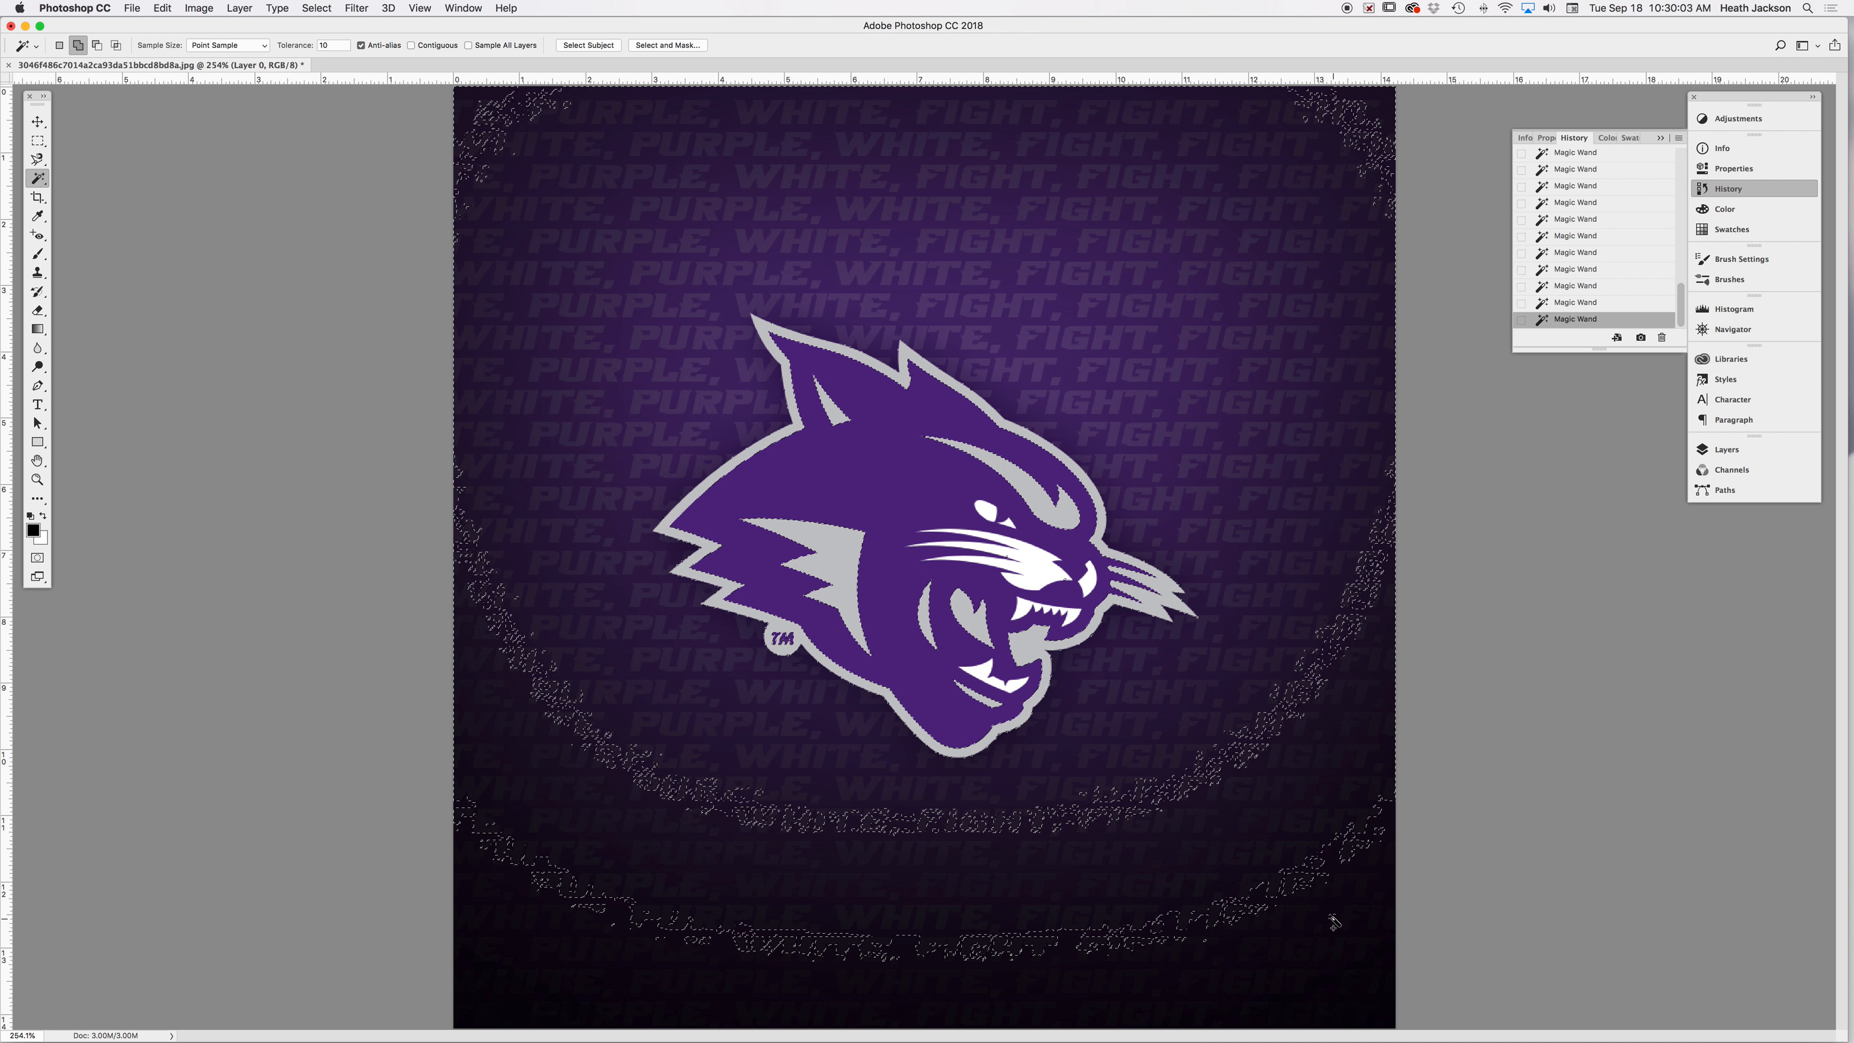
shift+click(1204, 778)
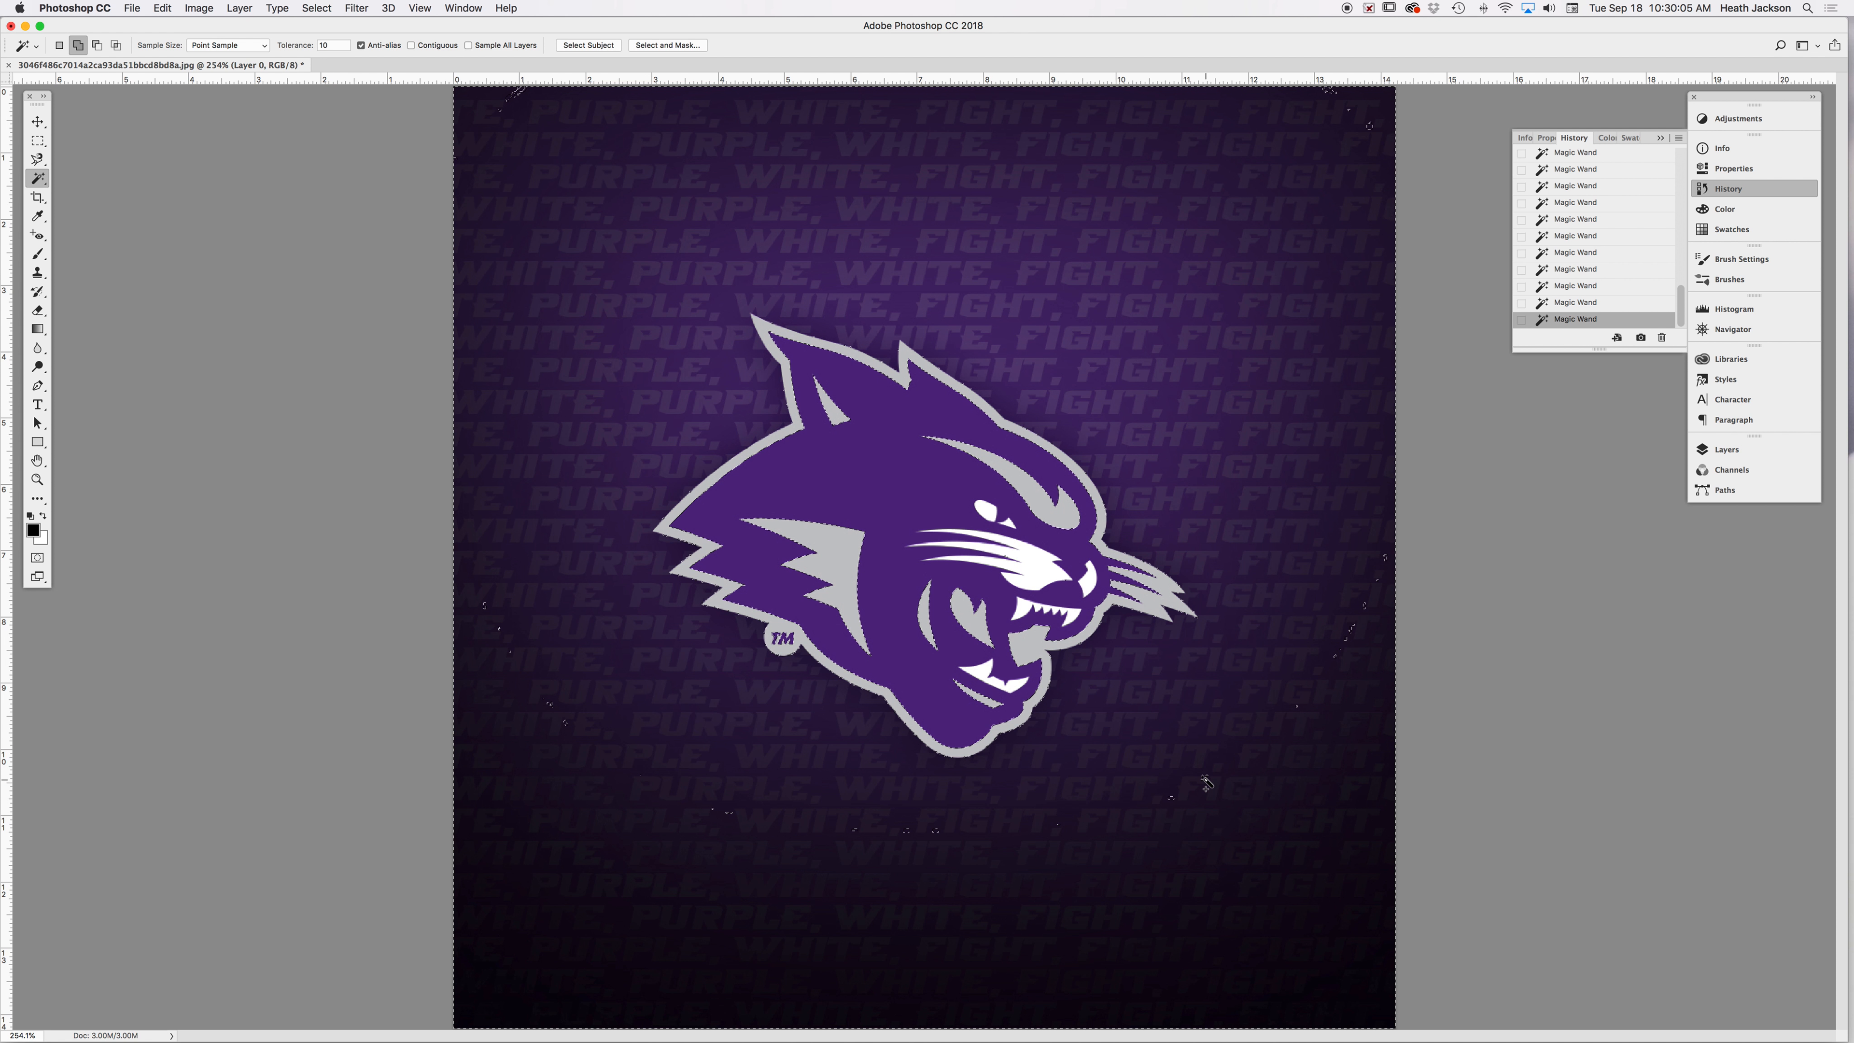
- Deselect the background and switch to the Quick Selection tool
key(super+d)
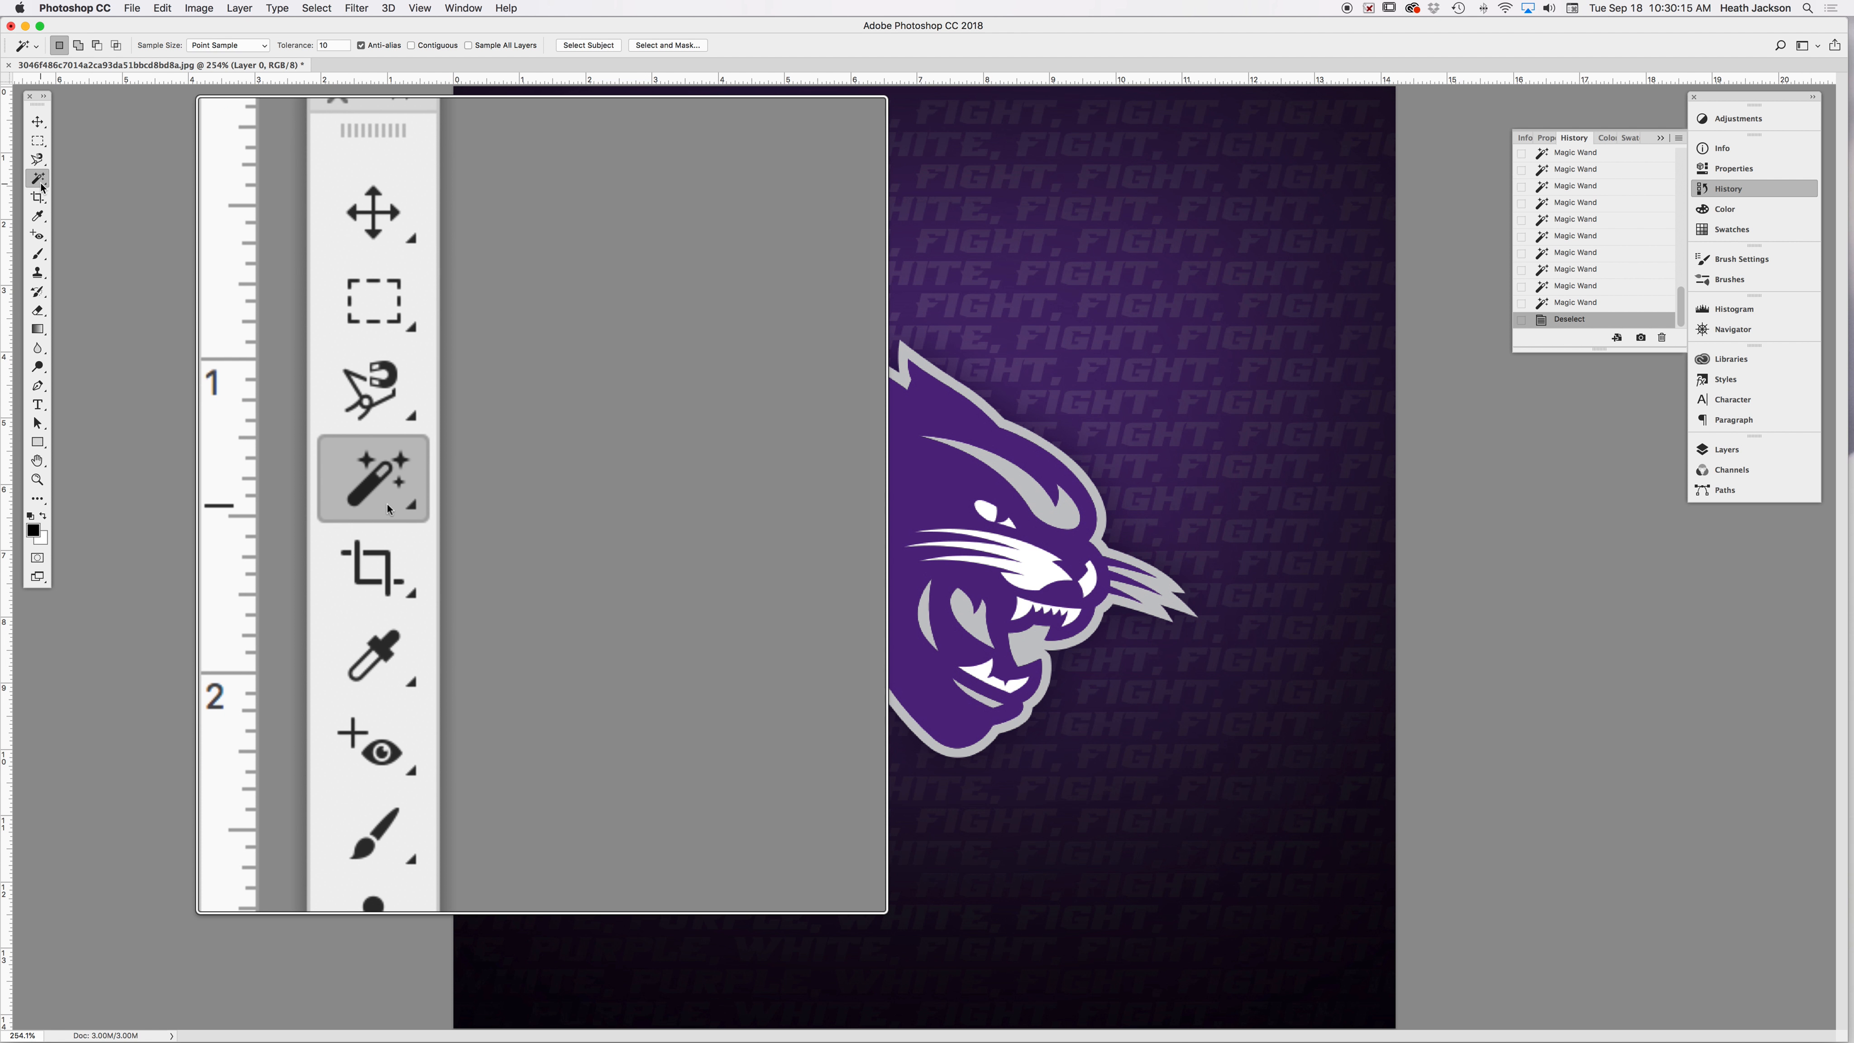
click(45, 183)
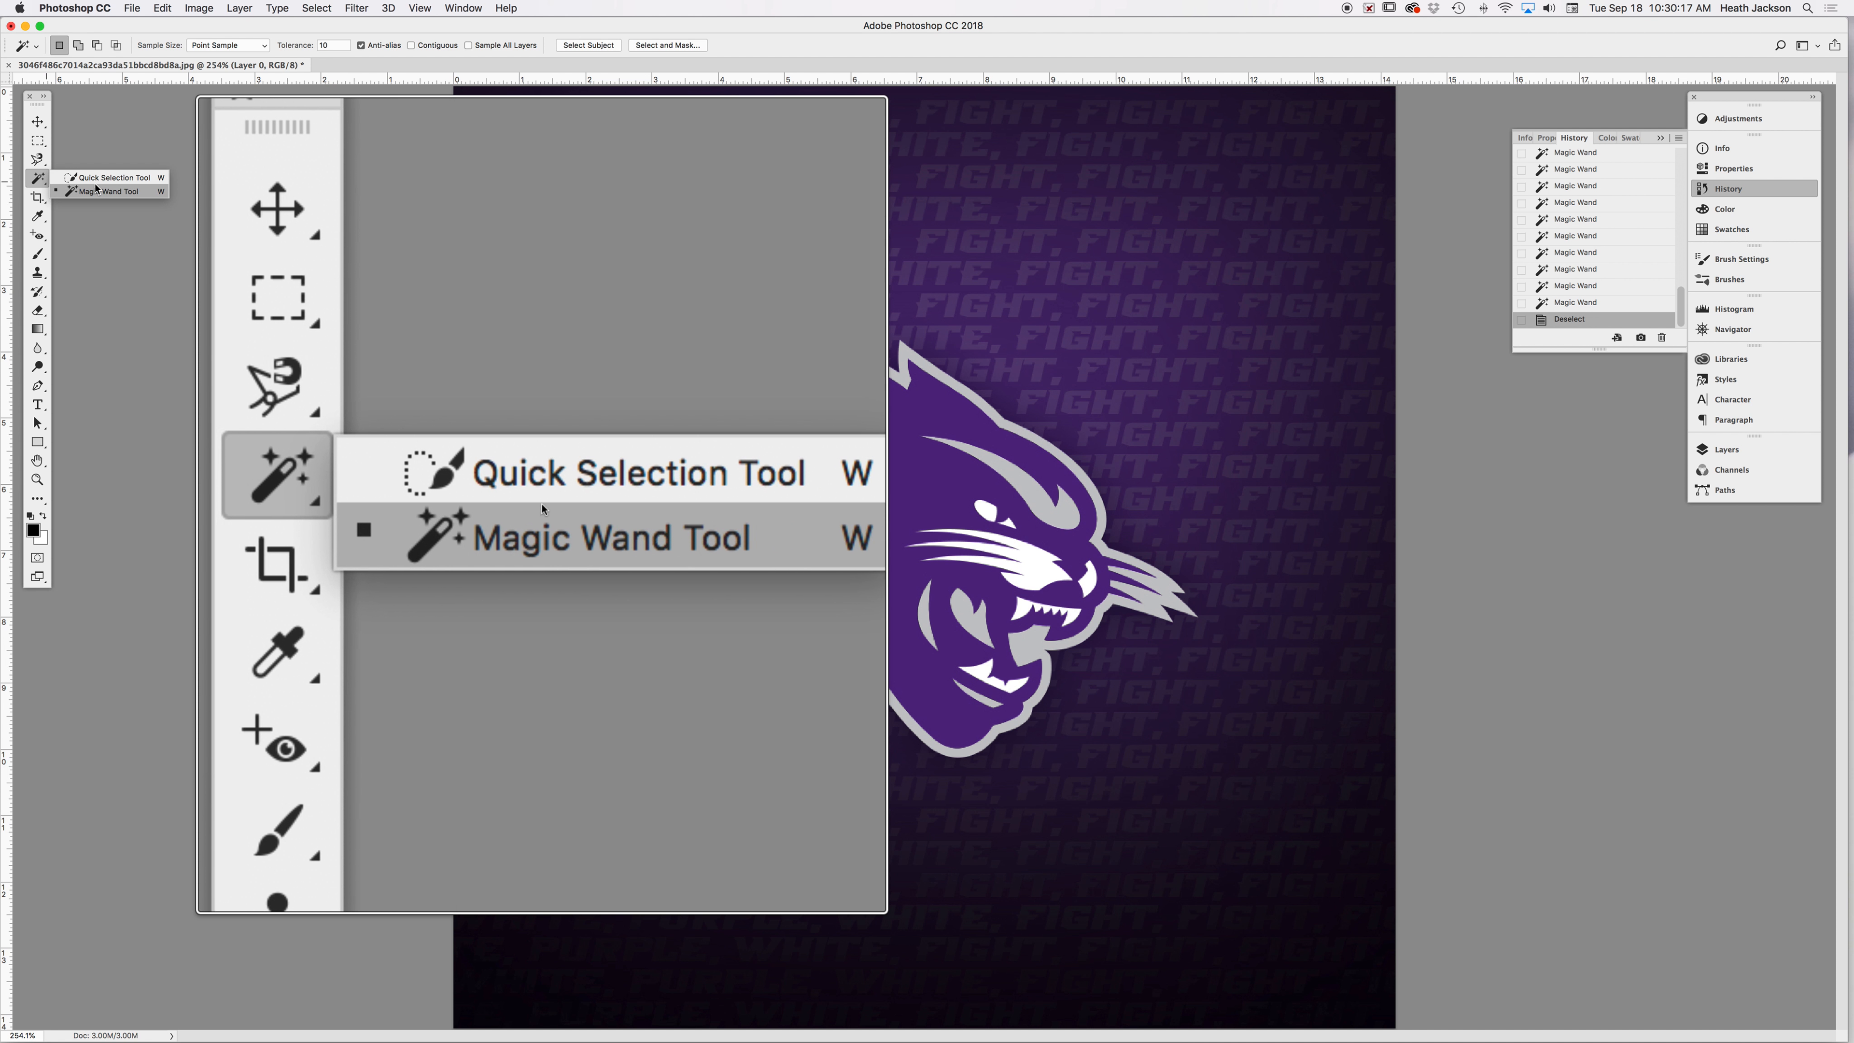
click(110, 179)
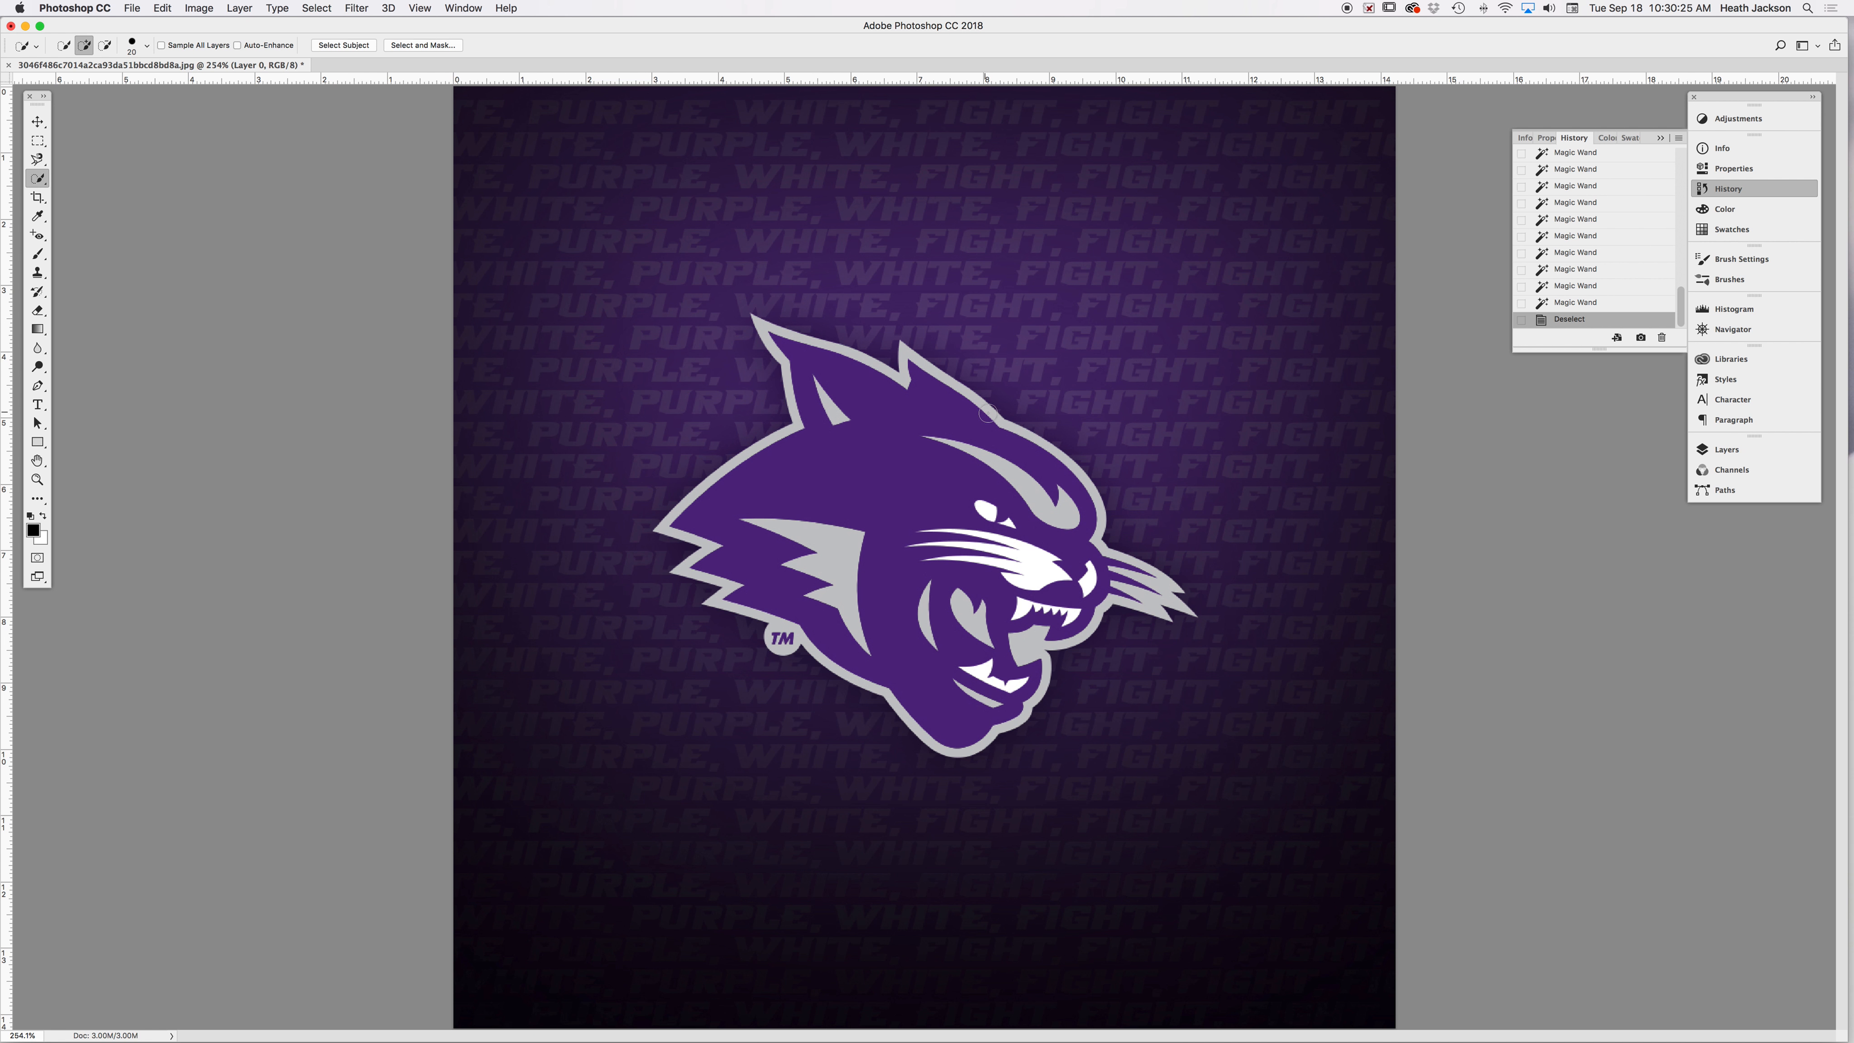
- Brush a Quick Selection over the background just outside the forehead, working up along the head toward the ears
super+click(1094, 414)
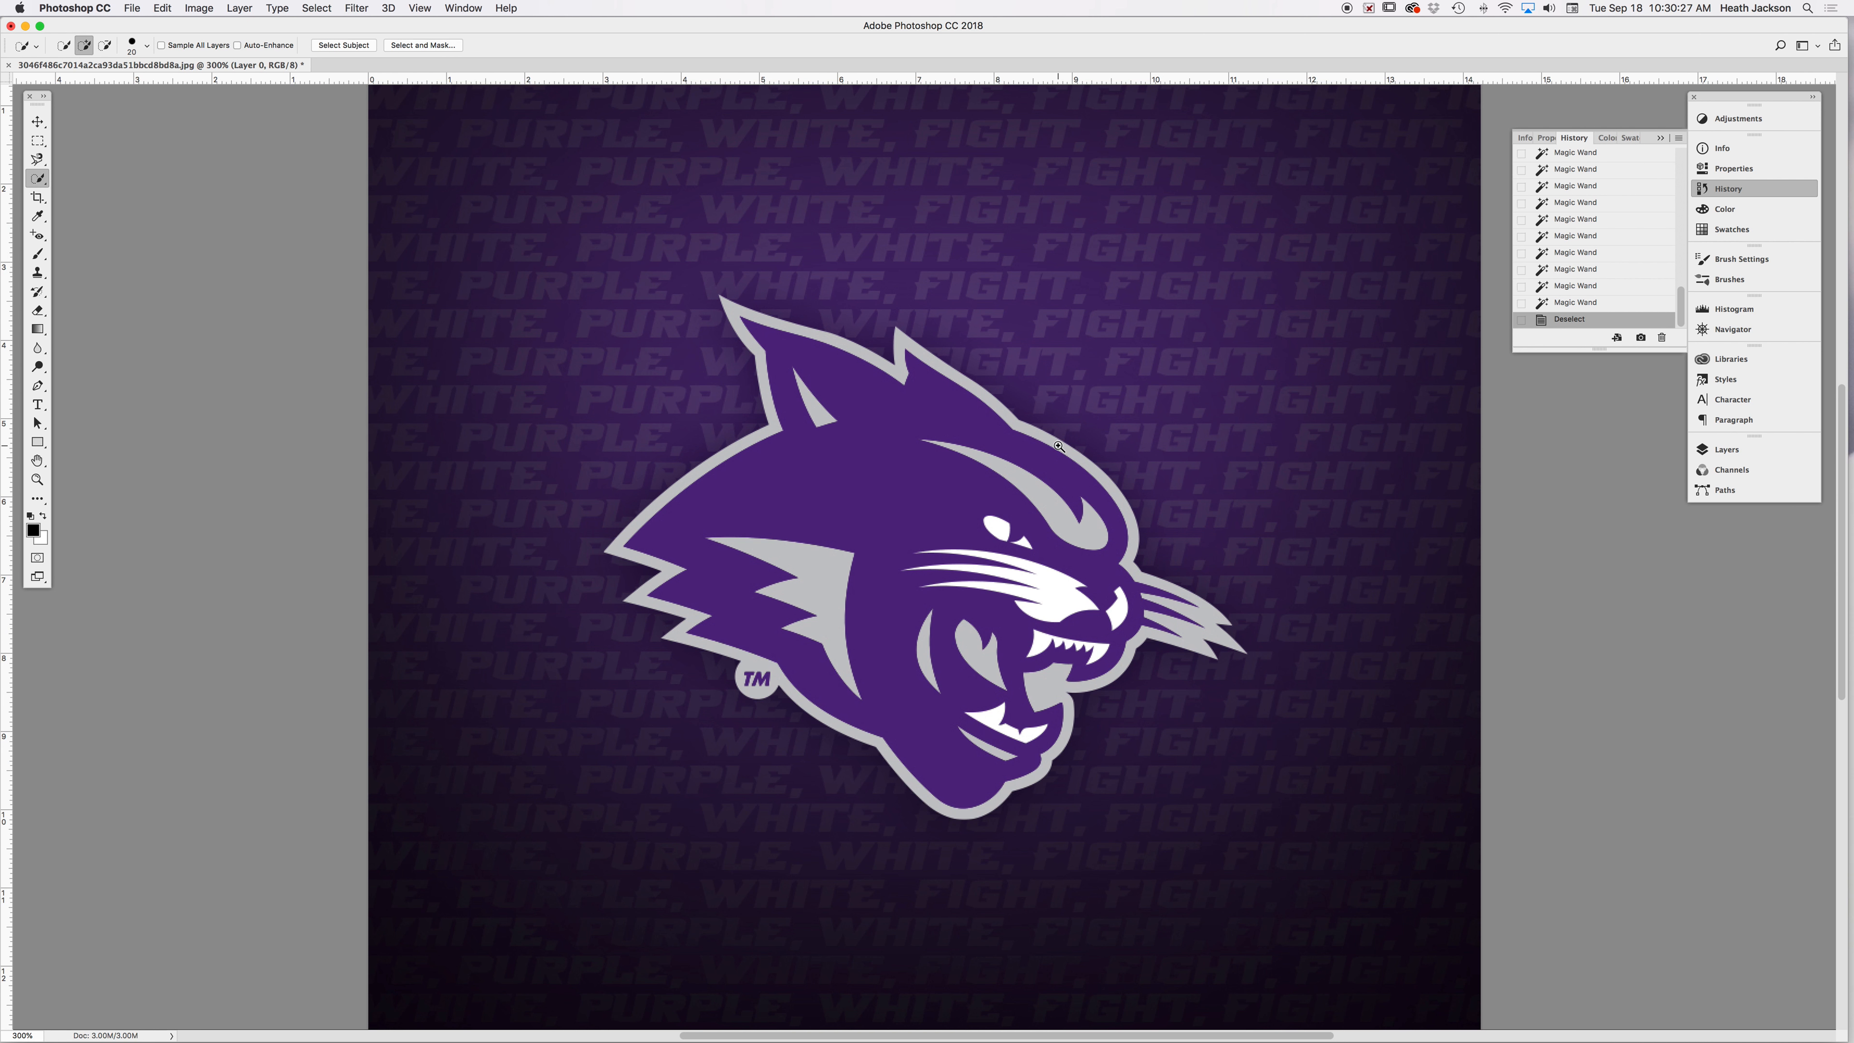
super+click(1064, 446)
super+click(1119, 452)
drag(1165, 461, 989, 437)
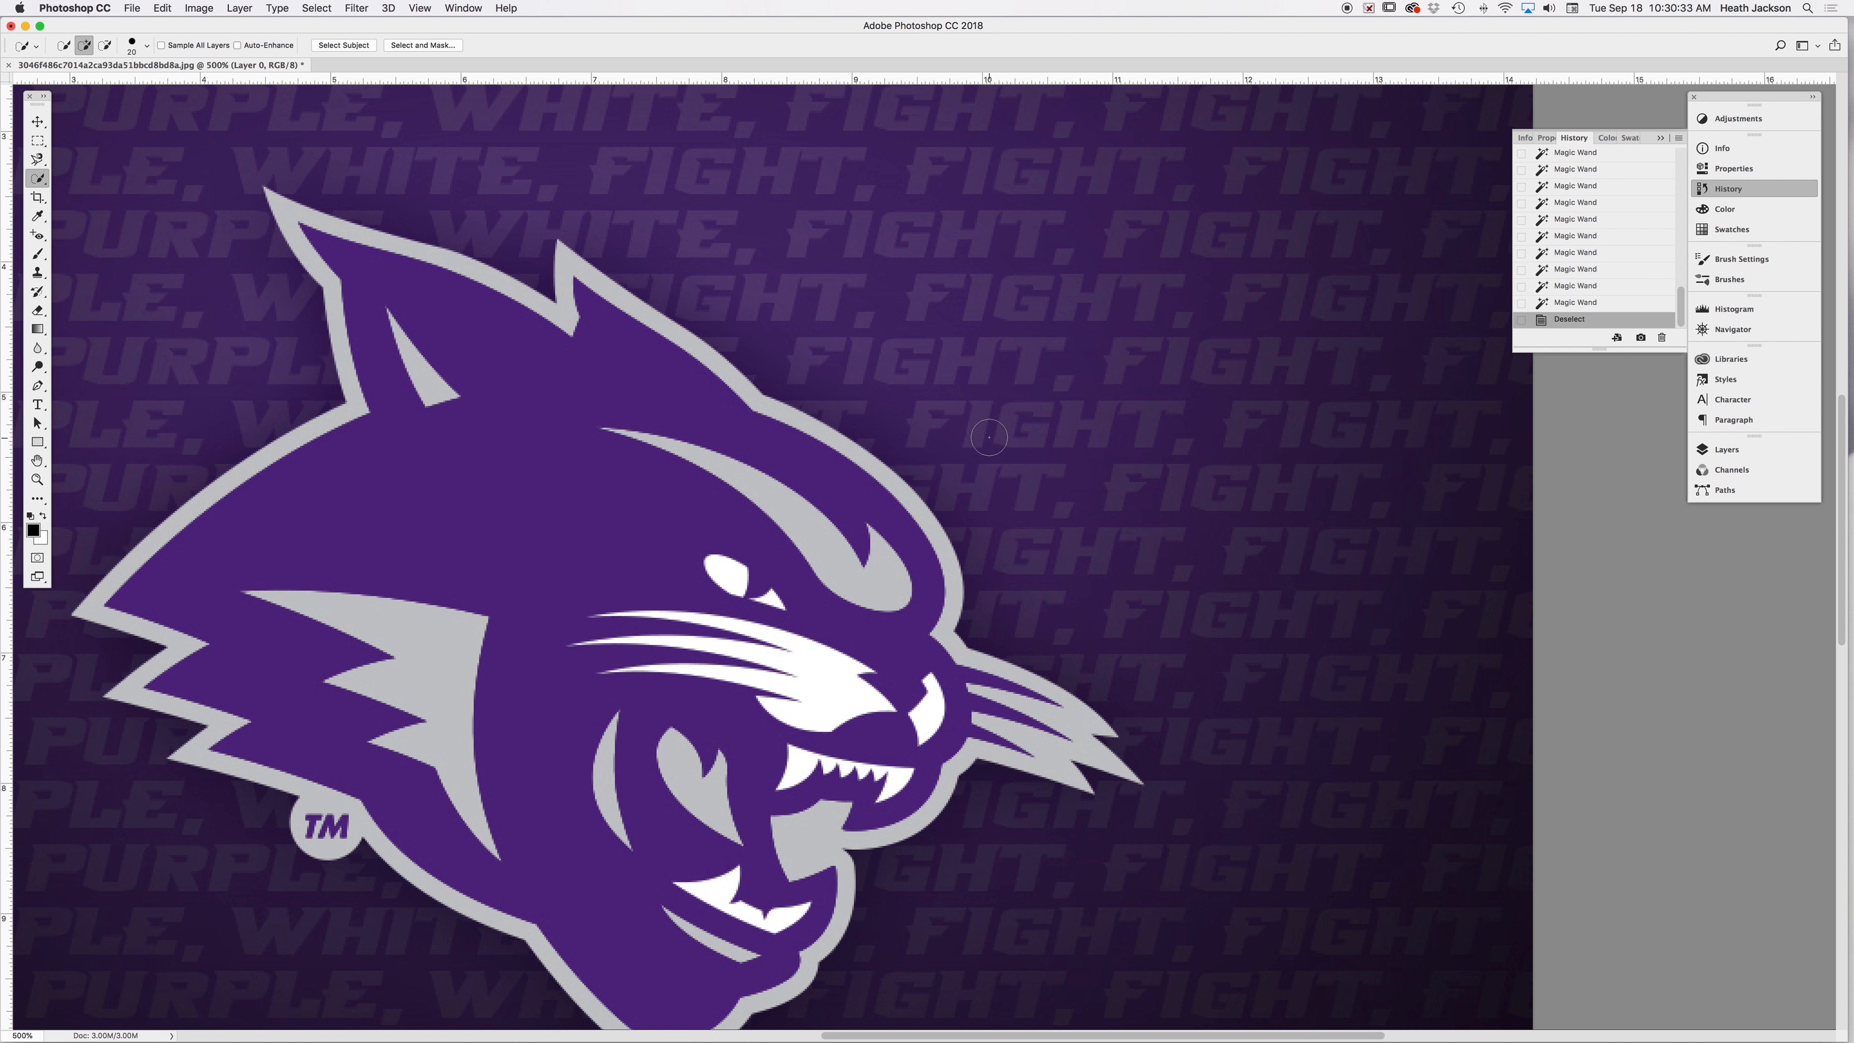
drag(789, 497, 928, 414)
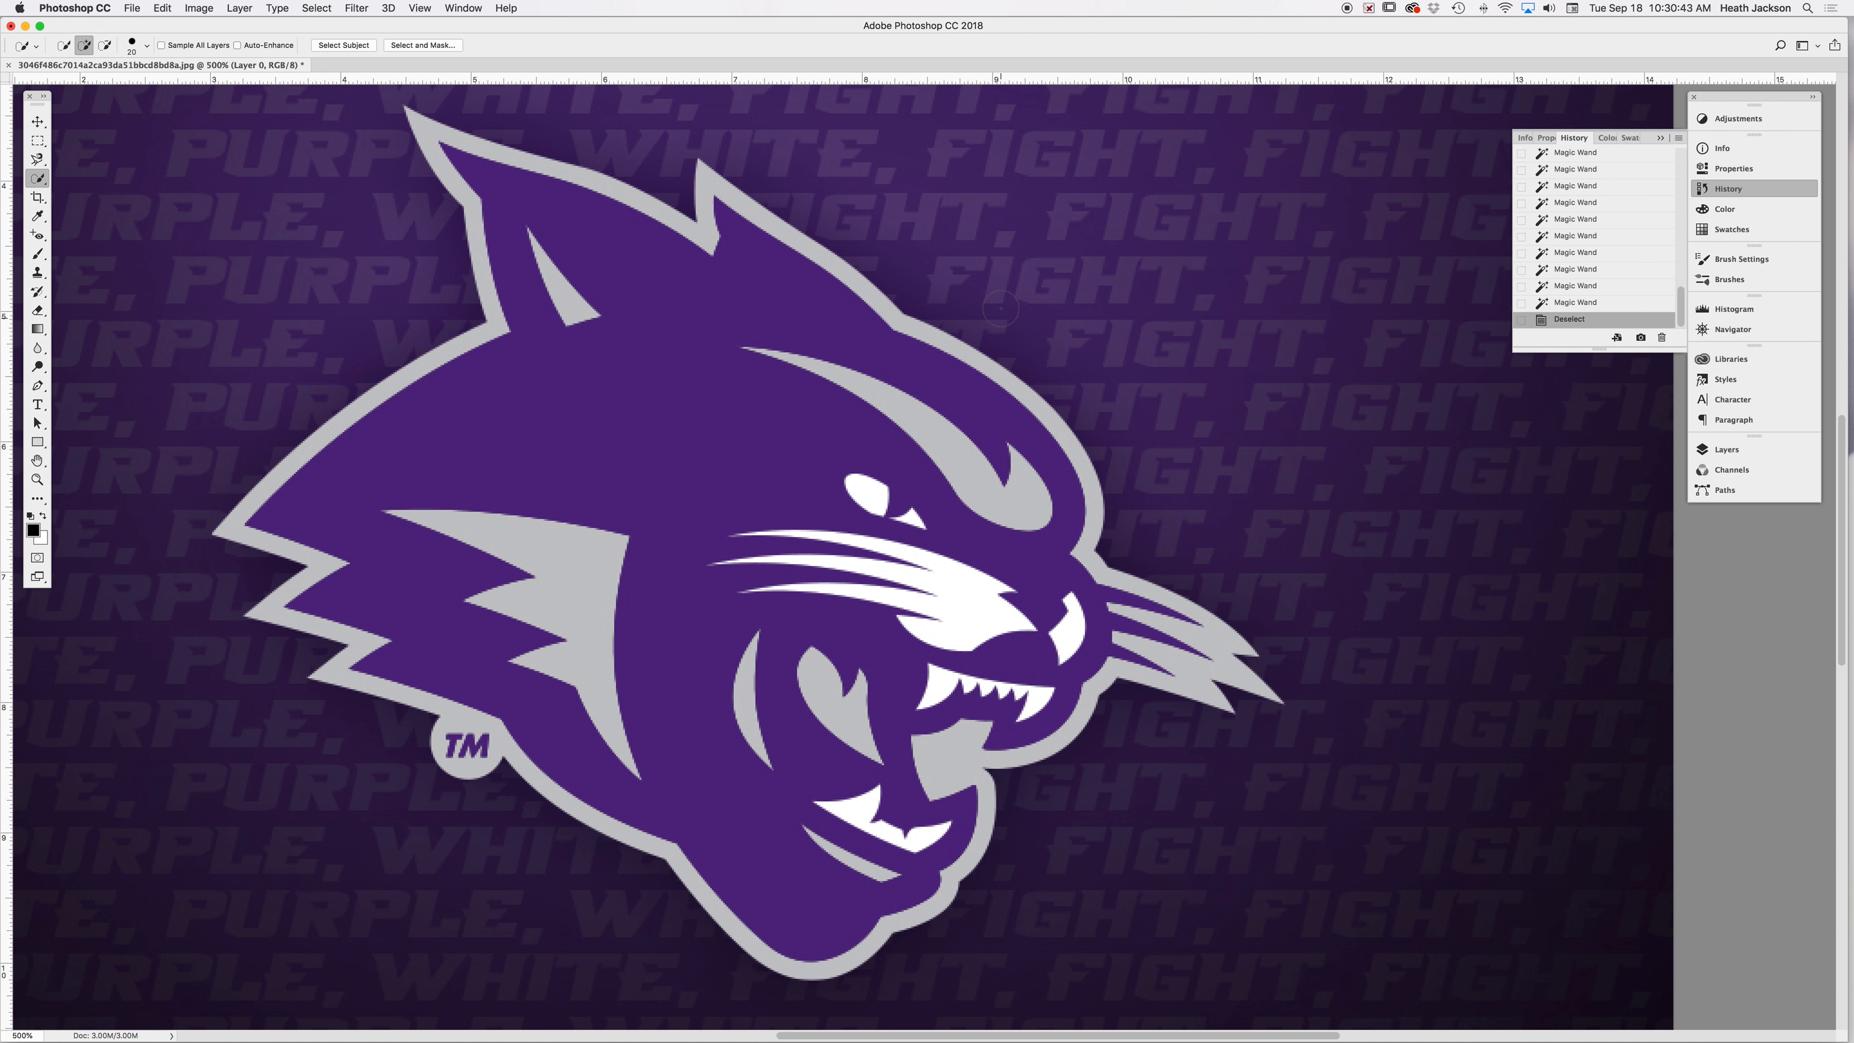
drag(1001, 277, 1017, 430)
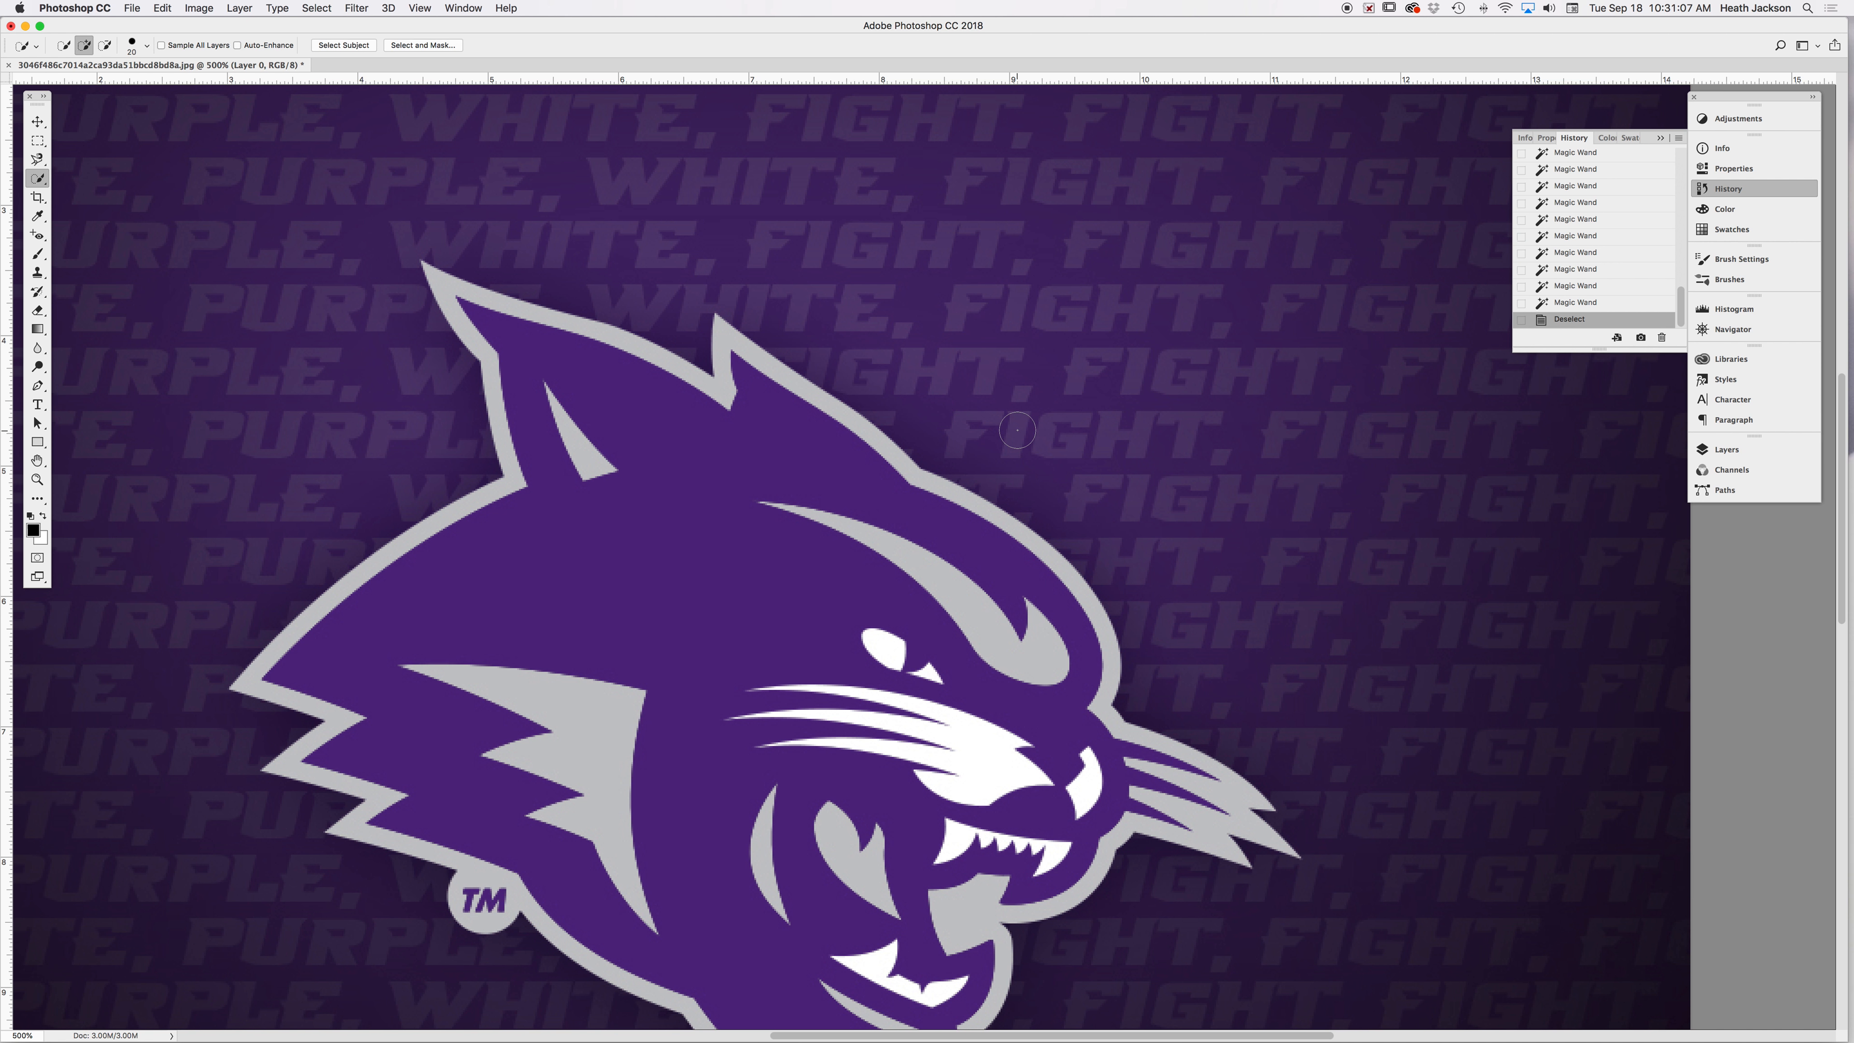
scroll(1017, 429, right, 8)
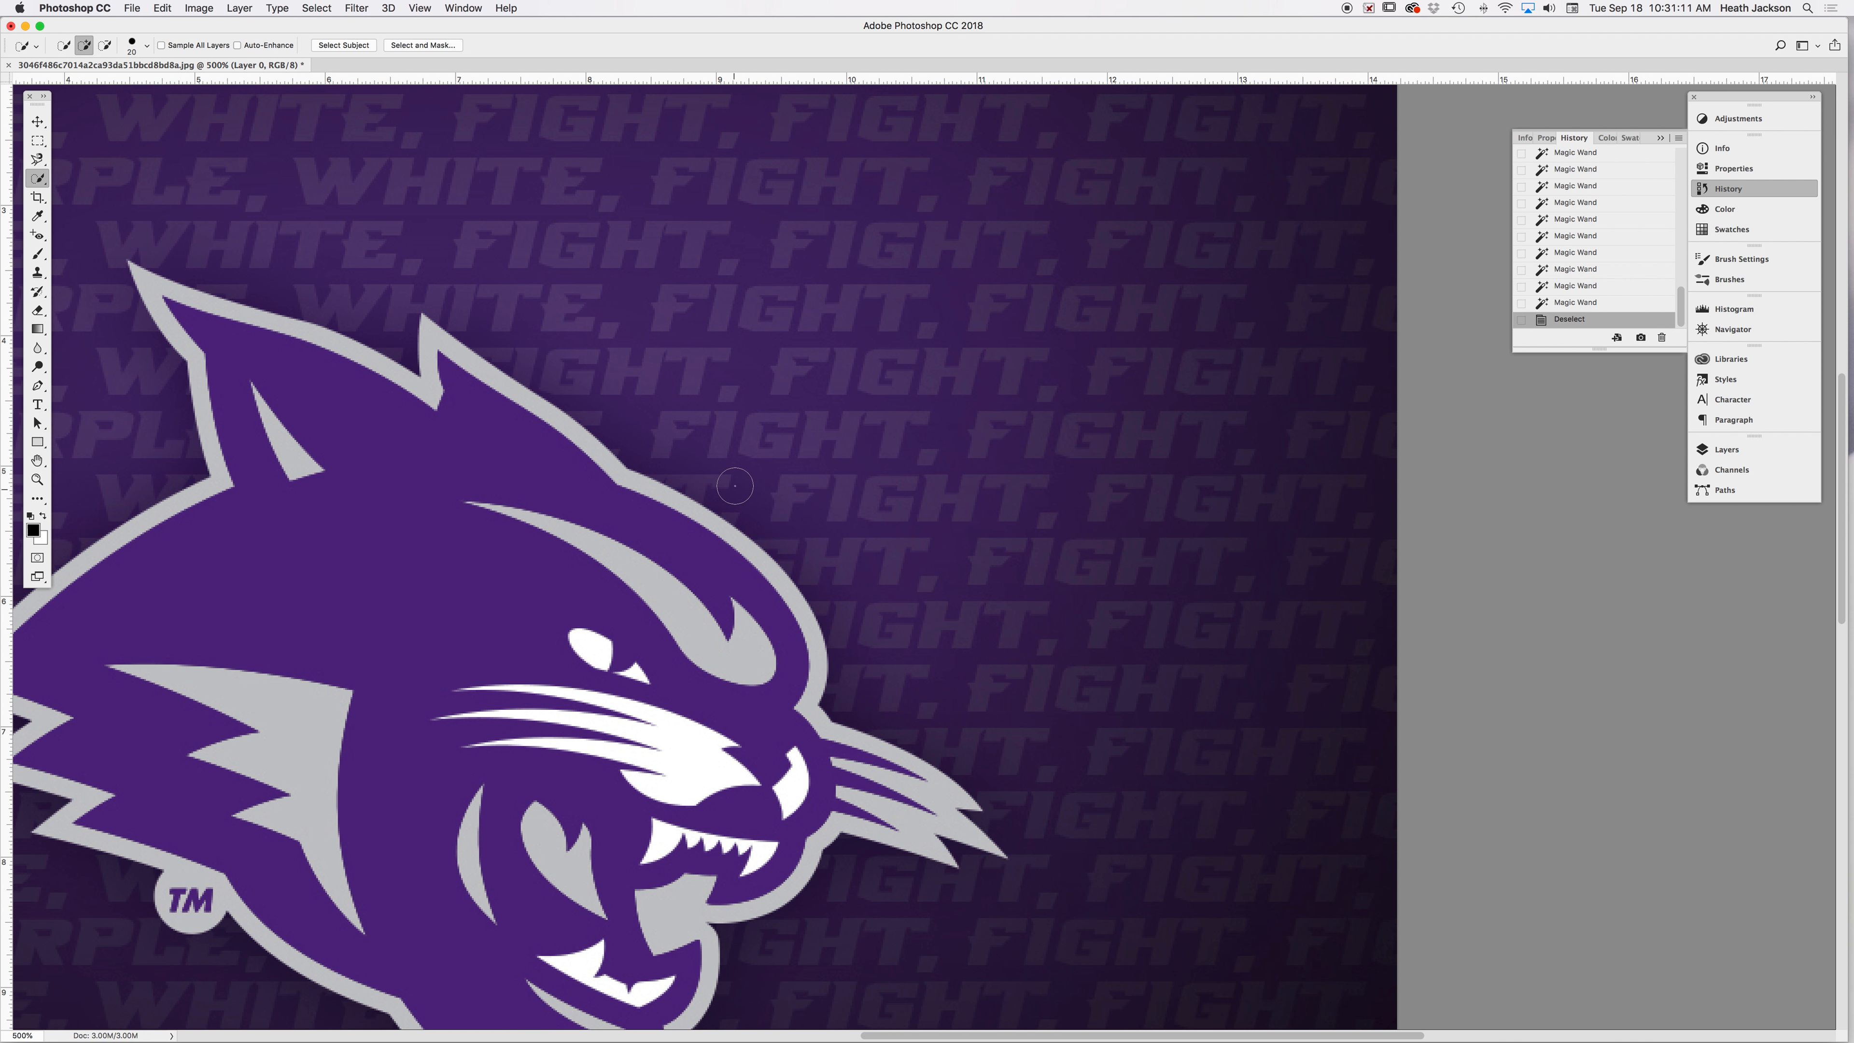
mouse_move(732, 480)
mouse_down()
mouse_move(962, 494)
mouse_move(1025, 548)
mouse_move(977, 503)
mouse_up()
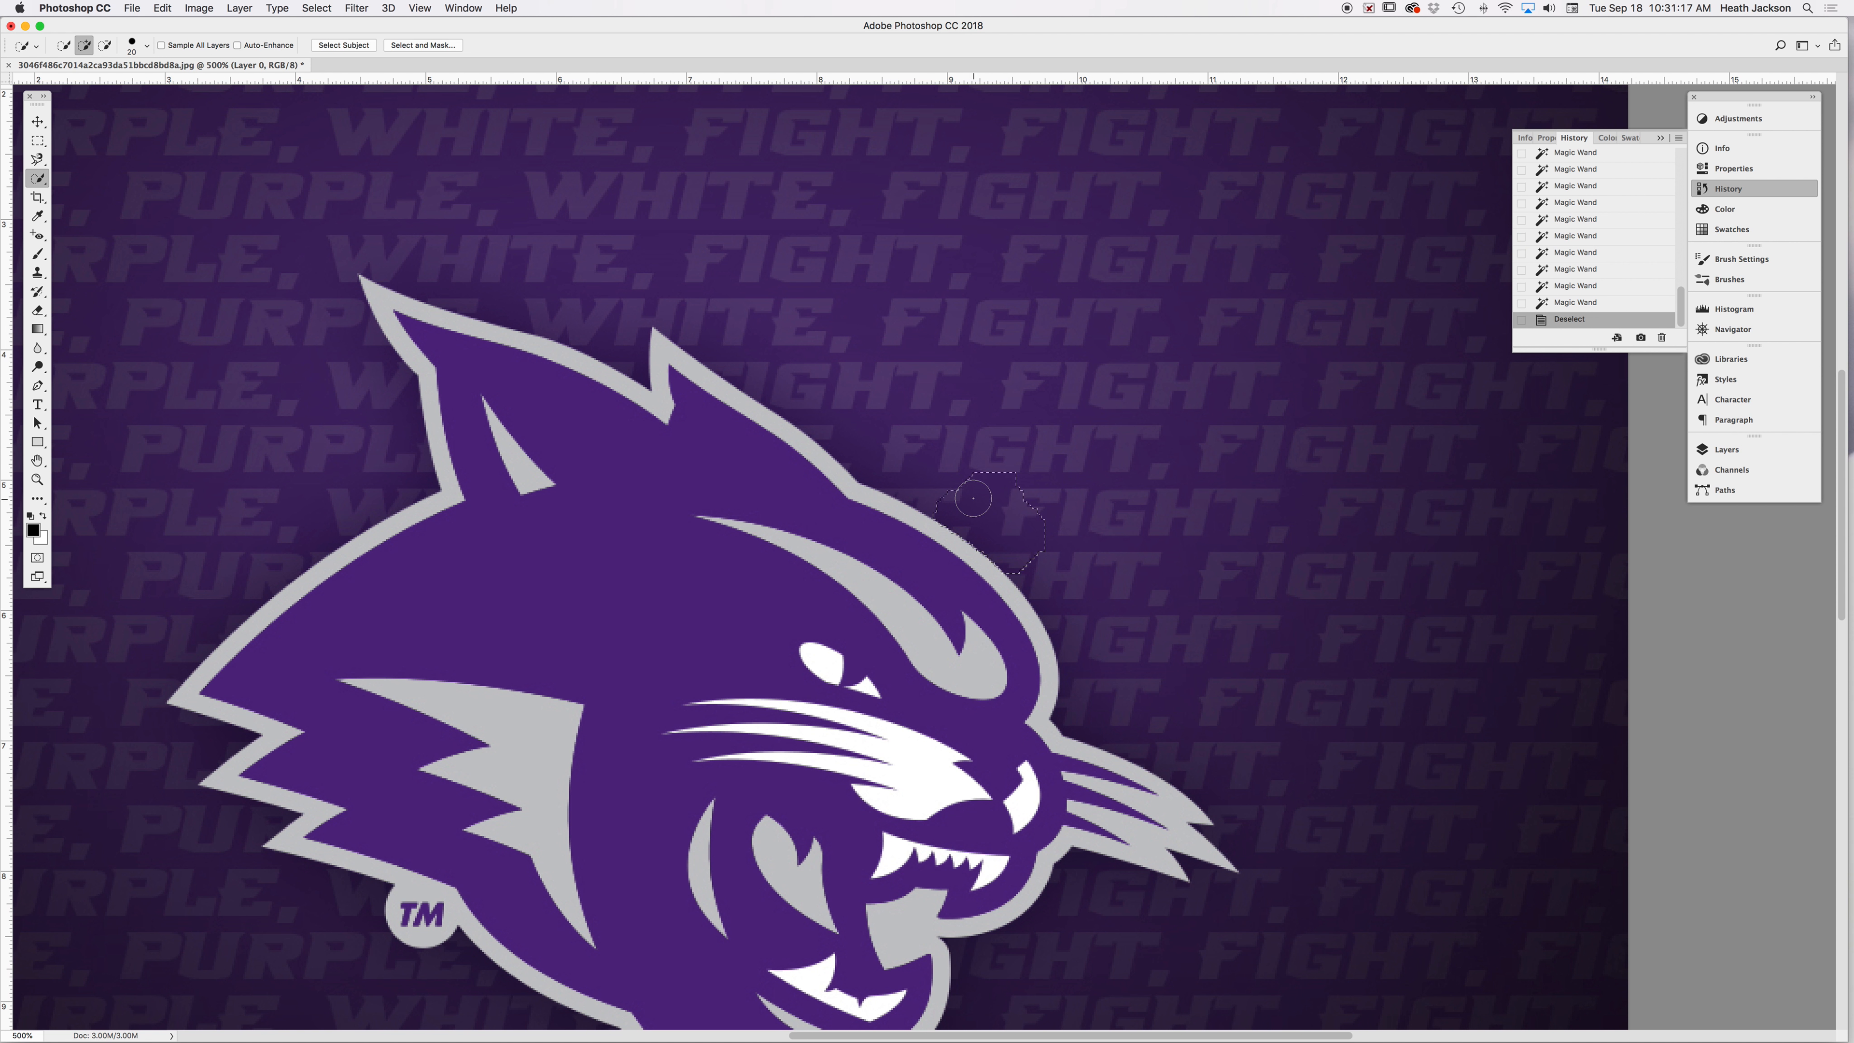
drag(971, 497, 730, 314)
- Extend the Quick Selection across the background above the head and out toward the whiskers, and examine its edge along the forehead
scroll(730, 314, down, 2)
mouse_move(850, 361)
mouse_down()
mouse_move(1056, 439)
mouse_move(1093, 557)
mouse_move(1162, 659)
mouse_move(1189, 633)
mouse_move(1201, 495)
mouse_move(1121, 374)
mouse_up()
mouse_move(1078, 303)
mouse_down()
mouse_move(706, 184)
mouse_move(696, 226)
mouse_move(620, 223)
mouse_up()
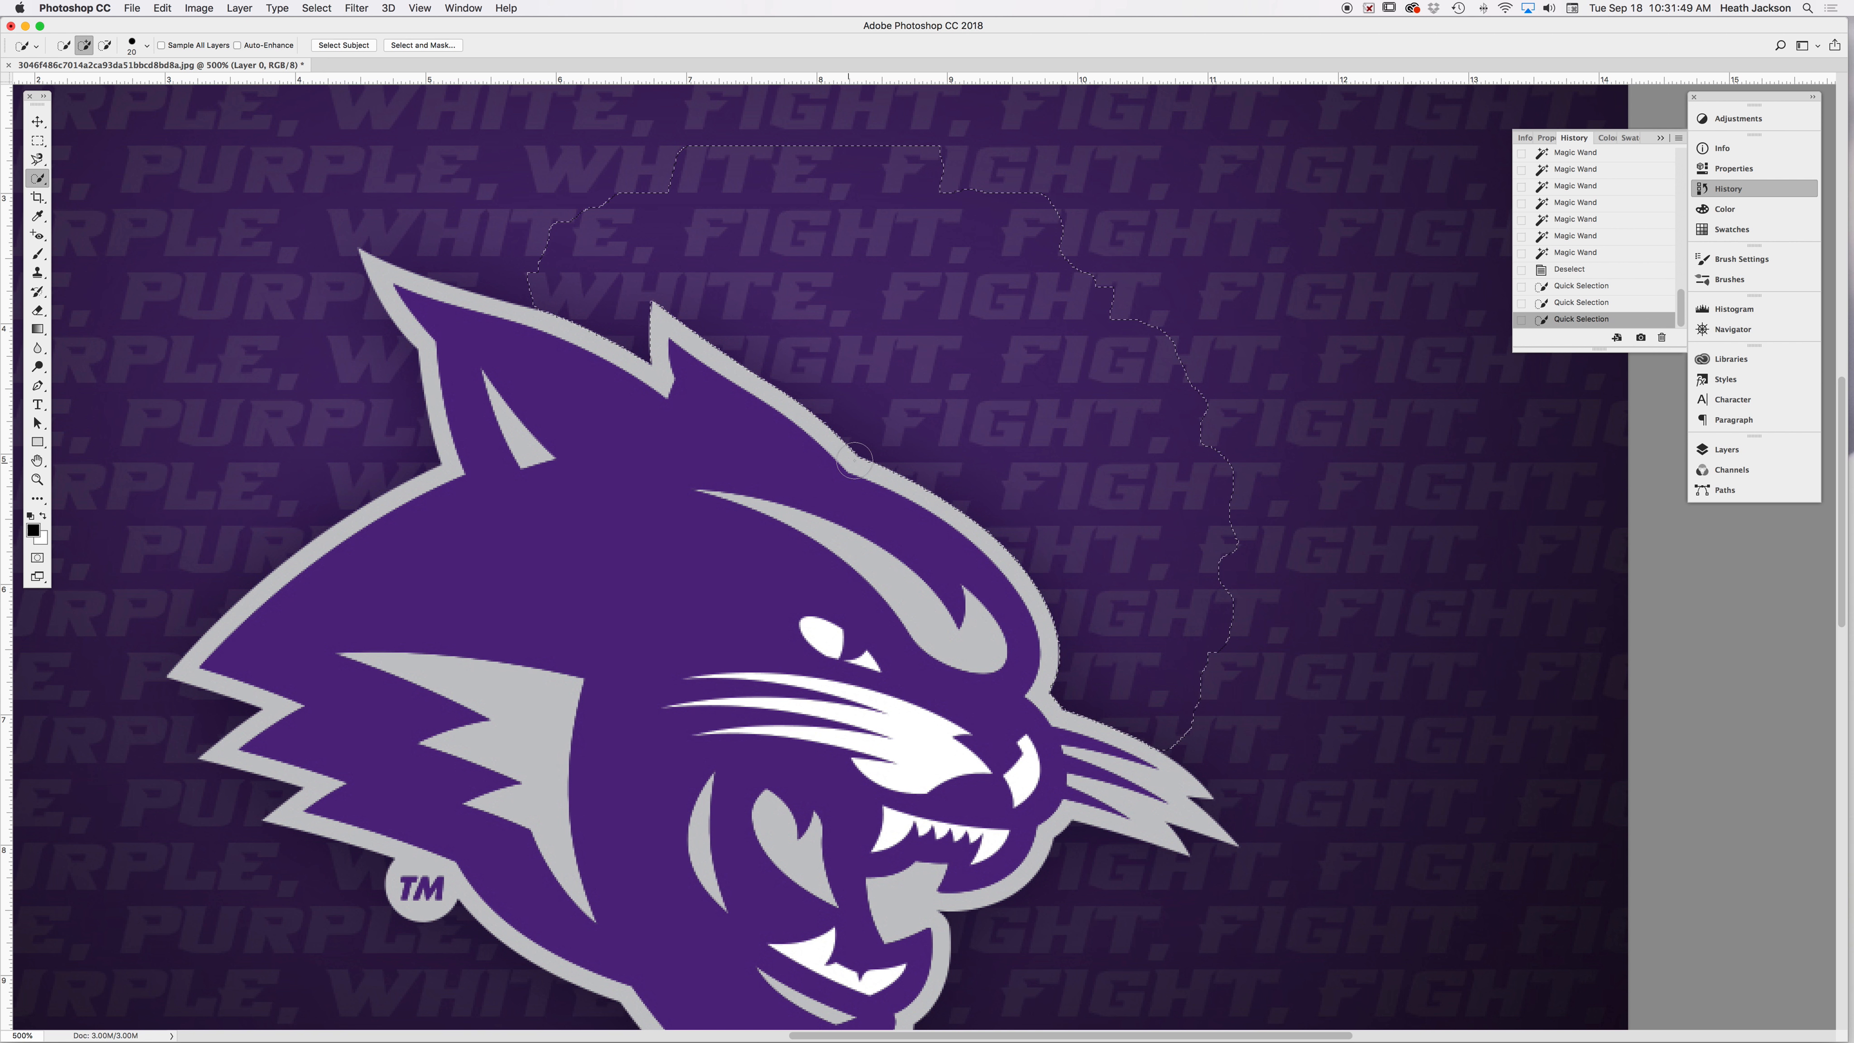
drag(810, 410, 813, 426)
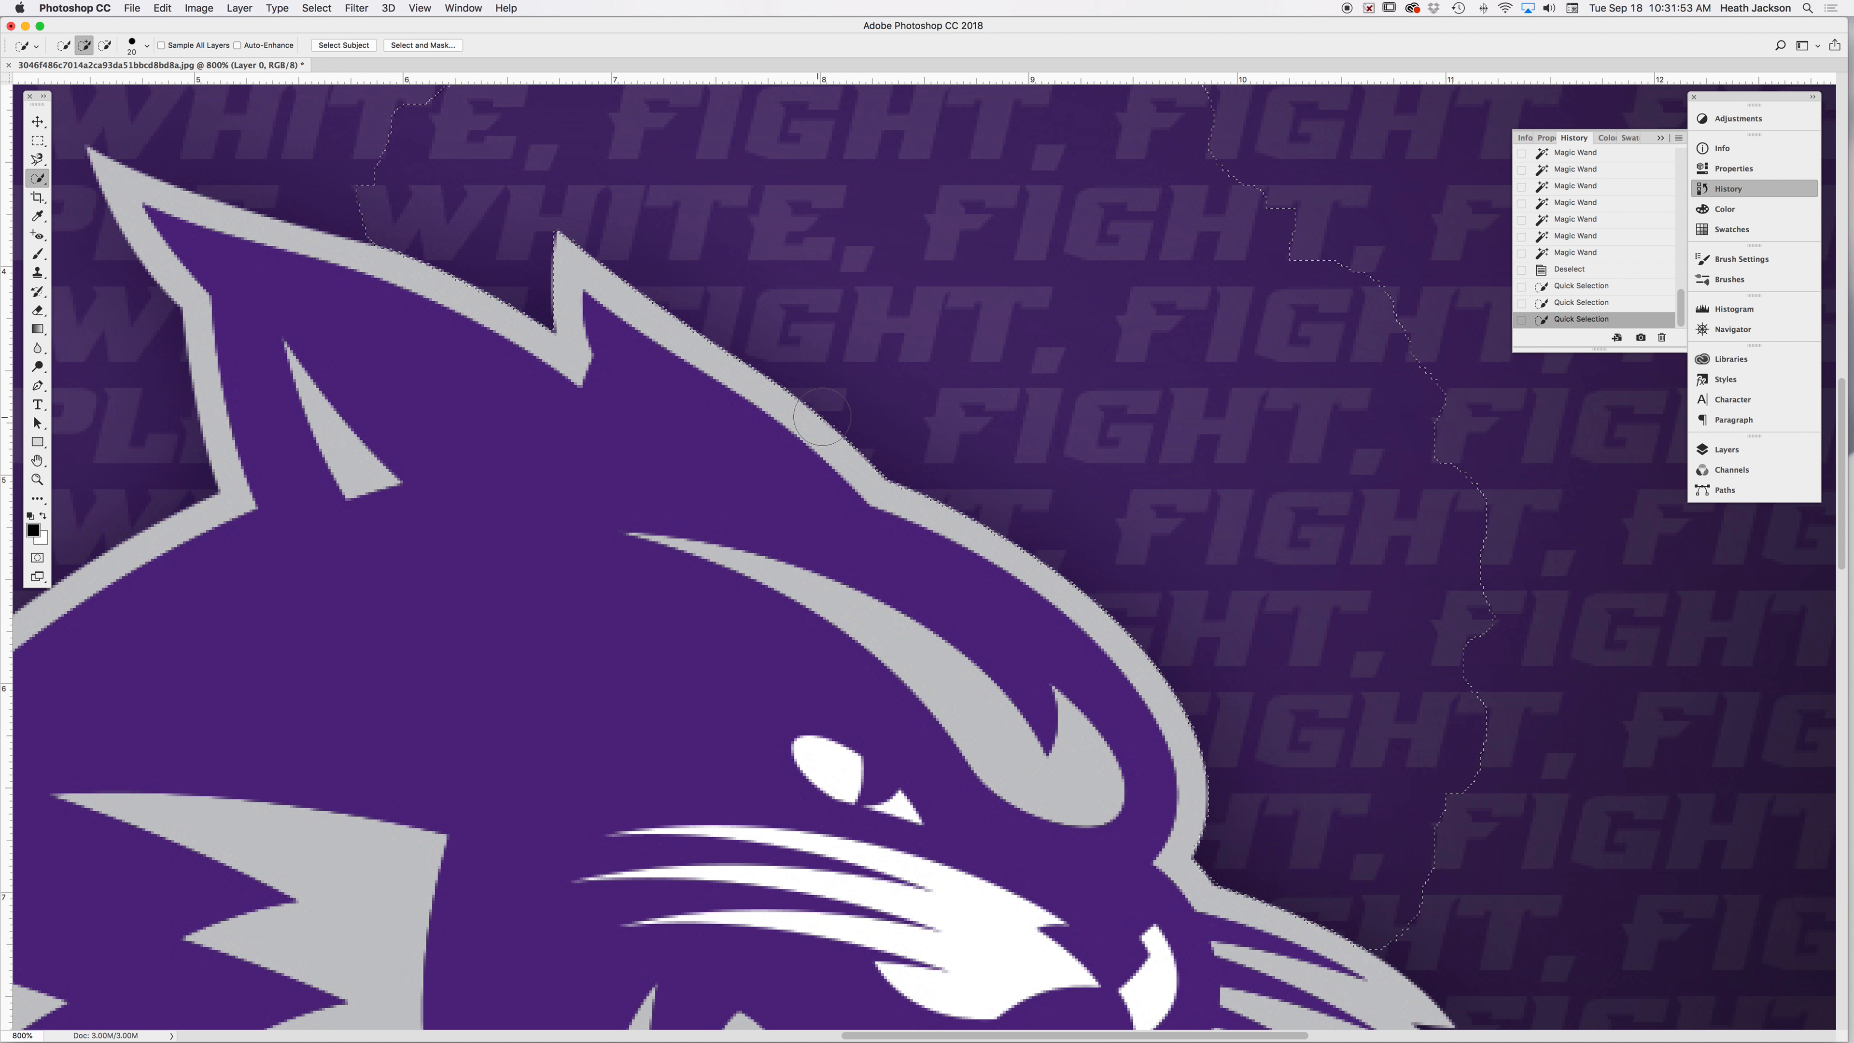
click(816, 393)
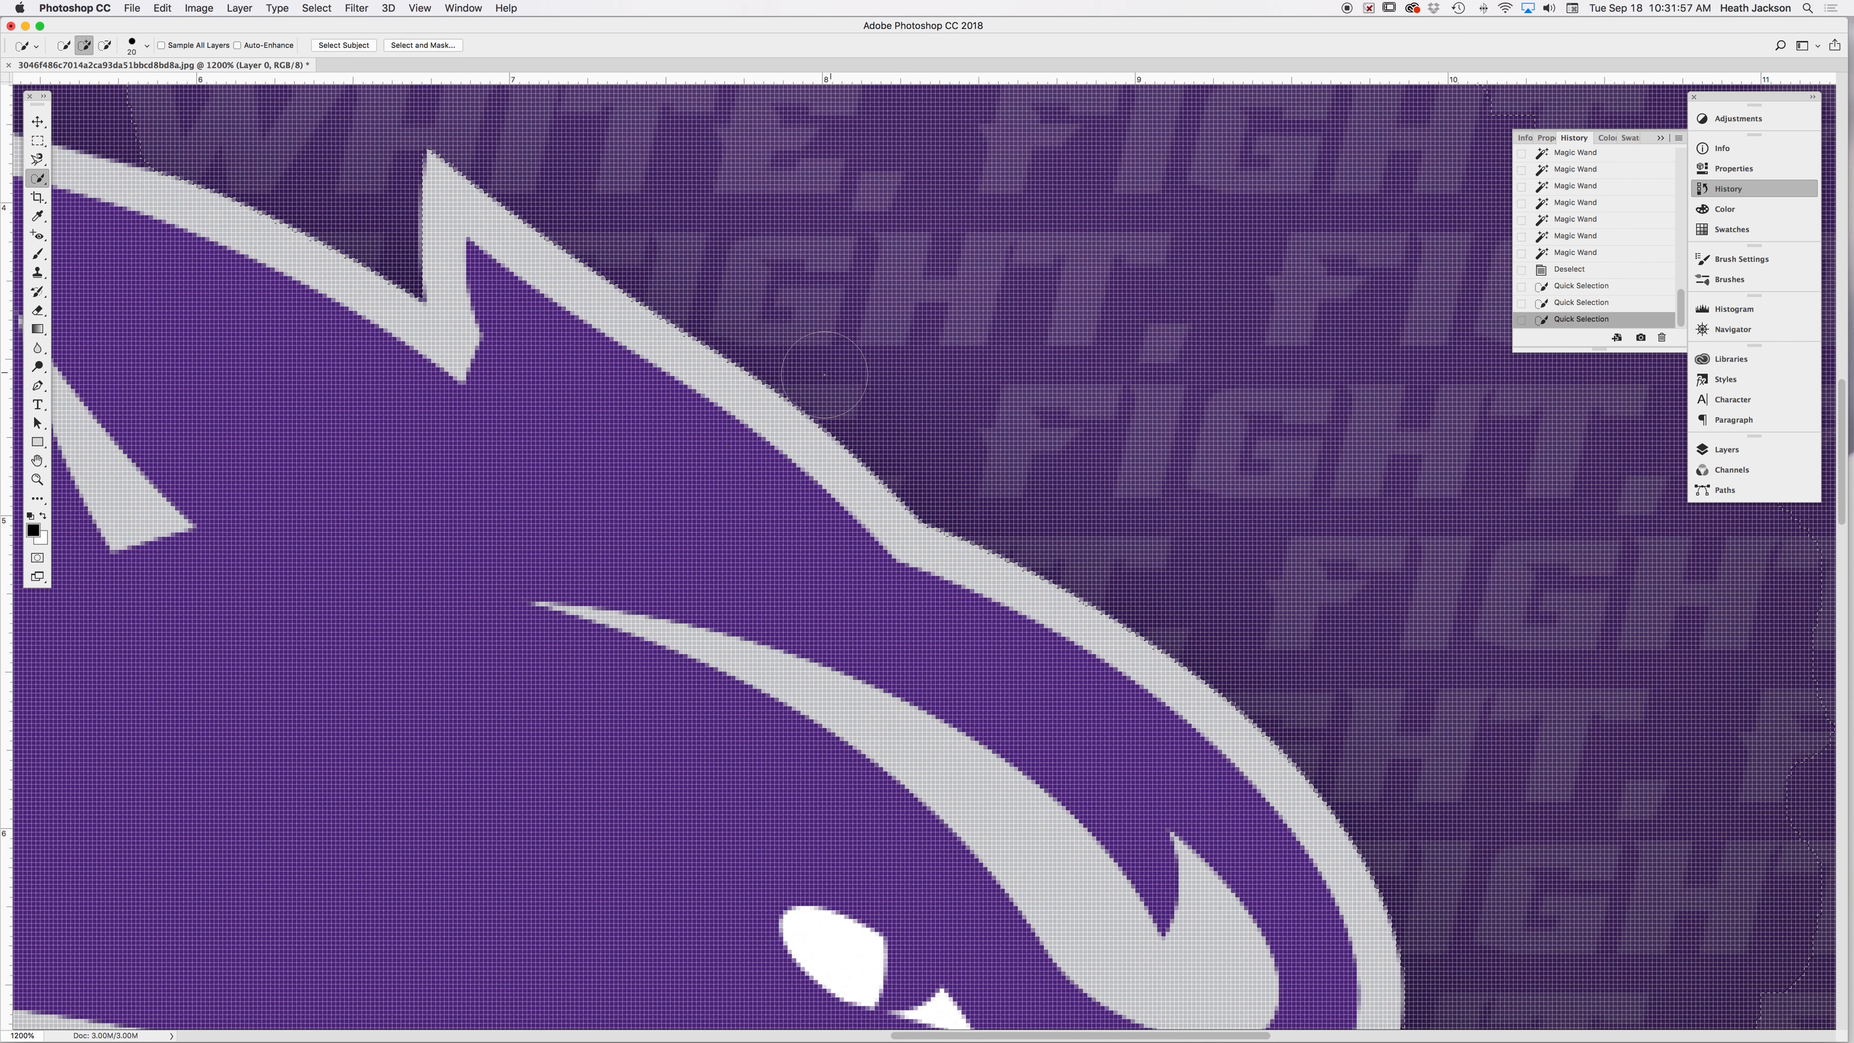
- Extend the Quick Selection around the ears and across the background above and behind the wildcat's head
drag(595, 200, 1373, 633)
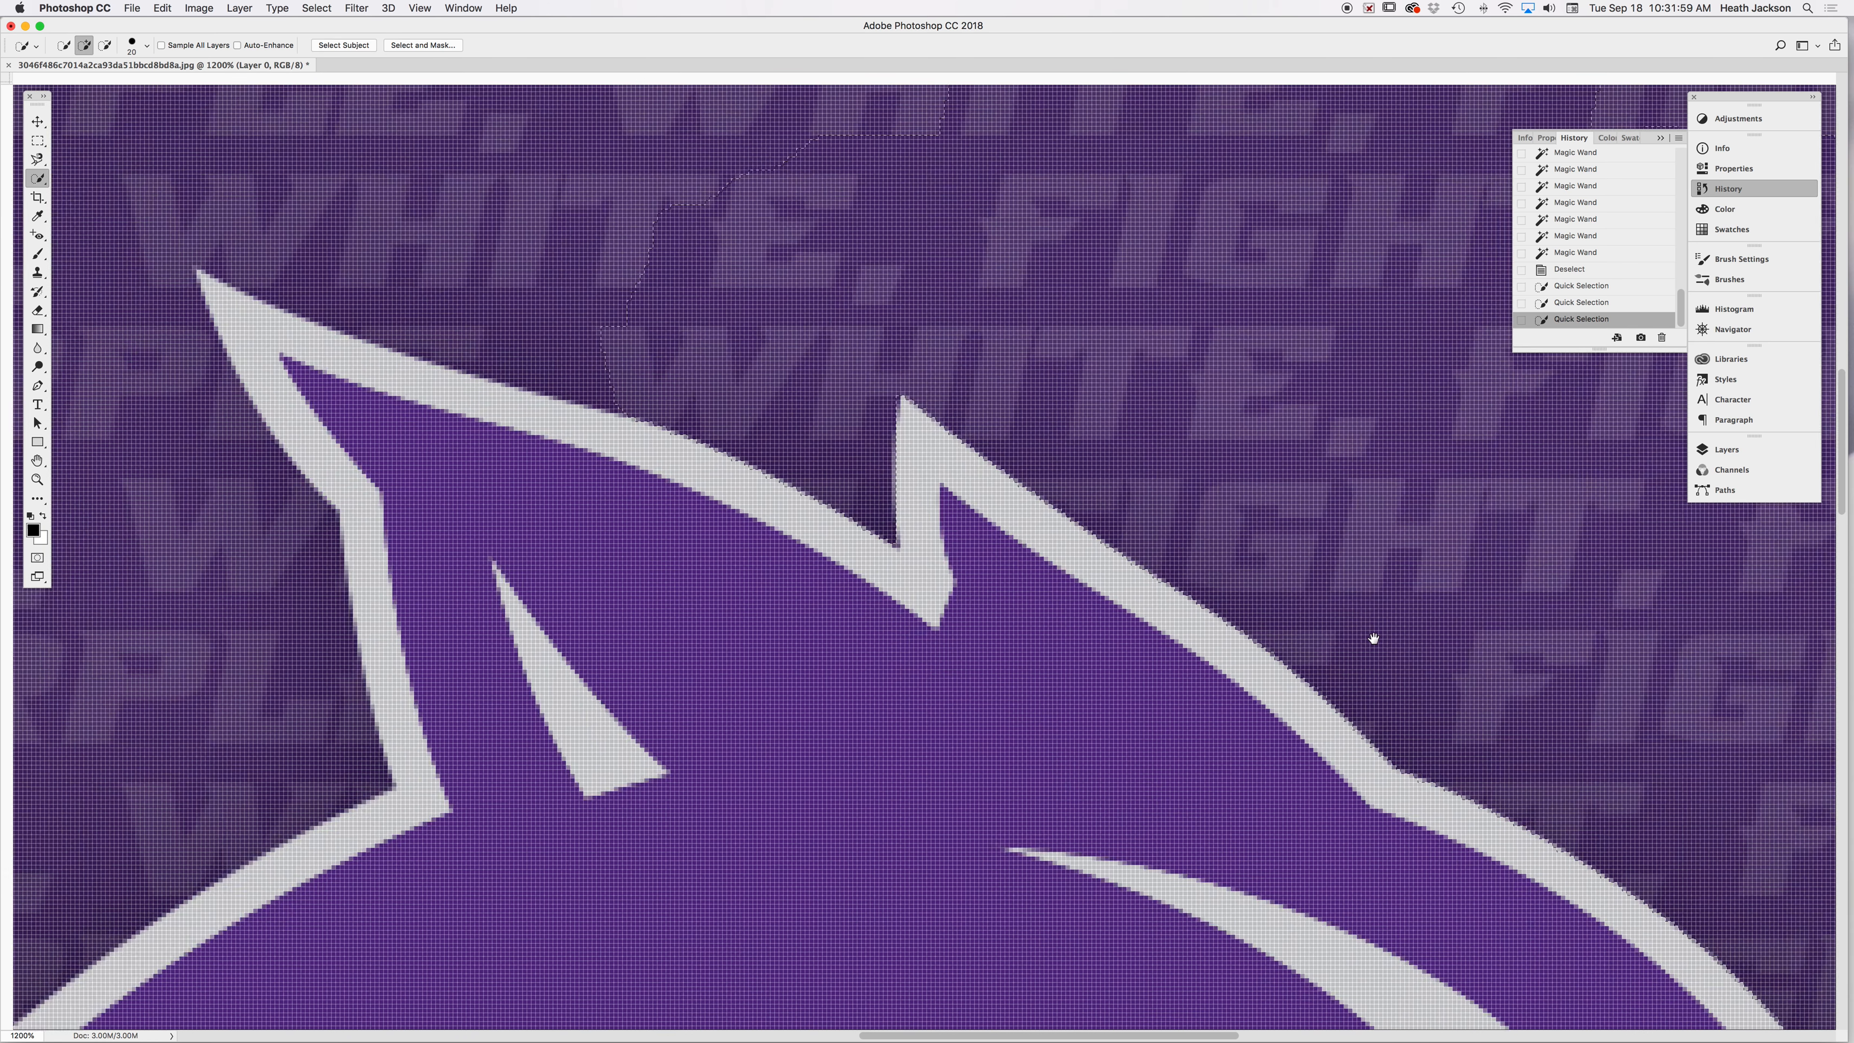
scroll(1053, 480, down, 6)
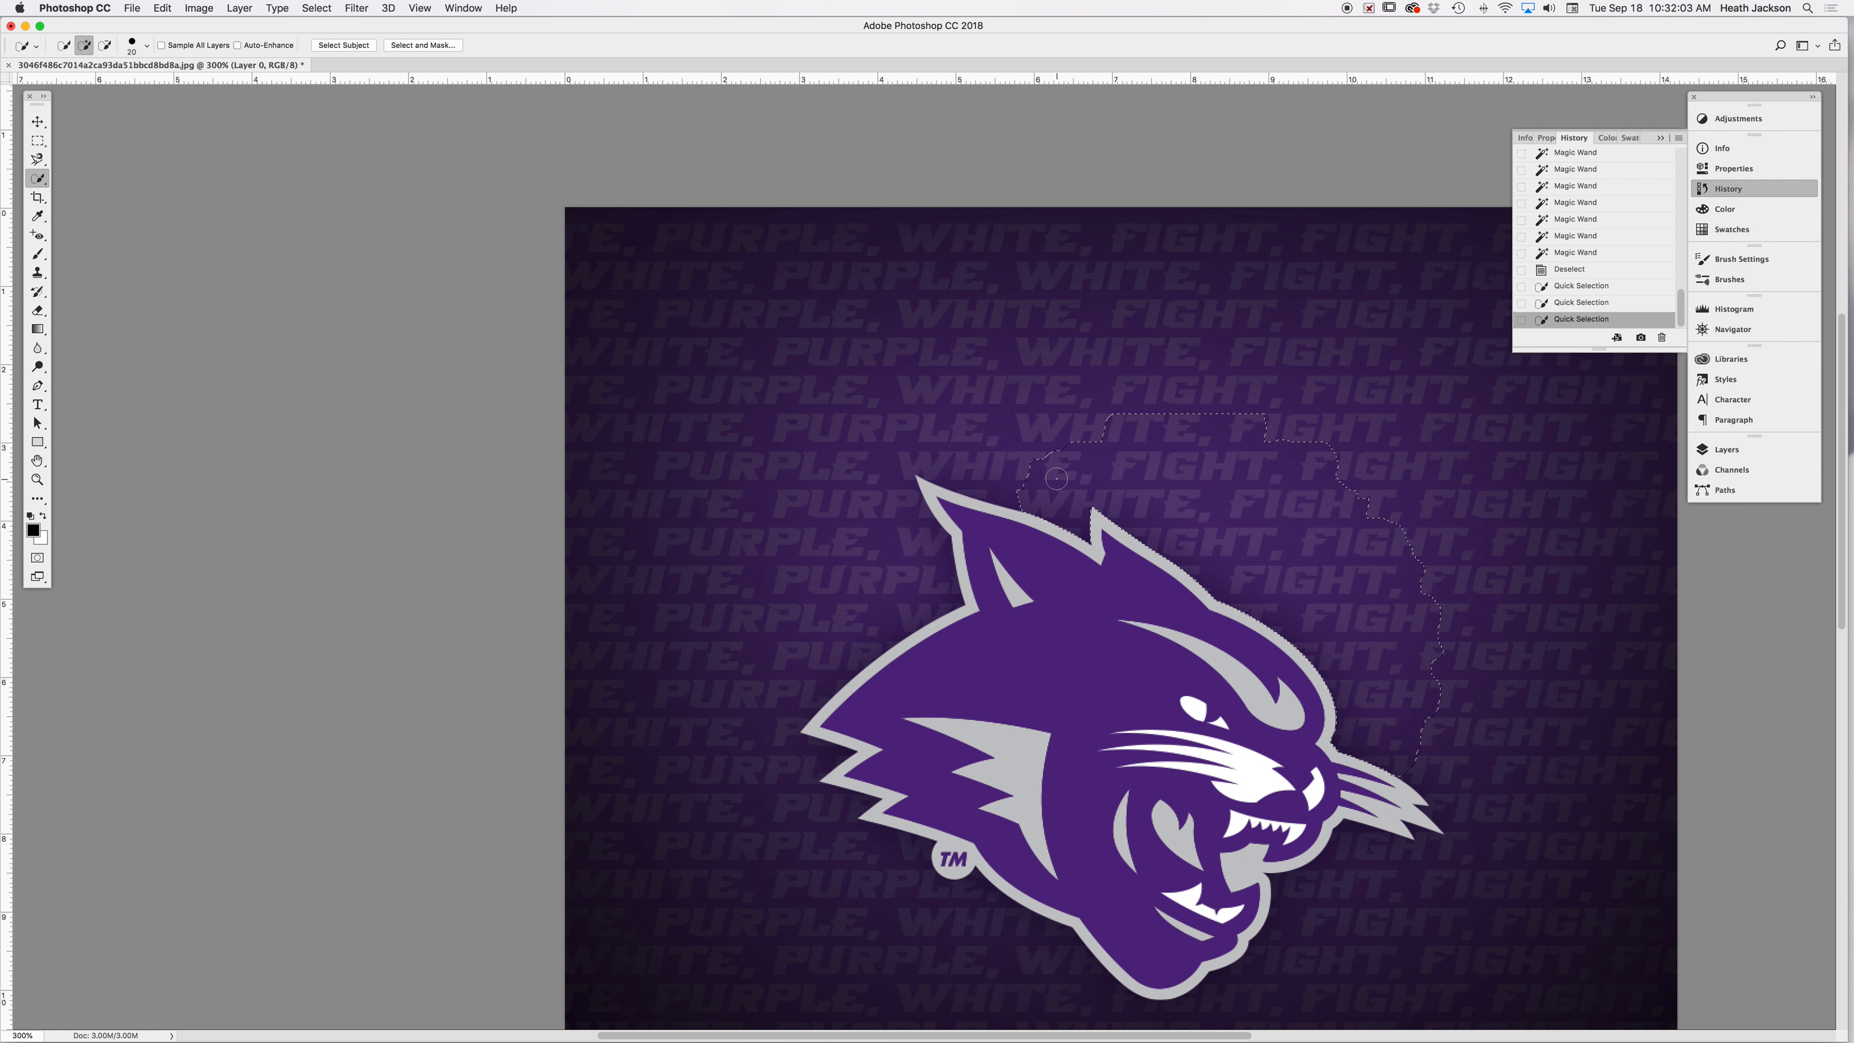
mouse_move(1026, 475)
mouse_down()
mouse_move(924, 447)
mouse_move(918, 423)
mouse_move(1194, 404)
mouse_up()
mouse_move(1353, 415)
mouse_down()
mouse_move(1454, 565)
mouse_move(1464, 669)
mouse_move(1489, 663)
mouse_move(1506, 604)
mouse_move(1471, 478)
mouse_move(1419, 422)
mouse_up()
drag(903, 396, 873, 404)
mouse_move(758, 298)
mouse_down()
mouse_move(723, 283)
mouse_move(641, 395)
mouse_up()
mouse_move(635, 496)
mouse_down()
mouse_move(635, 756)
mouse_move(664, 774)
mouse_move(672, 952)
mouse_move(761, 782)
mouse_up()
- Brush the Quick Selection through the dark background below the logo to cover the rest of the backdrop
key(space)
mouse_move(752, 705)
mouse_down()
mouse_move(612, 551)
mouse_move(531, 415)
mouse_up()
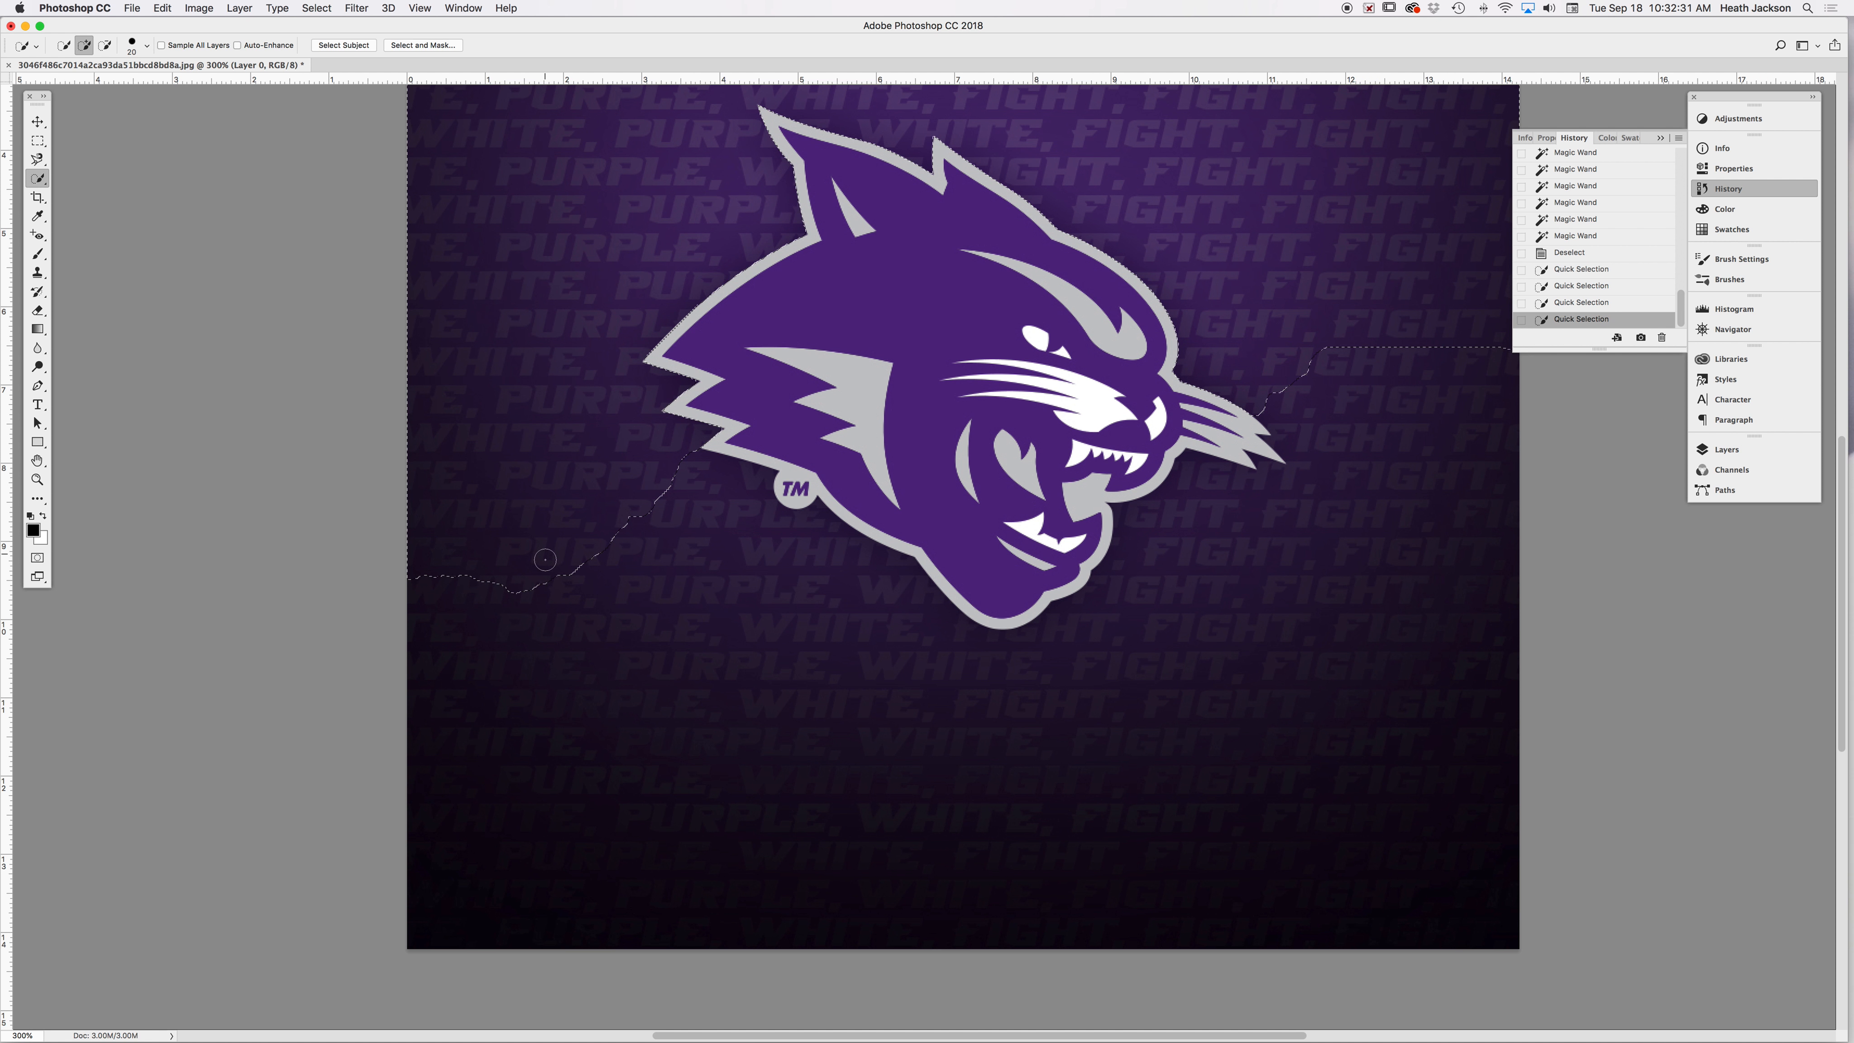
mouse_move(546, 731)
mouse_down()
mouse_move(643, 859)
mouse_move(1033, 859)
mouse_up()
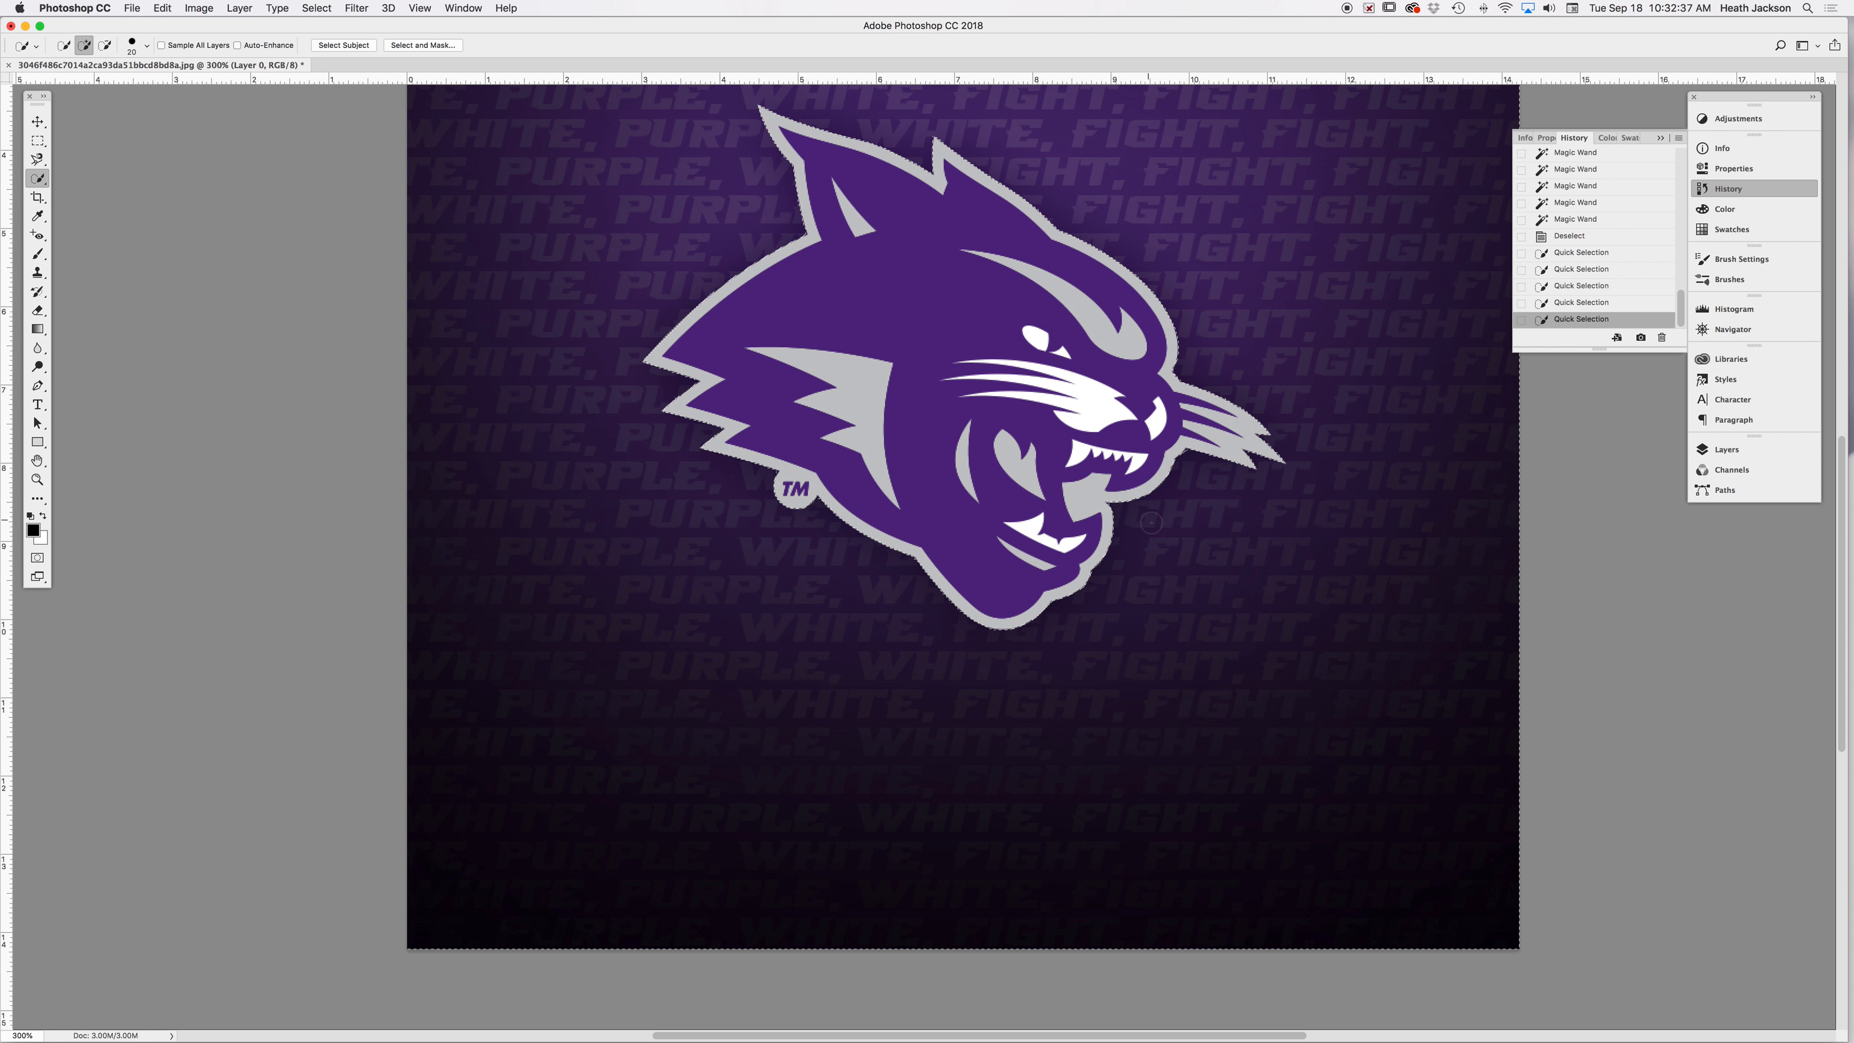
- Examine the selection edge up close around the mouth, chin, whiskers, ears and back of the head
click(1135, 528)
click(1124, 533)
click(1120, 535)
click(1117, 540)
click(1118, 539)
click(1118, 539)
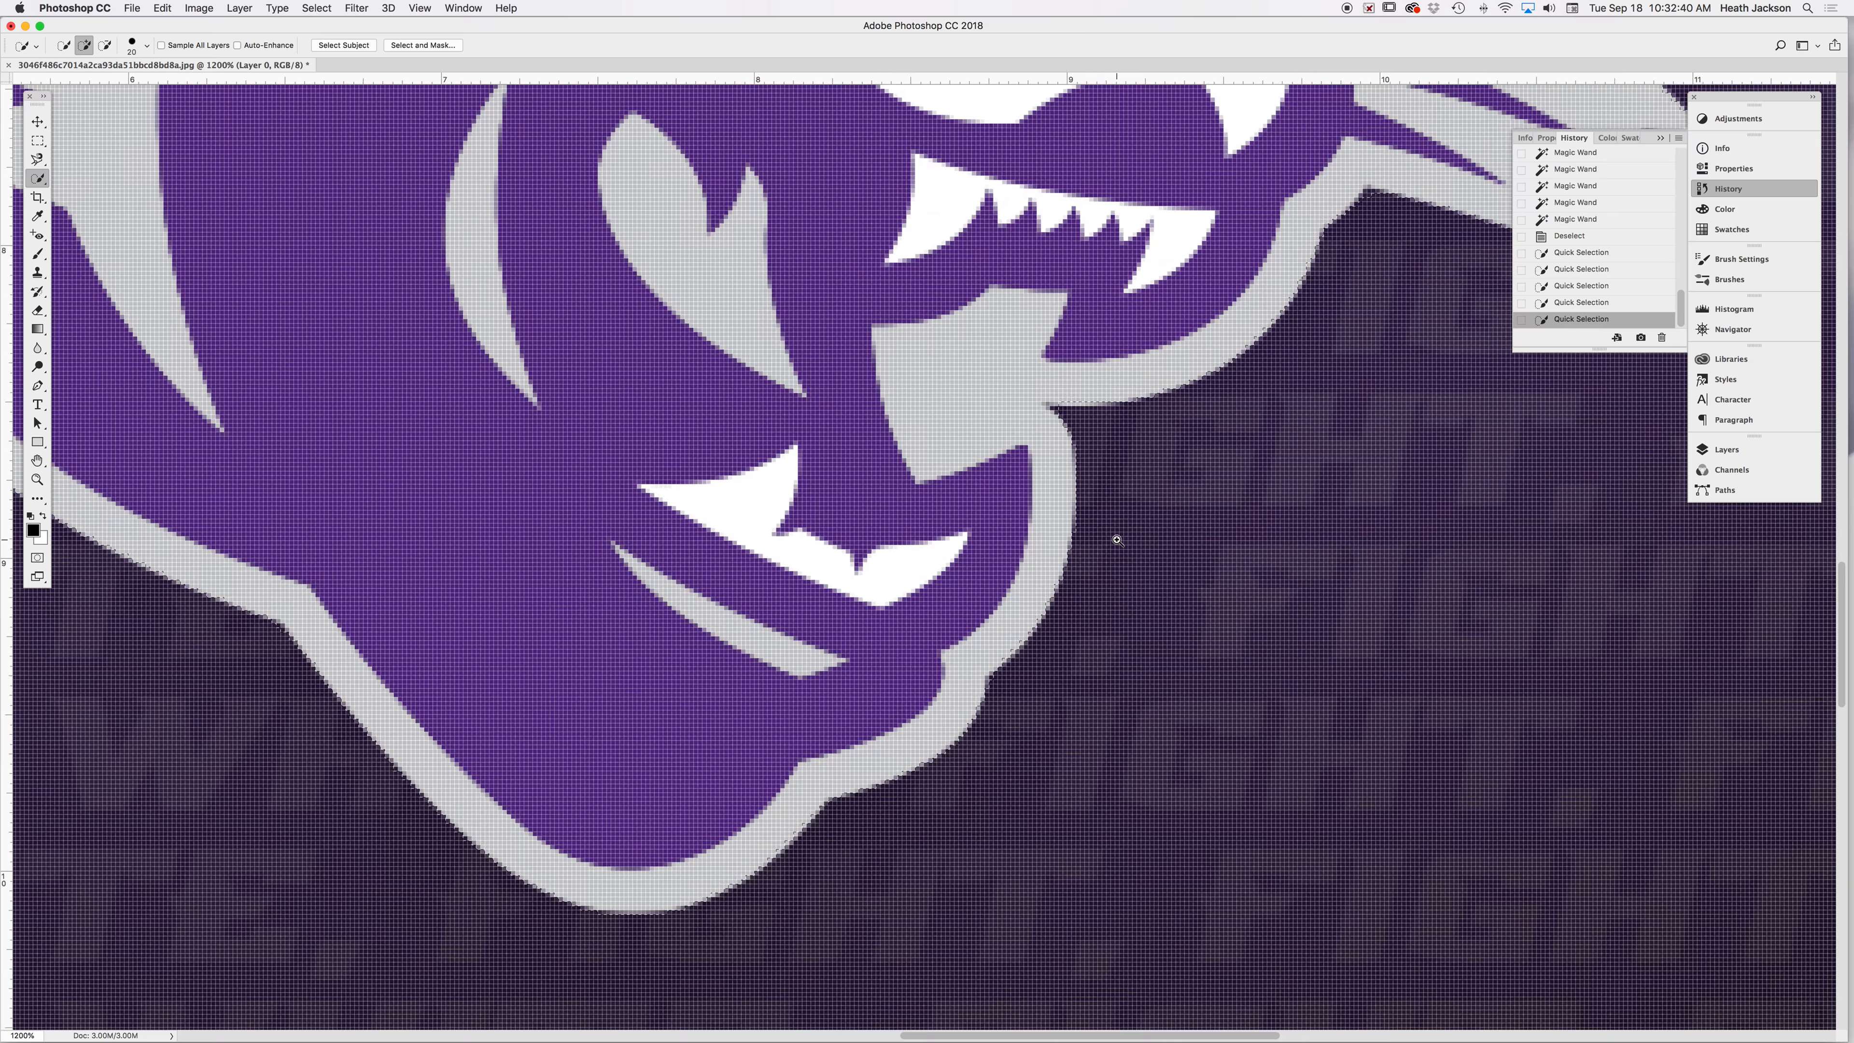
alt+click(1140, 496)
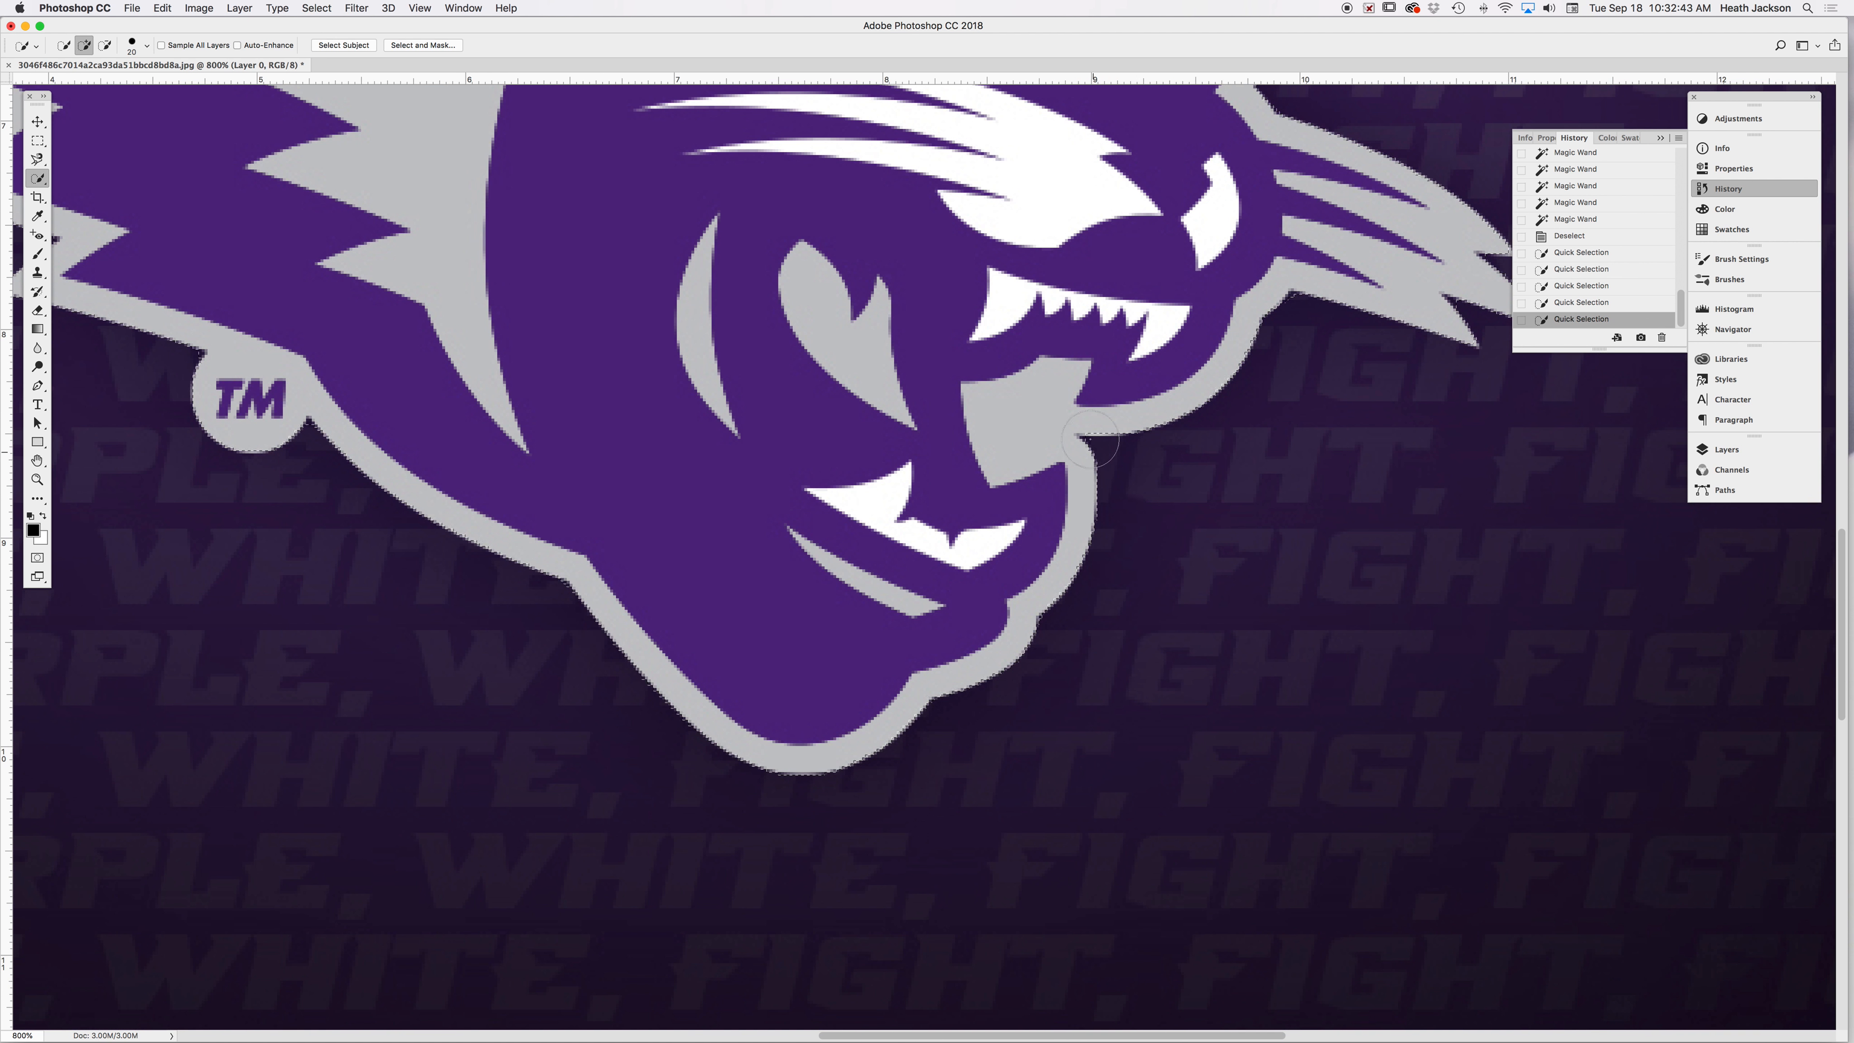
scroll(1212, 424, down, 1)
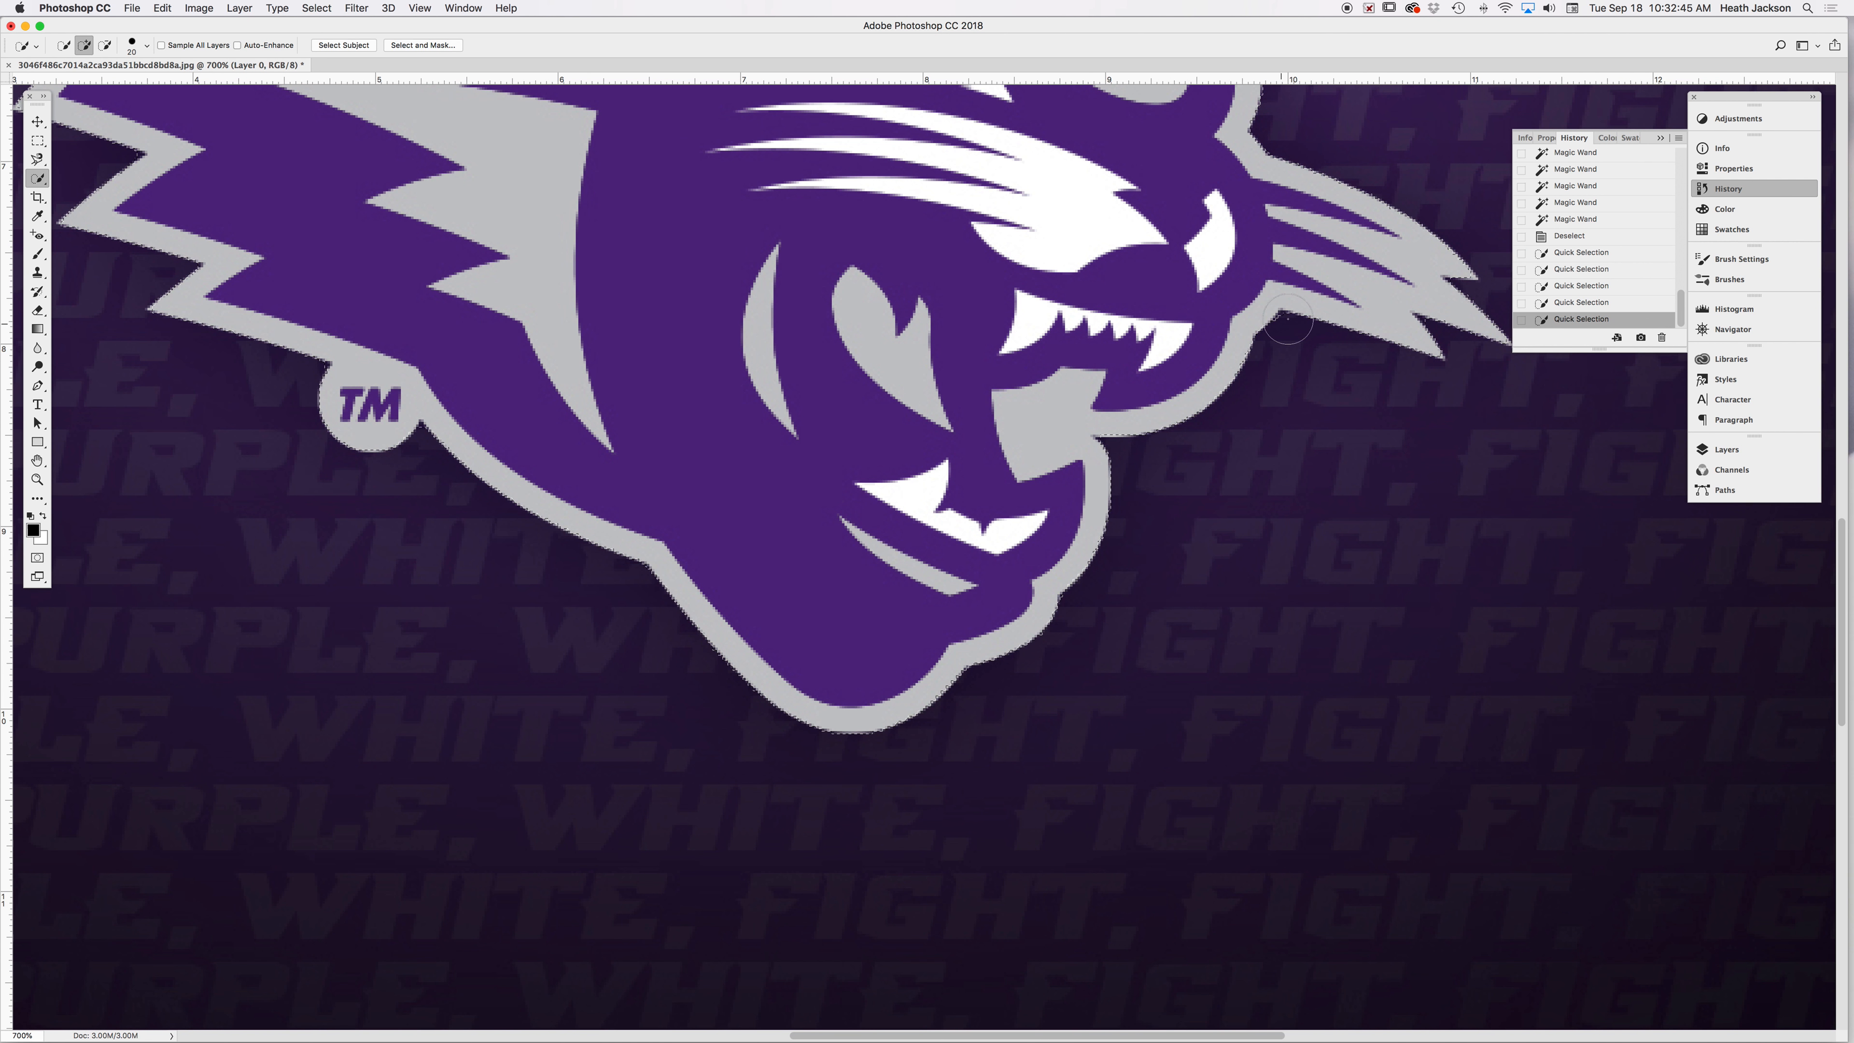
drag(1343, 294, 1019, 527)
scroll(1021, 577, up, 5)
scroll(1020, 577, left, 3)
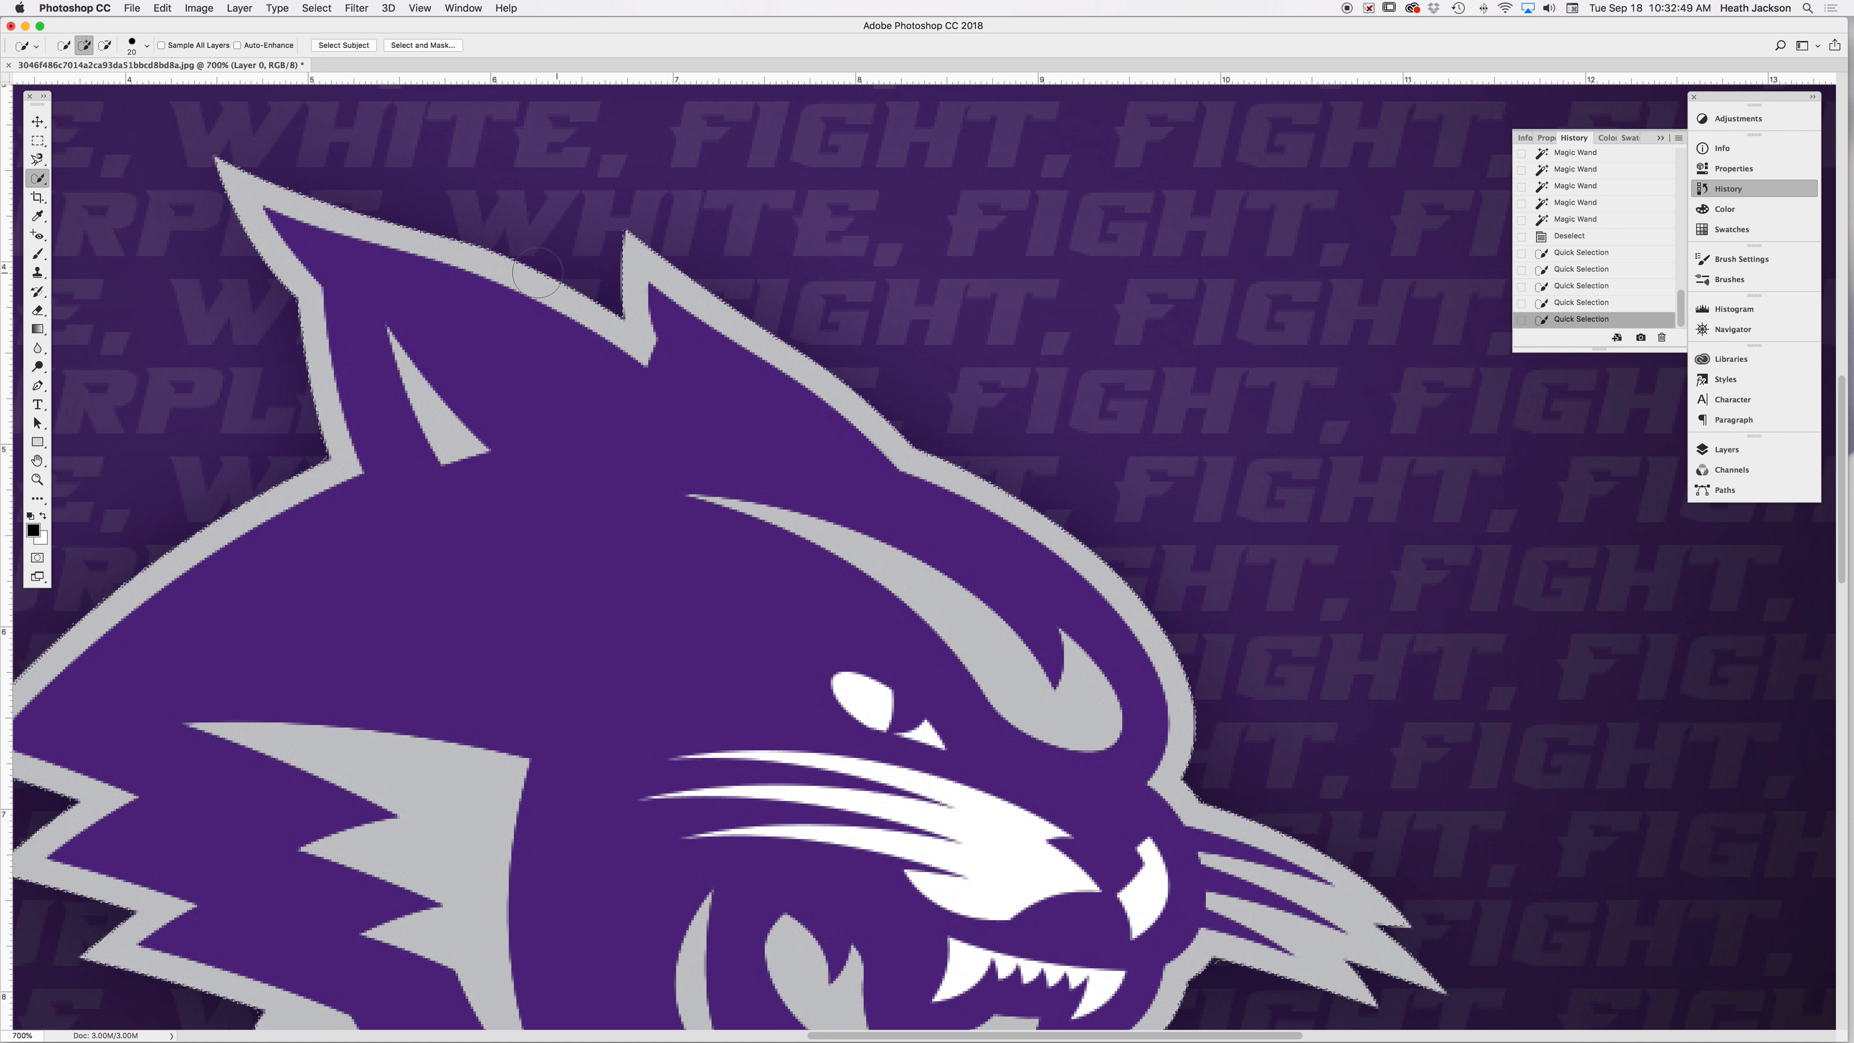
scroll(744, 361, left, 6)
scroll(744, 360, down, 1)
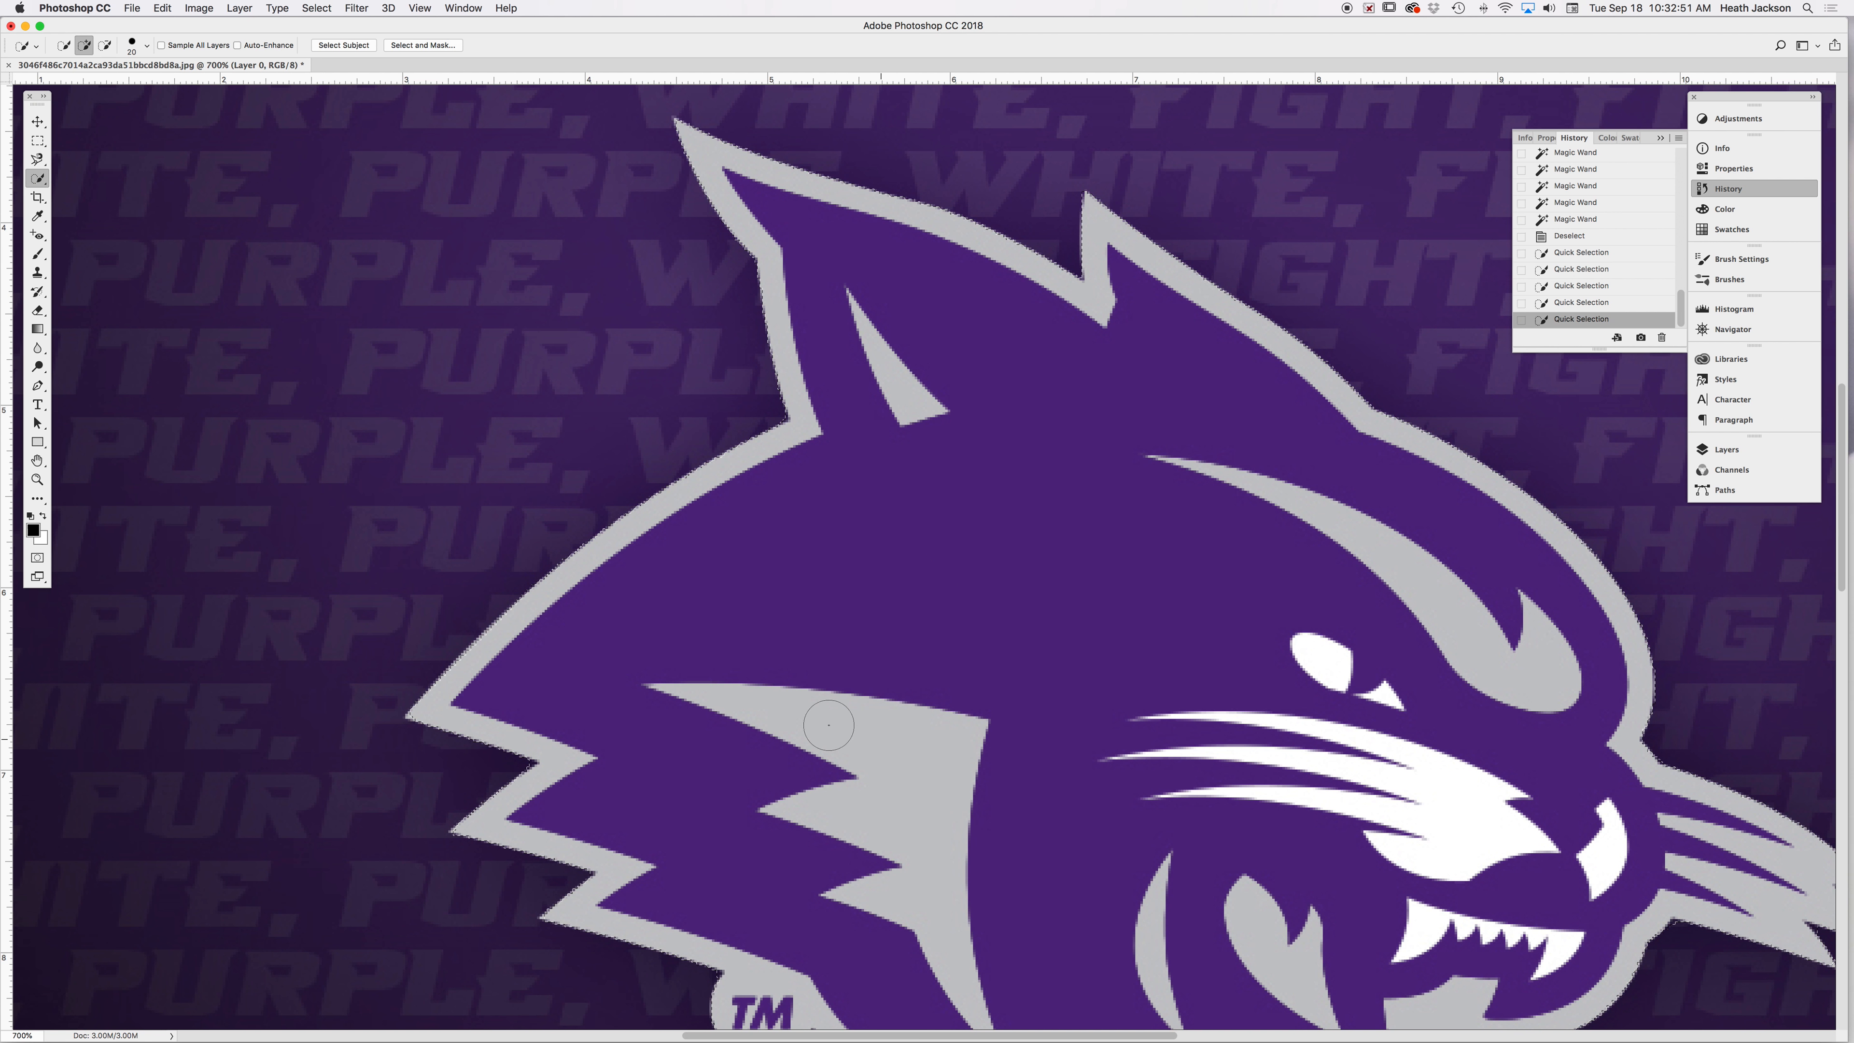
scroll(829, 724, down, 5)
scroll(828, 725, right, 2)
alt+click(949, 644)
alt+click(947, 643)
alt+click(944, 641)
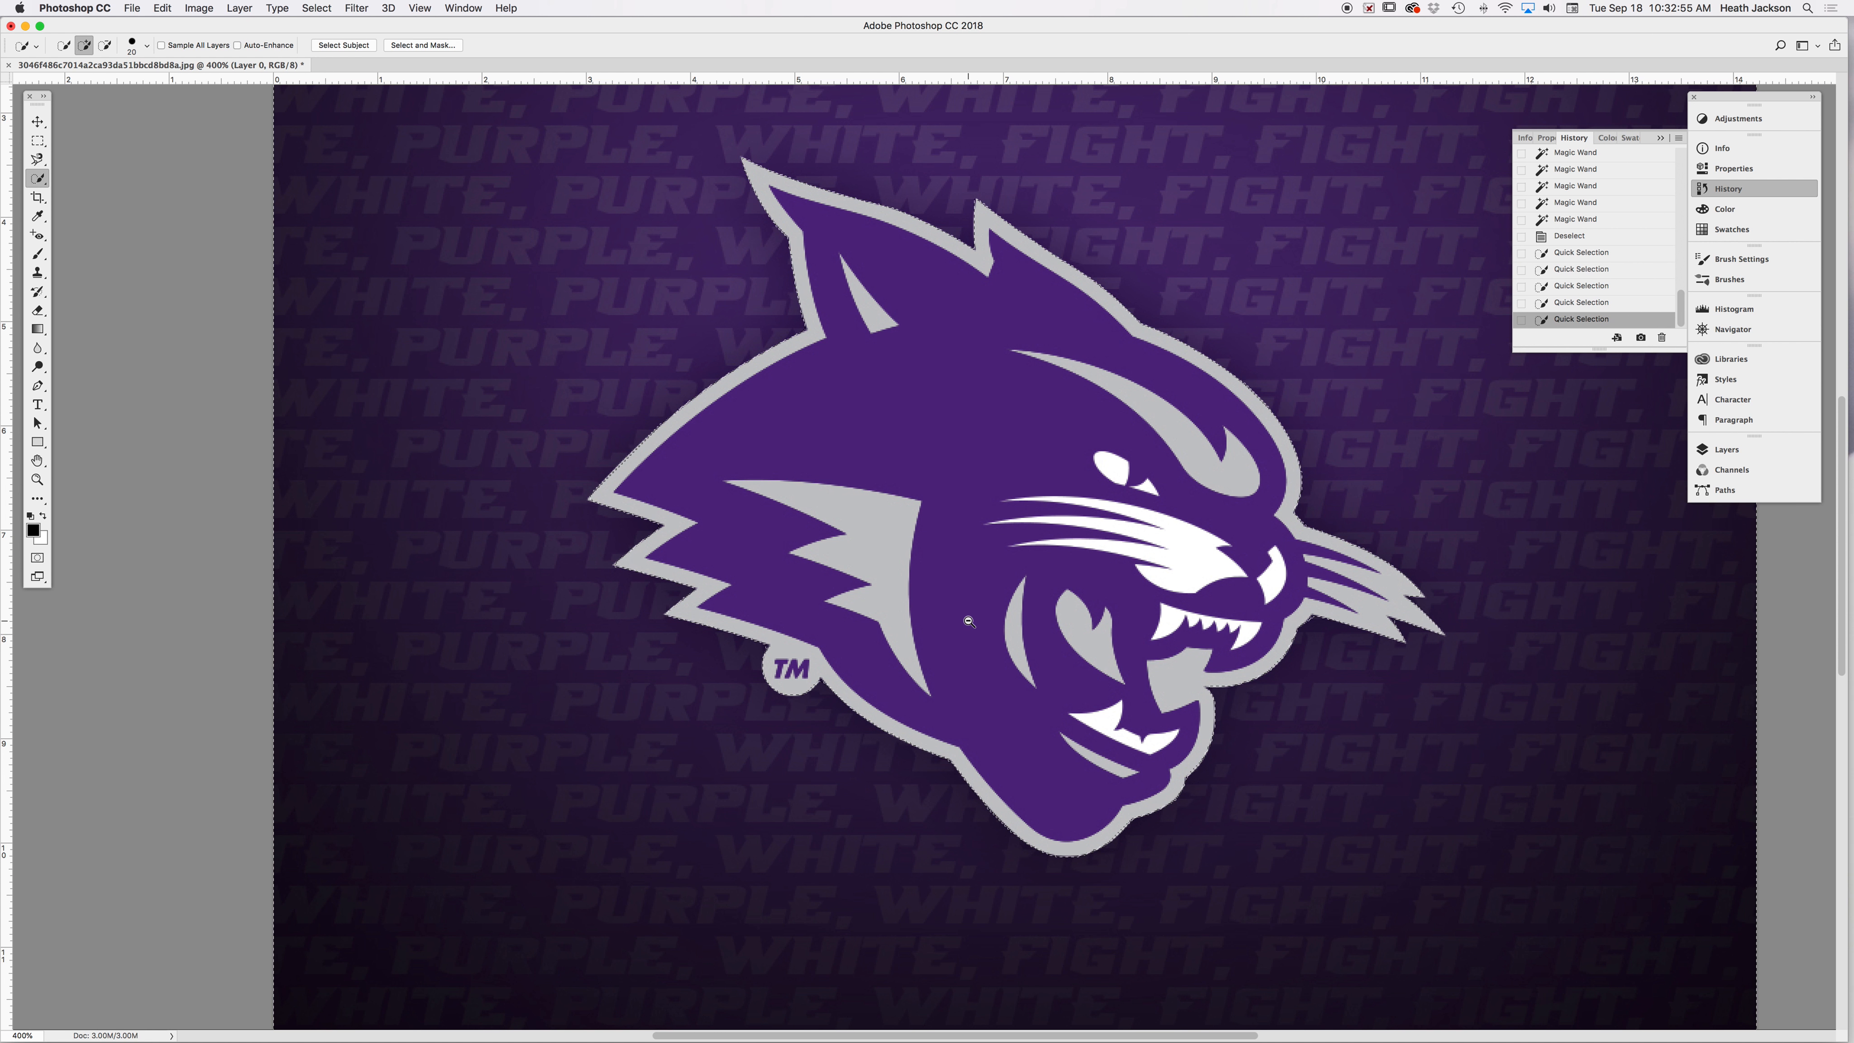
- Try clearing the selected background from around the wildcat logo, and undo the deletion
key(BackSpace)
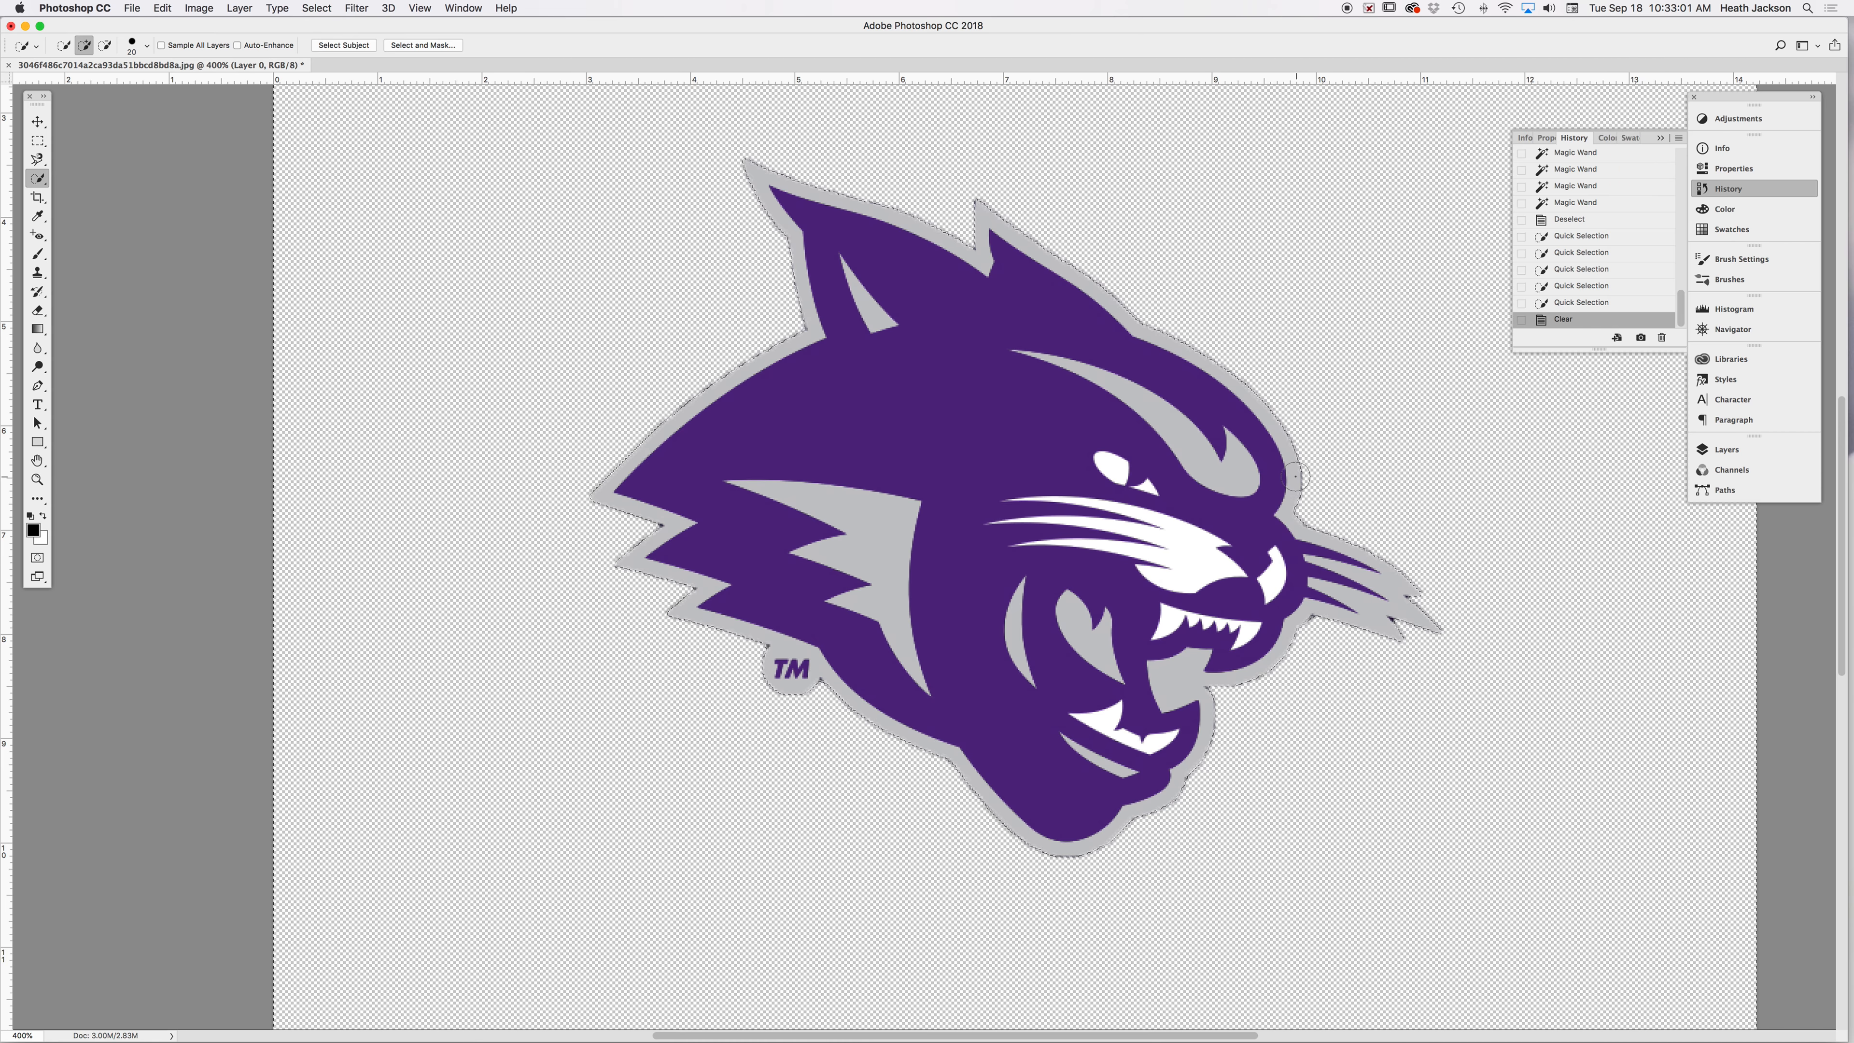
key(super+z)
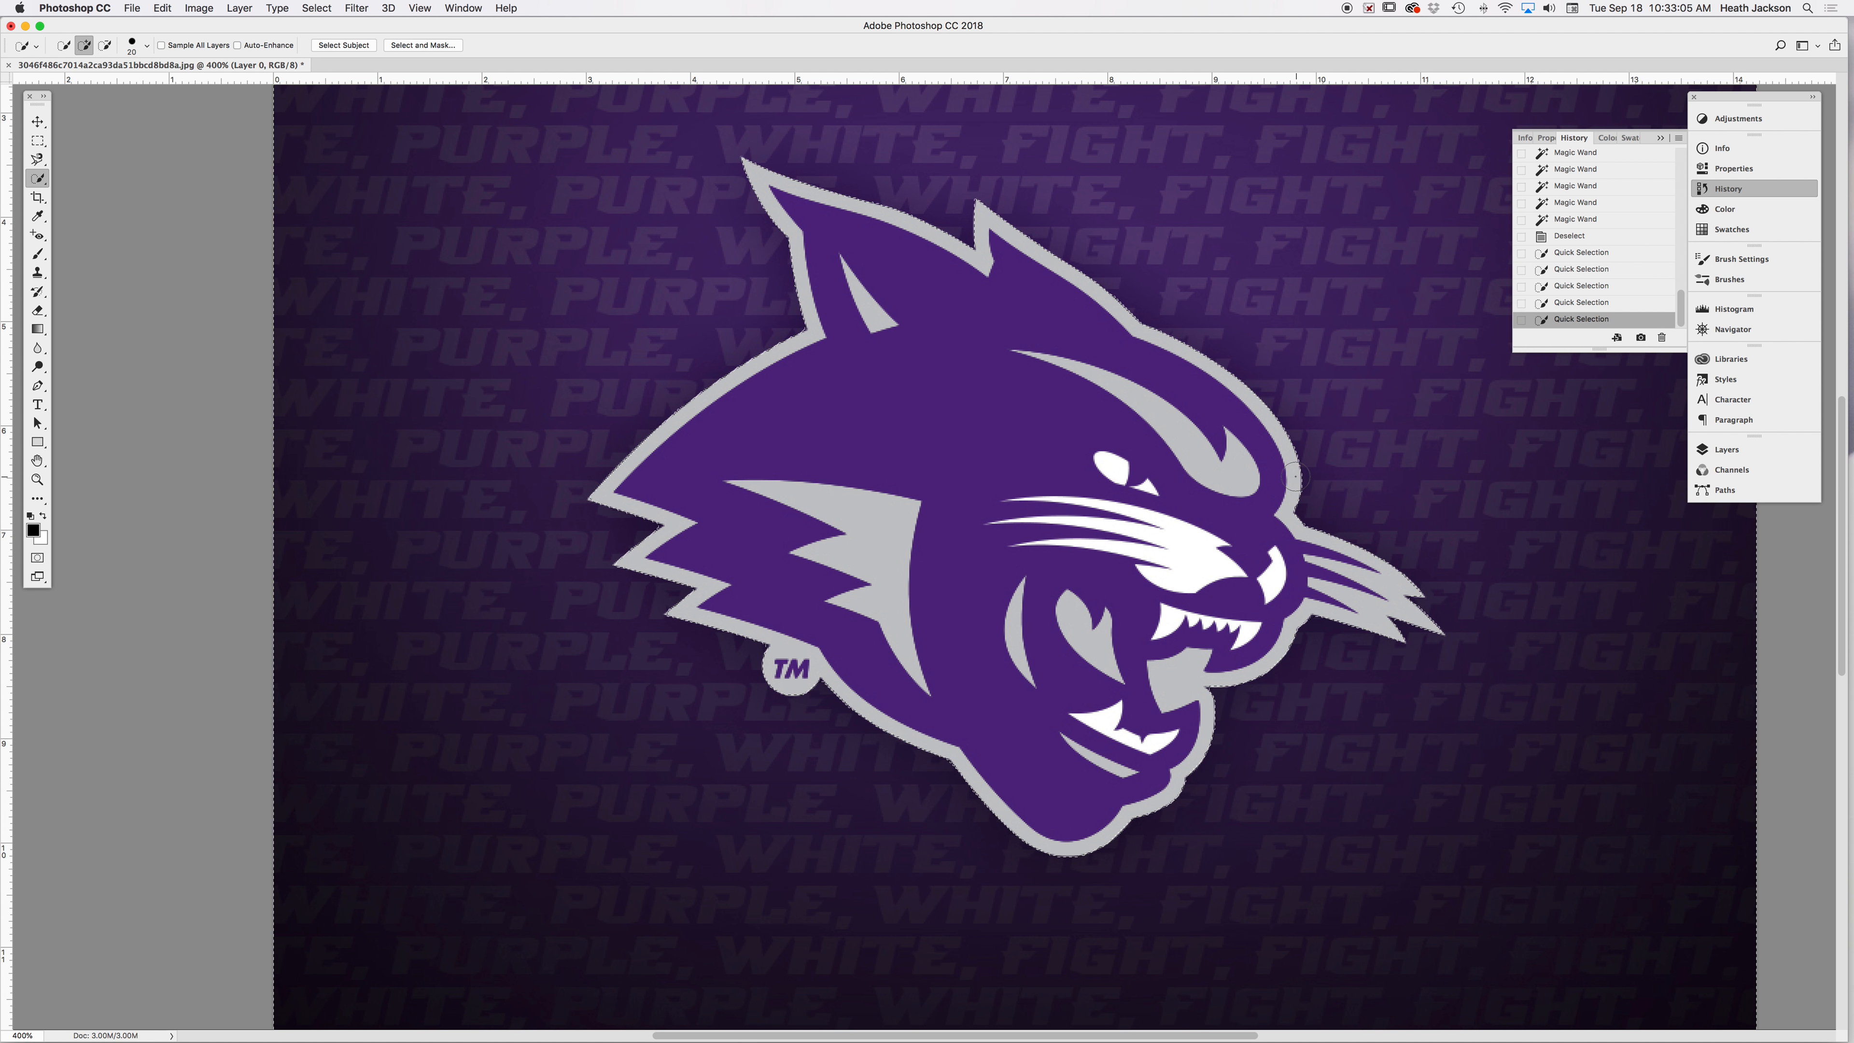
alt+click(881, 621)
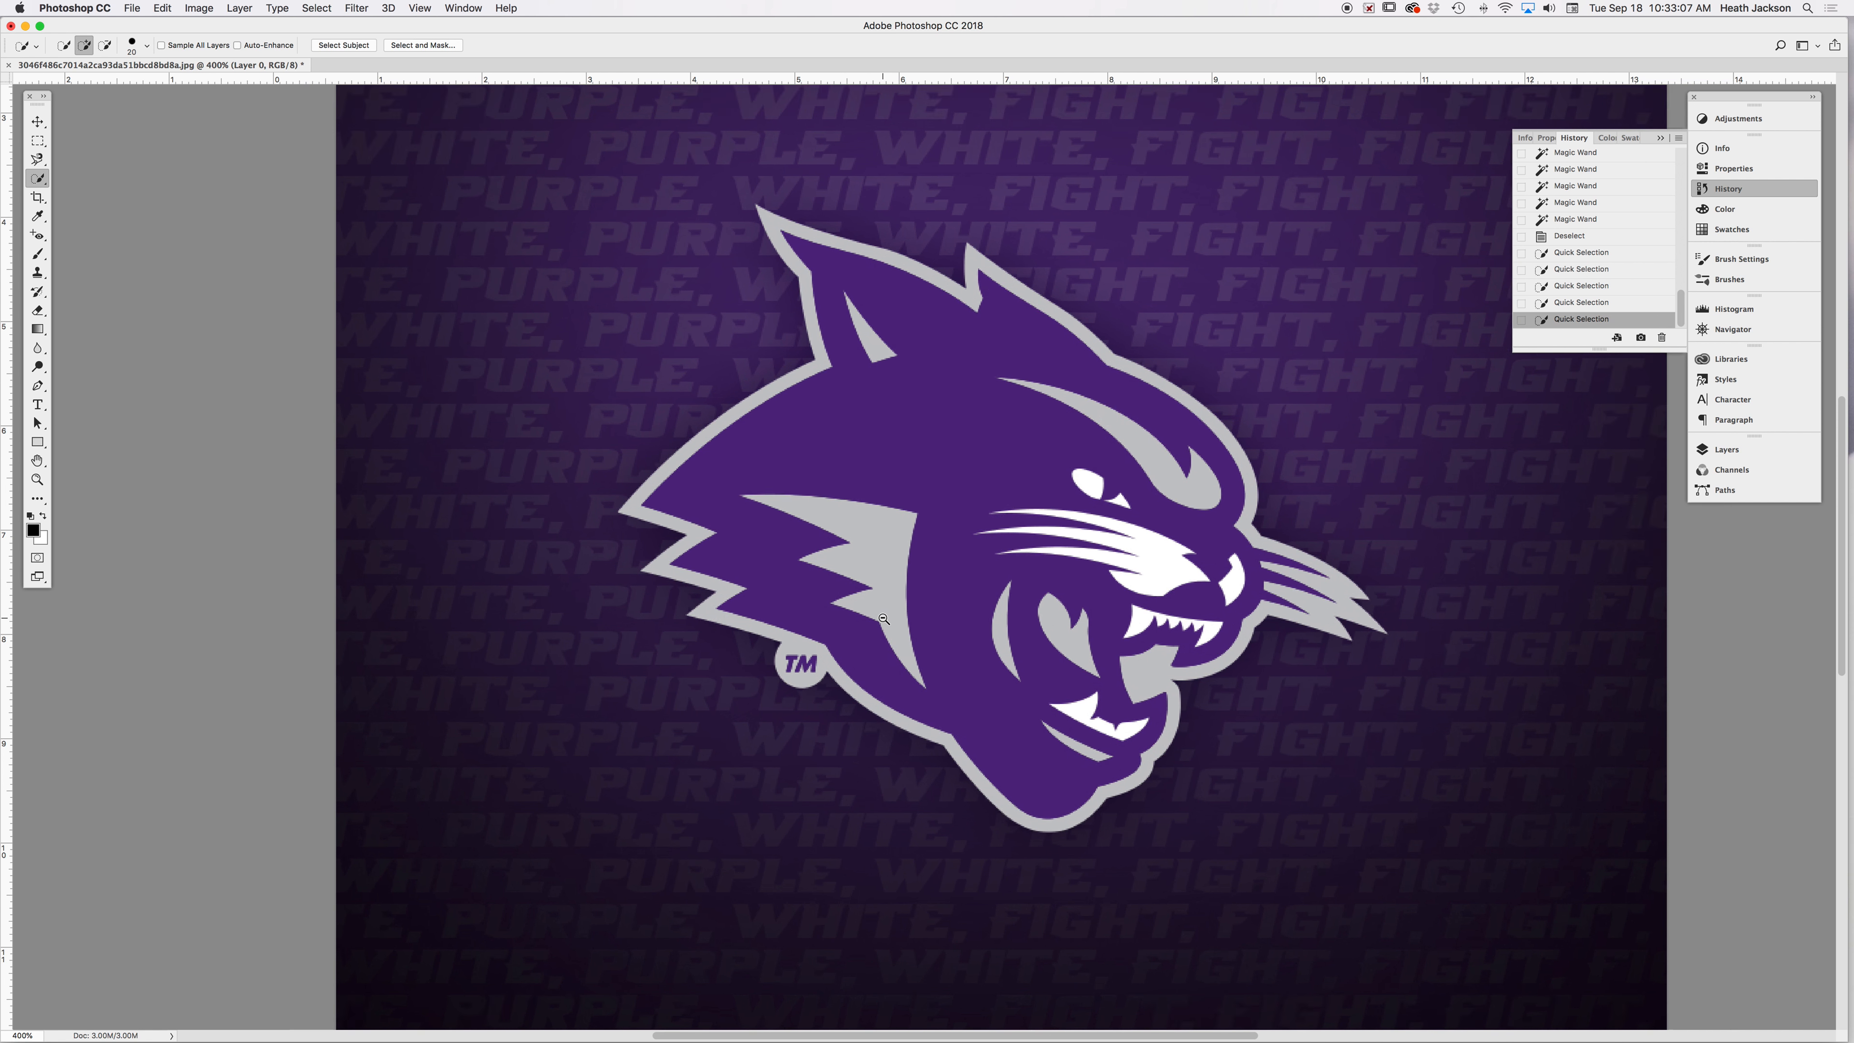
alt+click(880, 619)
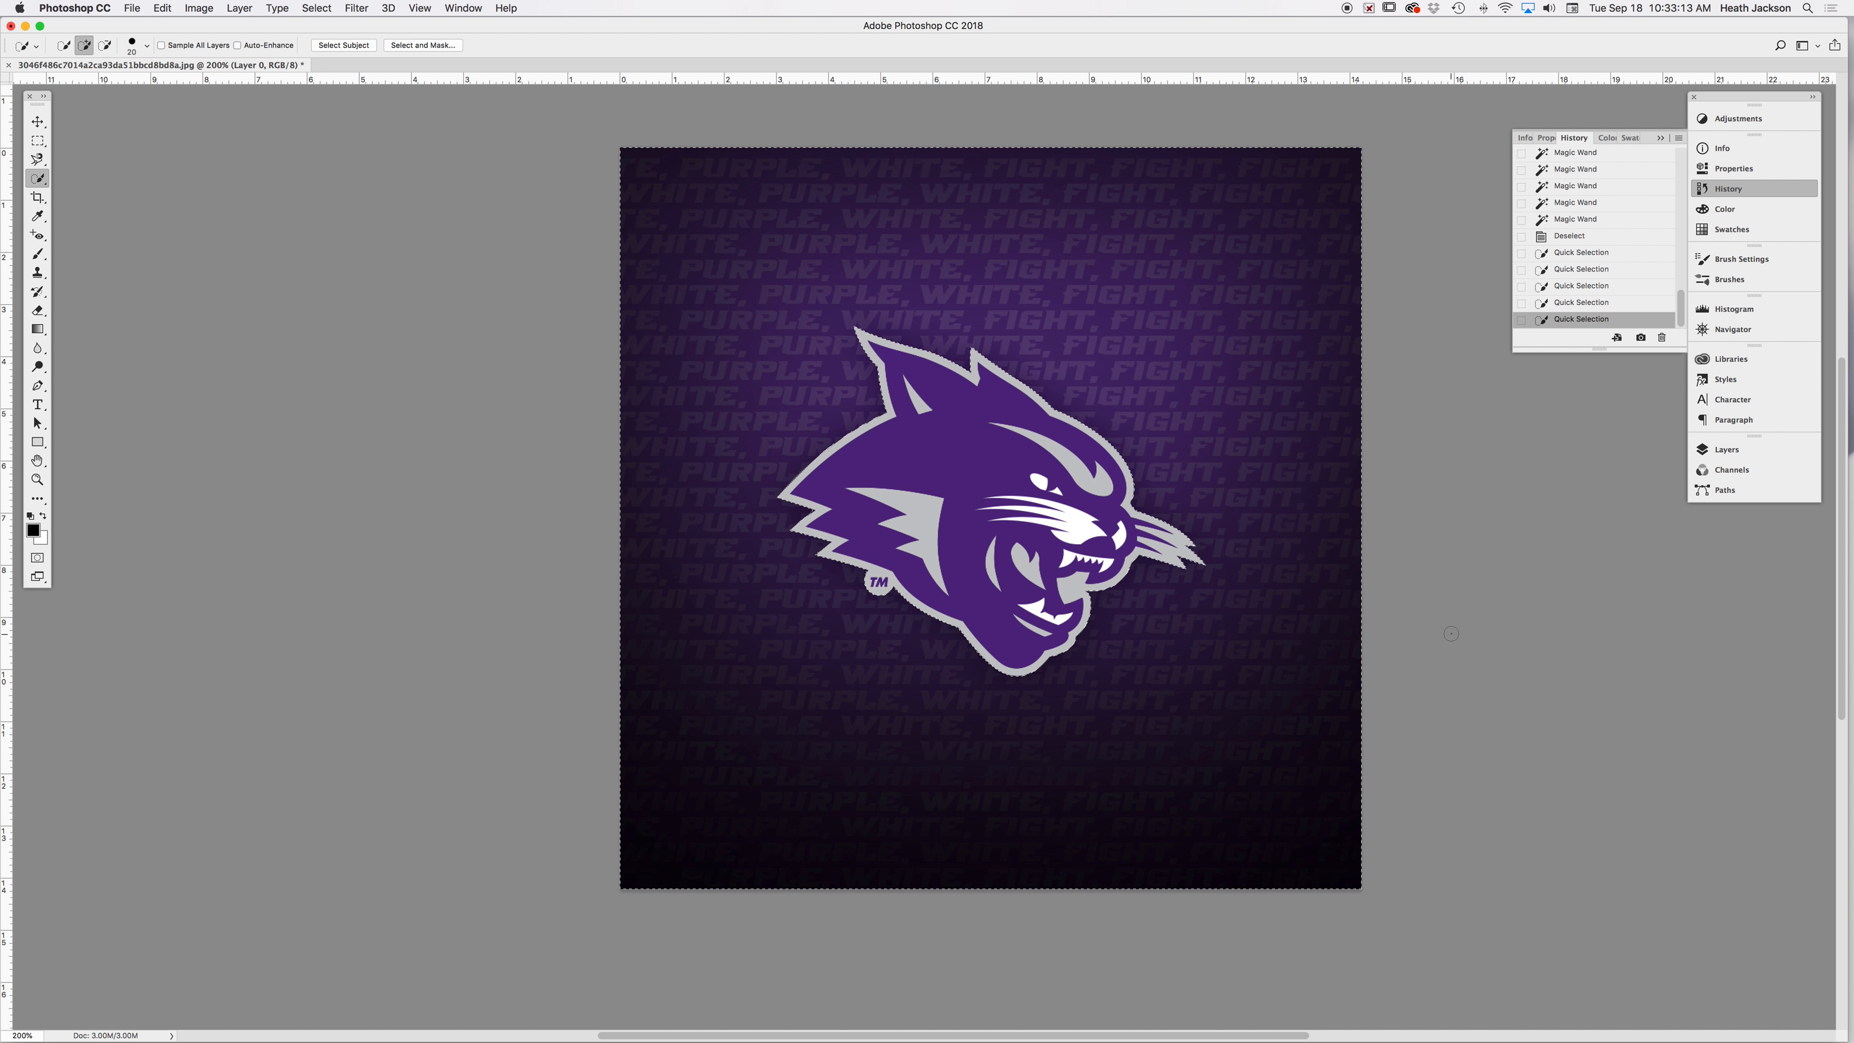
key(BackSpace)
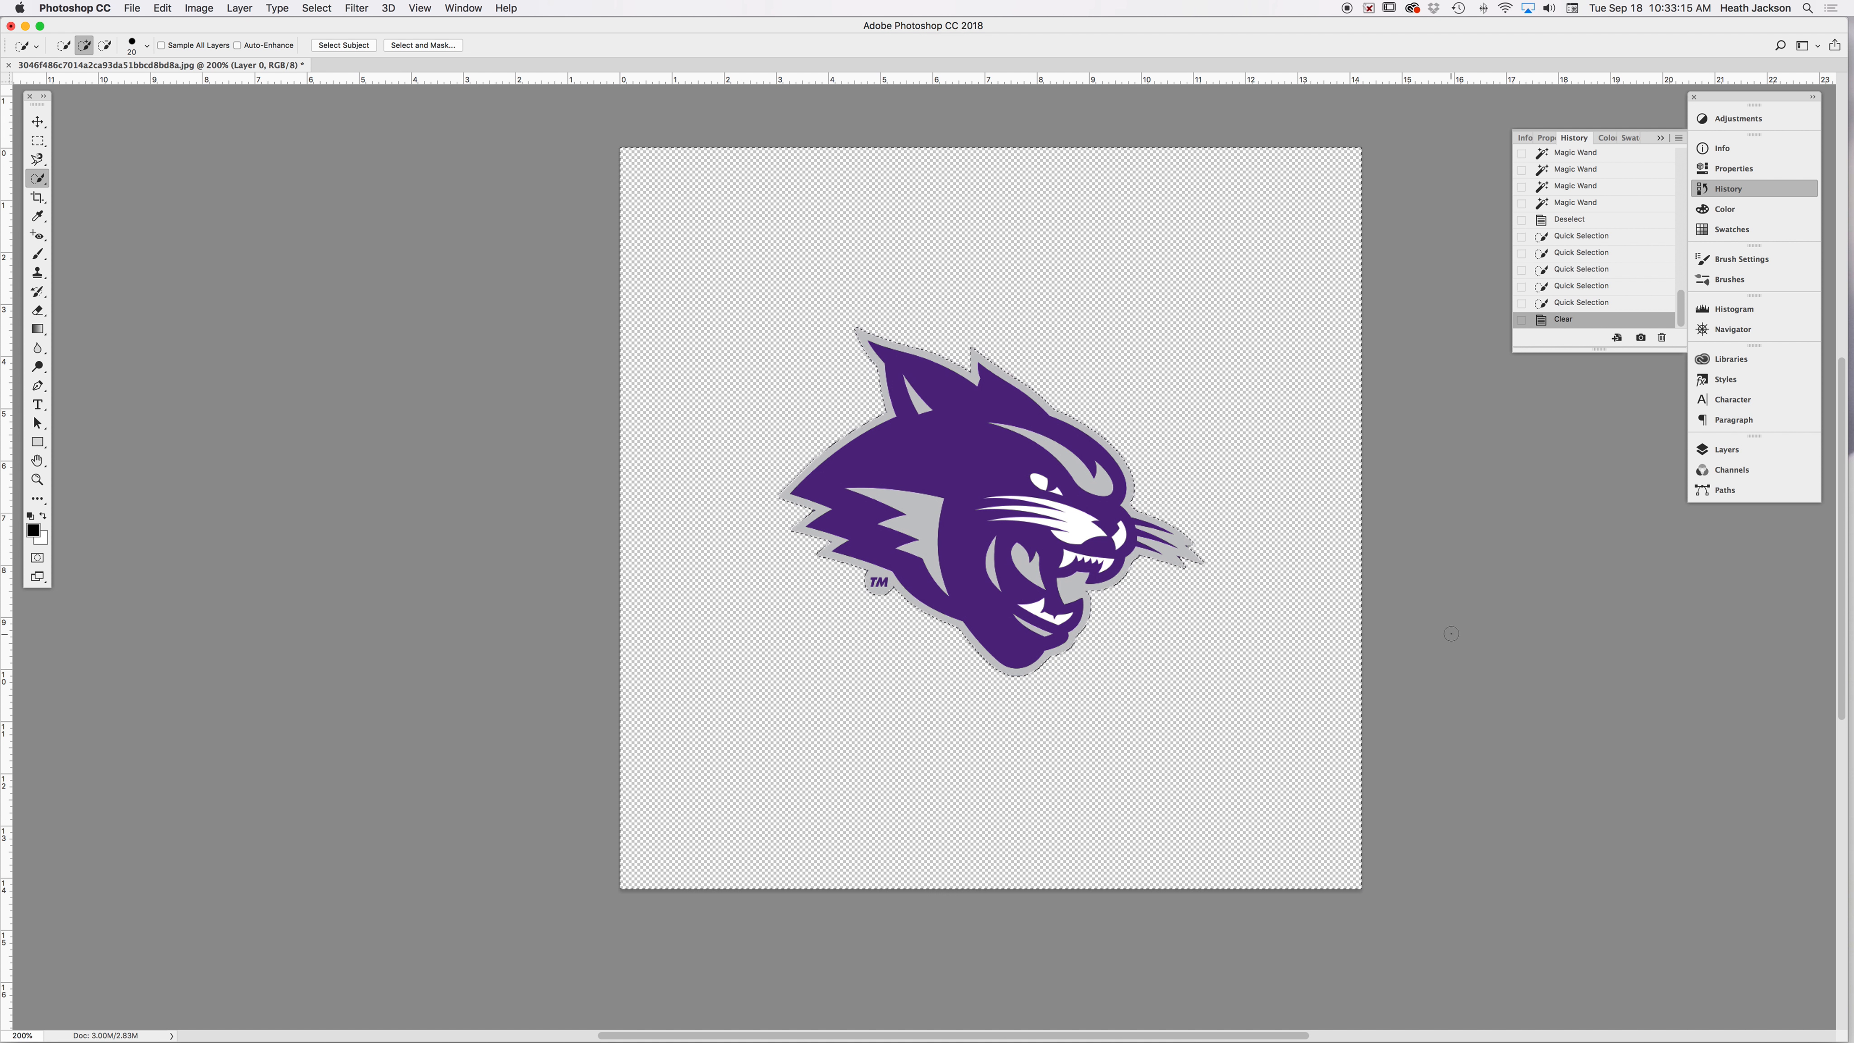
key(super+z)
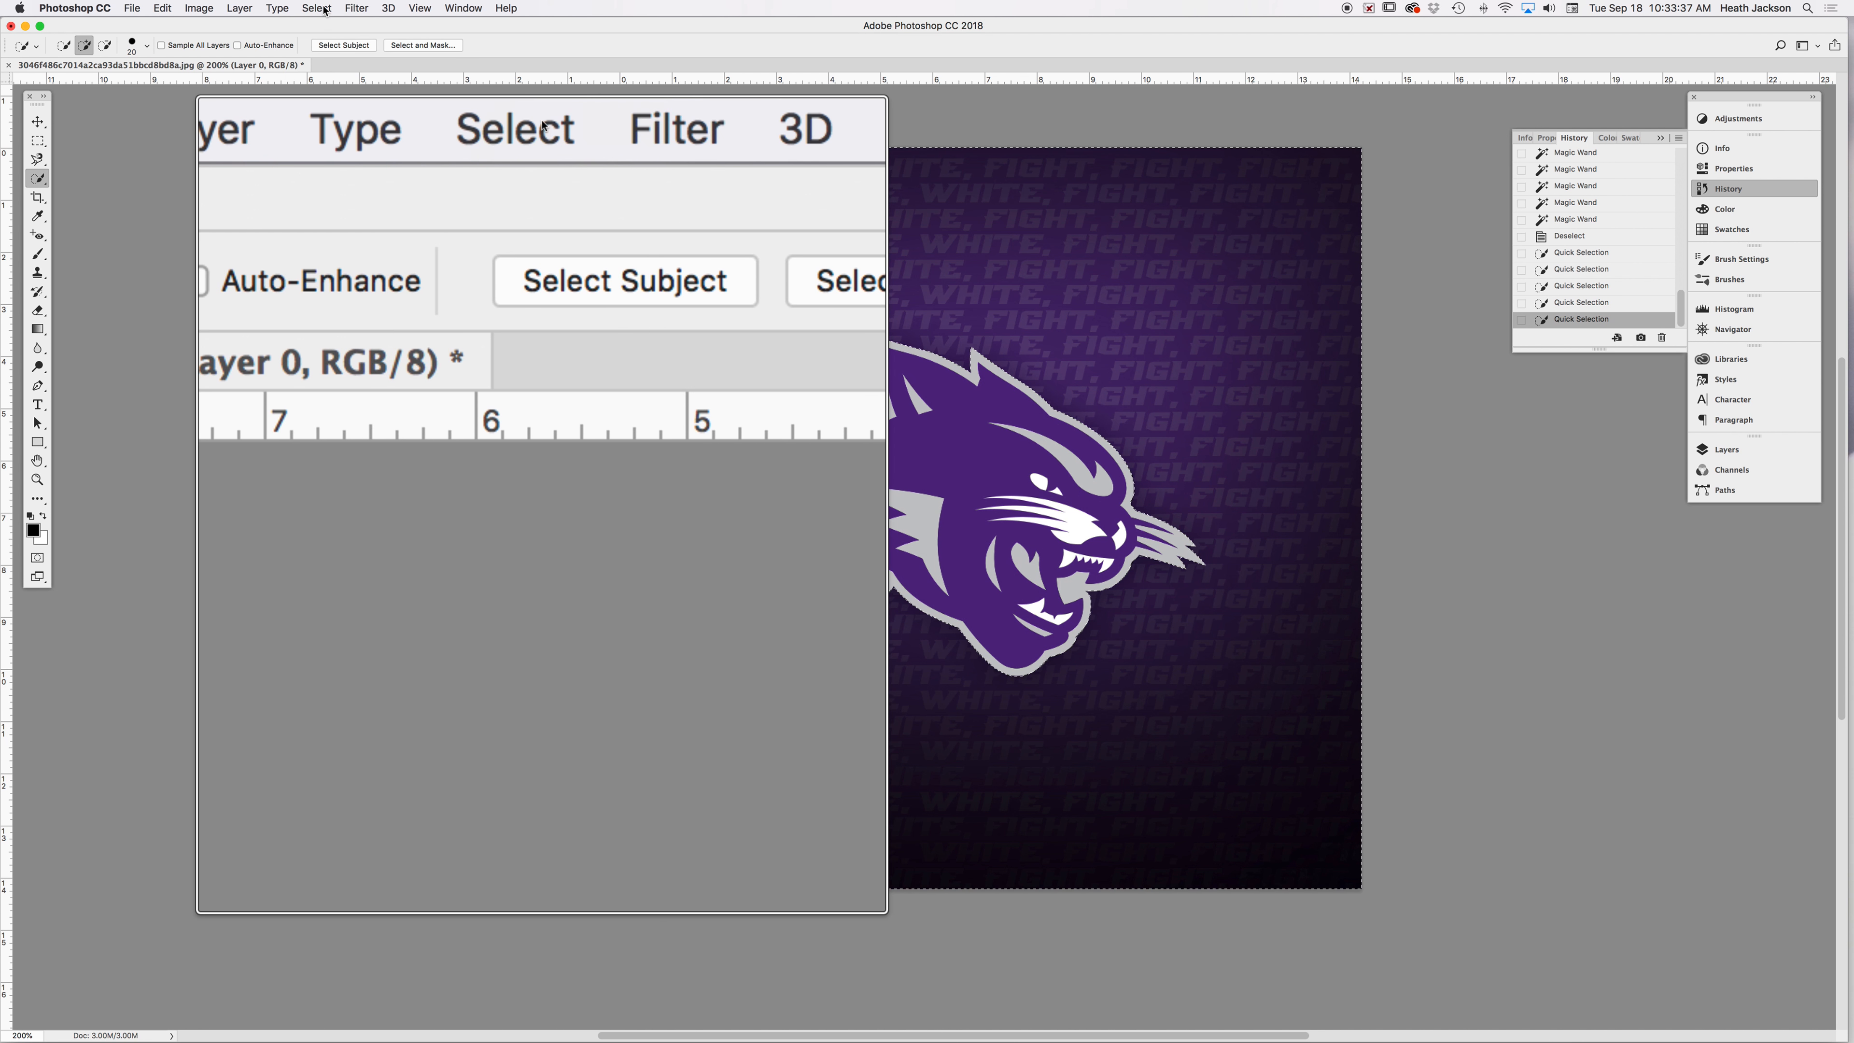
- Invert the selection to the wildcat logo, test it by clearing the logo, and undo the clearing
click(324, 9)
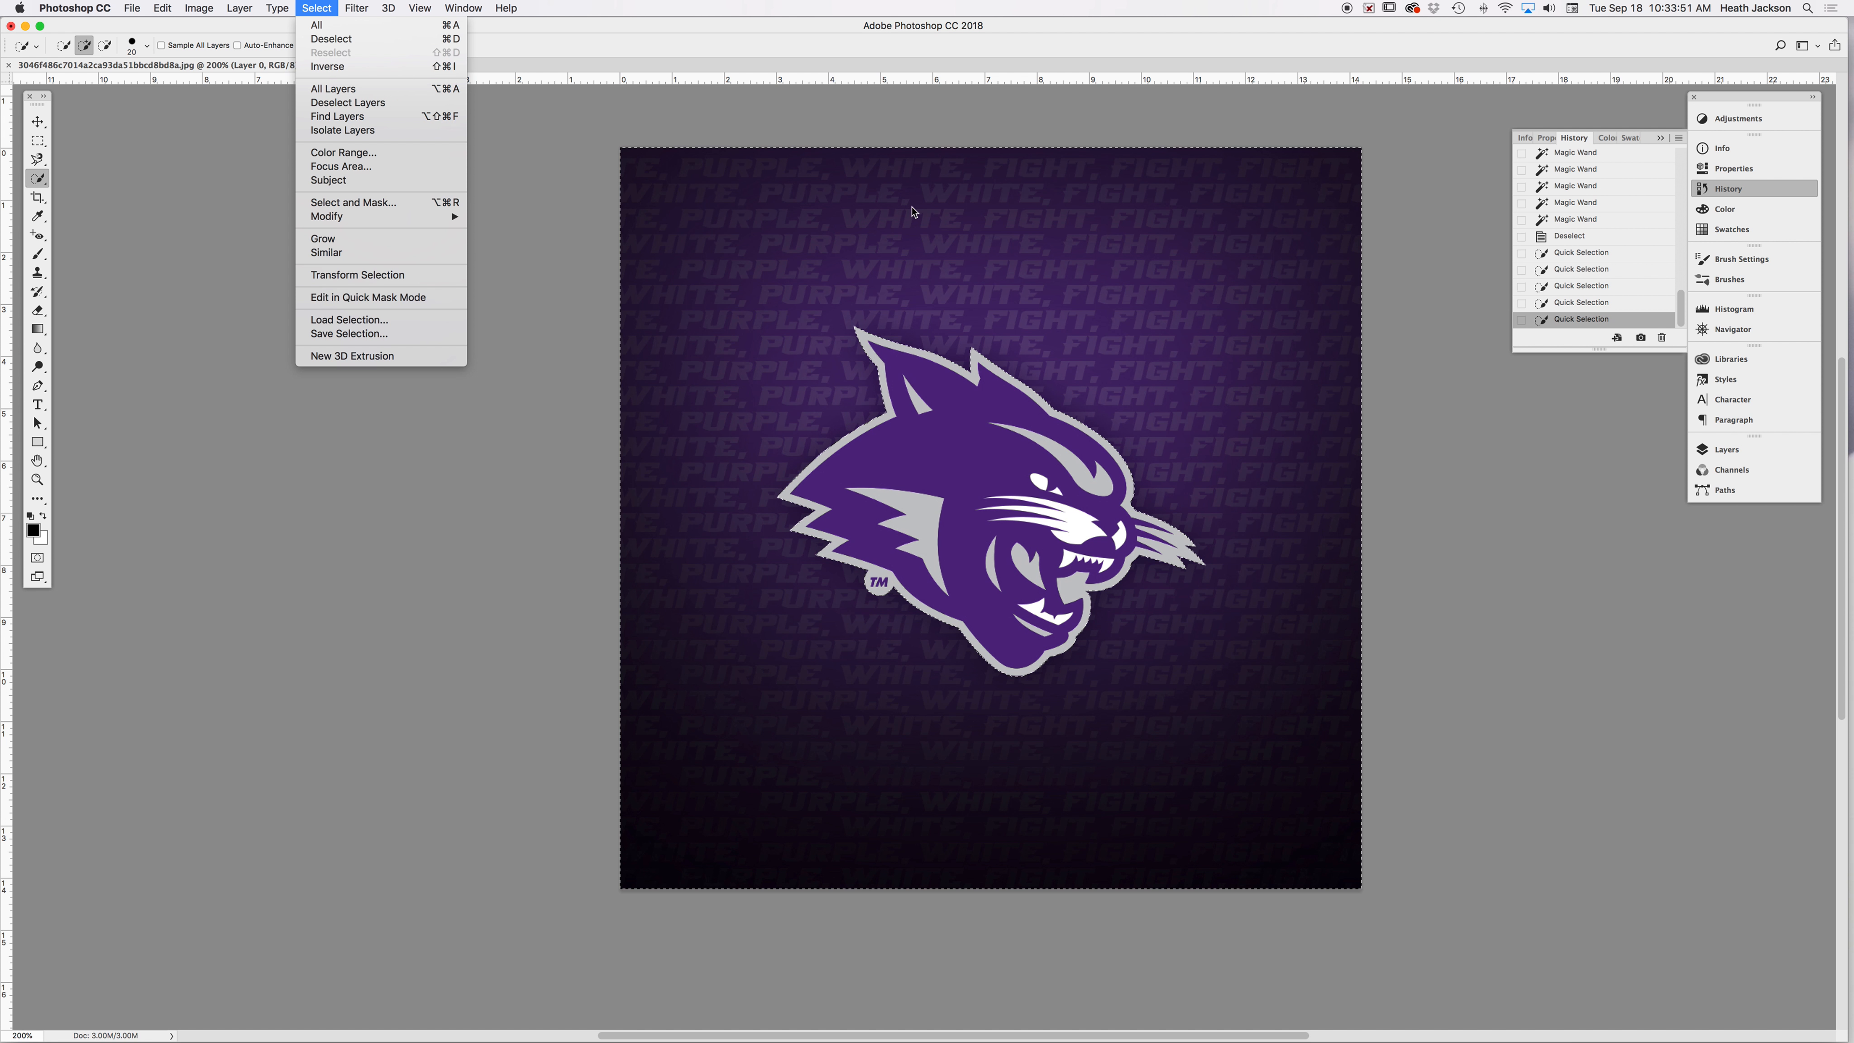
key(super+shift+i)
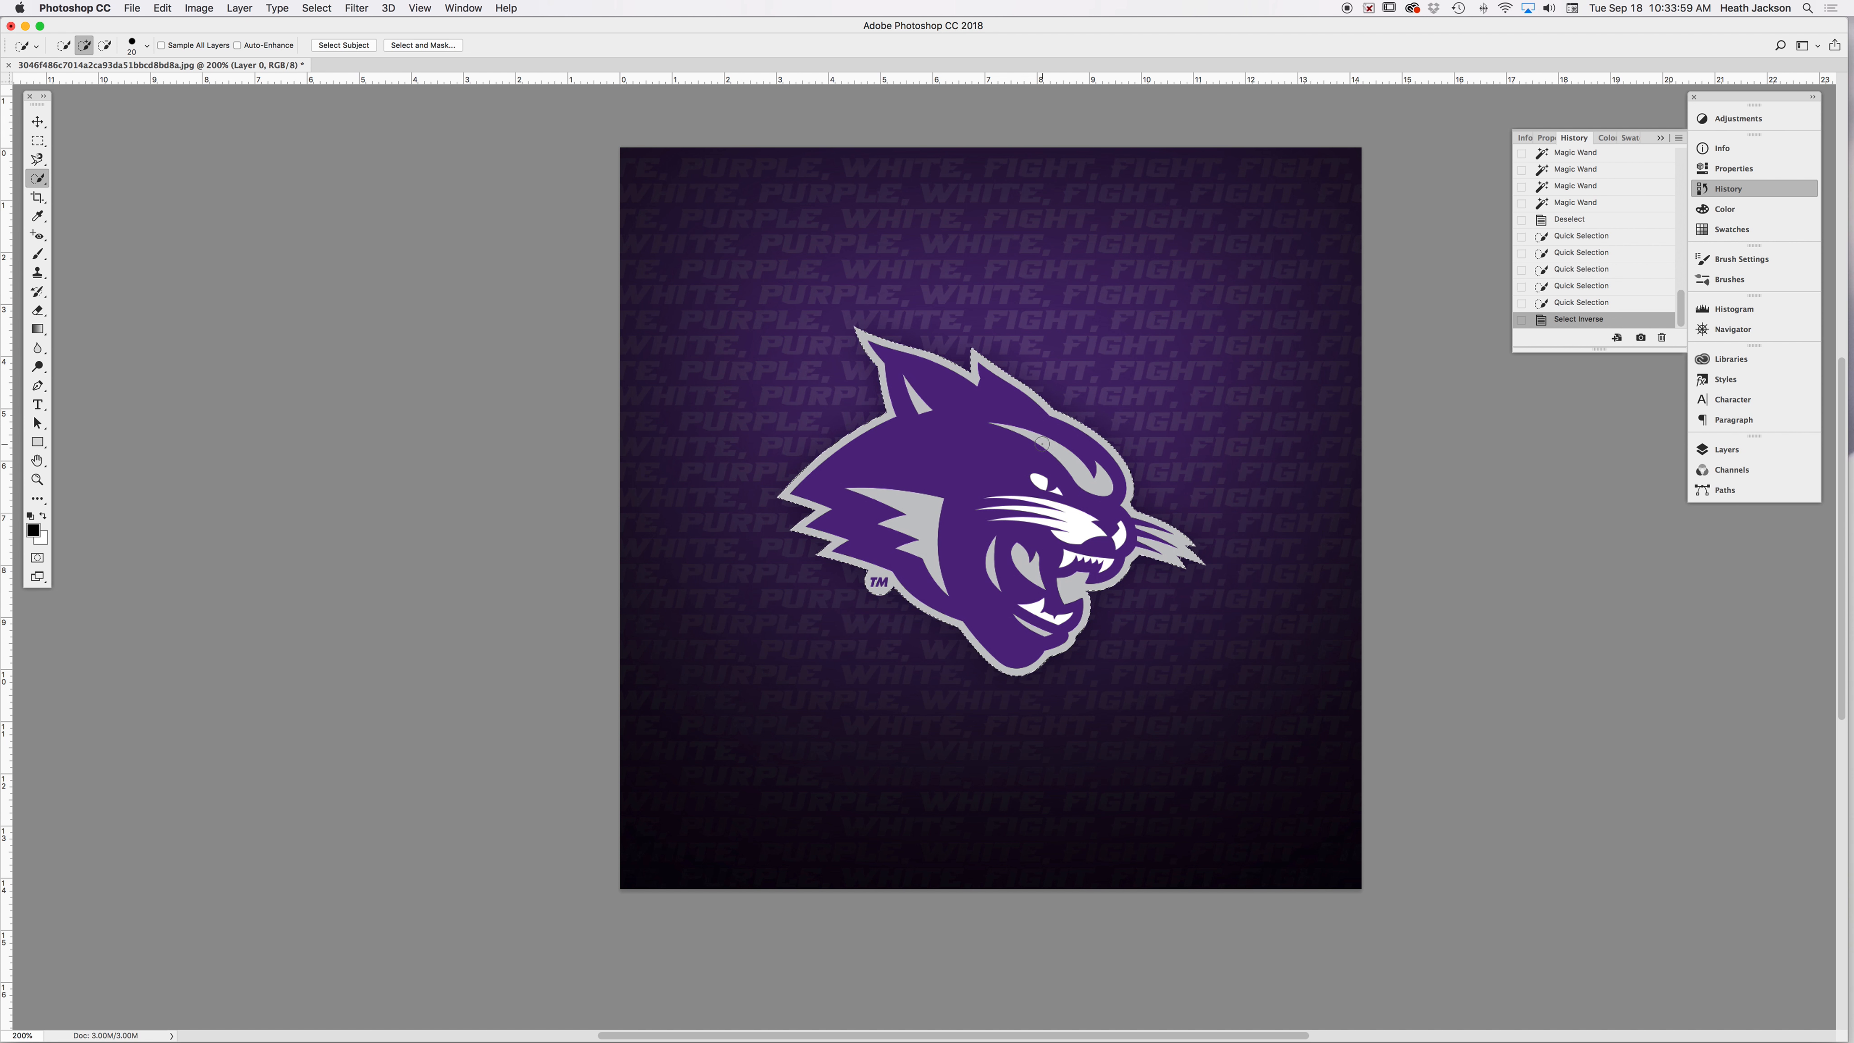
key(BackSpace)
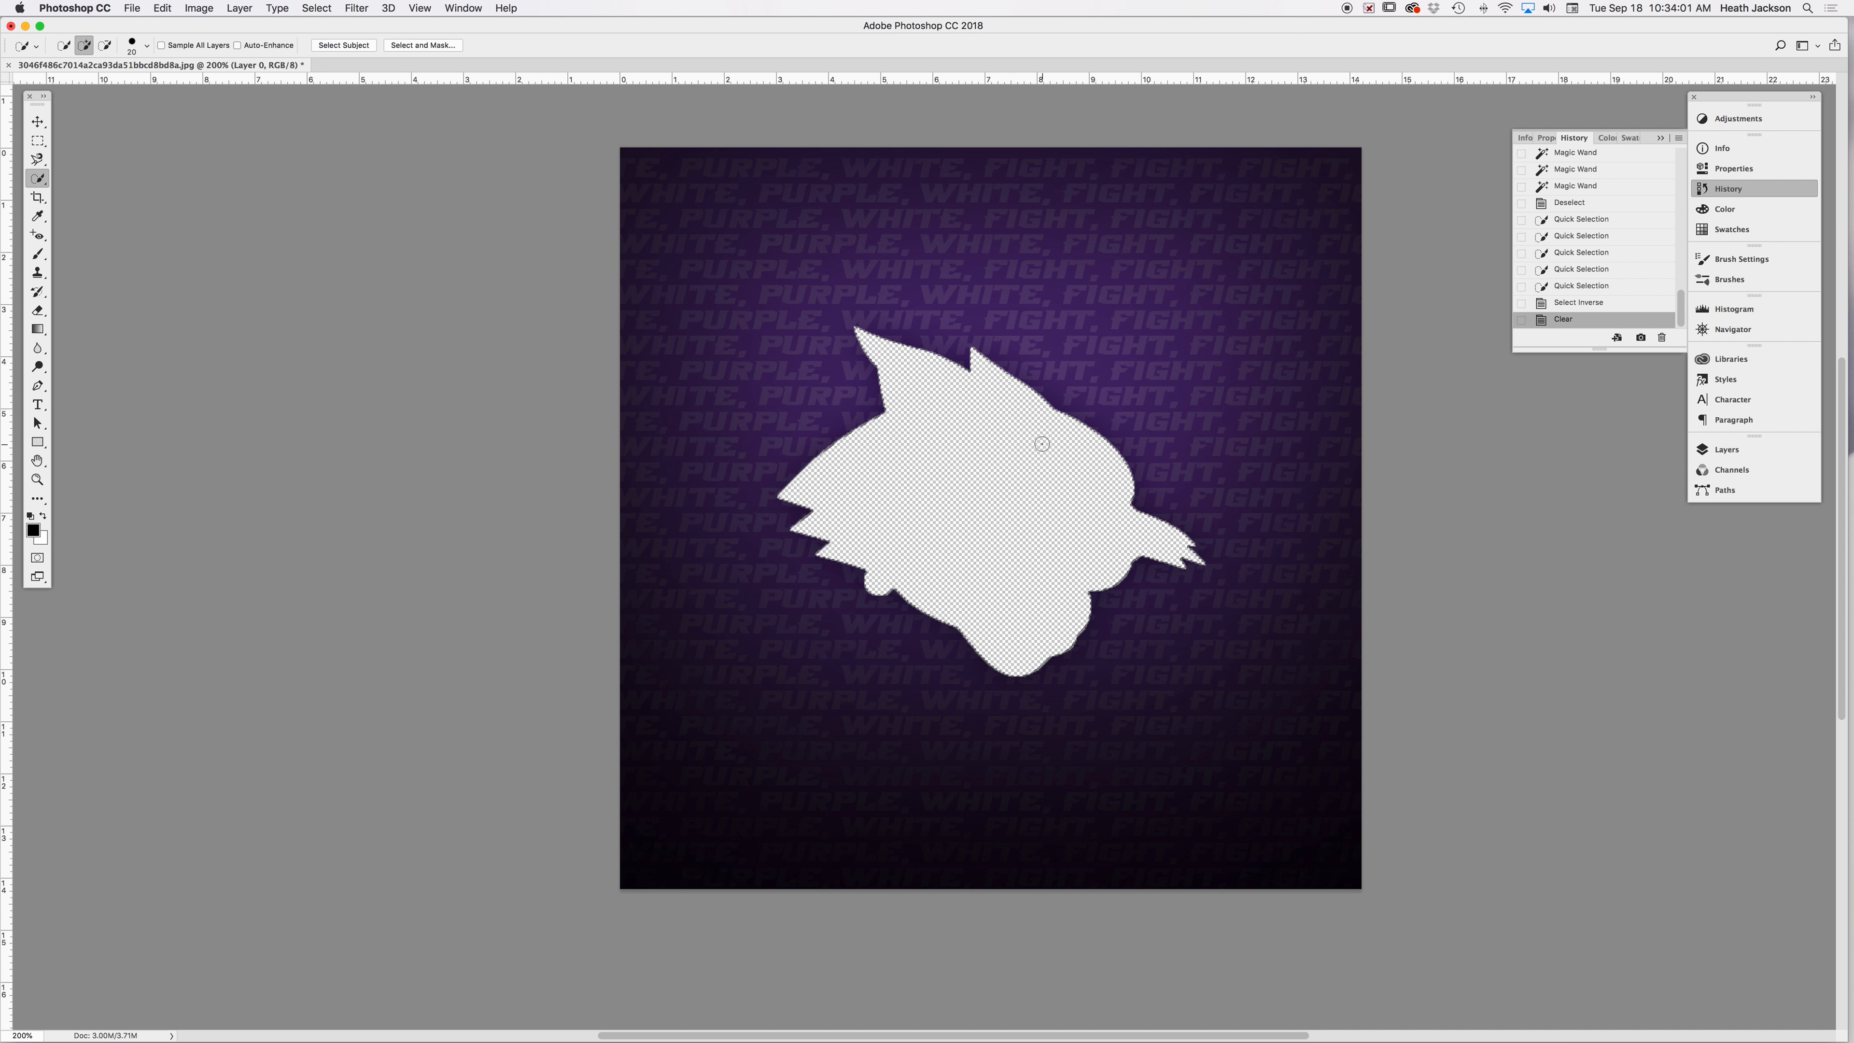
key(super+z)
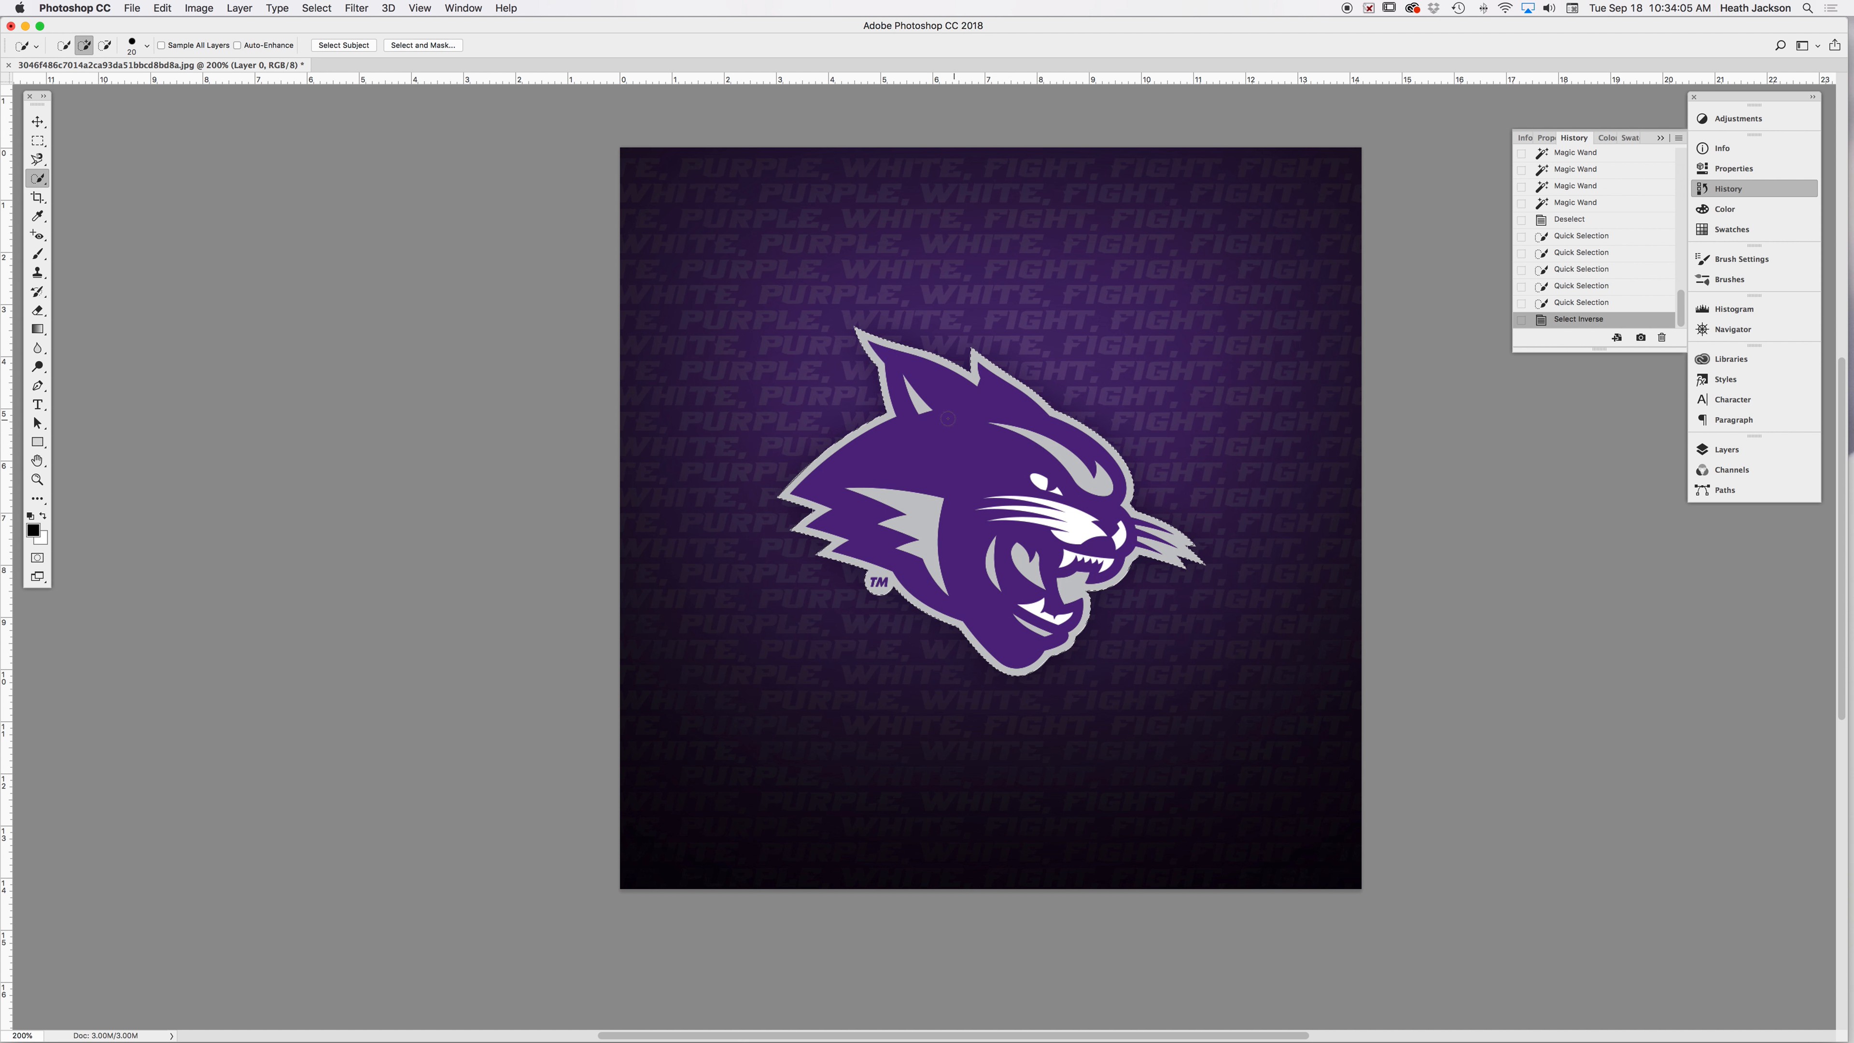
- Open the file Selection layers canvas size.tif from the 2. Selection-canvas folder
key(super+shift+s)
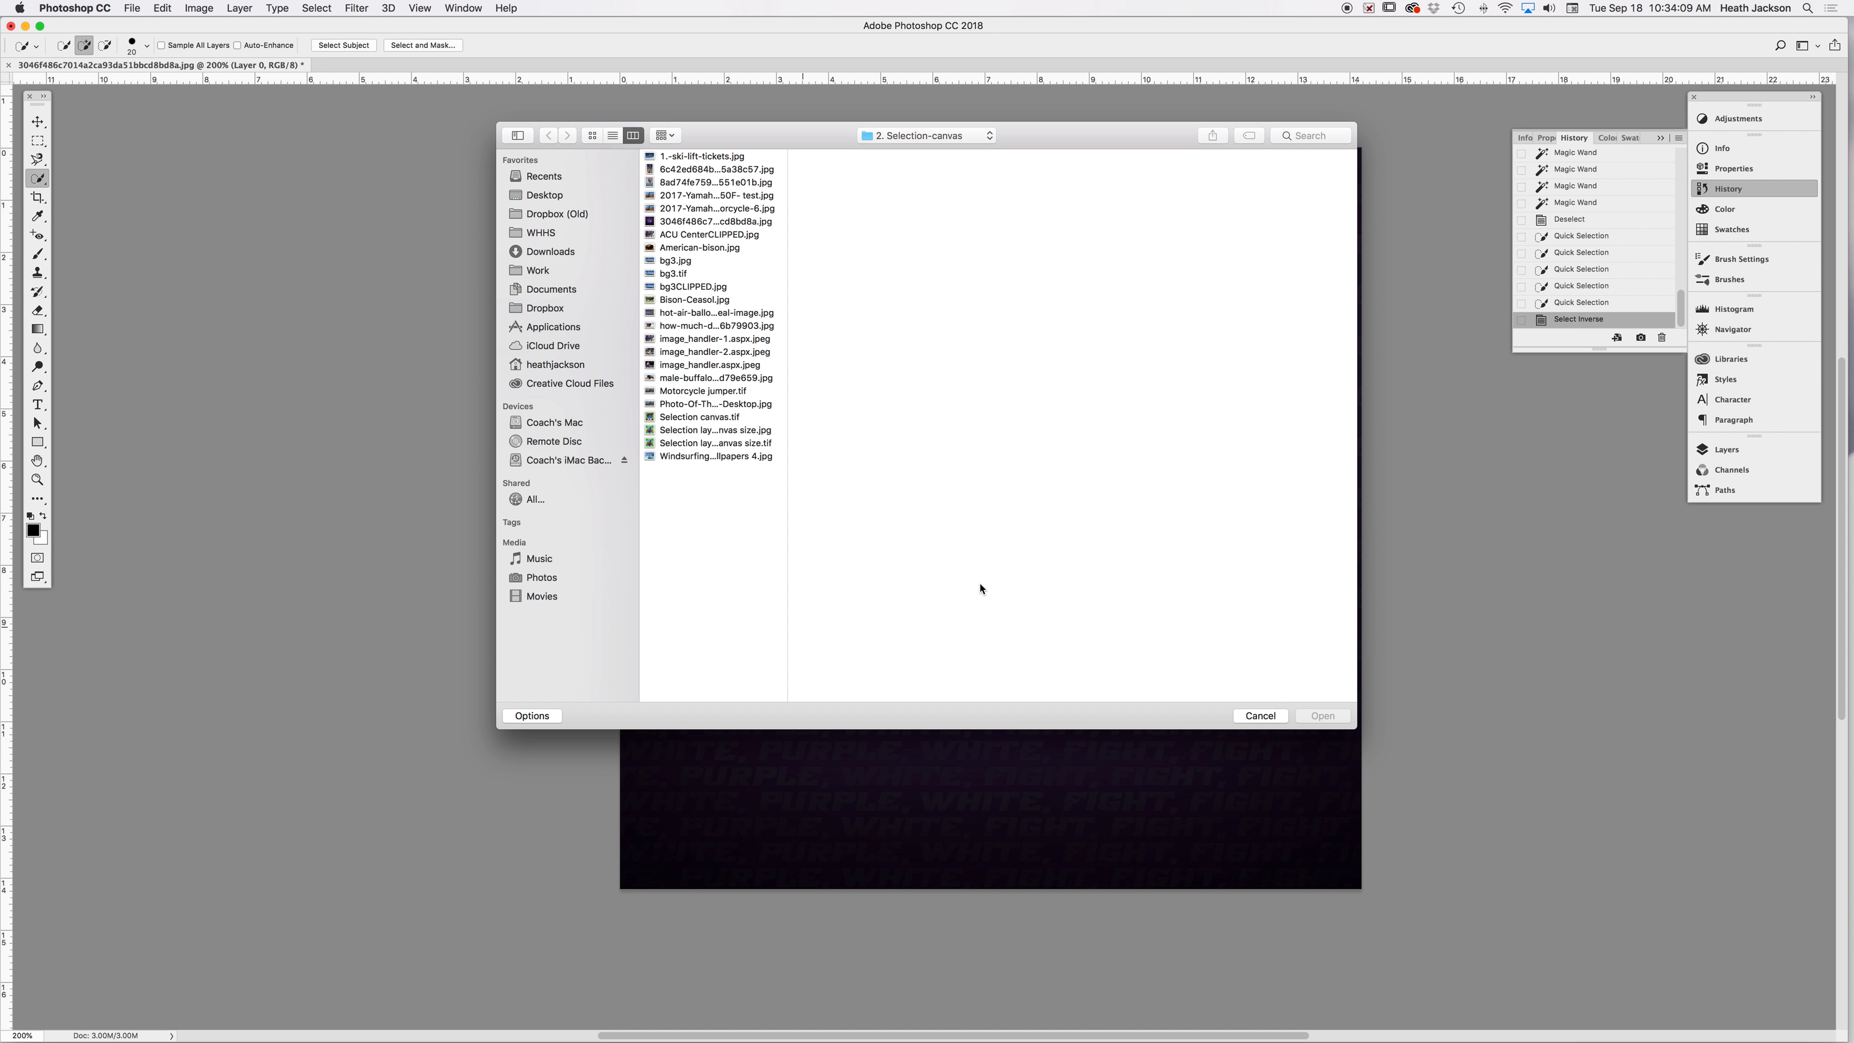
click(676, 443)
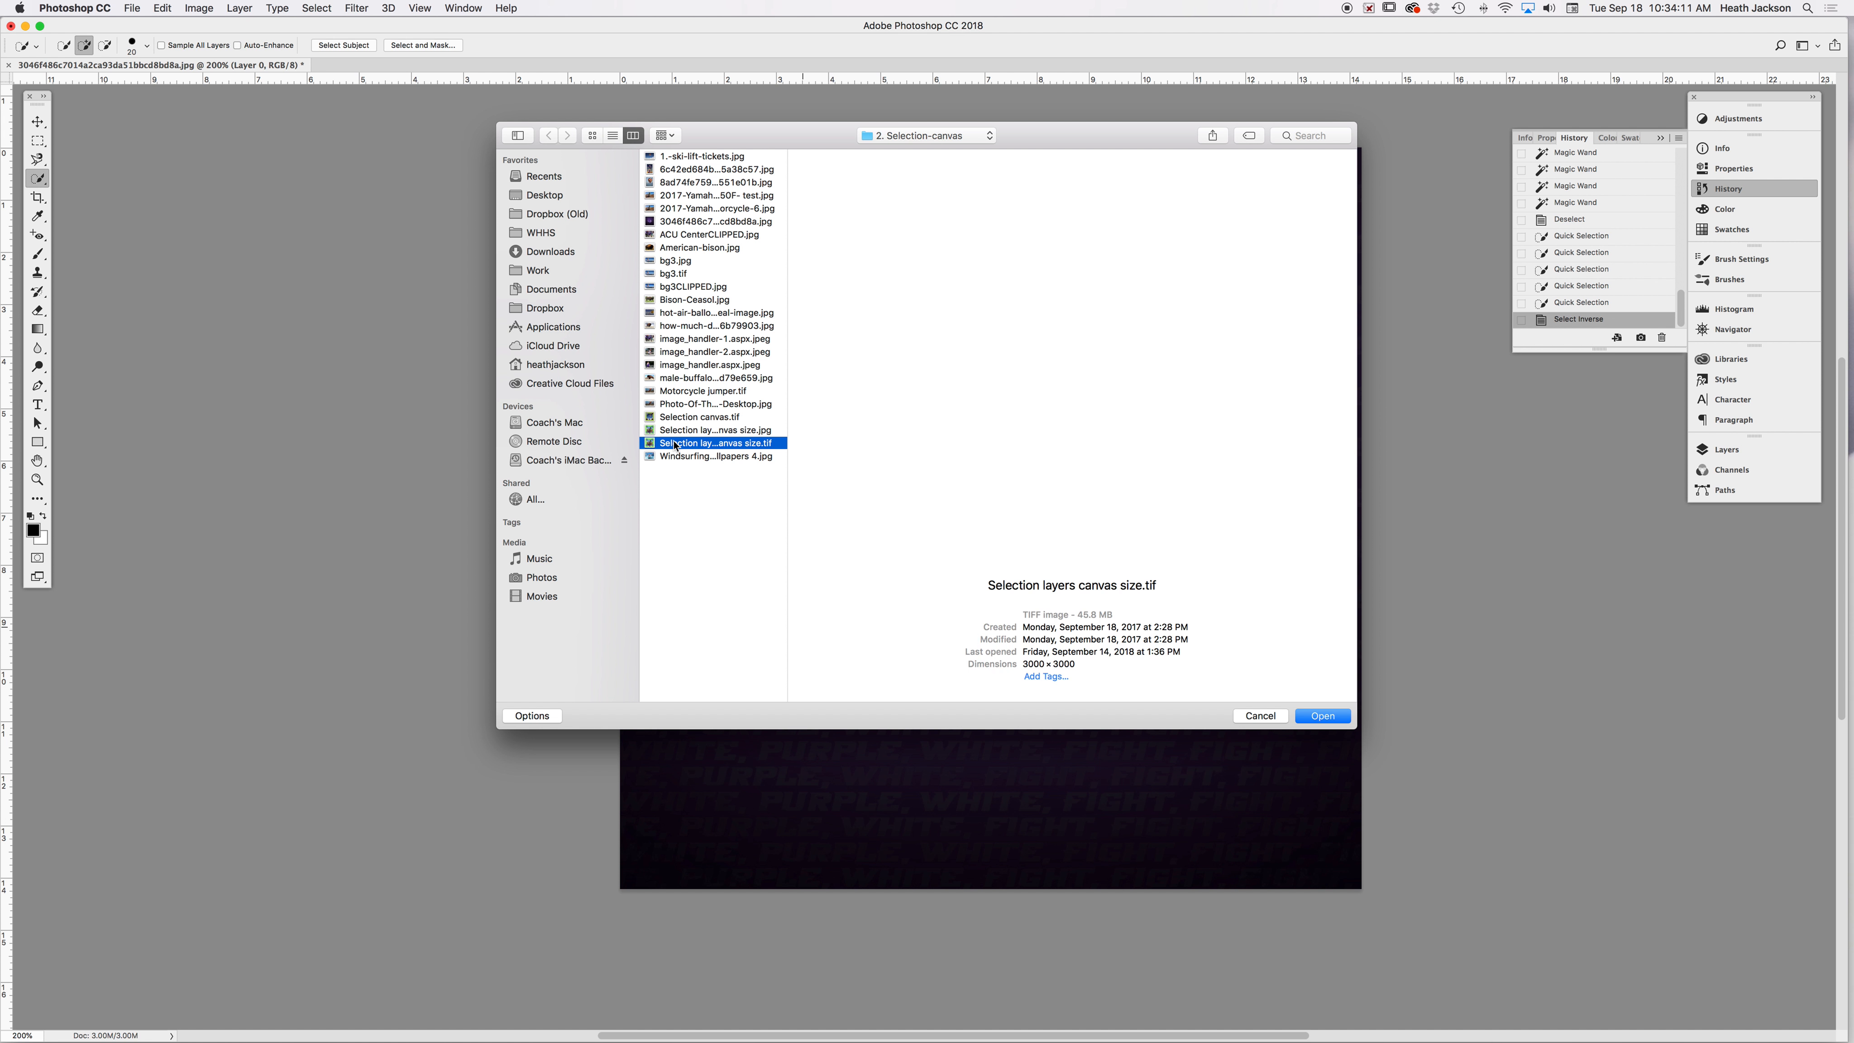
click(1340, 720)
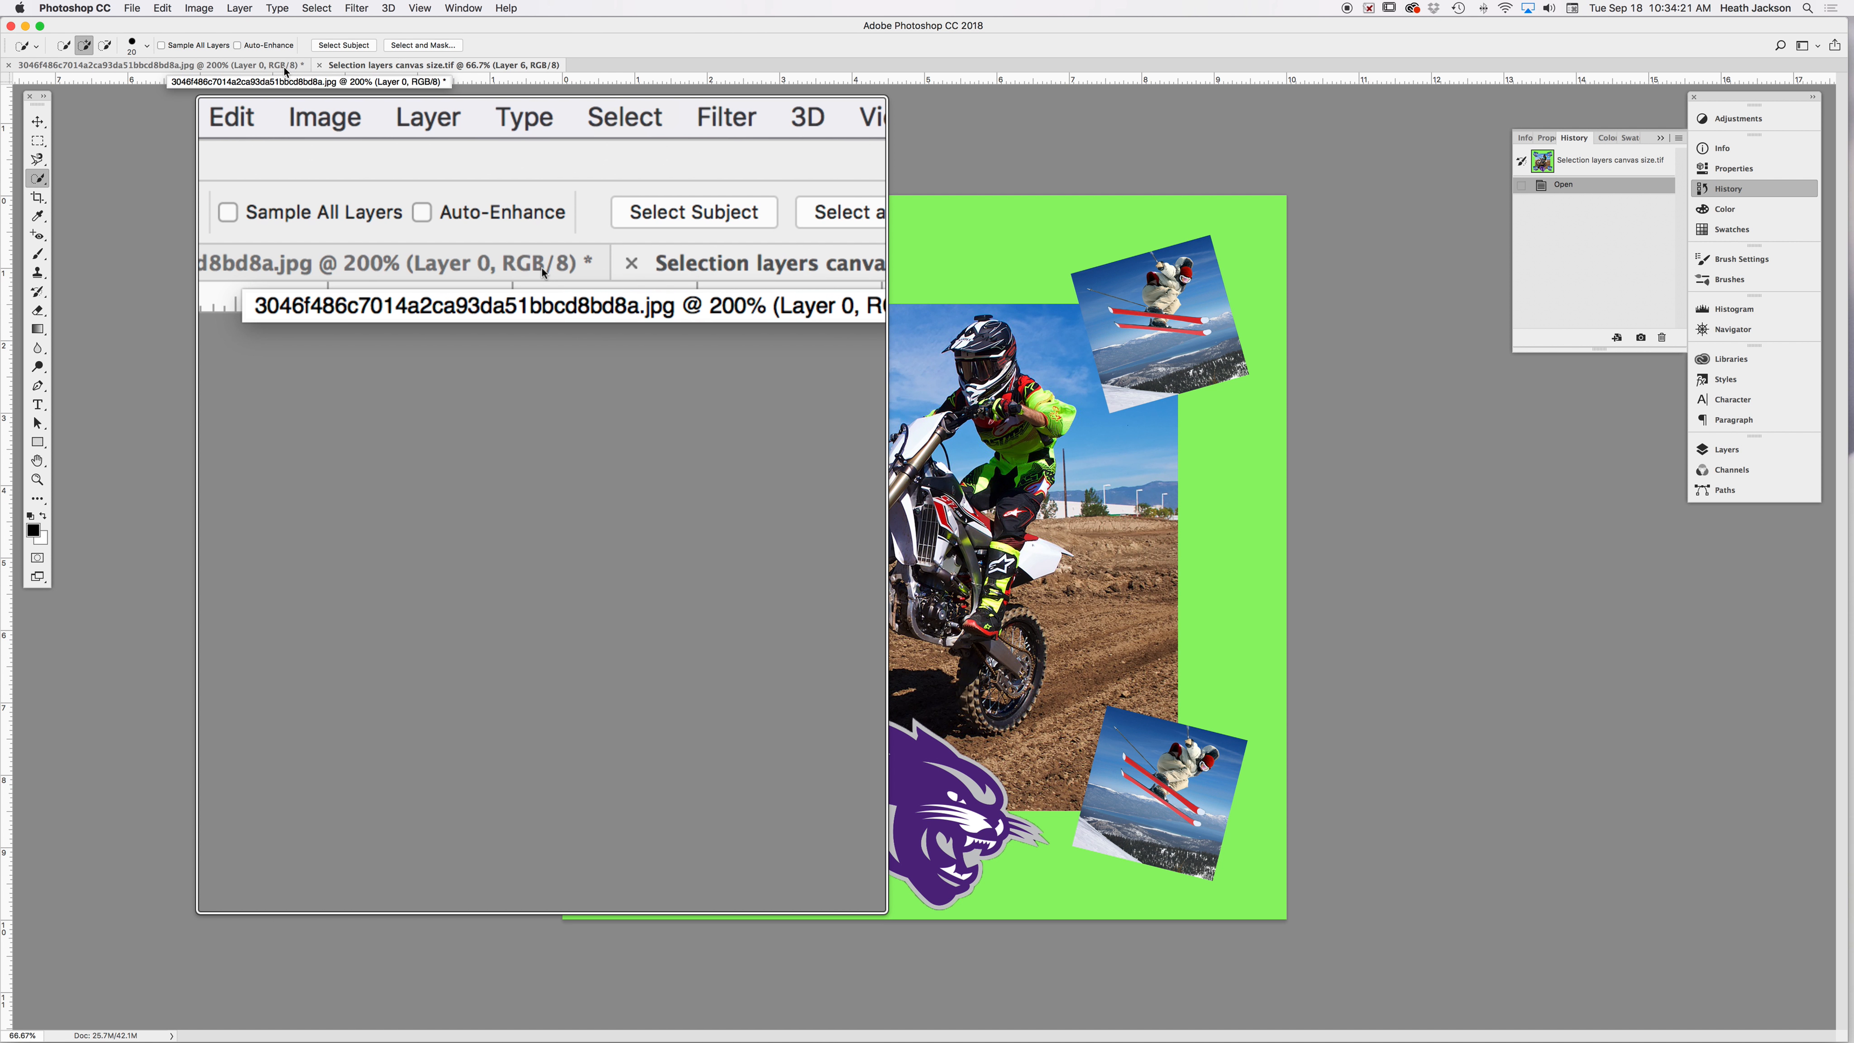
- Switch back and forth between the wildcat image and Selection layers canvas size.tif to compare the two open documents
click(285, 67)
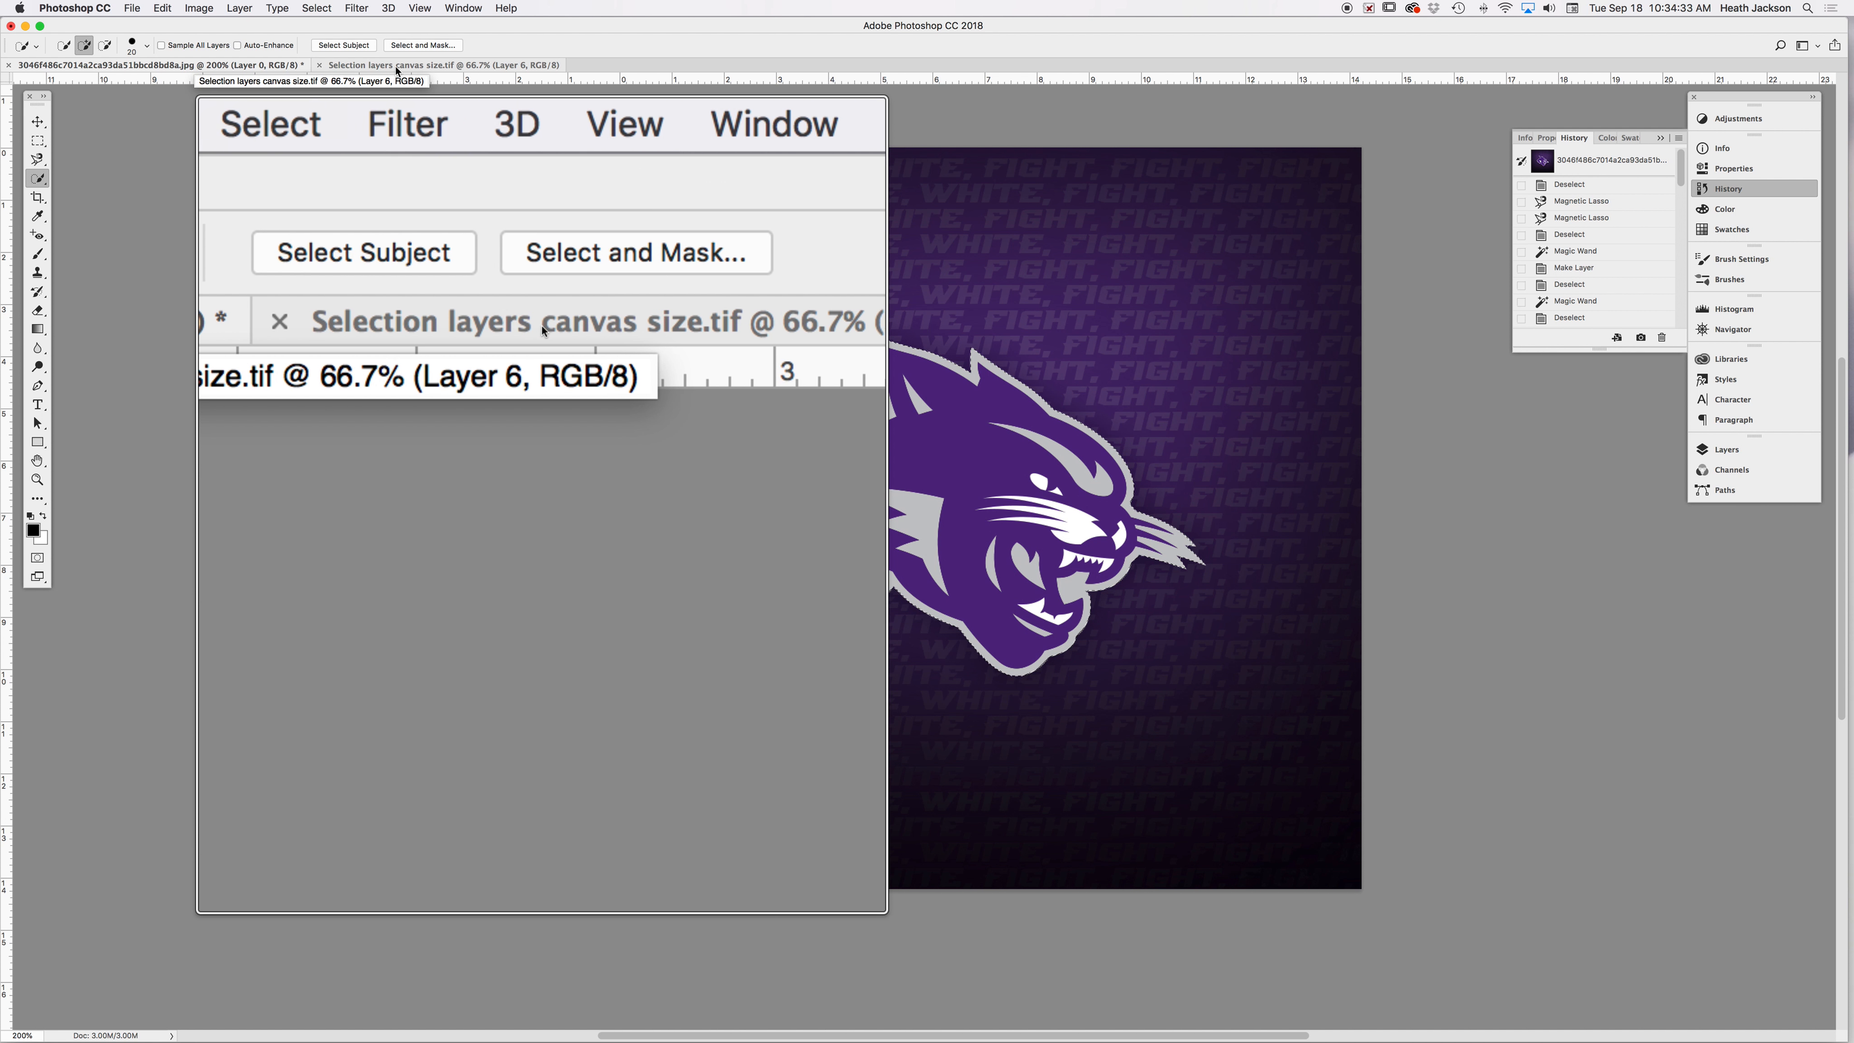
click(369, 67)
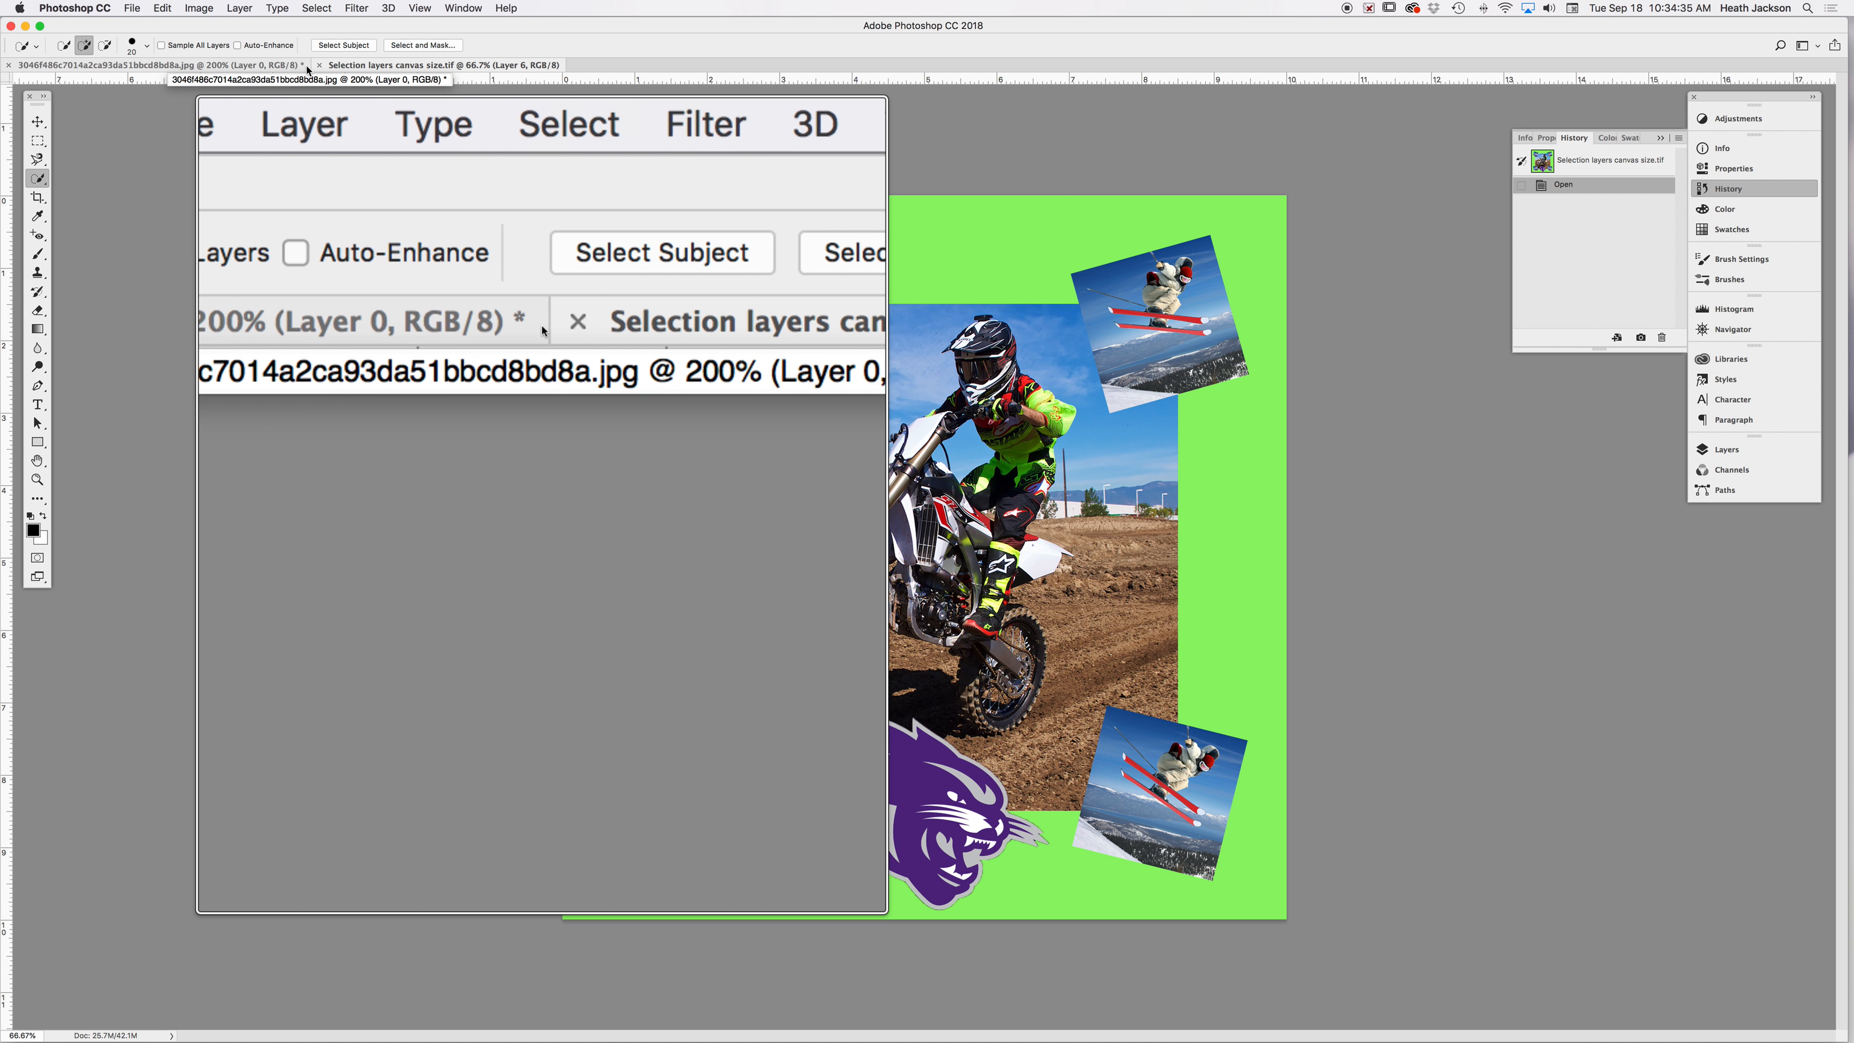
click(291, 66)
click(331, 67)
click(265, 67)
click(342, 67)
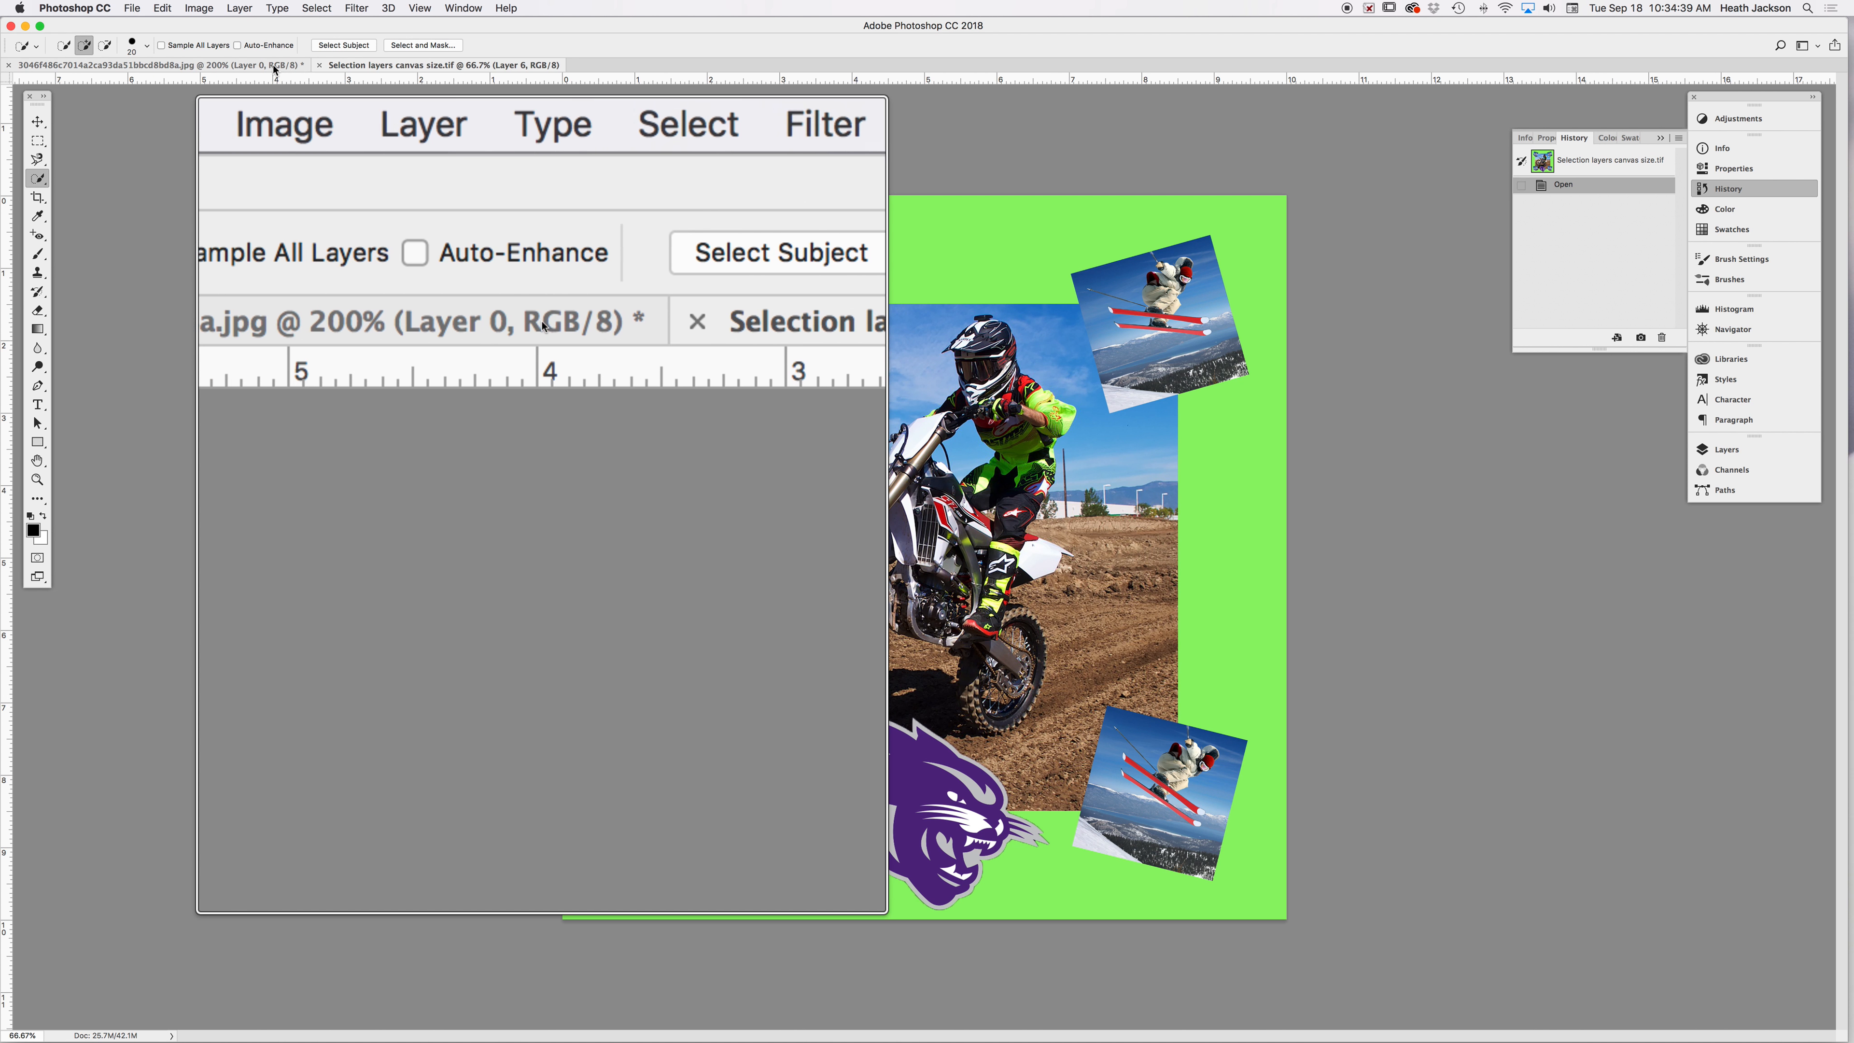
click(298, 67)
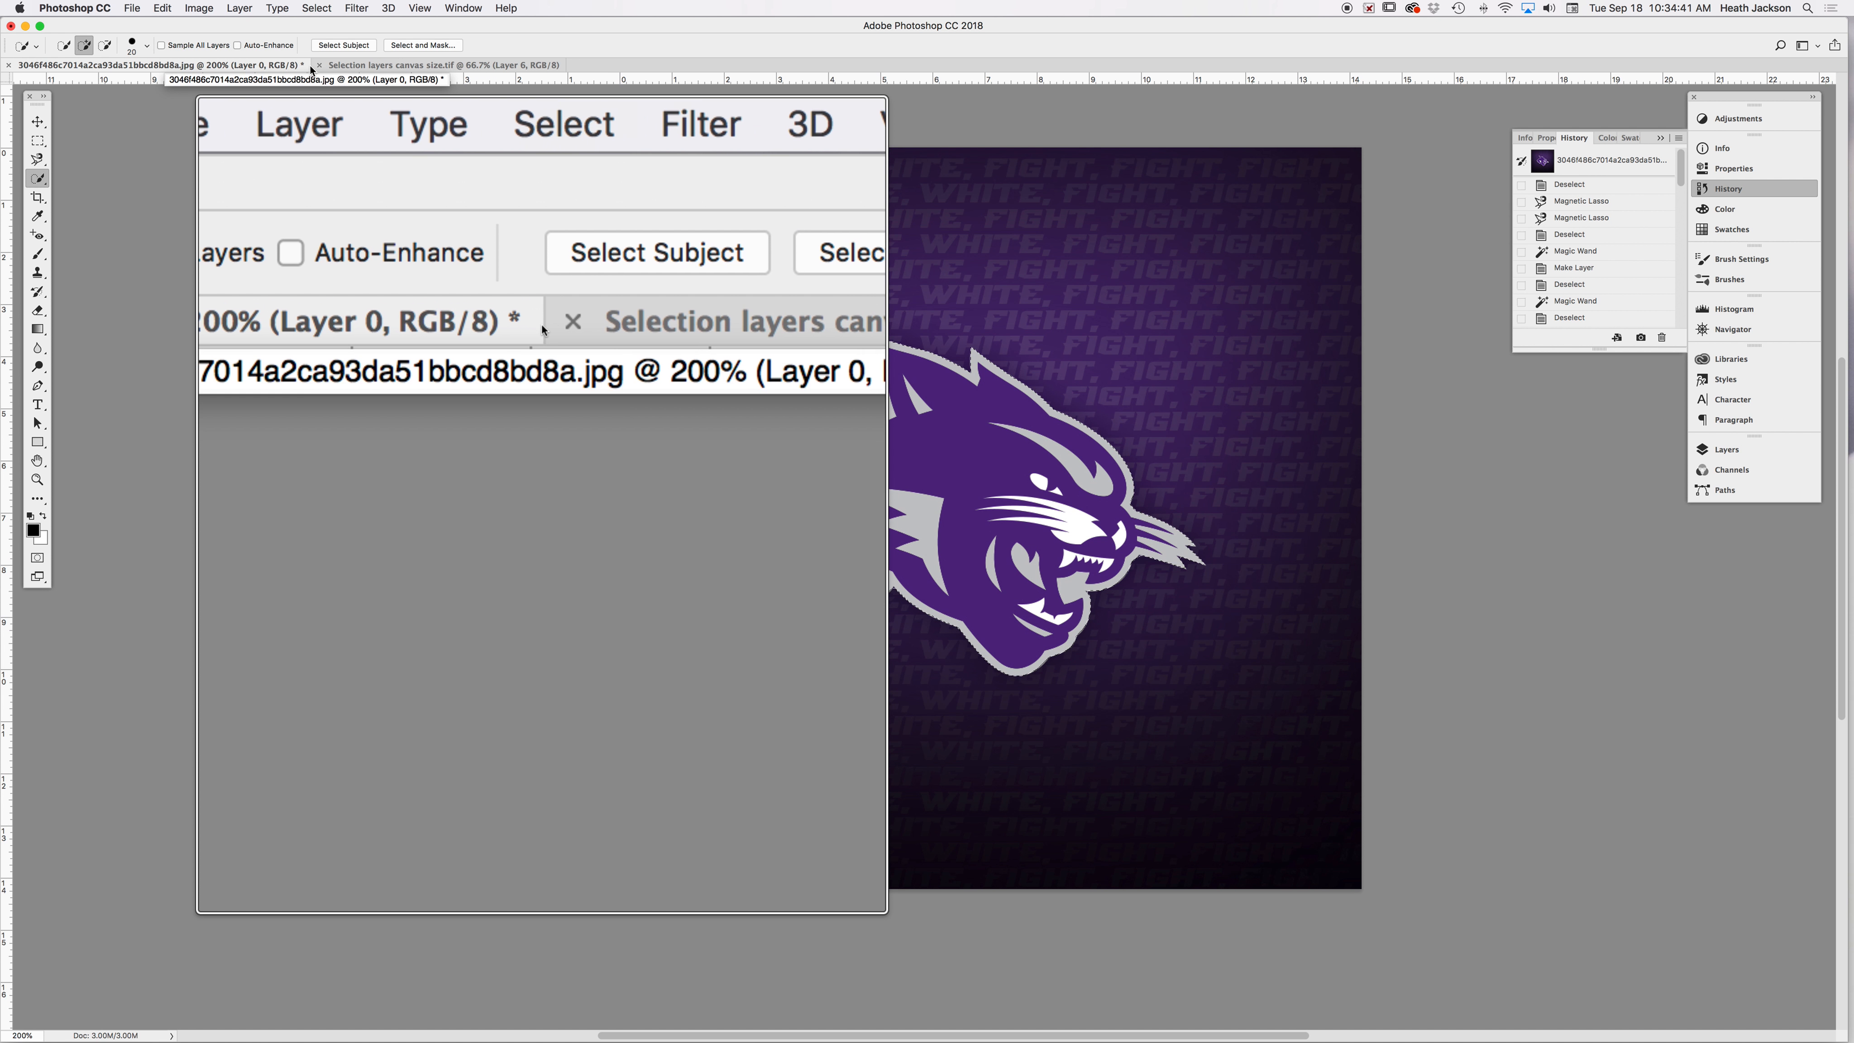
click(333, 70)
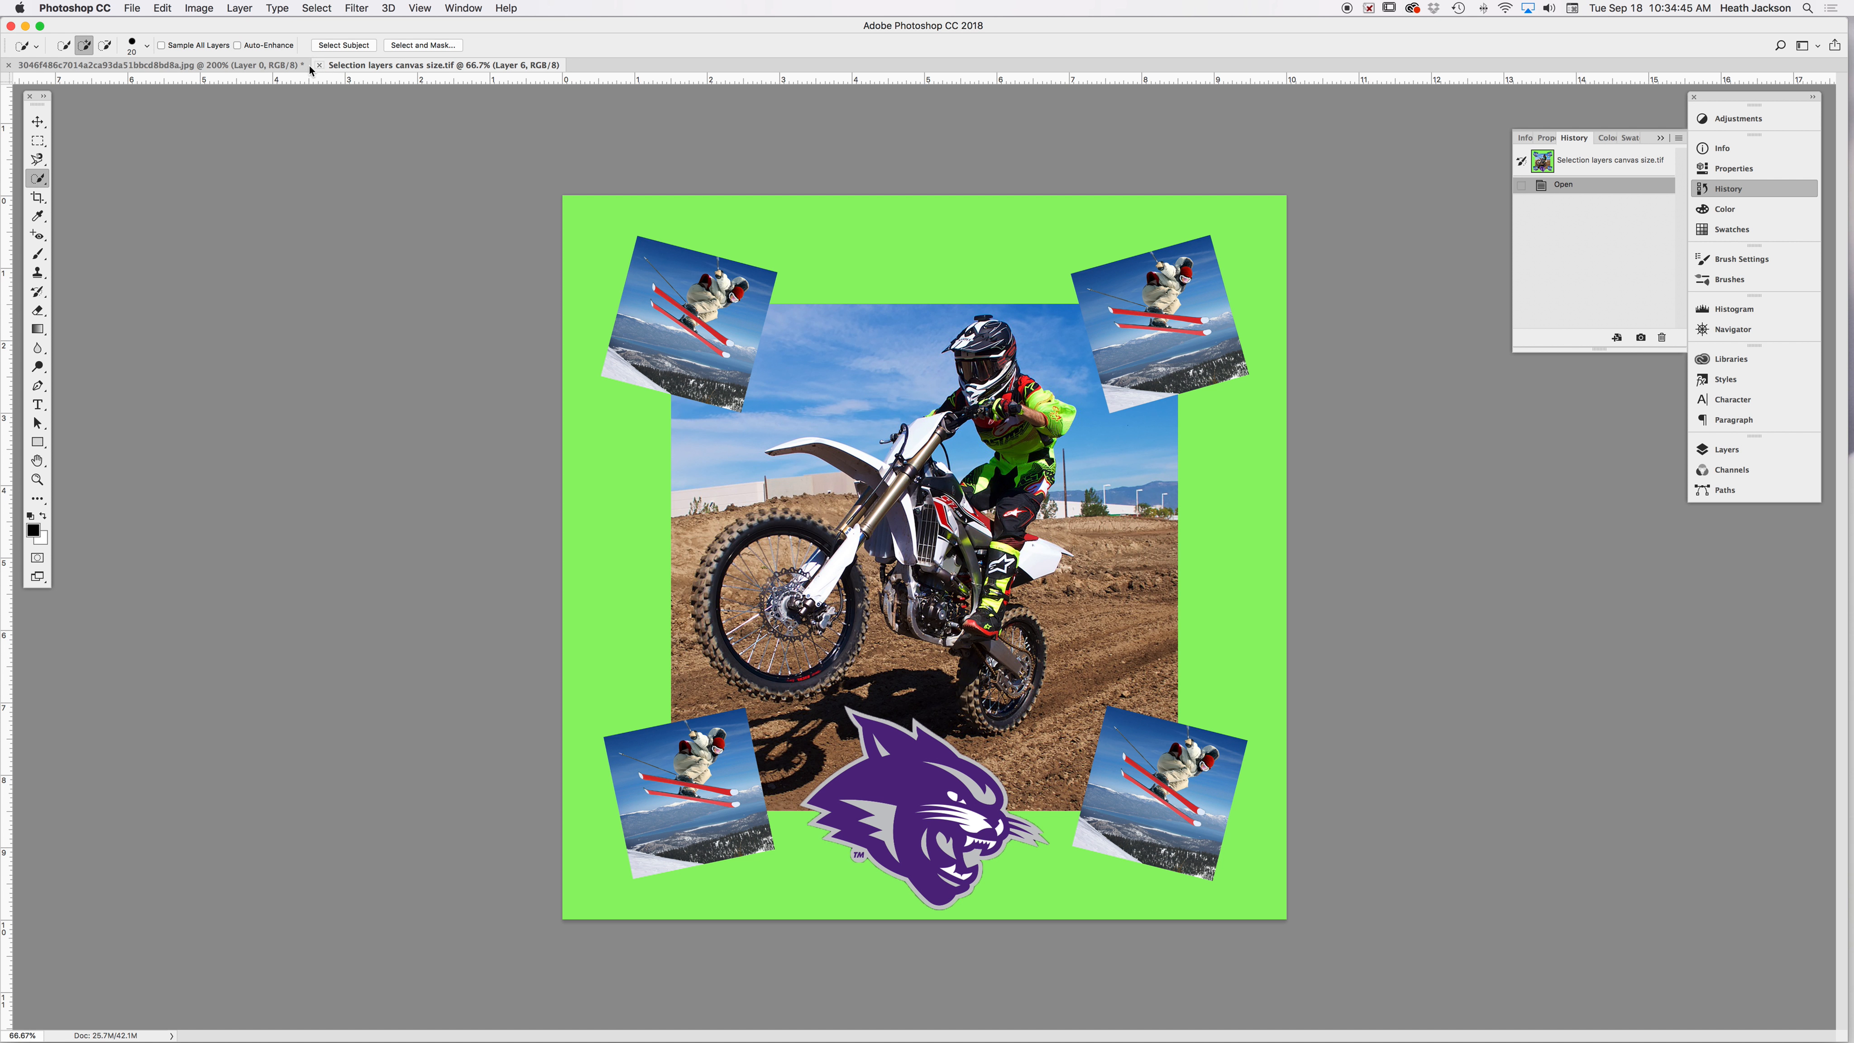
click(281, 67)
click(365, 67)
click(276, 66)
click(354, 67)
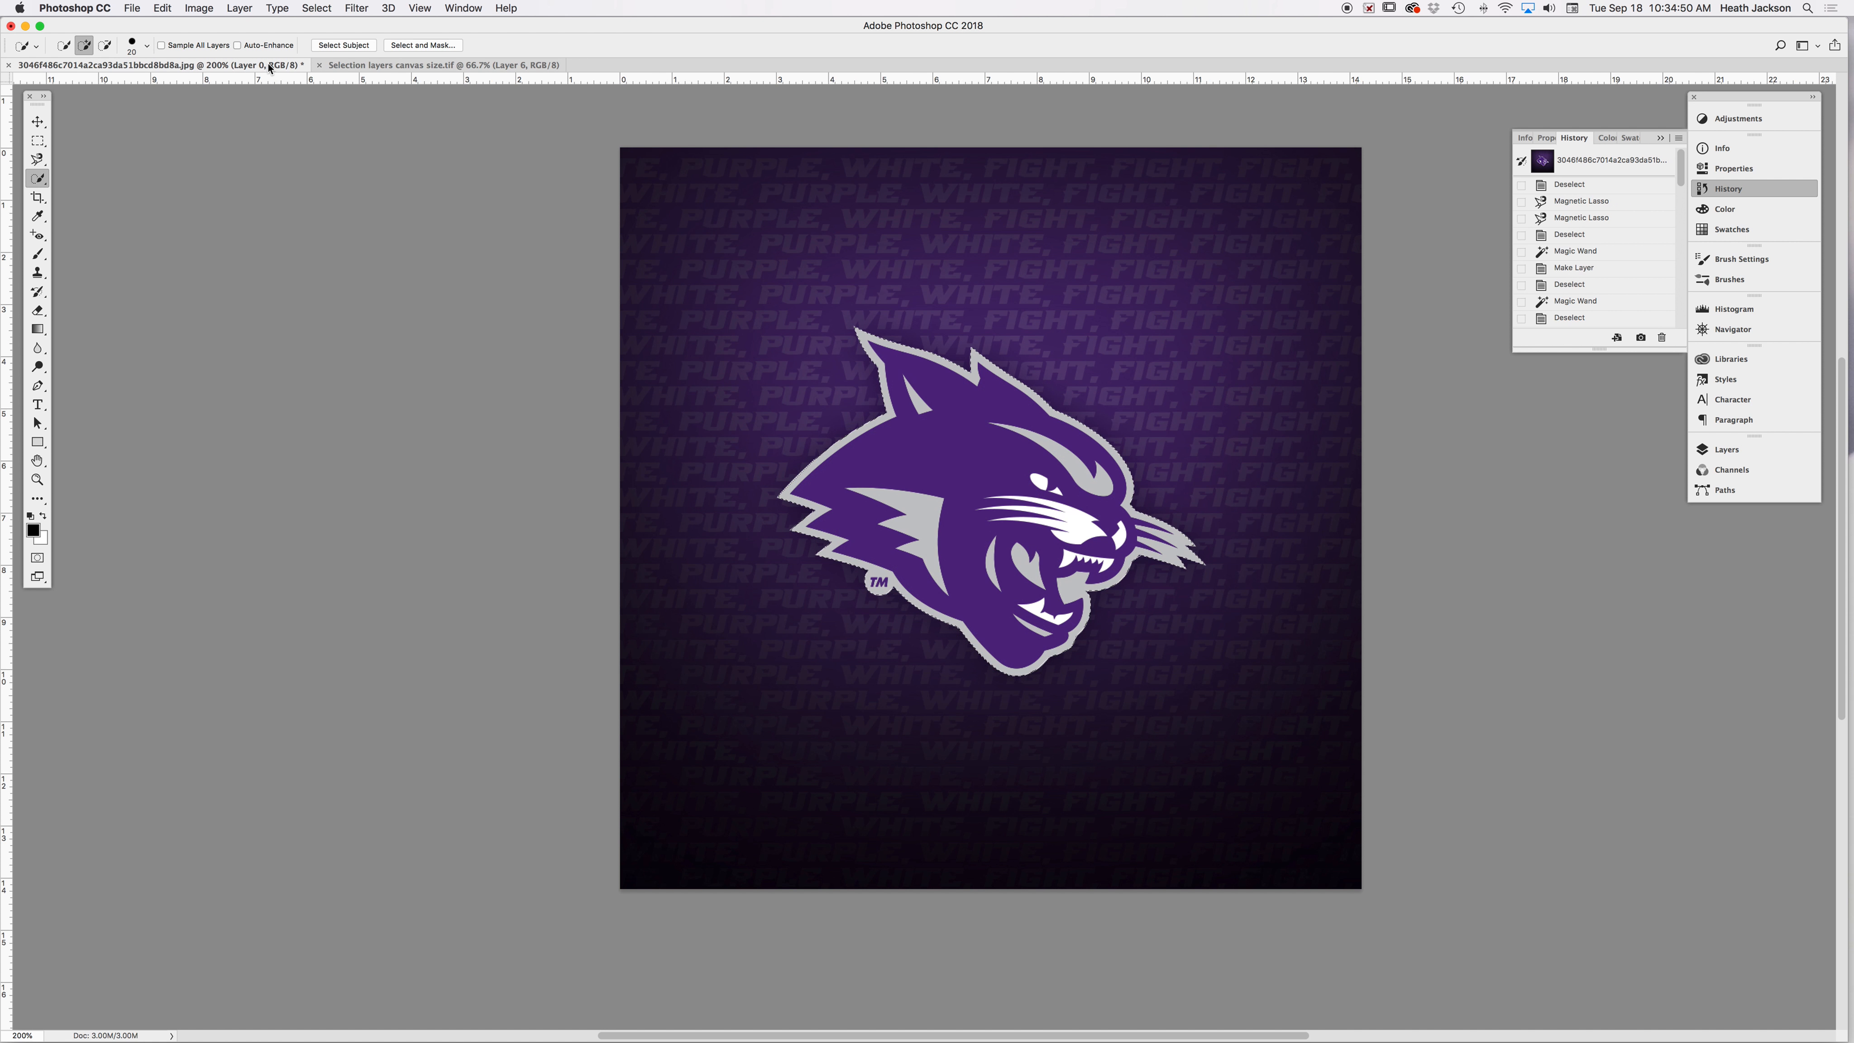
- Copy the selected logo from the wildcat image and paste it into Selection layers canvas size.tif
click(274, 67)
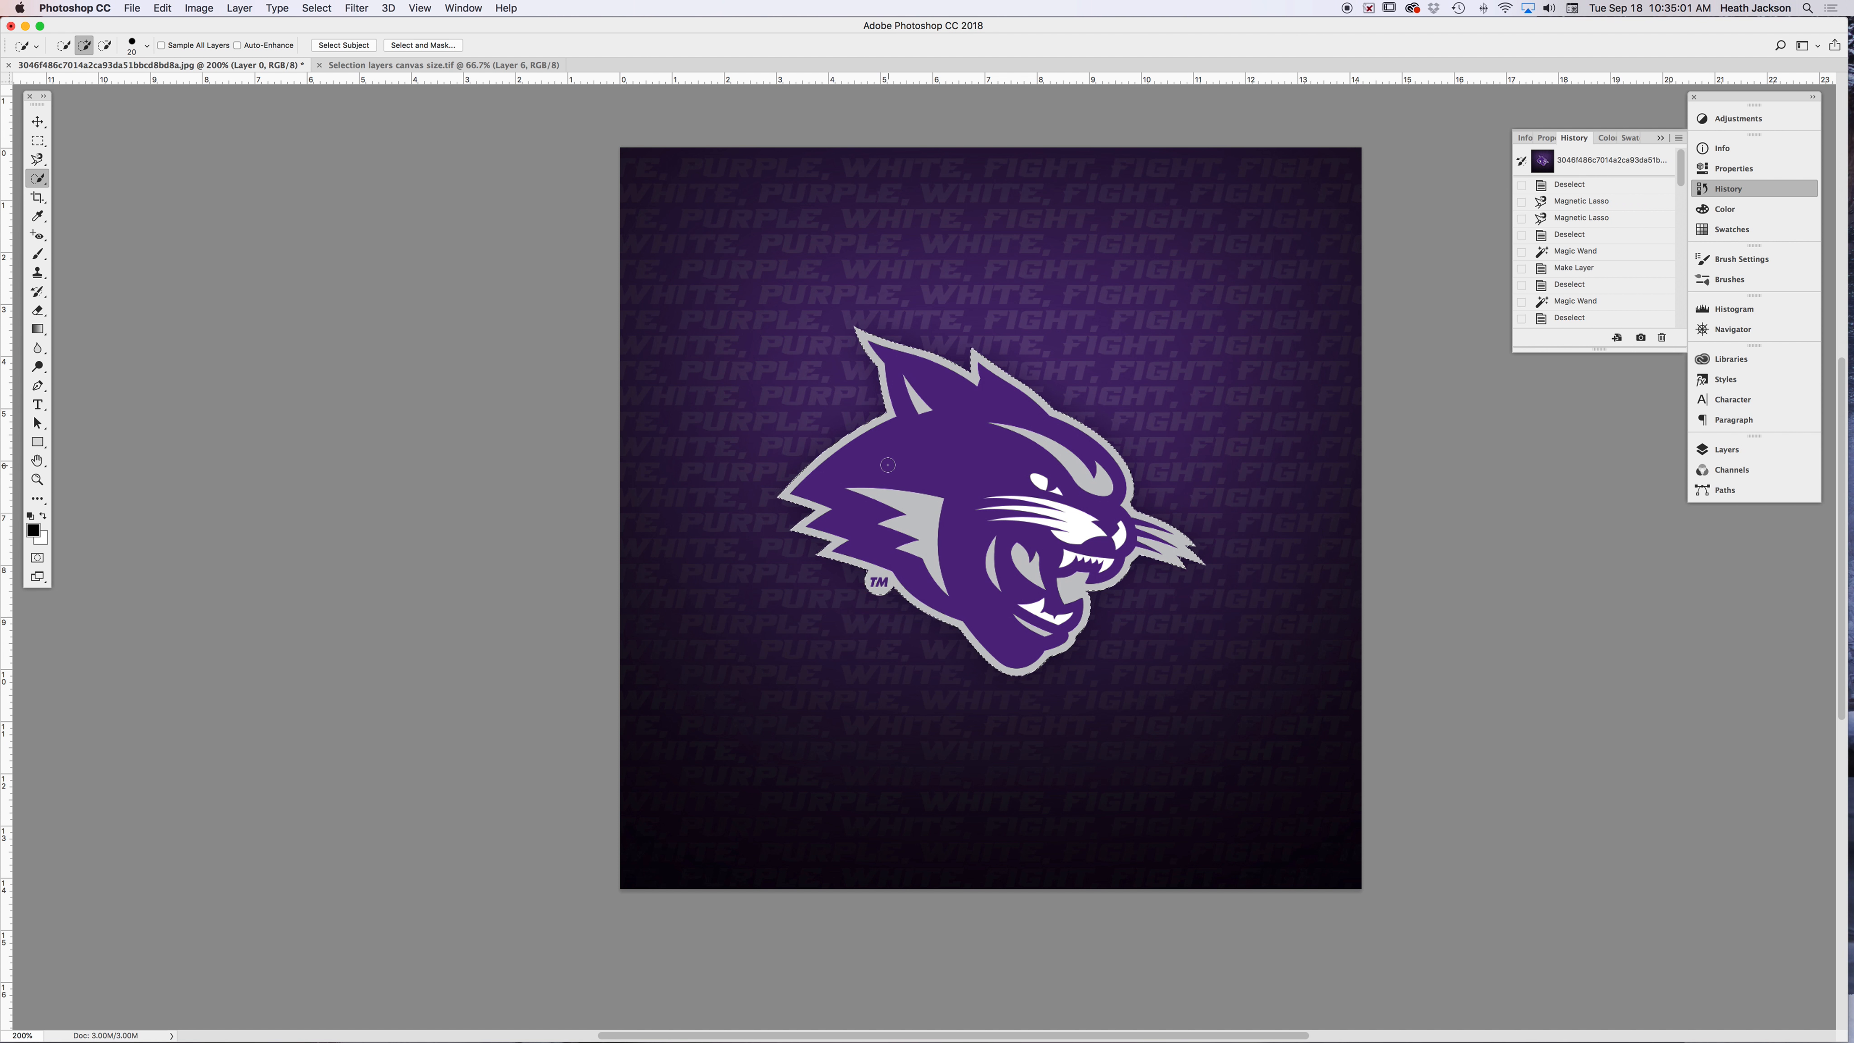
click(354, 67)
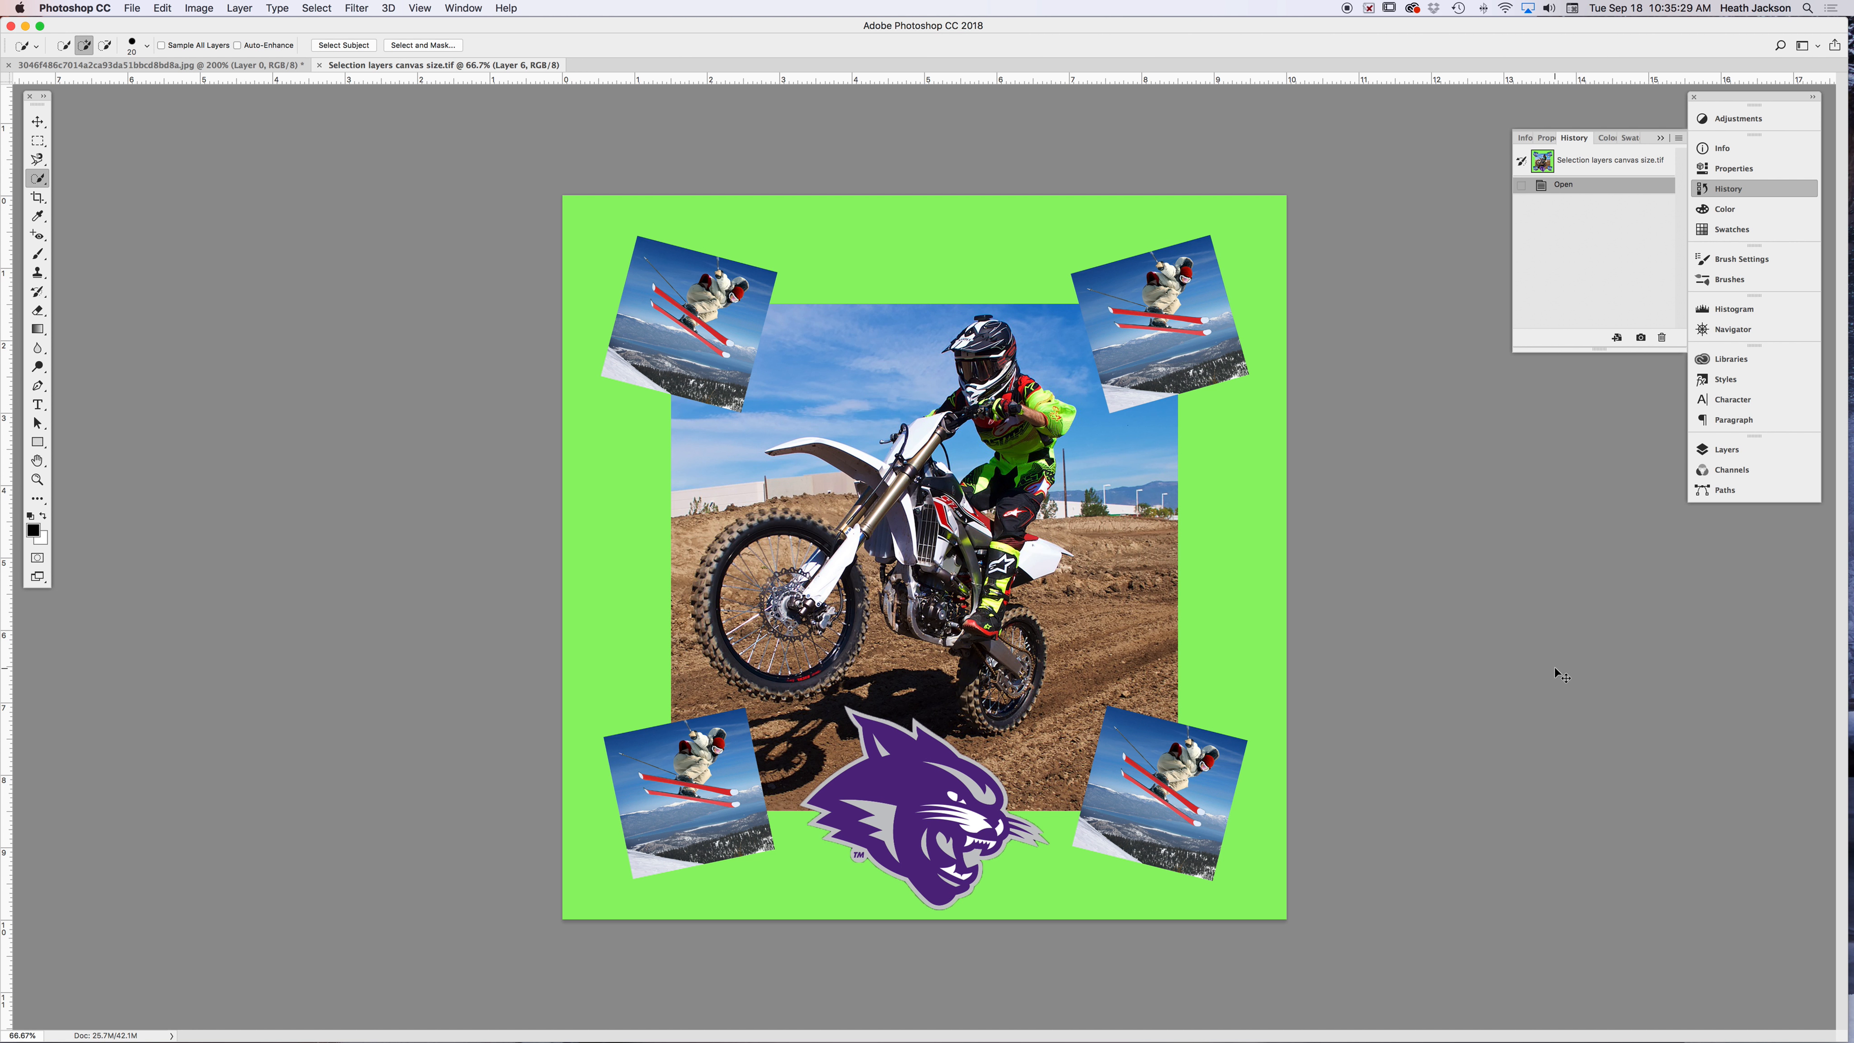
key(cmd+v)
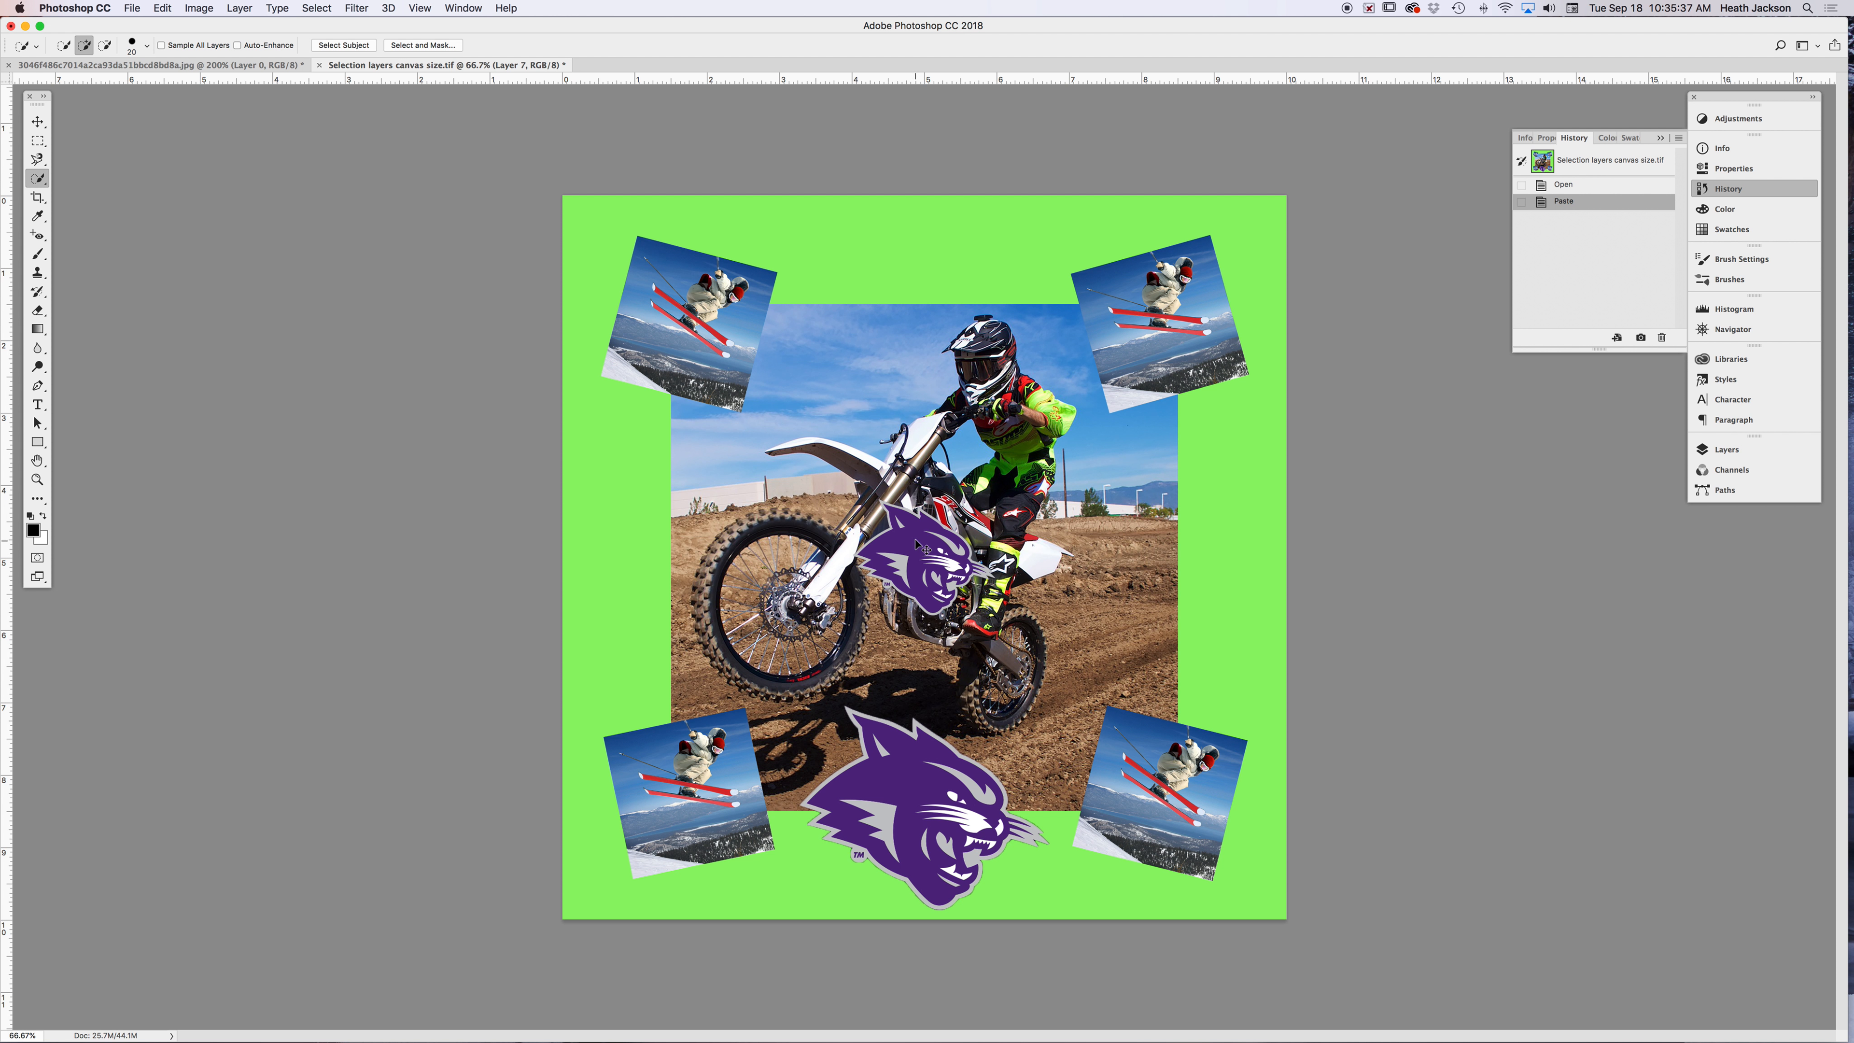
- Show the layers and move the pasted wildcat logo with the Move tool onto the right edge of the dirt bike photo
key(cmd+equal)
key(cmd+equal)
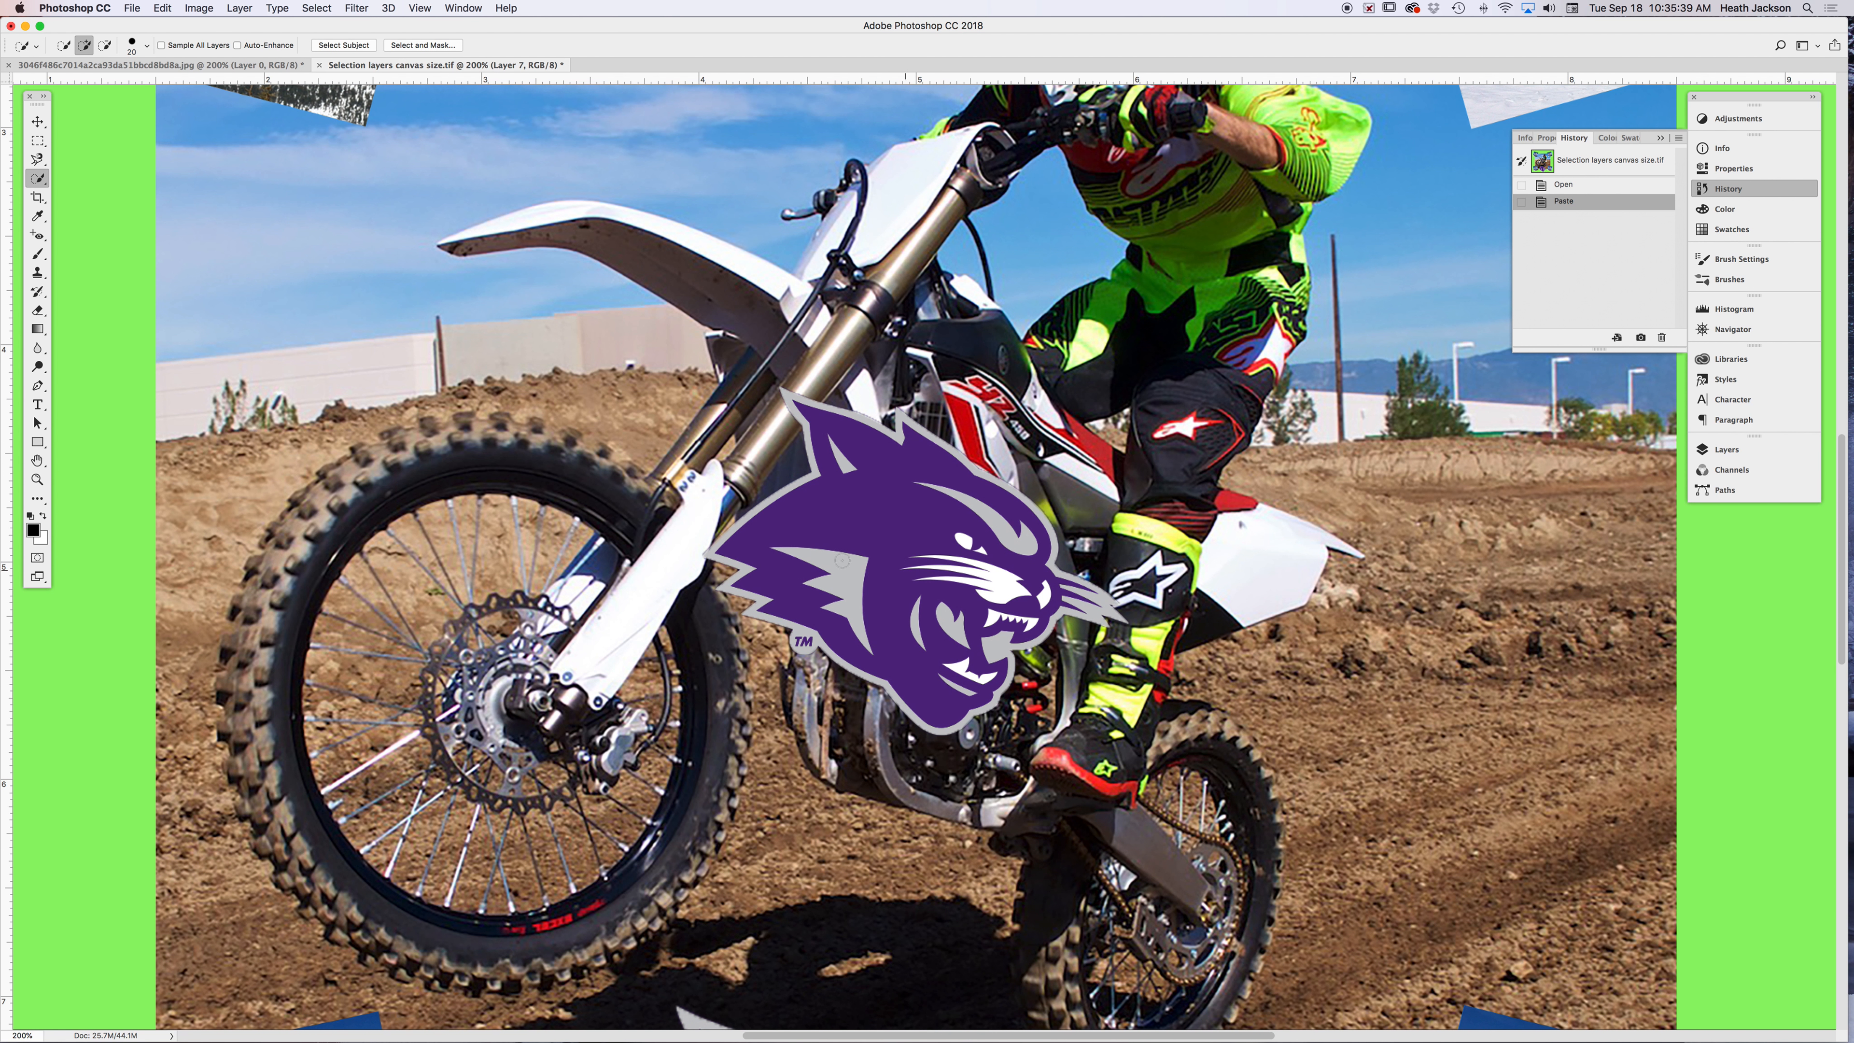
click(37, 122)
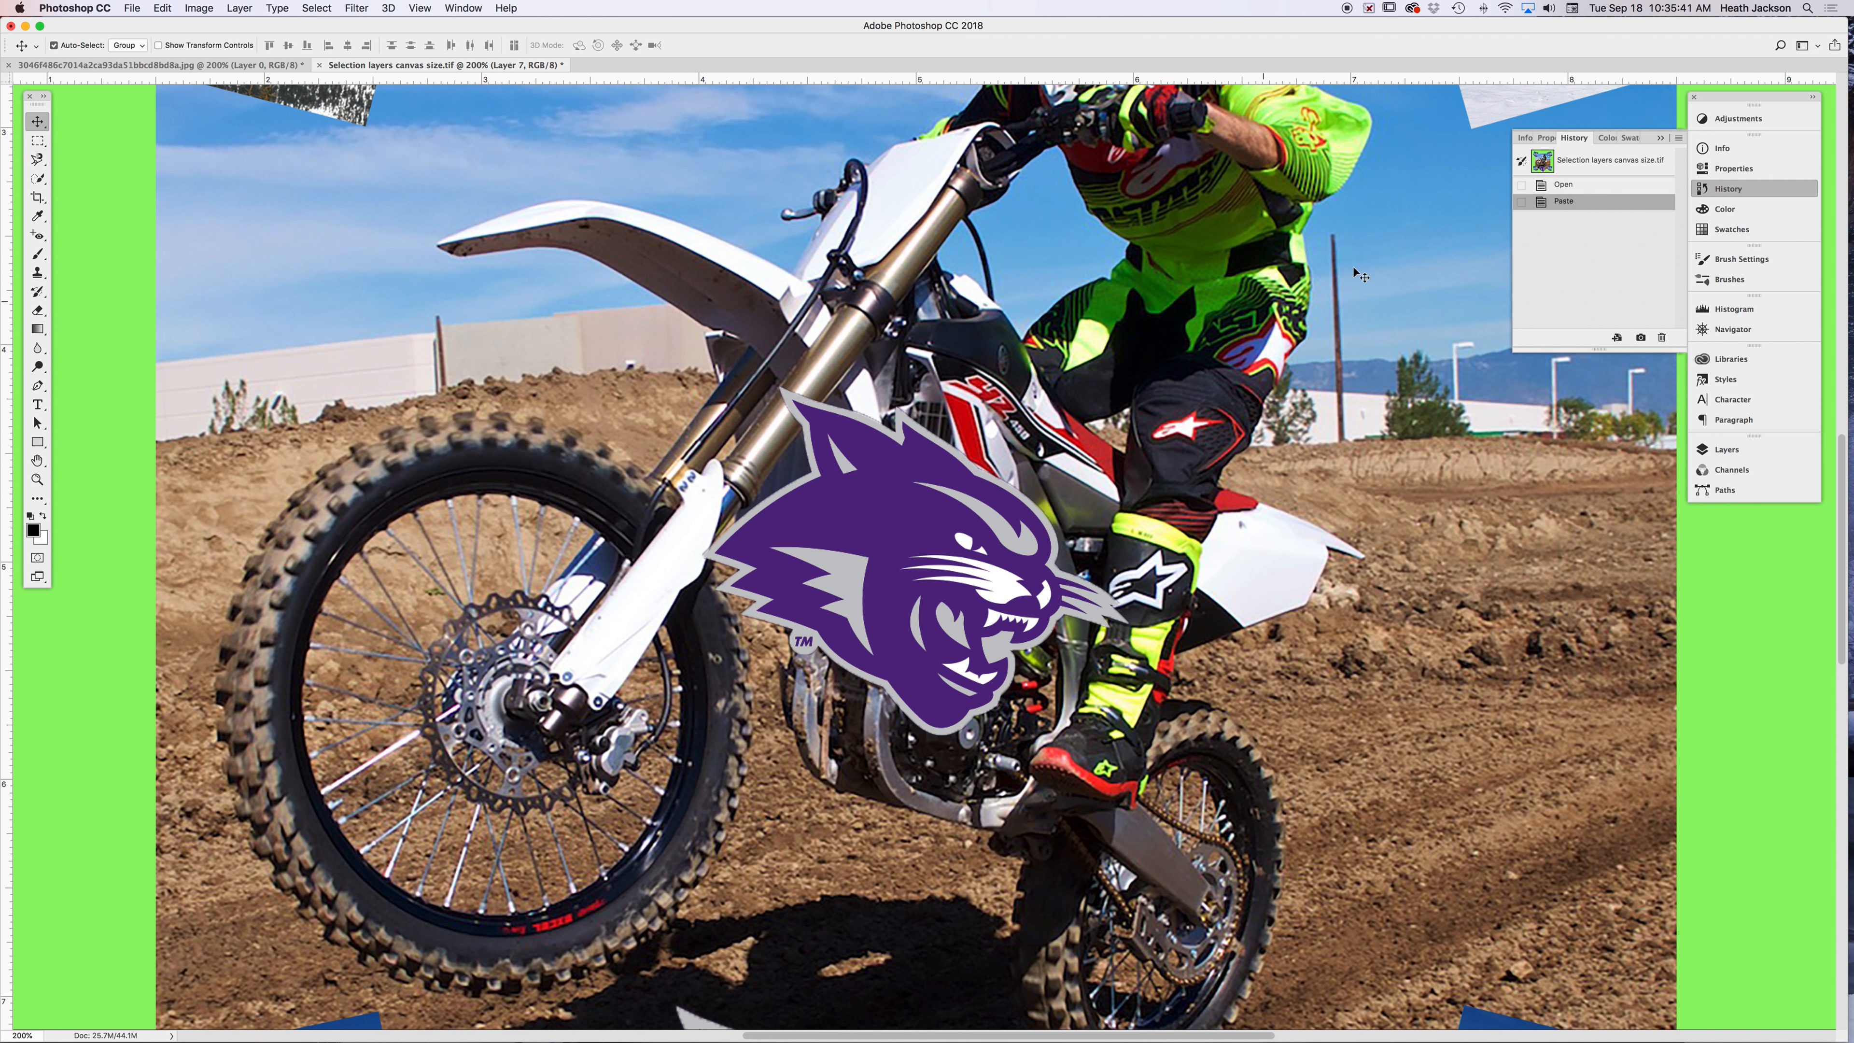
click(1709, 450)
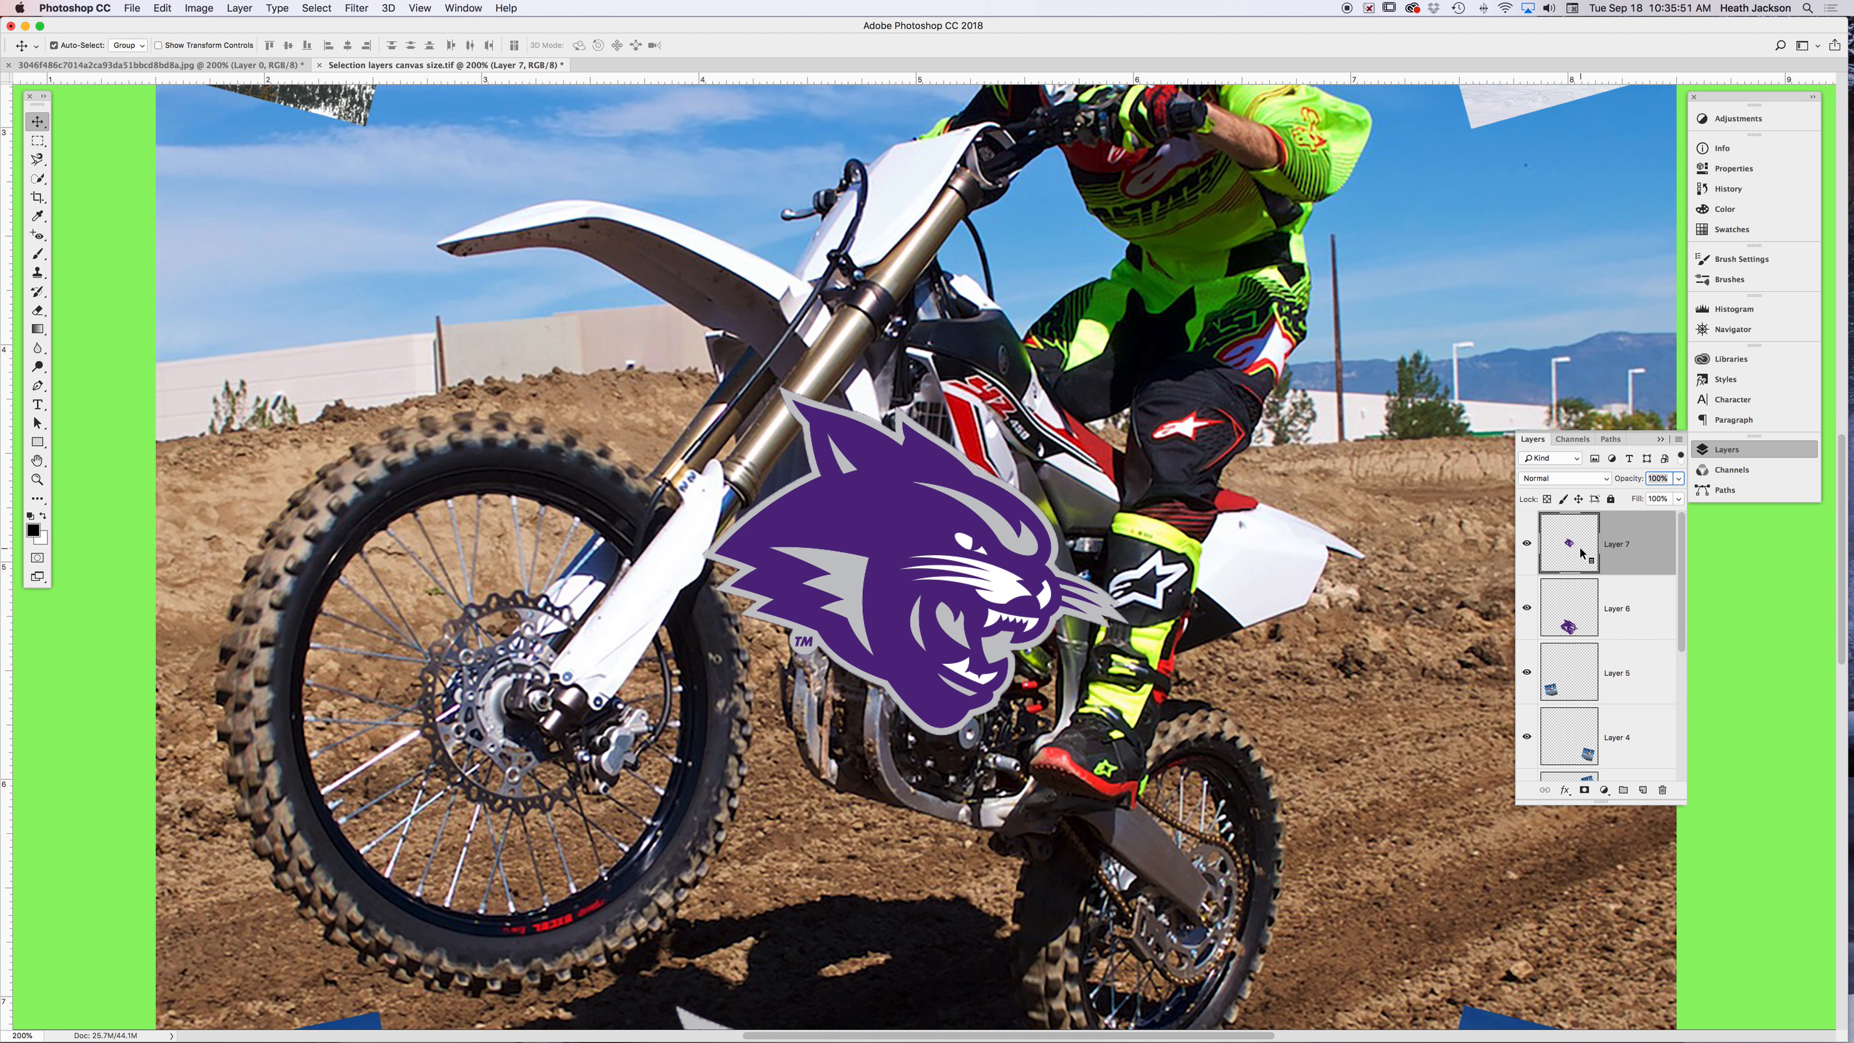
drag(920, 546, 1405, 394)
alt+click(1044, 590)
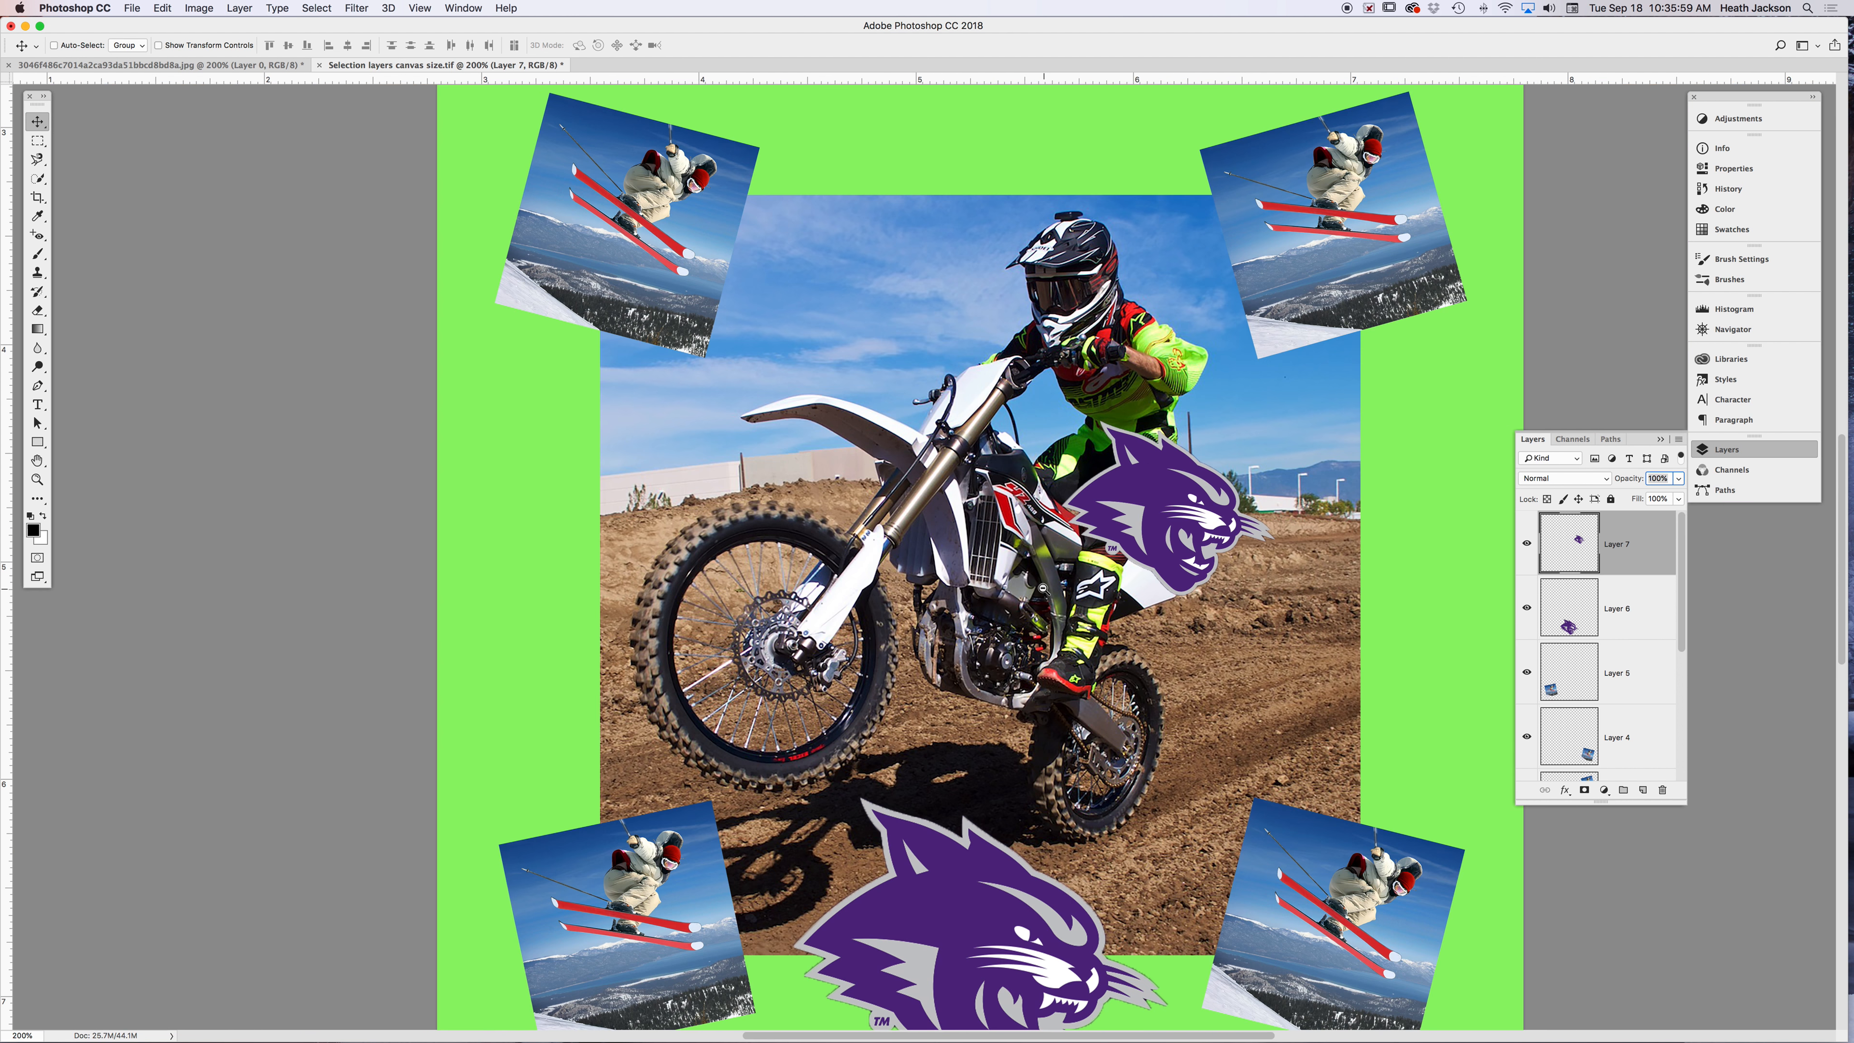
alt+click(1044, 589)
alt+click(1044, 590)
drag(1005, 499, 1111, 524)
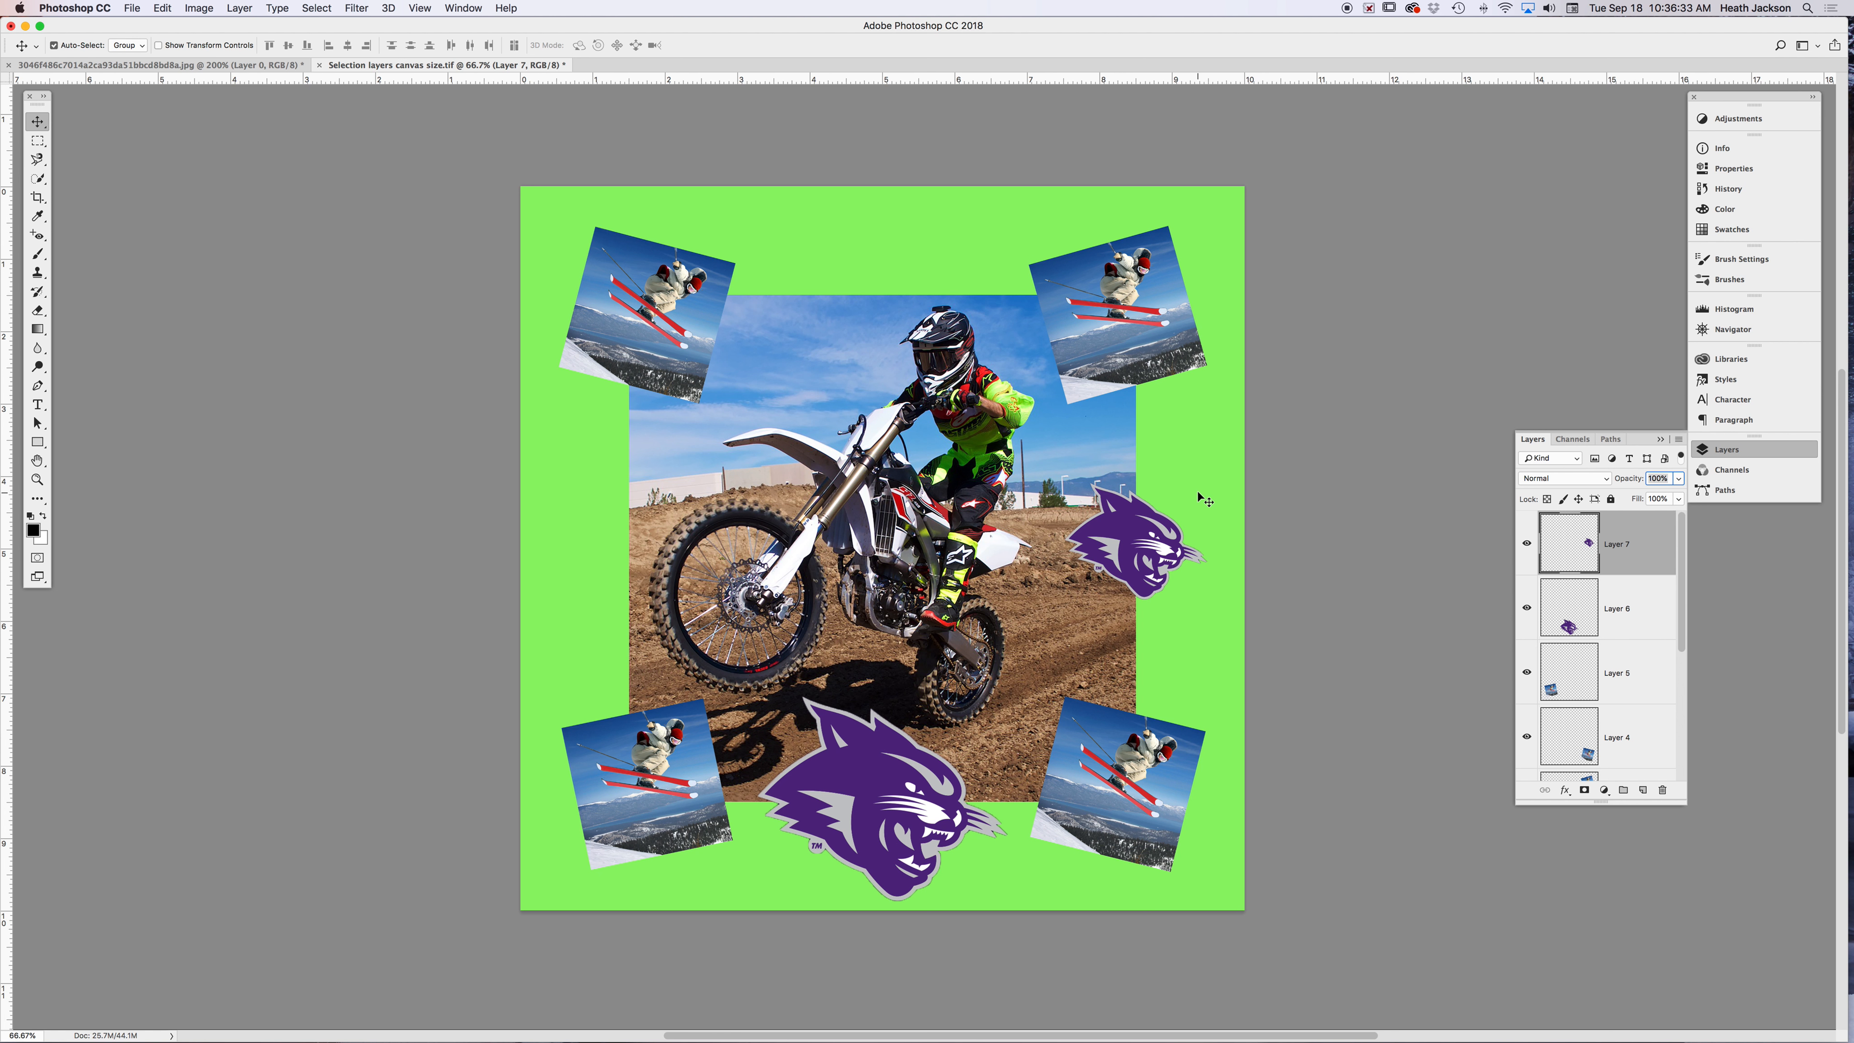
super+click(918, 540)
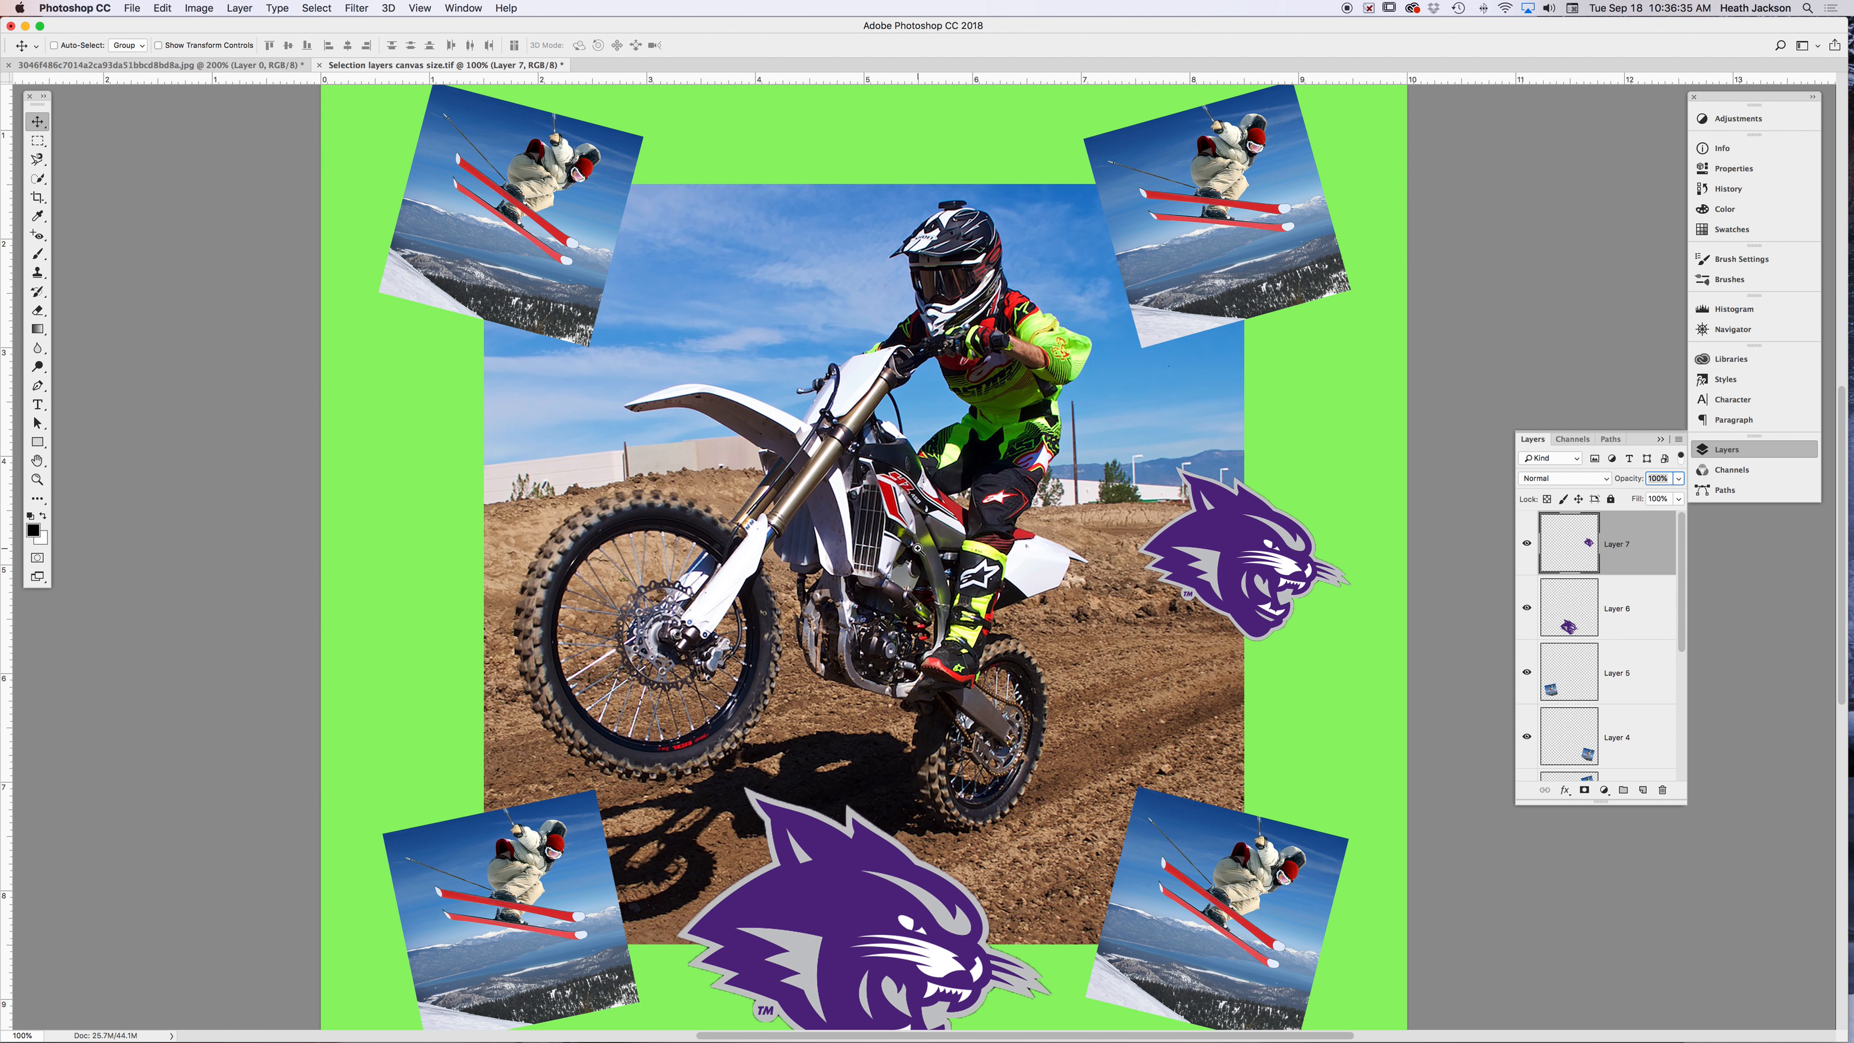